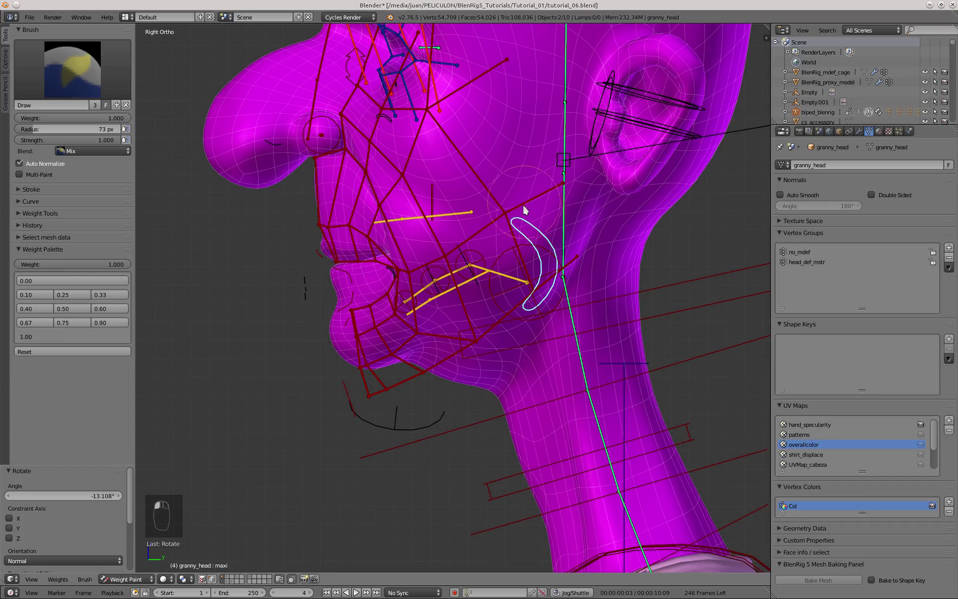
# Paint the chin and lower jaw of granny_head with weight 1.000 for the maxi bone
pyautogui.scroll(1, 384, 344)
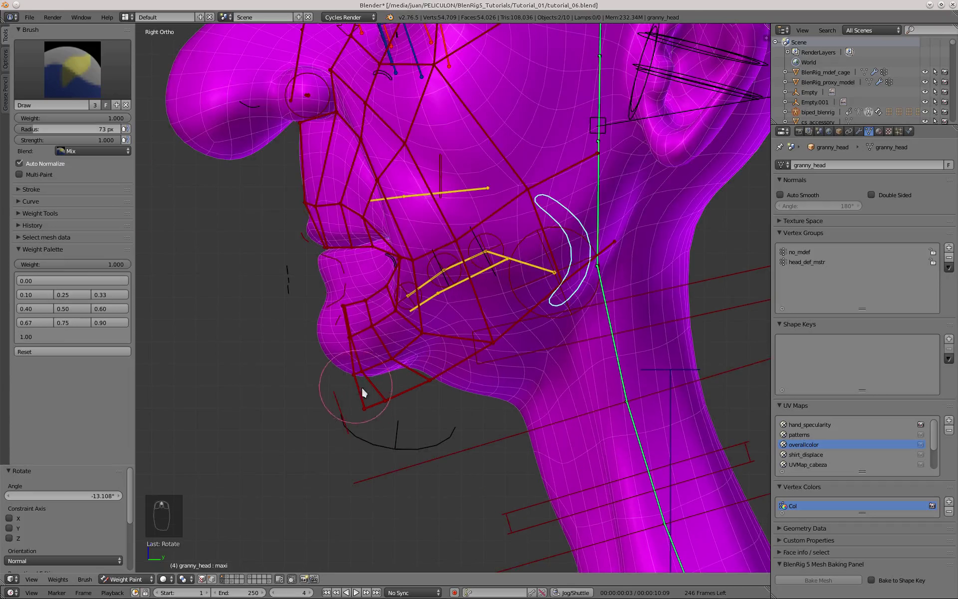
pyautogui.click(293, 580)
pyautogui.moveTo(360, 382); pyautogui.dragTo(335, 328)
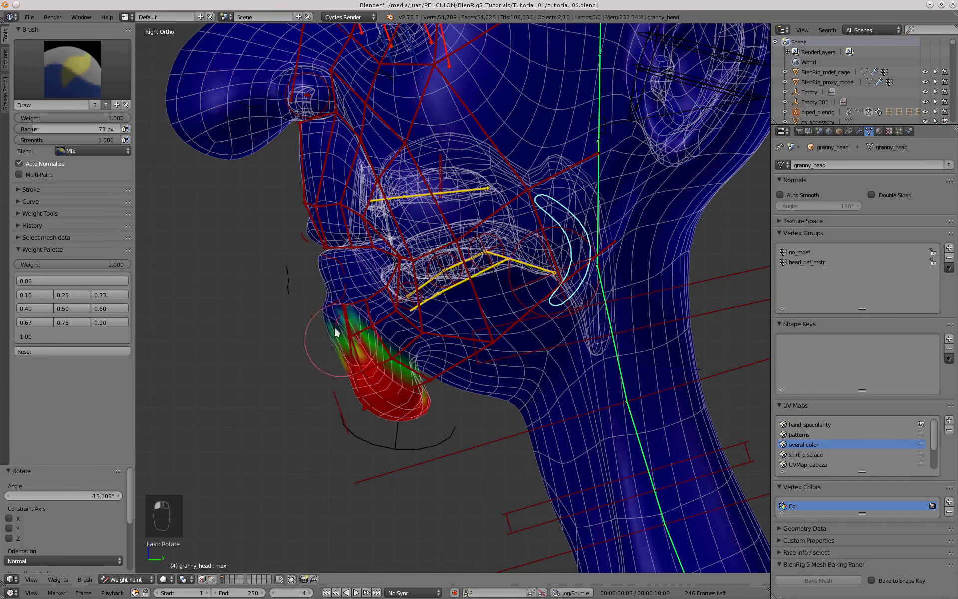
pyautogui.click(292, 579)
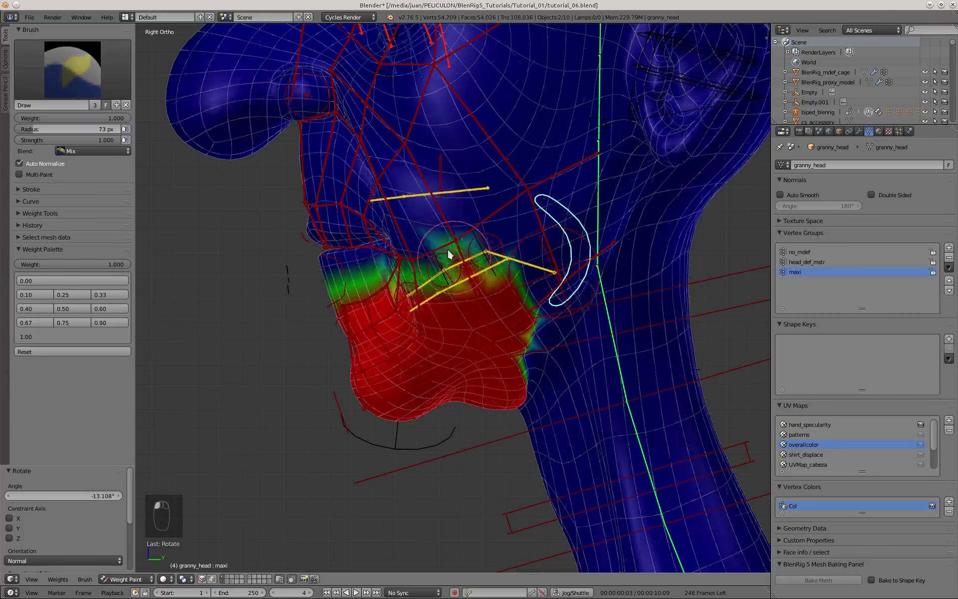
# Set the brush weight to 0.50 and paint a transition band across the cheek above the jaw
pyautogui.click(71, 308)
pyautogui.scroll(3, 348, 241)
pyautogui.moveTo(448, 248); pyautogui.dragTo(323, 313, button='middle')
pyautogui.press('KP_3')
pyautogui.scroll(-2, 349, 335)
pyautogui.scroll(2, 389, 353)
pyautogui.keyDown('shift'); pyautogui.moveTo(388, 353); pyautogui.dragTo(556, 261, button='middle'); pyautogui.keyUp('shift')
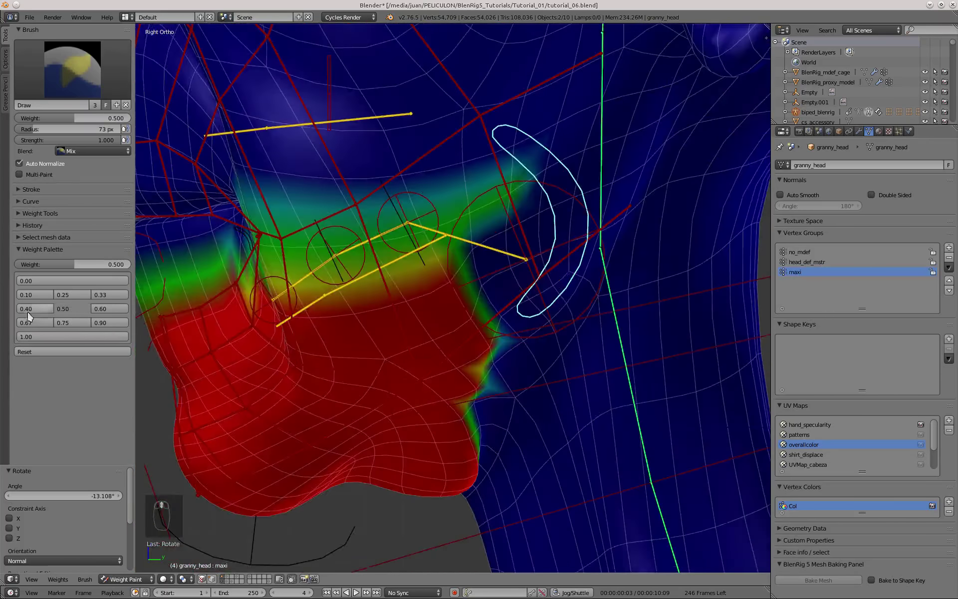
# Paint the rear edge of the jaw from below the ear down to the throat with weight 0.50
pyautogui.scroll(5, 507, 325)
pyautogui.keyDown('shift'); pyautogui.moveTo(507, 325); pyautogui.dragTo(525, 174, button='middle'); pyautogui.keyUp('shift')
pyautogui.keyDown('shift'); pyautogui.moveTo(499, 425); pyautogui.dragTo(514, 195, button='middle'); pyautogui.keyUp('shift')
pyautogui.scroll(3, 514, 195)
pyautogui.moveTo(549, 105)
pyautogui.mouseDown()
pyautogui.moveTo(492, 215)
pyautogui.moveTo(386, 373)
pyautogui.mouseUp()
pyautogui.scroll(-9, 399, 373)
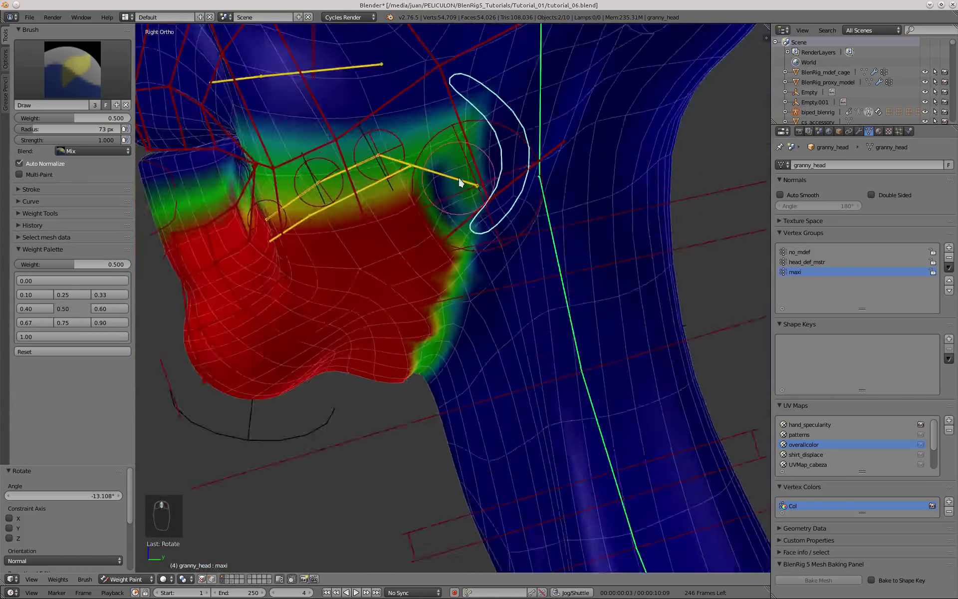
# Set the brush weight to 1.00 and fill the back corner of the jaw on the maxi group
pyautogui.scroll(4, 447, 172)
pyautogui.click(72, 336)
pyautogui.moveTo(424, 158); pyautogui.dragTo(467, 267)
pyautogui.scroll(-6, 486, 234)
pyautogui.scroll(4, 444, 297)
# Switch to the Blur brush and soften the maxi weights along the jaw and cheek border
pyautogui.click(59, 68)
pyautogui.click(76, 124)
pyautogui.scroll(-5, 442, 321)
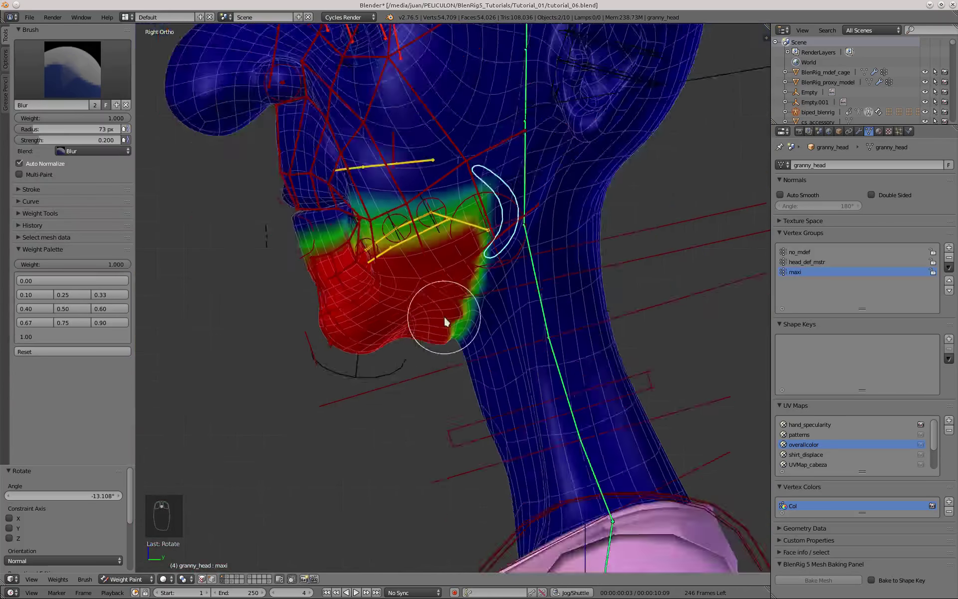
pyautogui.scroll(3, 477, 296)
pyautogui.keyDown('shift'); pyautogui.moveTo(375, 493); pyautogui.dragTo(421, 524, button='middle'); pyautogui.keyUp('shift')
# Switch back to the Draw brush and paint the lower lip and mouth corner with weight 1.000
pyautogui.click(70, 68)
pyautogui.click(41, 225)
pyautogui.scroll(6, 314, 200)
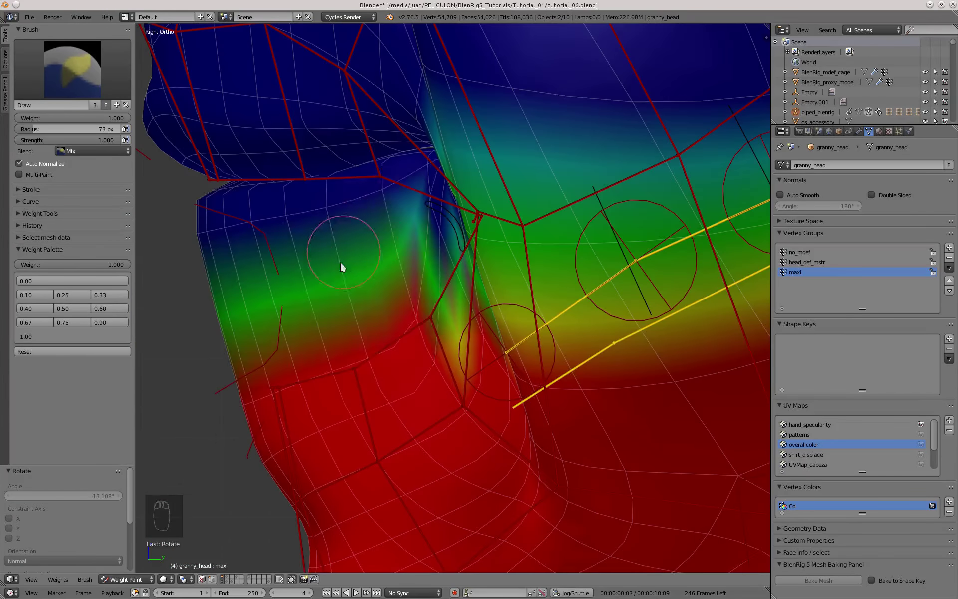
pyautogui.moveTo(340, 262); pyautogui.dragTo(229, 250)
pyautogui.scroll(3, 205, 237)
pyautogui.moveTo(385, 195)
pyautogui.mouseDown()
pyautogui.moveTo(425, 259)
pyautogui.moveTo(447, 263)
pyautogui.mouseUp()
# Extend weight 1.000 over the inner mouth geometry and the rear of the jaw
pyautogui.moveTo(447, 263)
pyautogui.mouseDown(button='middle')
pyautogui.moveTo(520, 276)
pyautogui.moveTo(455, 330)
pyautogui.mouseUp(button='middle')
pyautogui.moveTo(413, 267)
pyautogui.mouseDown(button='middle')
pyautogui.moveTo(435, 278)
pyautogui.moveTo(407, 171)
pyautogui.moveTo(449, 266)
pyautogui.moveTo(435, 337)
pyautogui.moveTo(477, 225)
pyautogui.moveTo(418, 289)
pyautogui.moveTo(347, 321)
pyautogui.moveTo(374, 289)
pyautogui.moveTo(492, 213)
pyautogui.moveTo(488, 261)
pyautogui.moveTo(533, 242)
pyautogui.moveTo(352, 278)
pyautogui.moveTo(292, 278)
pyautogui.mouseUp(button='middle')
pyautogui.press('KP_3')
pyautogui.scroll(4, 434, 213)
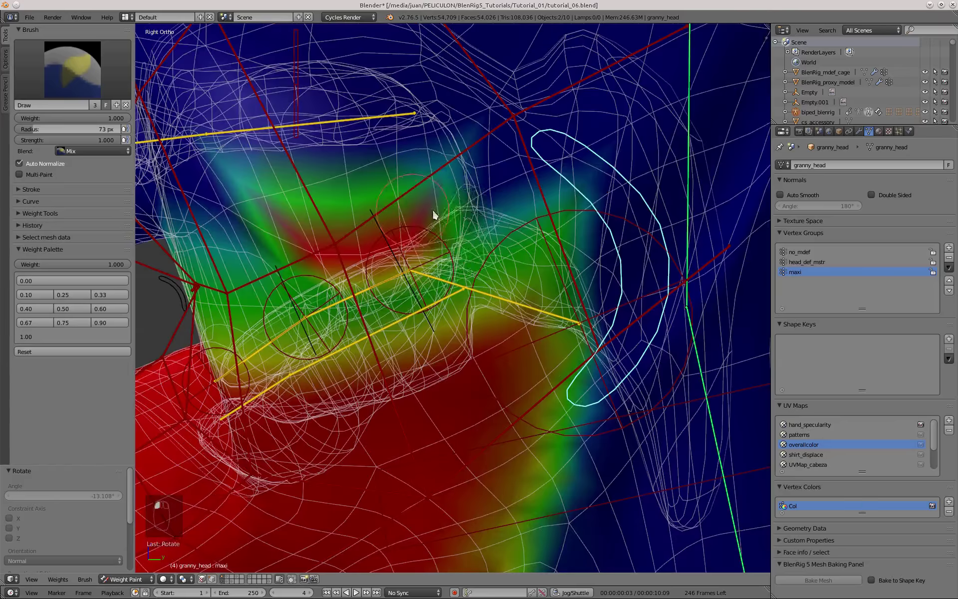
pyautogui.scroll(6, 505, 267)
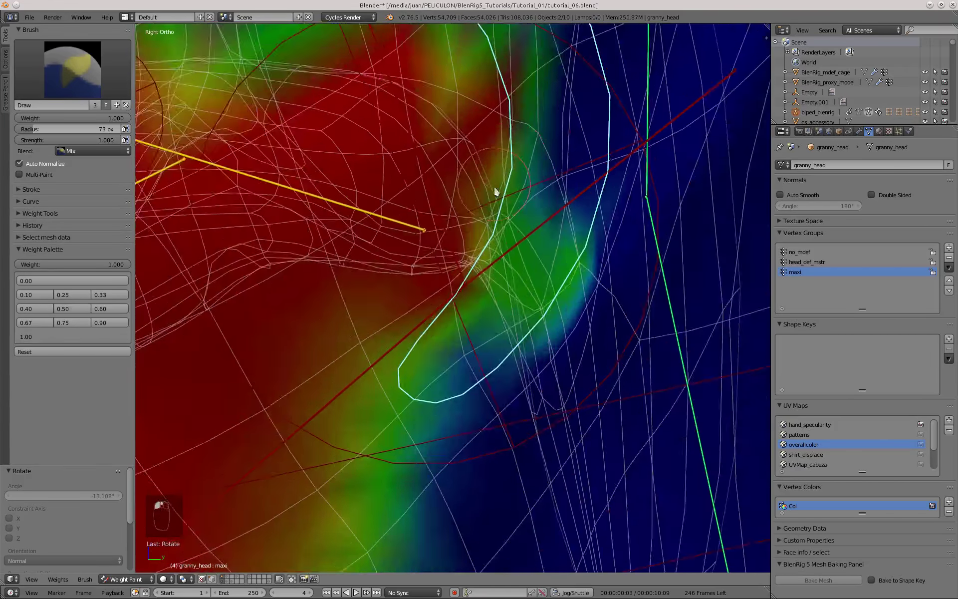
pyautogui.scroll(-8, 494, 189)
# Set the brush weight to 0.50 and repaint the transition along the back of the jaw
pyautogui.click(72, 308)
pyautogui.scroll(7, 435, 249)
pyautogui.moveTo(524, 165); pyautogui.dragTo(525, 320)
# Set the brush weight to 0.00 and clear the excess maxi influence behind the jaw
pyautogui.click(71, 281)
pyautogui.scroll(-5, 534, 300)
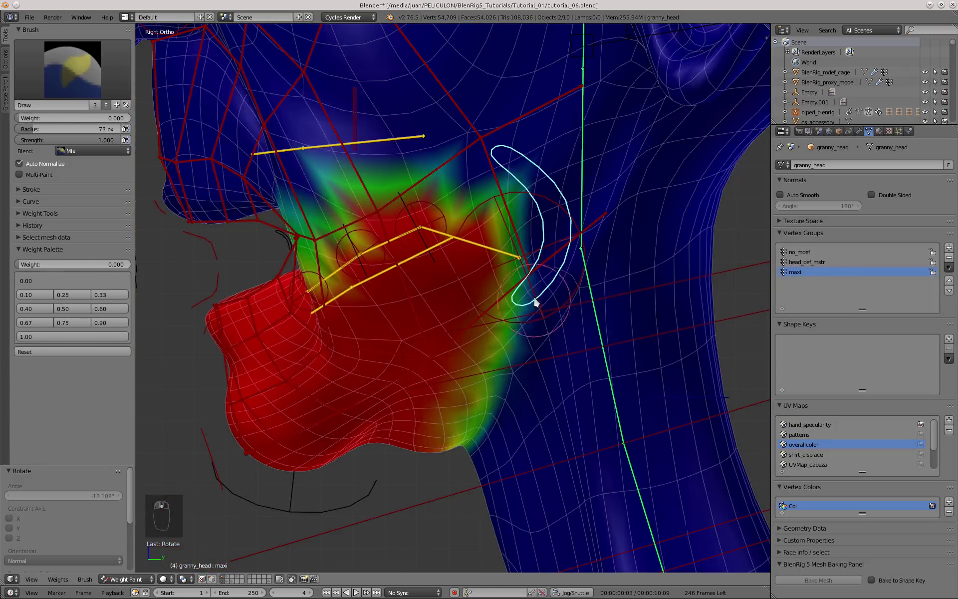
pyautogui.scroll(-3, 526, 227)
pyautogui.scroll(7, 526, 227)
pyautogui.moveTo(526, 214); pyautogui.dragTo(571, 178, button='middle')
# Repaint the cheek from the mouth corner backward with weight 0.50, and set the brush weight to 0.00
pyautogui.click(72, 308)
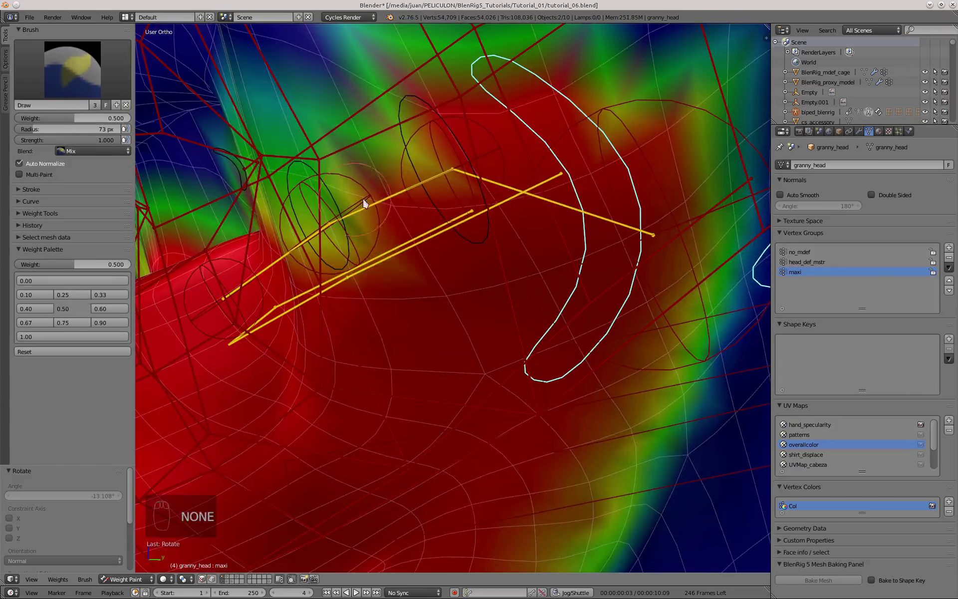
pyautogui.moveTo(364, 204); pyautogui.dragTo(494, 120)
pyautogui.click(116, 280)
pyautogui.press('KP_3')
pyautogui.scroll(-4, 160, 304)
# Switch to the Blur brush and smooth the maxi weights across the cheek
pyautogui.press('2')
pyautogui.scroll(-5, 474, 215)
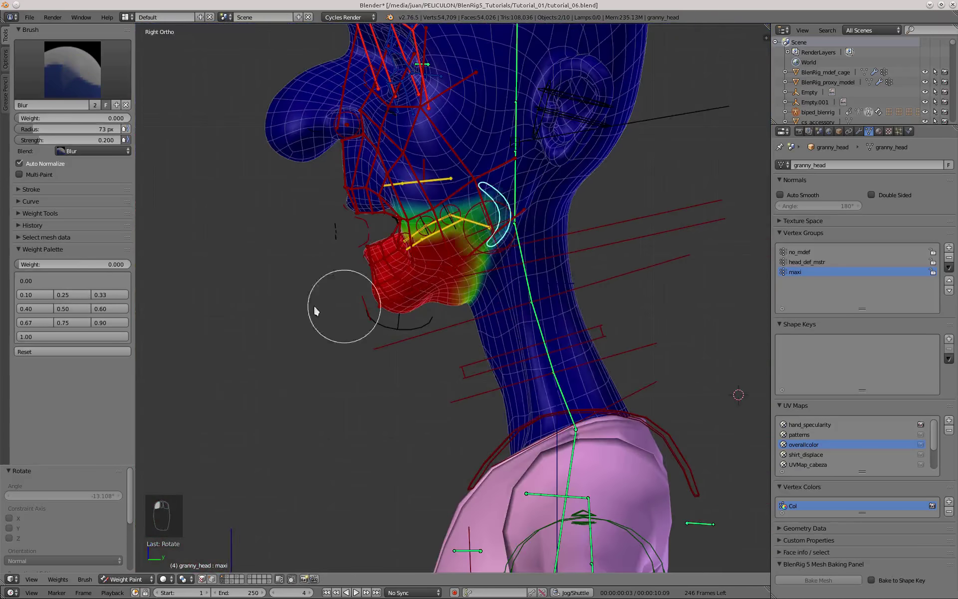
pyautogui.scroll(7, 590, 253)
pyautogui.moveTo(504, 269)
pyautogui.mouseDown(button='middle')
pyautogui.moveTo(590, 253)
pyautogui.moveTo(564, 259)
pyautogui.mouseUp(button='middle')
# Switch to the Draw brush with weight 0.00 and clear maxi influence inside the mouth beneath the upper lip
pyautogui.press('1')
pyautogui.scroll(5, 337, 260)
pyautogui.moveTo(337, 260)
pyautogui.mouseDown(button='middle')
pyautogui.moveTo(449, 279)
pyautogui.moveTo(306, 270)
pyautogui.moveTo(472, 356)
pyautogui.moveTo(326, 296)
pyautogui.mouseUp(button='middle')
pyautogui.scroll(-1, 448, 280)
pyautogui.scroll(-6, 326, 296)
pyautogui.scroll(7, 325, 295)
pyautogui.click(116, 281)
pyautogui.moveTo(449, 215); pyautogui.dragTo(536, 314)
pyautogui.moveTo(536, 315); pyautogui.dragTo(468, 347, button='middle')
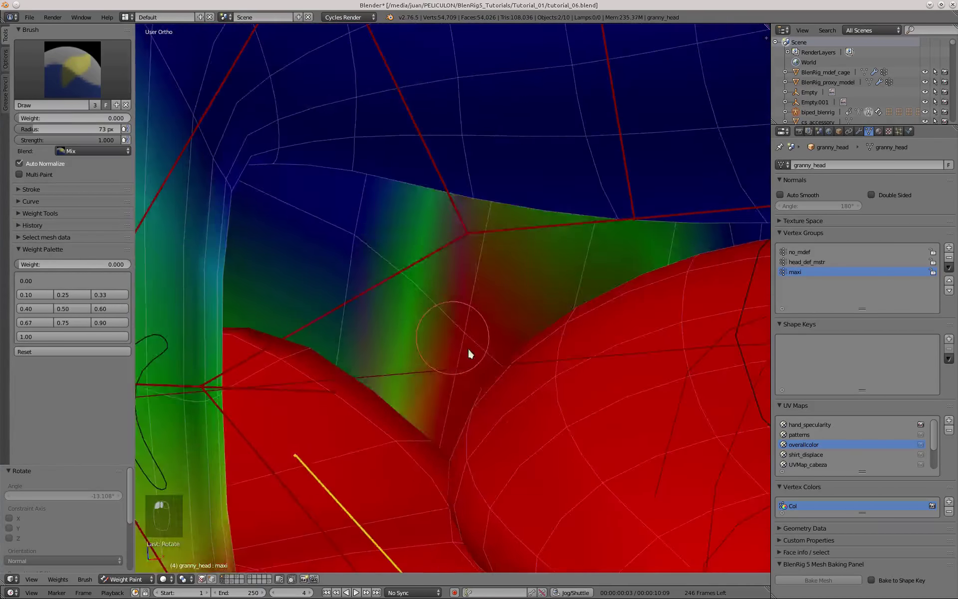
pyautogui.moveTo(469, 350); pyautogui.dragTo(482, 364)
# Move the maxi bone by -0.014 in Y and -0.050 in Z to adjust the open jaw pose
pyautogui.moveTo(482, 364)
pyautogui.mouseDown(button='middle')
pyautogui.moveTo(496, 388)
pyautogui.moveTo(557, 383)
pyautogui.moveTo(409, 285)
pyautogui.mouseUp(button='middle')
pyautogui.scroll(-6, 408, 285)
pyautogui.press('KP_3')
pyautogui.scroll(4, 379, 309)
pyautogui.press('g')
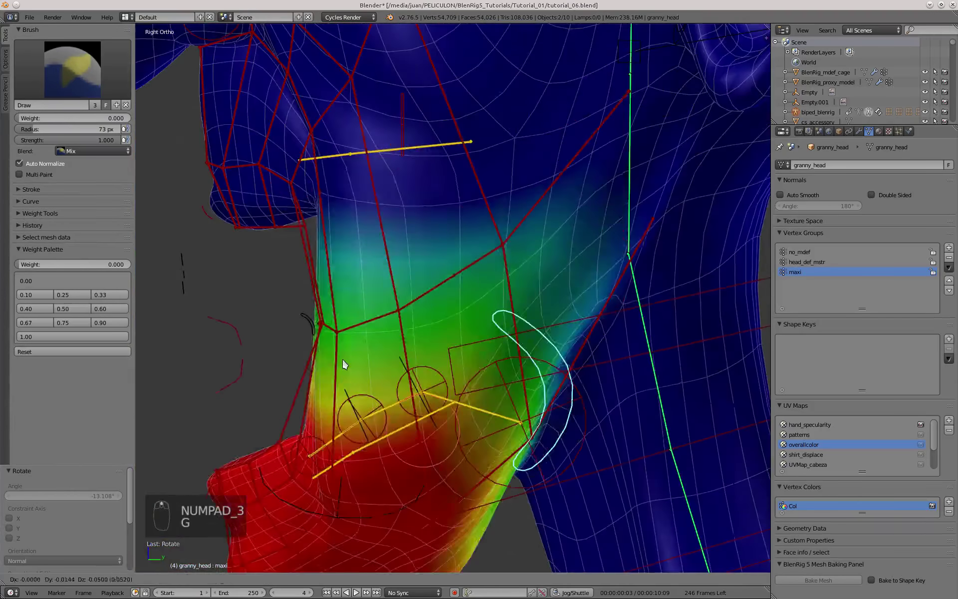
pyautogui.click(343, 365)
# Set the brush weight to 0.50 and repaint the inner cheek surface beside the mouth corner
pyautogui.click(72, 336)
pyautogui.moveTo(343, 364); pyautogui.dragTo(465, 280, button='middle')
pyautogui.click(72, 308)
pyautogui.moveTo(449, 300); pyautogui.dragTo(465, 252)
pyautogui.moveTo(465, 252); pyautogui.dragTo(531, 381, button='middle')
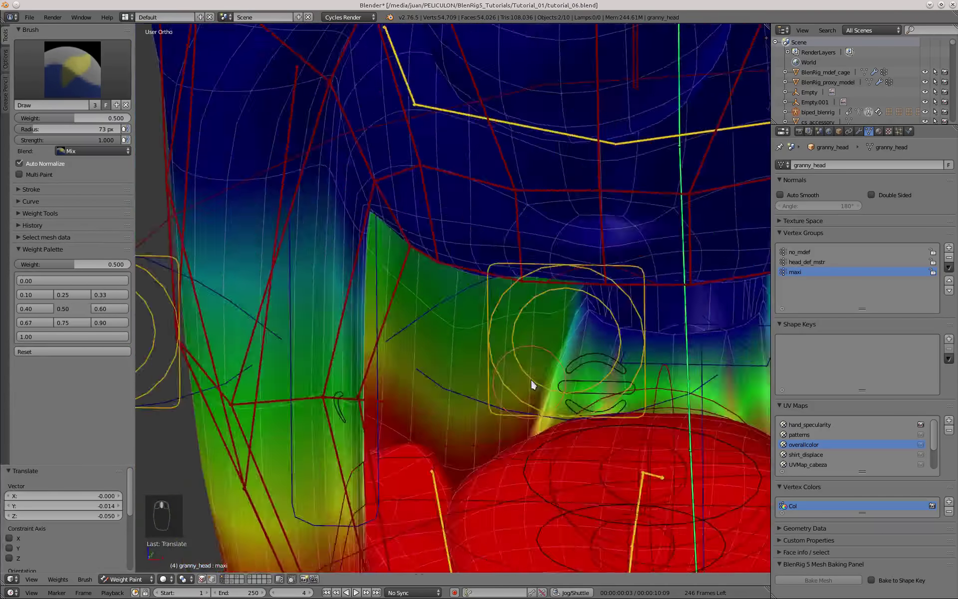
# Paint the inner mouth wall across to the centre line behind the upper lip with weight 0.50
pyautogui.scroll(-5, 519, 360)
pyautogui.scroll(6, 513, 344)
pyautogui.moveTo(514, 329); pyautogui.dragTo(511, 284, button='middle')
pyautogui.scroll(8, 528, 378)
pyautogui.keyDown('shift'); pyautogui.moveTo(529, 379); pyautogui.dragTo(287, 322, button='middle'); pyautogui.keyUp('shift')
pyautogui.scroll(-3, 287, 322)
pyautogui.moveTo(300, 324); pyautogui.dragTo(547, 332)
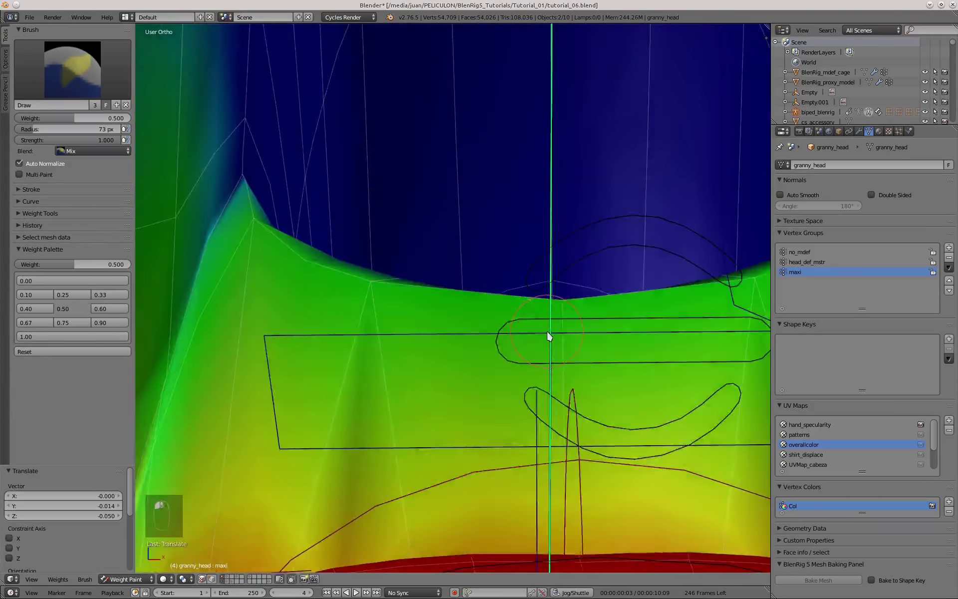
# Rotate the maxi bone by -4.4° to test the jaw deformation from the side, and save the file
pyautogui.scroll(-8, 548, 332)
pyautogui.moveTo(548, 332); pyautogui.dragTo(432, 315, button='middle')
pyautogui.press('KP_3')
pyautogui.press('KP_3')
pyautogui.scroll(-3, 359, 280)
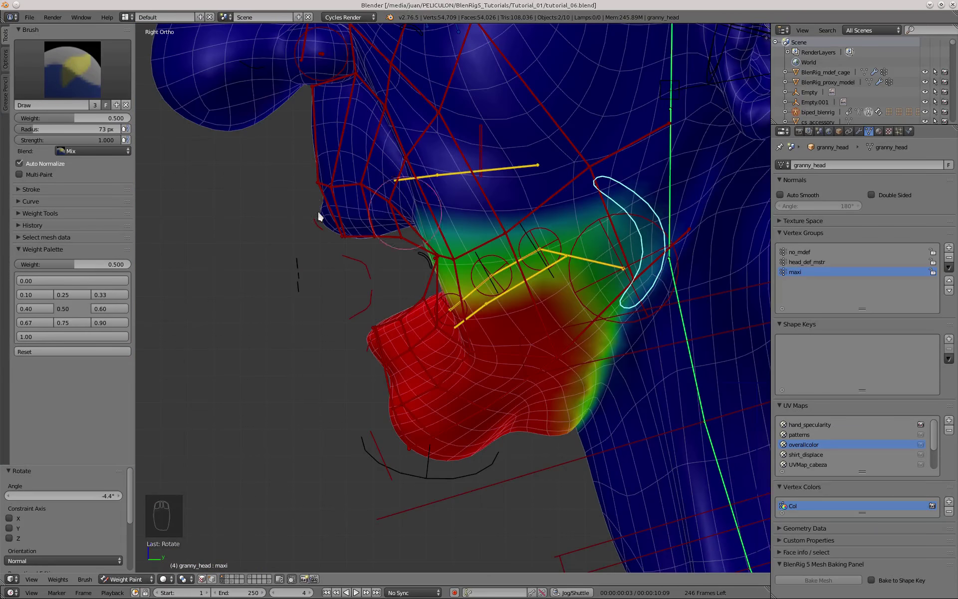
pyautogui.scroll(-1, 406, 296)
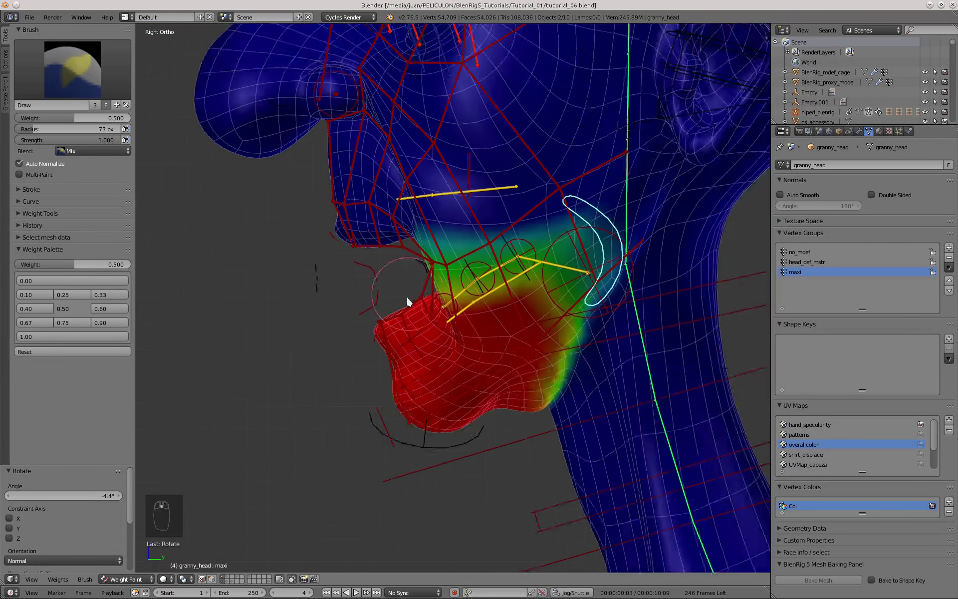
# Compare the head_def_mstr weights around the jaw with the maxi weights by selecting each bone in turn
pyautogui.scroll(-3, 406, 295)
pyautogui.keyDown('shift'); pyautogui.moveTo(520, 158); pyautogui.dragTo(489, 248, button='middle'); pyautogui.keyUp('shift')
pyautogui.rightClick(525, 180)
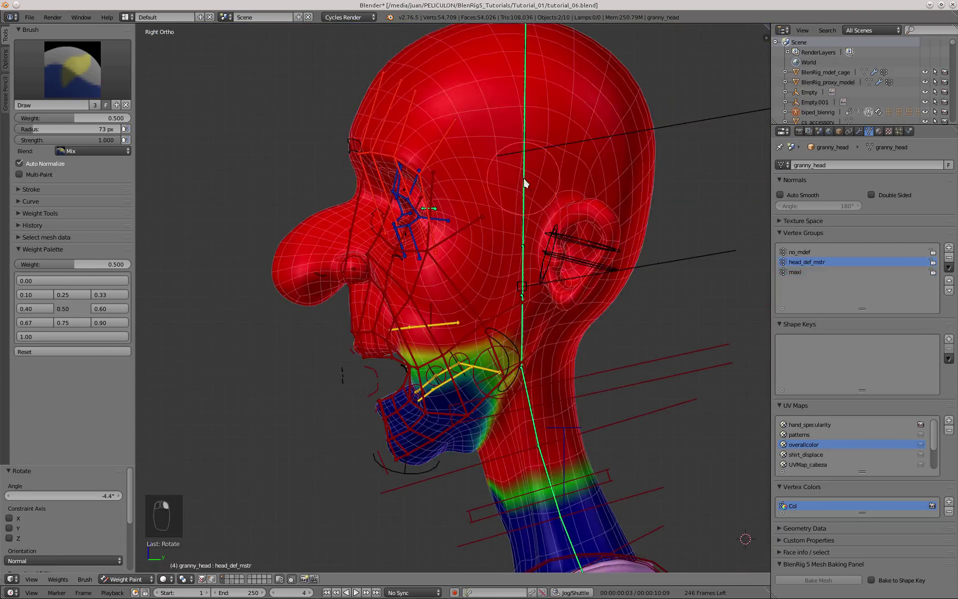
pyautogui.scroll(3, 417, 444)
pyautogui.moveTo(399, 297); pyautogui.dragTo(361, 288, button='middle')
pyautogui.scroll(2, 449, 302)
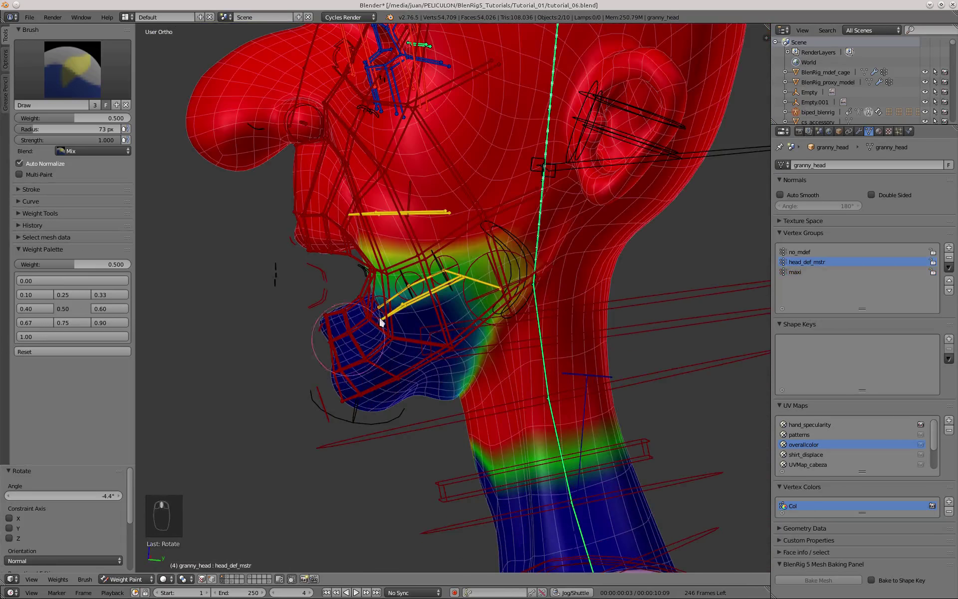
pyautogui.rightClick(516, 310)
pyautogui.press('KP_3')
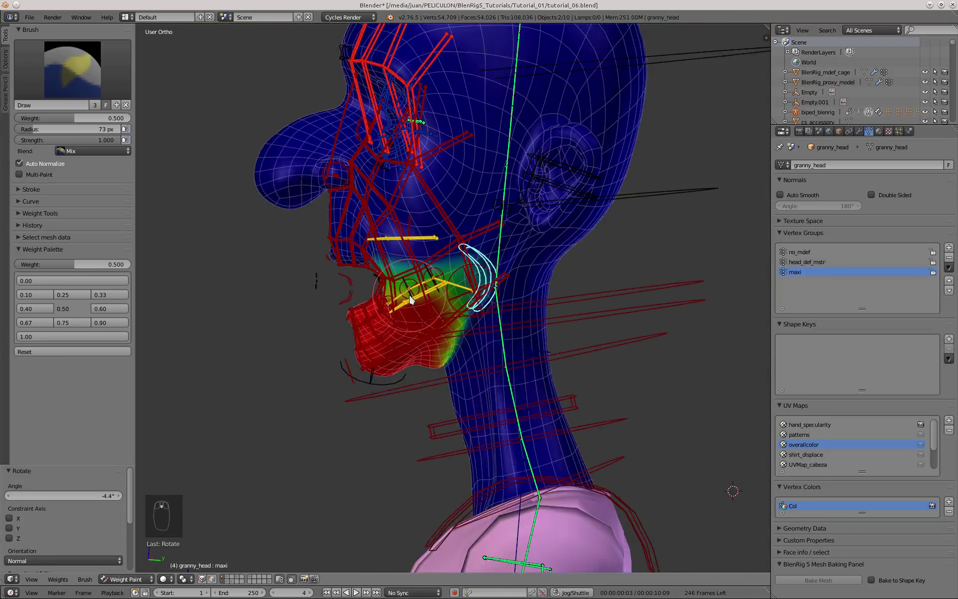
pyautogui.scroll(1, 345, 275)
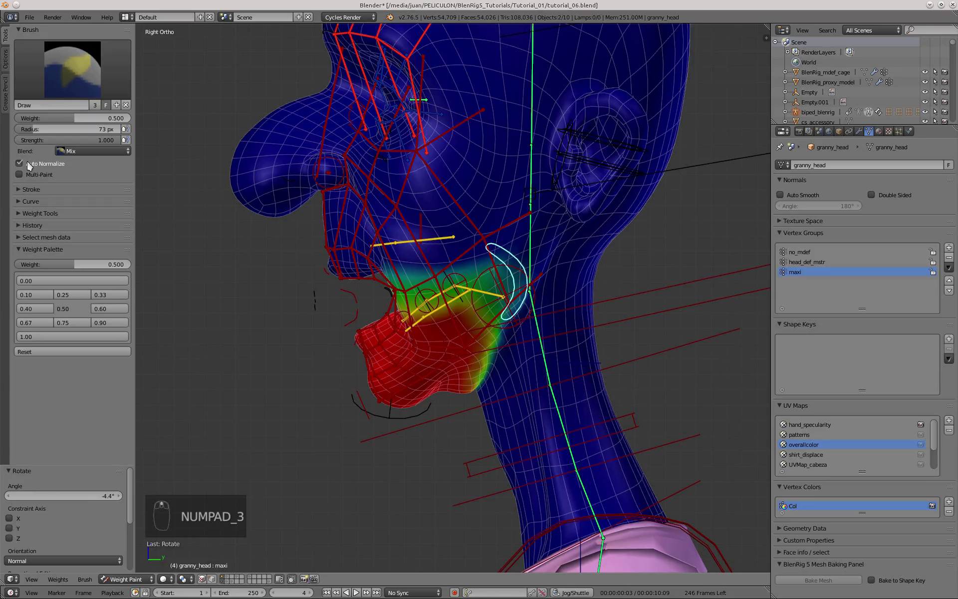
# Turn off Auto Normalize for the weight brush and save the file
pyautogui.scroll(-2, 356, 274)
pyautogui.keyDown('shift'); pyautogui.moveTo(386, 268); pyautogui.dragTo(405, 332, button='middle'); pyautogui.keyUp('shift')
pyautogui.hotkey('ctrl', 's')
pyautogui.scroll(3, 316, 291)
pyautogui.keyDown('shift'); pyautogui.moveTo(340, 366); pyautogui.dragTo(389, 321, button='middle'); pyautogui.keyUp('shift')
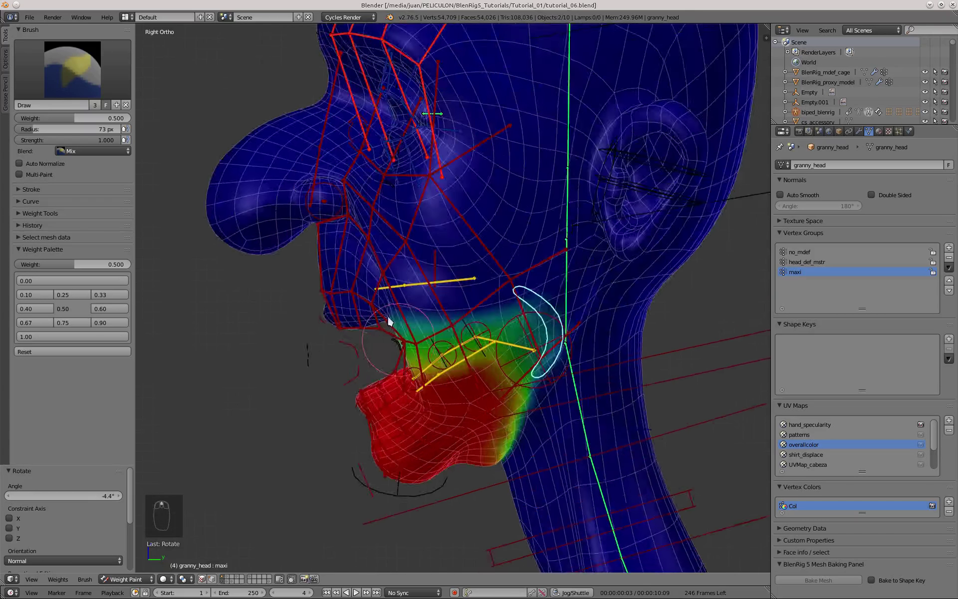
# Show the weight paint options and try Topology Mirror together with X Mirror, switching Topology Mirror back off
pyautogui.press('KP_1')
pyautogui.moveTo(419, 279); pyautogui.dragTo(467, 280, button='middle')
pyautogui.scroll(2, 467, 280)
pyautogui.keyDown('shift'); pyautogui.moveTo(430, 335); pyautogui.dragTo(442, 305, button='middle'); pyautogui.keyUp('shift')
pyautogui.moveTo(526, 275); pyautogui.dragTo(526, 296, button='middle')
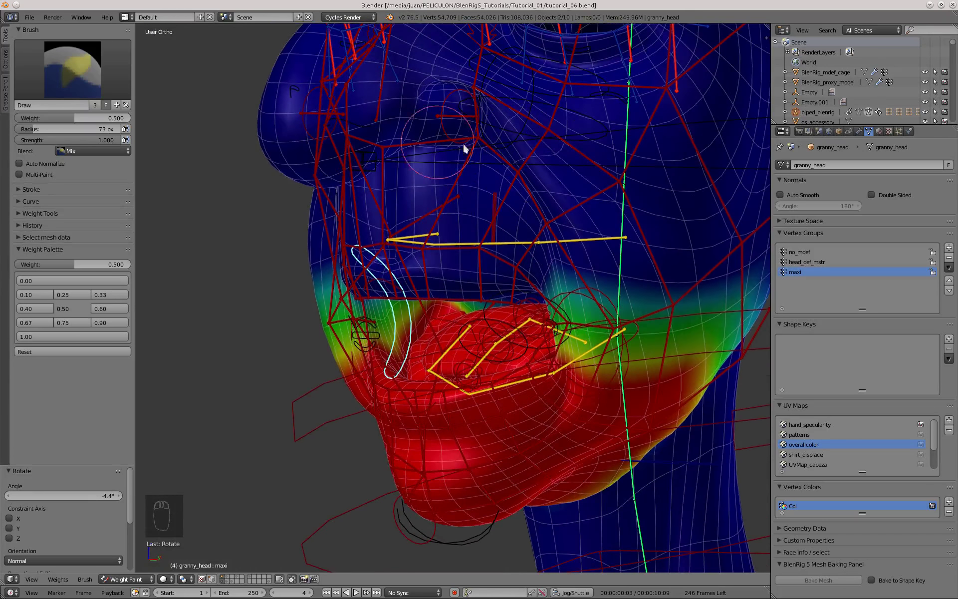
pyautogui.click(5, 62)
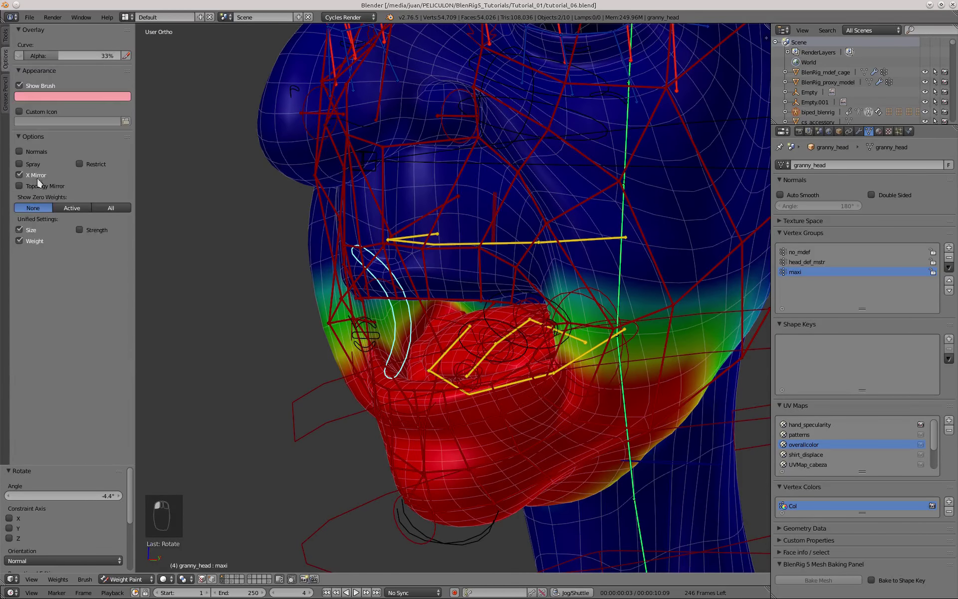
pyautogui.scroll(-2, 251, 205)
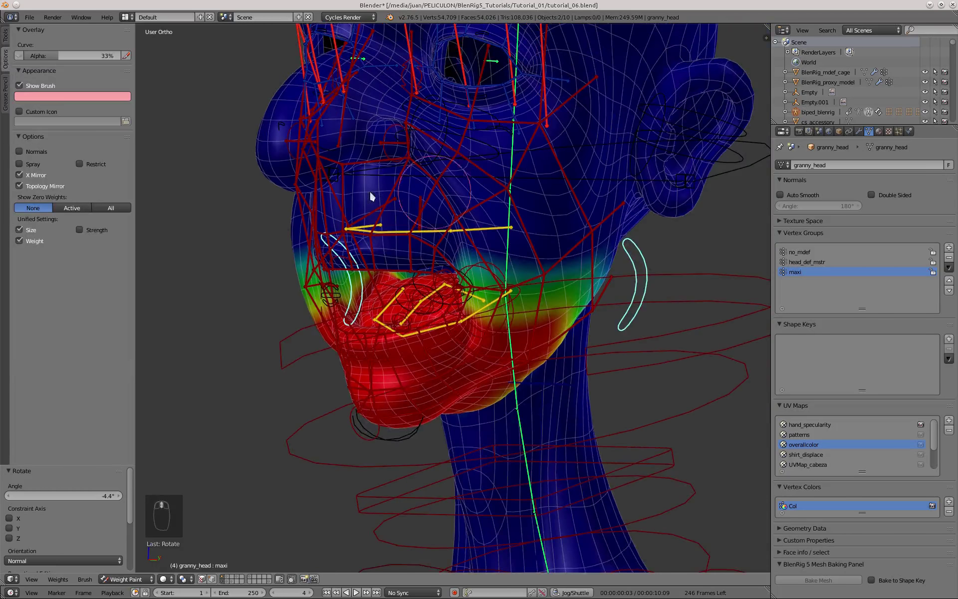
pyautogui.scroll(2, 413, 200)
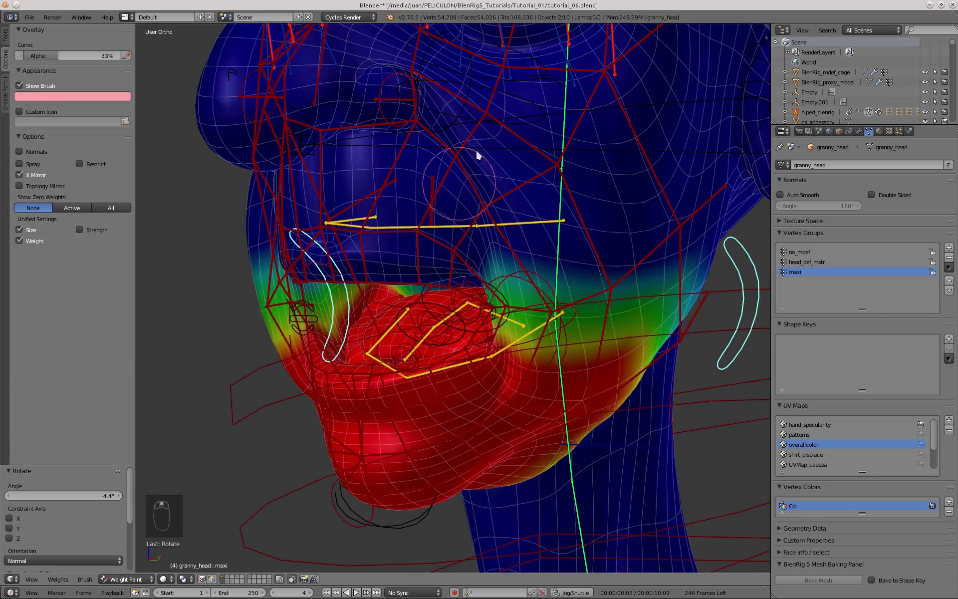
# Examine the symmetry of the maxi weights on both sides of the face from the front and from angles
pyautogui.scroll(-3, 385, 229)
pyautogui.press('KP_1')
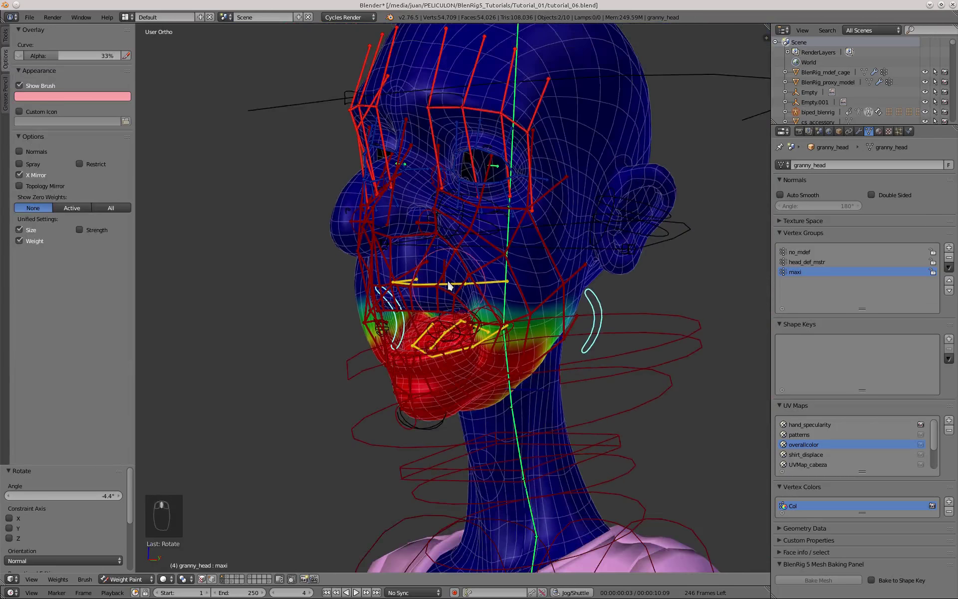
pyautogui.scroll(3, 514, 265)
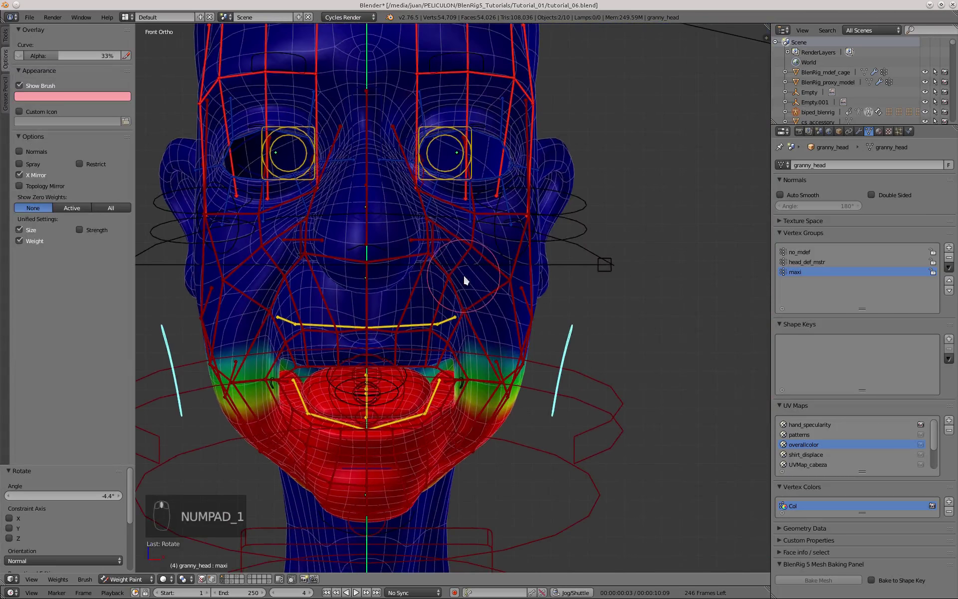
pyautogui.moveTo(464, 278); pyautogui.dragTo(345, 353, button='middle')
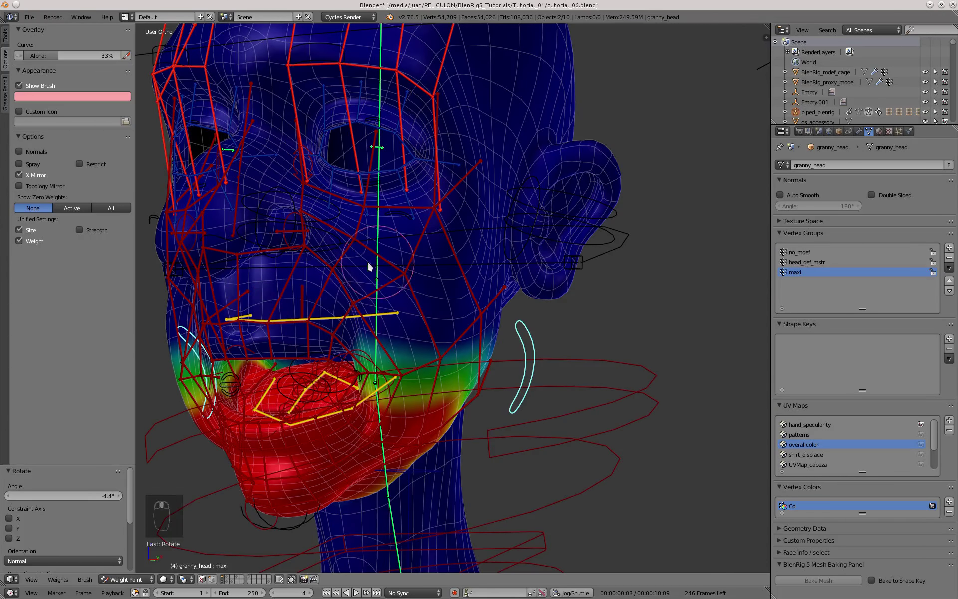
pyautogui.moveTo(369, 266); pyautogui.dragTo(420, 278, button='middle')
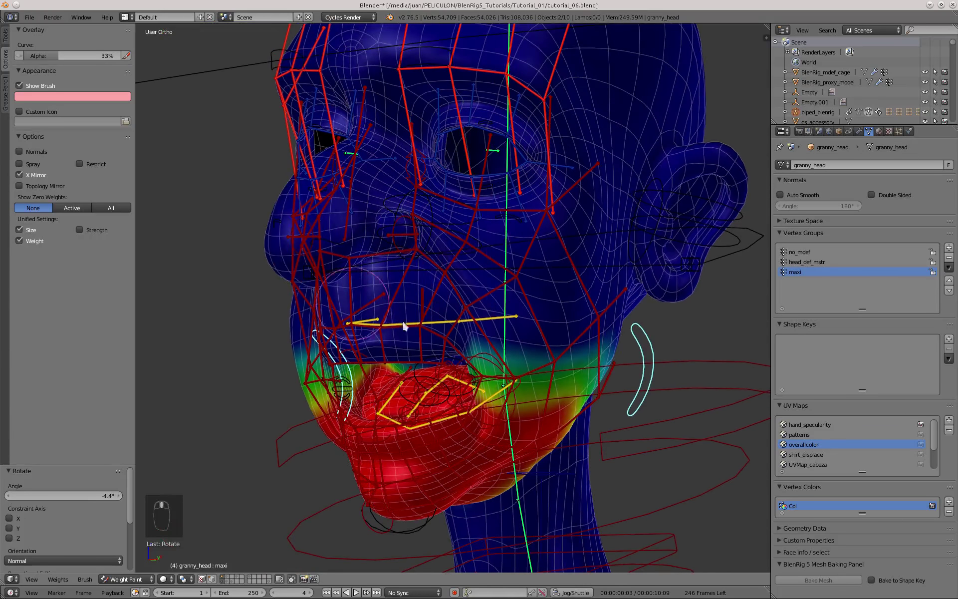
pyautogui.moveTo(511, 374); pyautogui.dragTo(443, 203, button='middle')
pyautogui.press('KP_3')
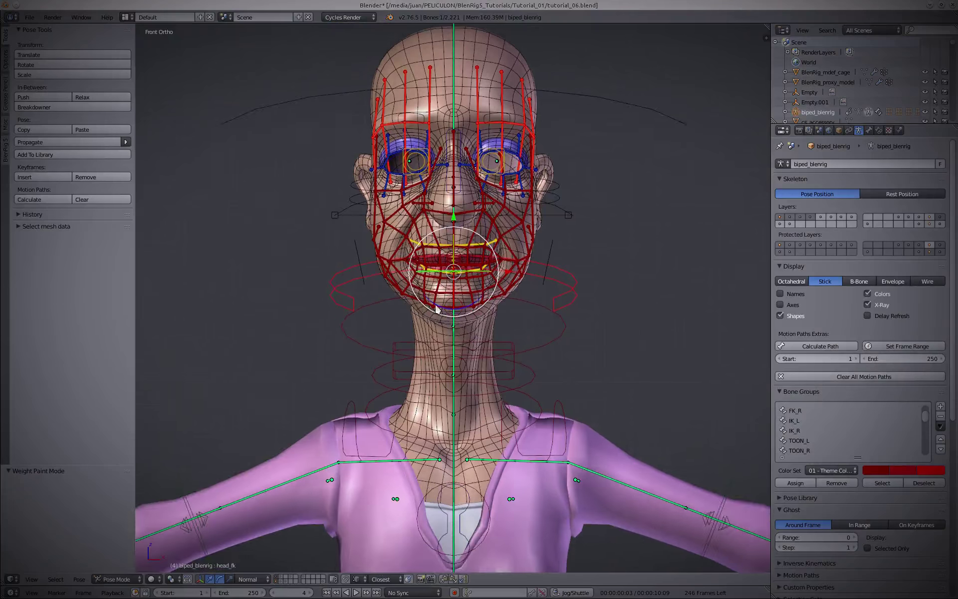
# Select the facial bones of biped_blenrig in side view with Circle Select, starting from the lip and forehead areas
pyautogui.keyDown('shift'); pyautogui.moveTo(437, 310); pyautogui.dragTo(434, 332, button='middle'); pyautogui.keyUp('shift')
pyautogui.press('KP_3')
pyautogui.scroll(3, 355, 274)
pyautogui.keyDown('shift'); pyautogui.moveTo(355, 274); pyautogui.dragTo(359, 296, button='middle'); pyautogui.keyUp('shift')
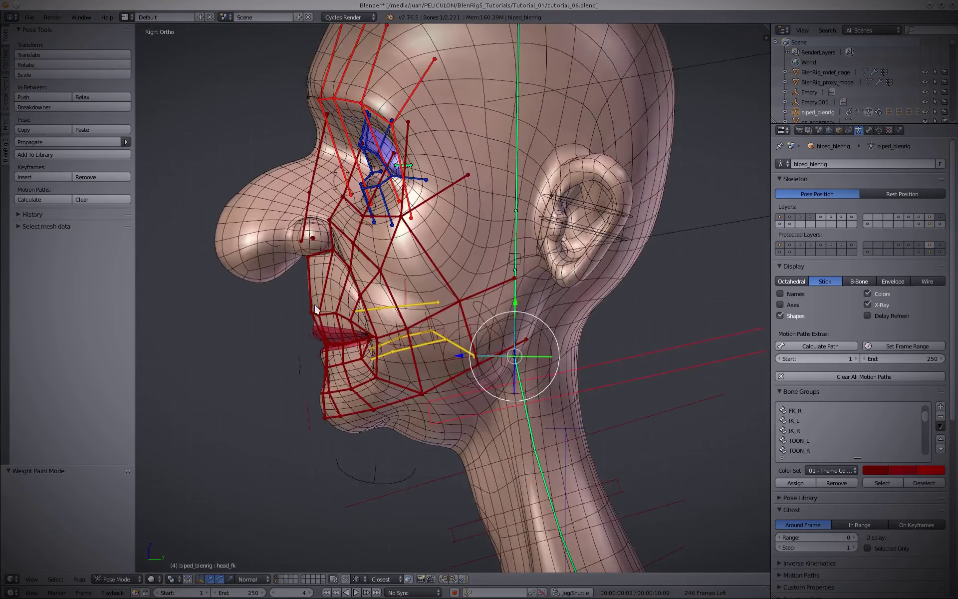
pyautogui.rightClick(310, 303)
pyautogui.scroll(-3, 331, 272)
pyautogui.press('c')
pyautogui.scroll(-8, 321, 156)
pyautogui.moveTo(340, 129); pyautogui.dragTo(348, 176)
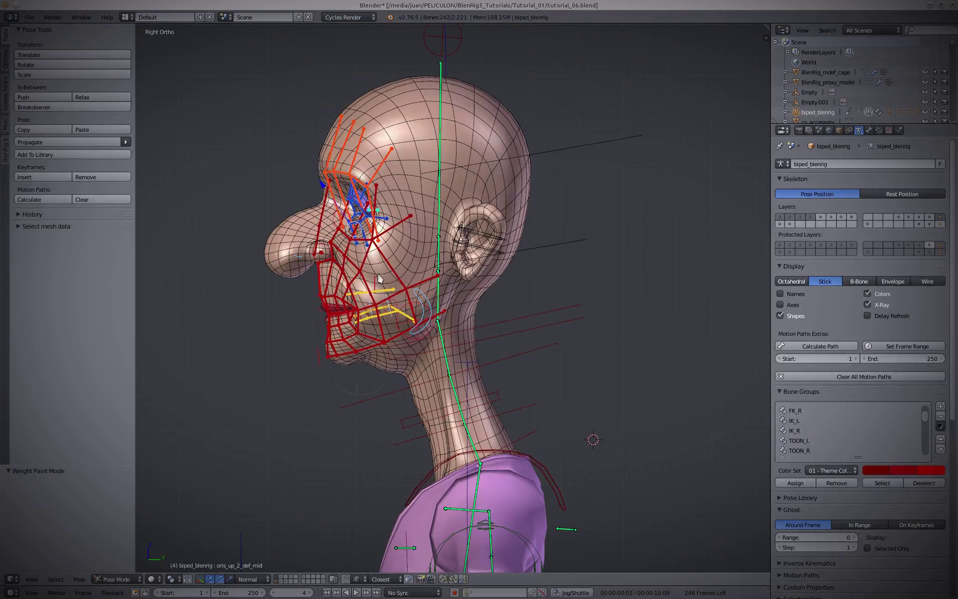
# Select the granny_head mesh and switch it to Weight Paint mode
pyautogui.rightClick(412, 256)
pyautogui.click(157, 526)
pyautogui.scroll(1, 327, 230)
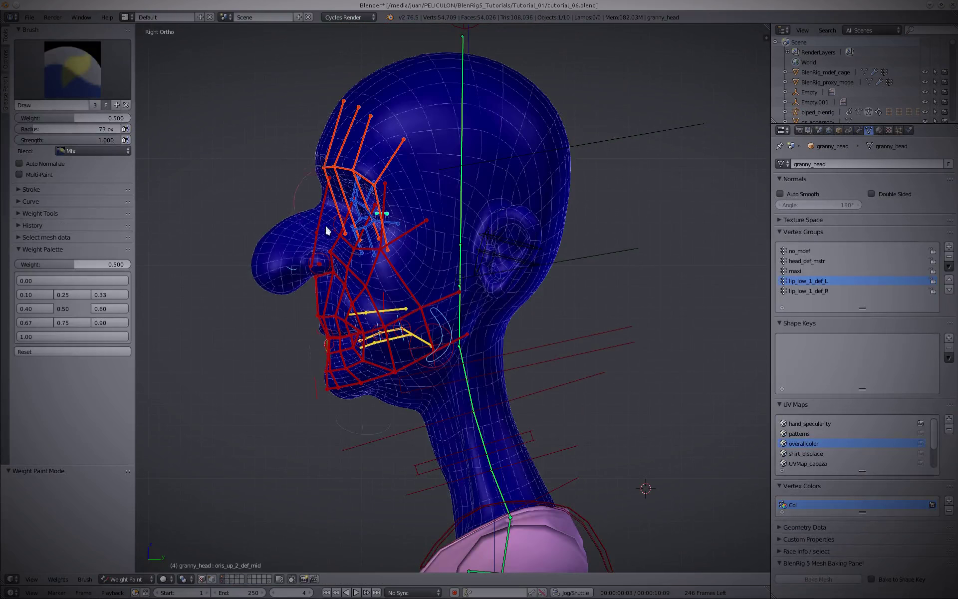
# Assign automatic weights from the selected facial bones to granny_head and show the weights of lip_up2_2_def_L
pyautogui.click(62, 579)
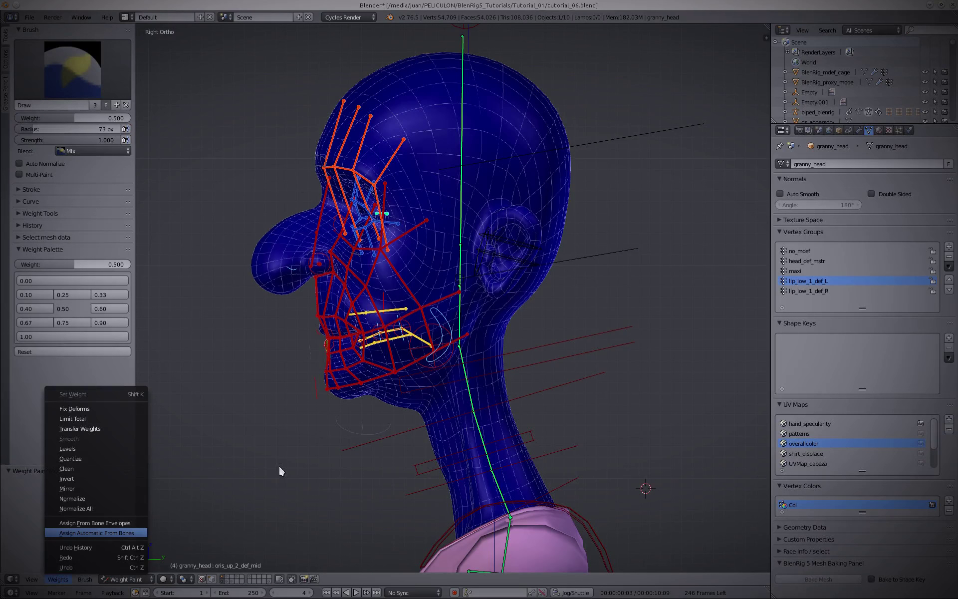
pyautogui.scroll(3, 310, 351)
pyautogui.rightClick(338, 282)
pyautogui.moveTo(347, 315); pyautogui.dragTo(373, 307, button='middle')
pyautogui.rightClick(346, 286)
pyautogui.rightClick(332, 300)
pyautogui.scroll(5, 308, 335)
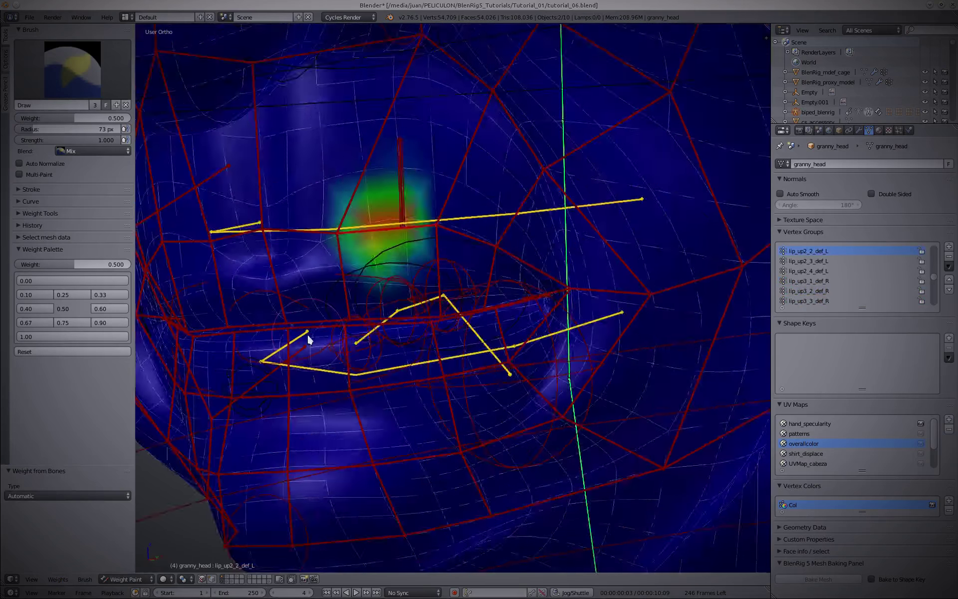
# Select lip_low_1_def_L and examine its automatic weights on the lower lip
pyautogui.keyDown('shift'); pyautogui.moveTo(308, 335); pyautogui.dragTo(388, 337, button='middle'); pyautogui.keyUp('shift')
pyautogui.scroll(3, 321, 331)
pyautogui.rightClick(319, 330)
pyautogui.rightClick(321, 330)
pyautogui.scroll(-3, 322, 331)
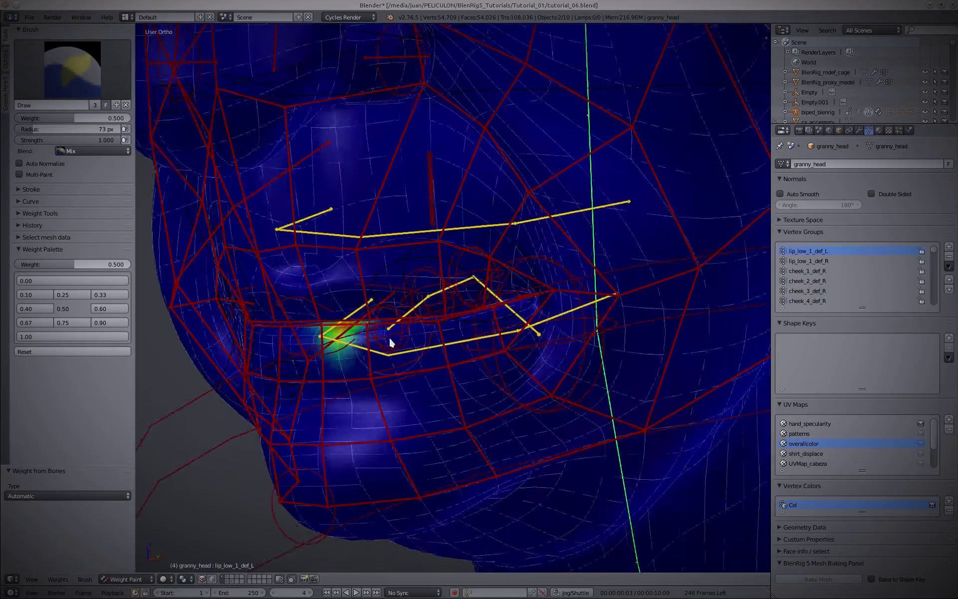
pyautogui.scroll(-2, 389, 339)
# Leave Weight Paint mode, select mouth_ctrl of biped_blenrig and move it to test the mouth deformation
pyautogui.click(140, 579)
pyautogui.click(140, 568)
pyautogui.rightClick(329, 357)
pyautogui.rightClick(326, 367)
pyautogui.moveTo(326, 368); pyautogui.dragTo(370, 343, button='middle')
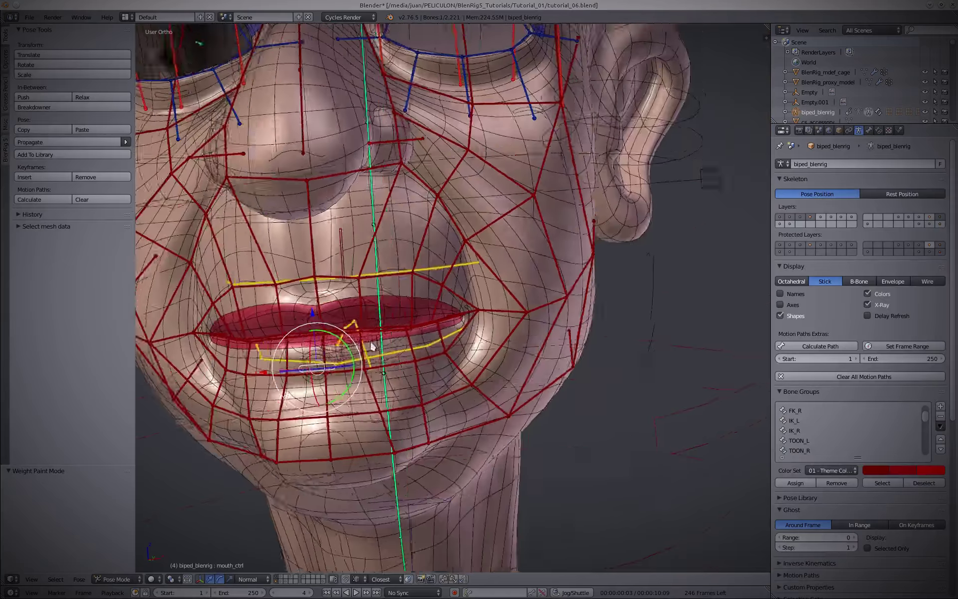
pyautogui.scroll(-3, 371, 345)
pyautogui.press('g')
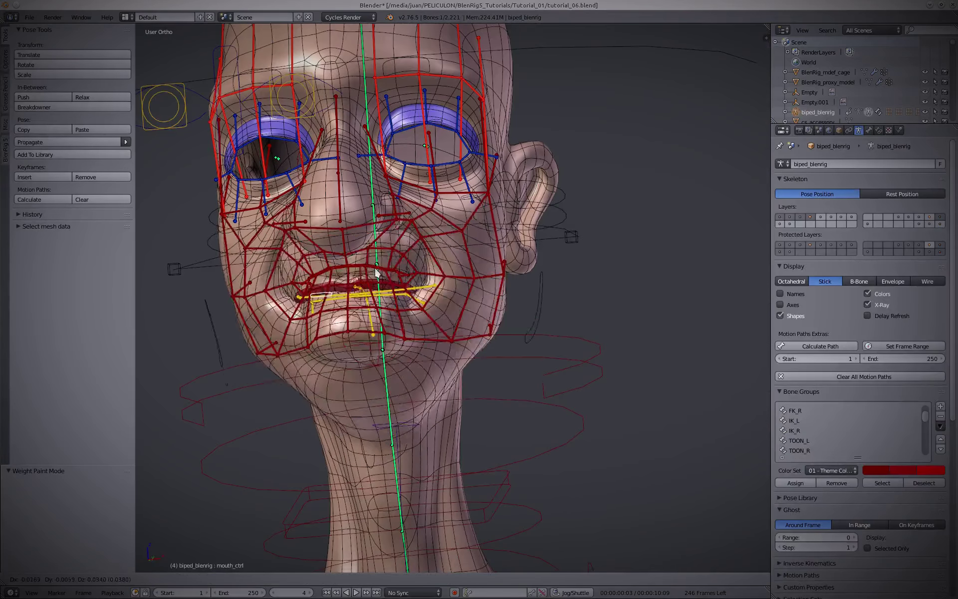
pyautogui.click(387, 356)
# Hide the facial deformation bone layer and keep testing the mouth by moving and rotating mouth_ctrl
pyautogui.keyDown('shift'); pyautogui.click(940, 217); pyautogui.keyUp('shift')
pyautogui.press('g')
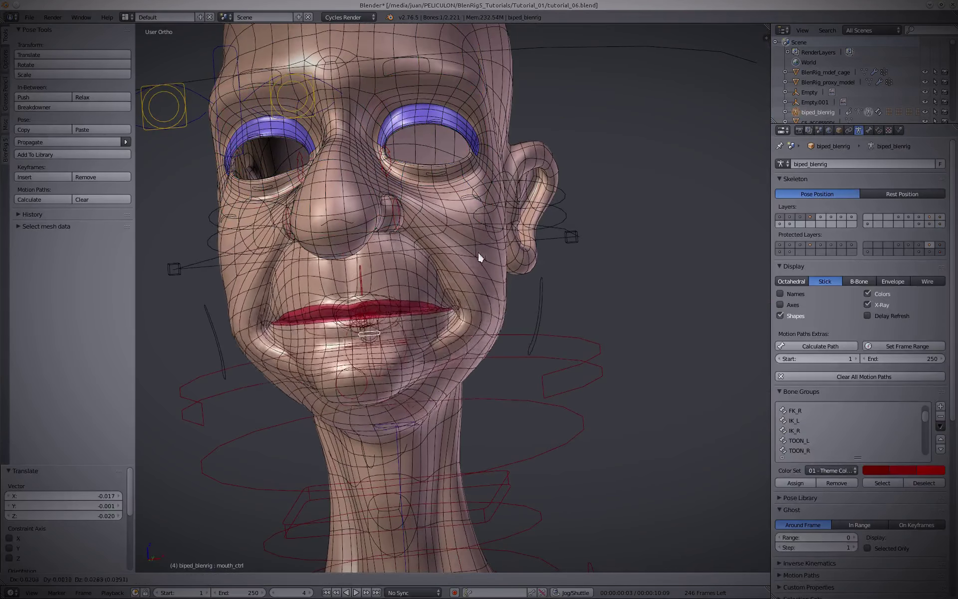
pyautogui.click(481, 341)
pyautogui.press('r')
pyautogui.click(465, 370)
pyautogui.moveTo(465, 349); pyautogui.dragTo(331, 277, button='middle')
pyautogui.scroll(-4, 330, 276)
pyautogui.press('KP_1')
pyautogui.scroll(4, 420, 350)
pyautogui.press('g')
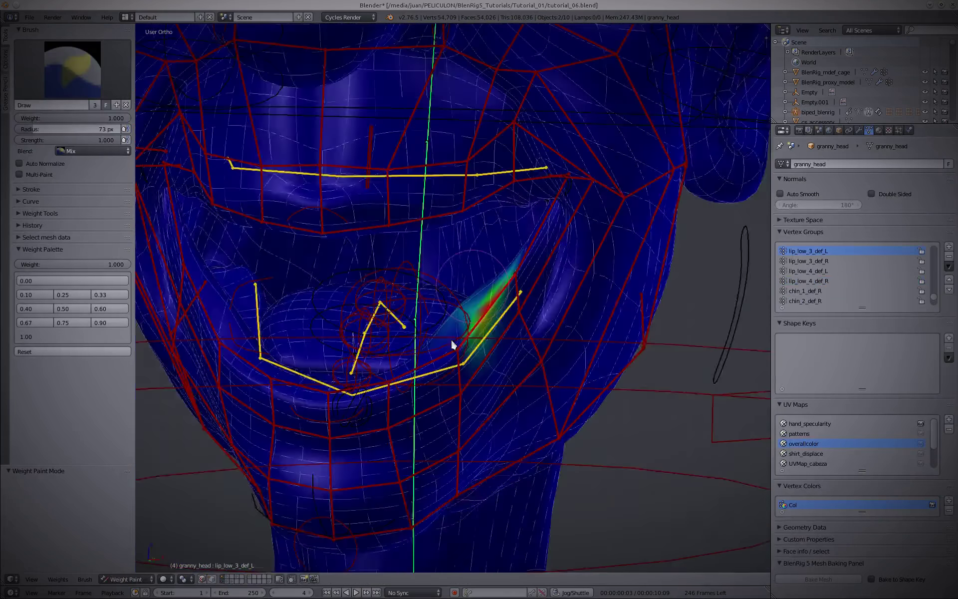
# Return granny_head to Object Mode, add a Corrective Smooth modifier and place it above Subsurf
pyautogui.click(127, 579)
pyautogui.click(124, 569)
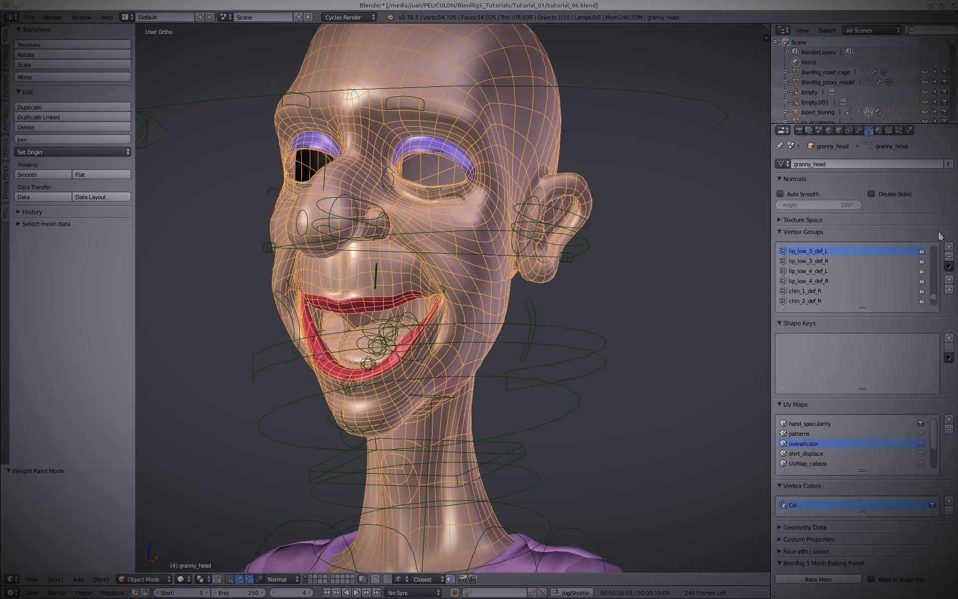
pyautogui.click(859, 129)
pyautogui.click(867, 165)
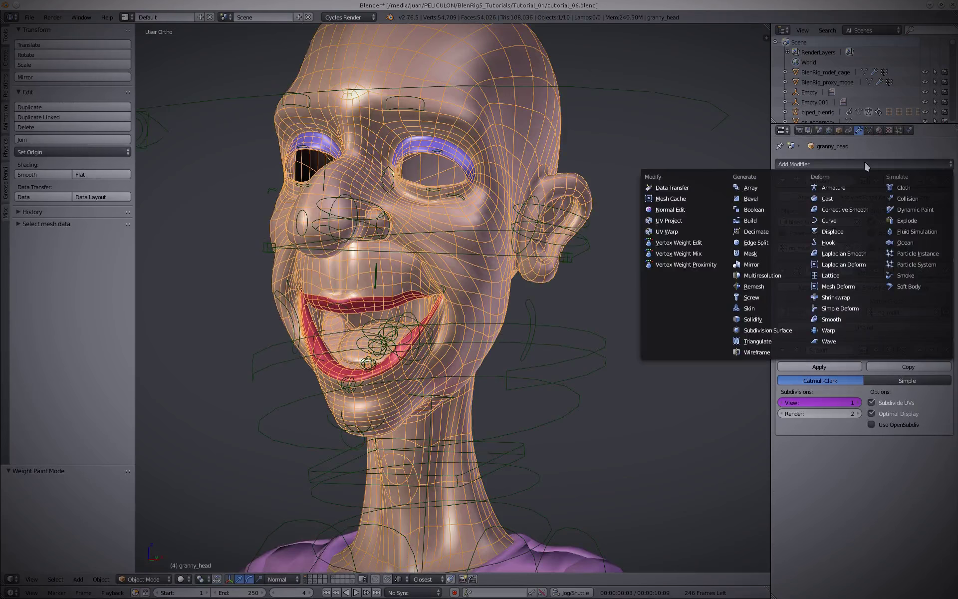
pyautogui.click(851, 211)
pyautogui.click(920, 447)
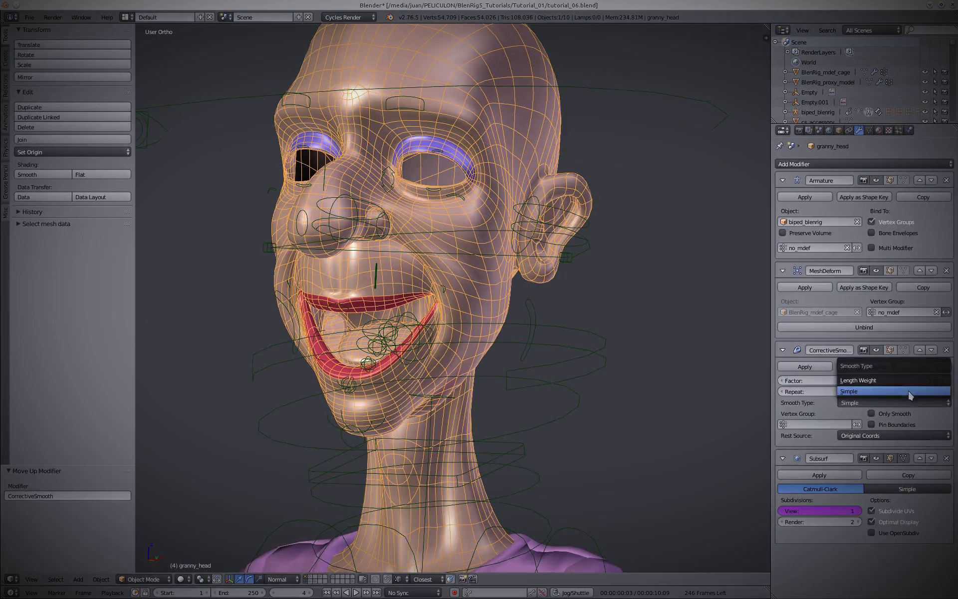
# Move the mouth controls and rotate maxi by about -39° to test the smoothed facial deformation
pyautogui.moveTo(382, 340); pyautogui.dragTo(402, 350, button='middle')
pyautogui.scroll(2, 381, 388)
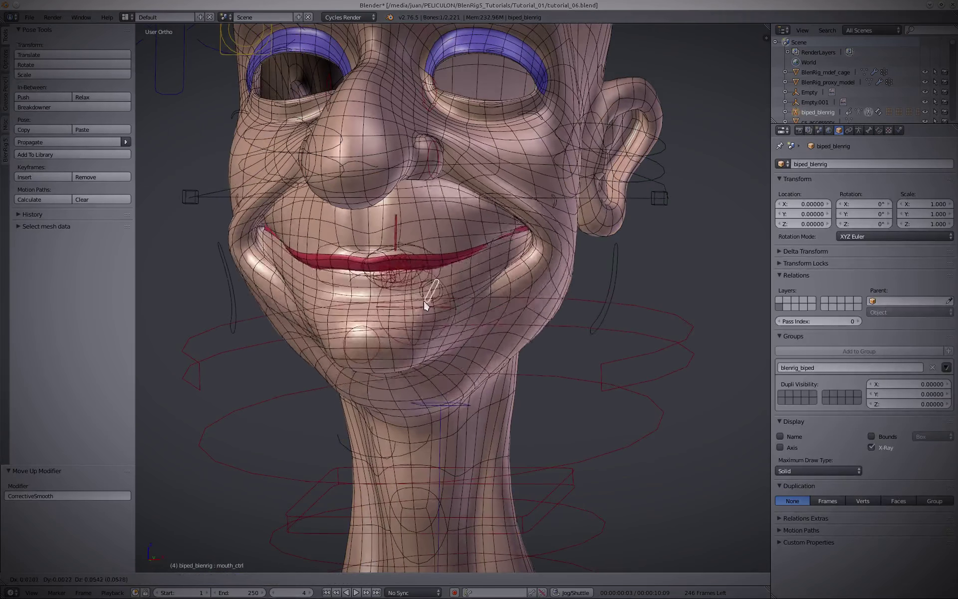
pyautogui.press('g')
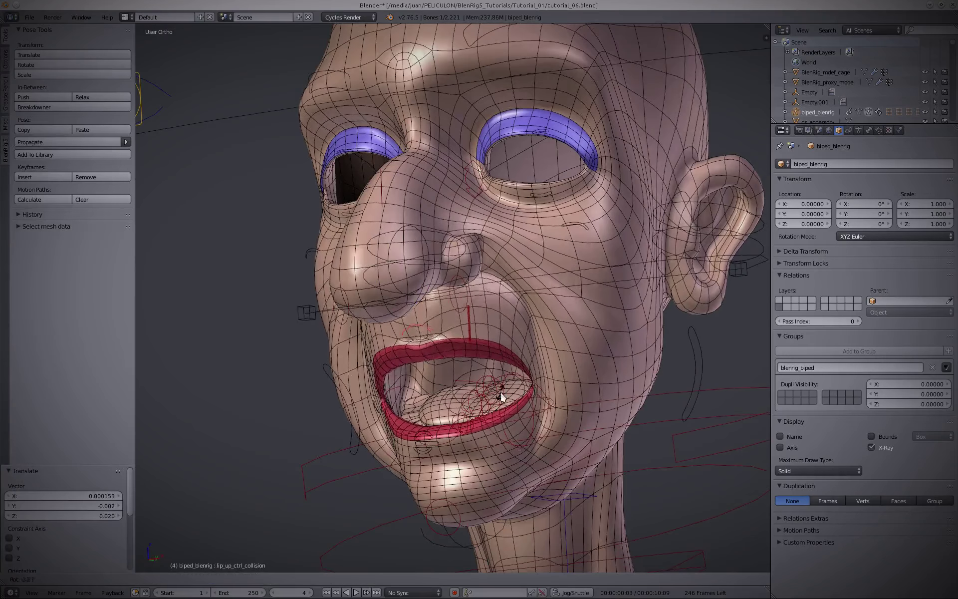
pyautogui.click(504, 250)
pyautogui.scroll(-3, 504, 250)
pyautogui.moveTo(504, 250); pyautogui.dragTo(412, 340, button='middle')
pyautogui.scroll(4, 412, 340)
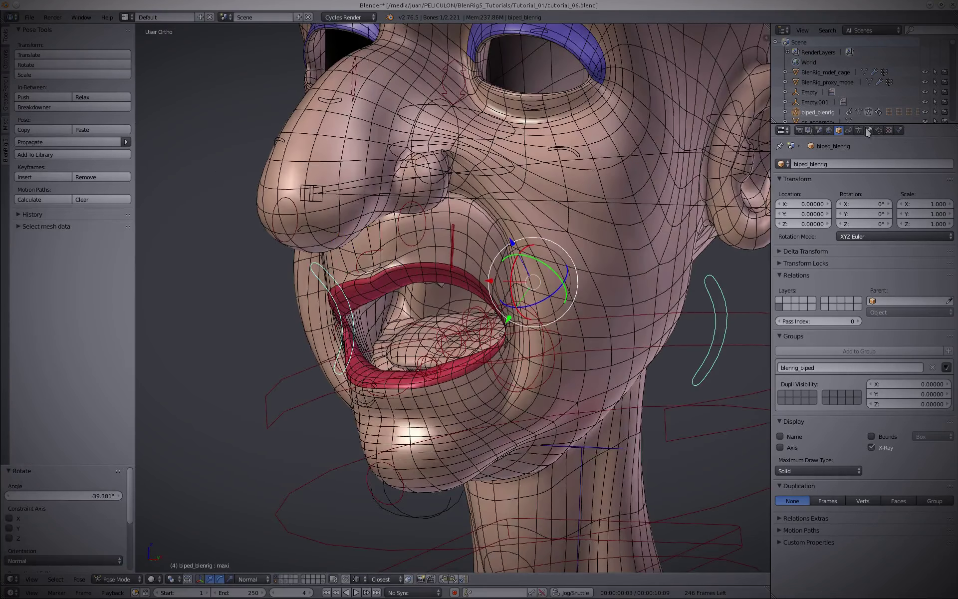
# Inspect the maxi and cheek2_3_def_L weights of granny_head in Weight Paint mode and return to Object Mode
pyautogui.click(147, 523)
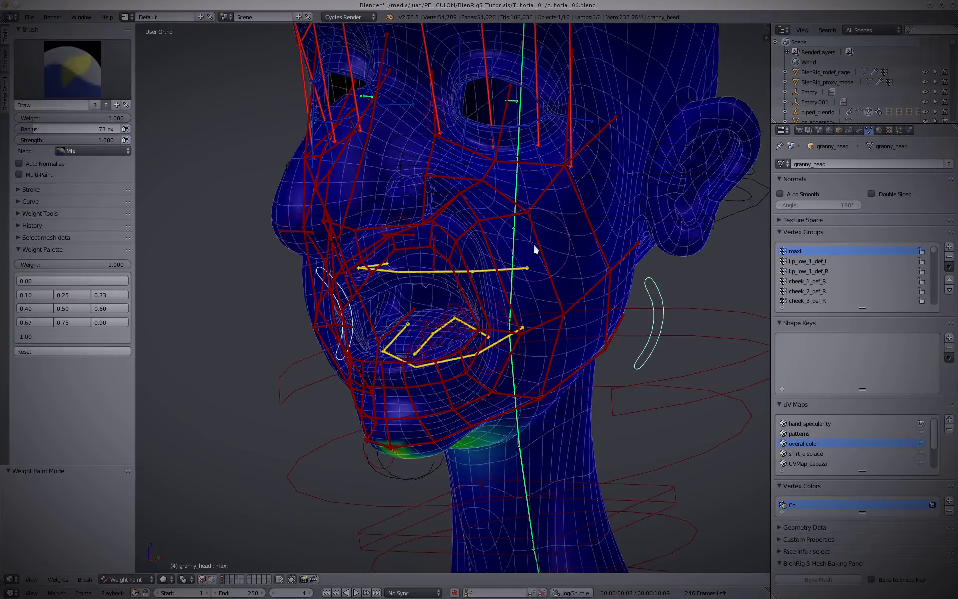
pyautogui.moveTo(535, 250); pyautogui.dragTo(573, 285)
pyautogui.moveTo(574, 285)
pyautogui.mouseDown(button='middle')
pyautogui.moveTo(469, 407)
pyautogui.moveTo(442, 392)
pyautogui.moveTo(363, 386)
pyautogui.mouseUp(button='middle')
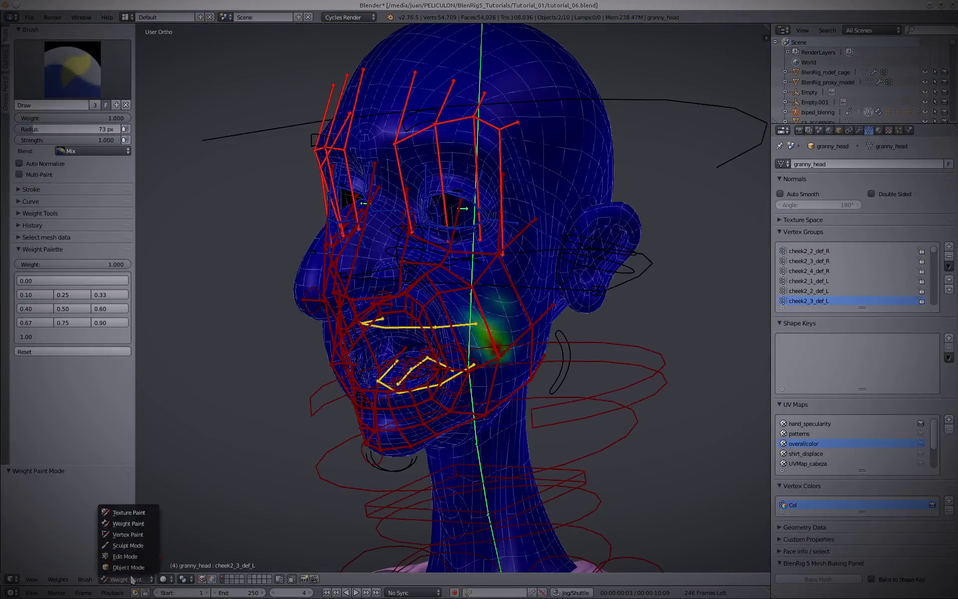
pyautogui.click(128, 567)
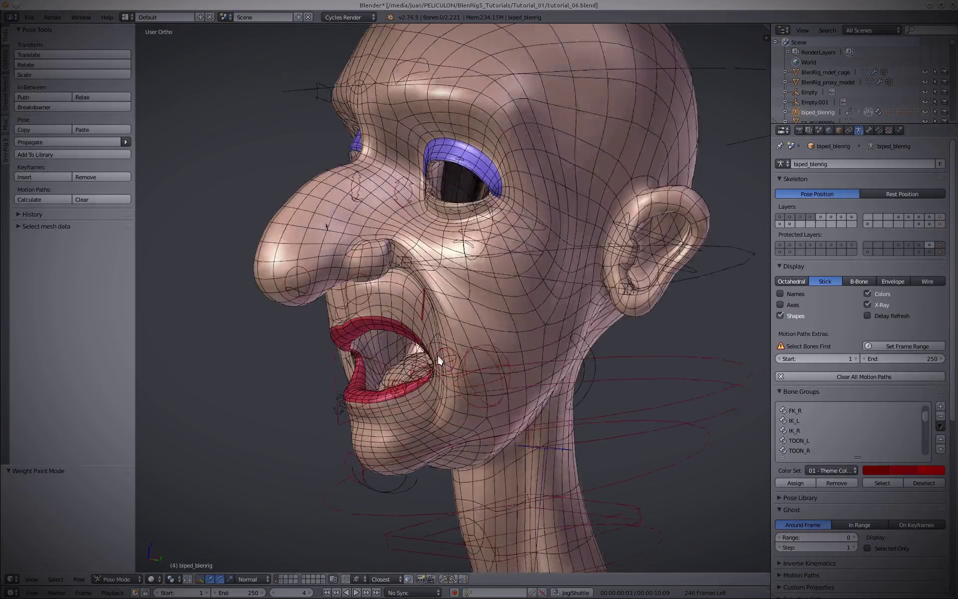
# Clear the rotation and location of all bones of biped_blenrig in the pose
pyautogui.moveTo(440, 360); pyautogui.dragTo(495, 357, button='middle')
pyautogui.rightClick(573, 348)
pyautogui.press('a')
pyautogui.press('a')
pyautogui.hotkey('alt', 'r')
pyautogui.hotkey('alt', 'g')
pyautogui.press('a')
pyautogui.scroll(-2, 420, 331)
pyautogui.scroll(1, 549, 260)
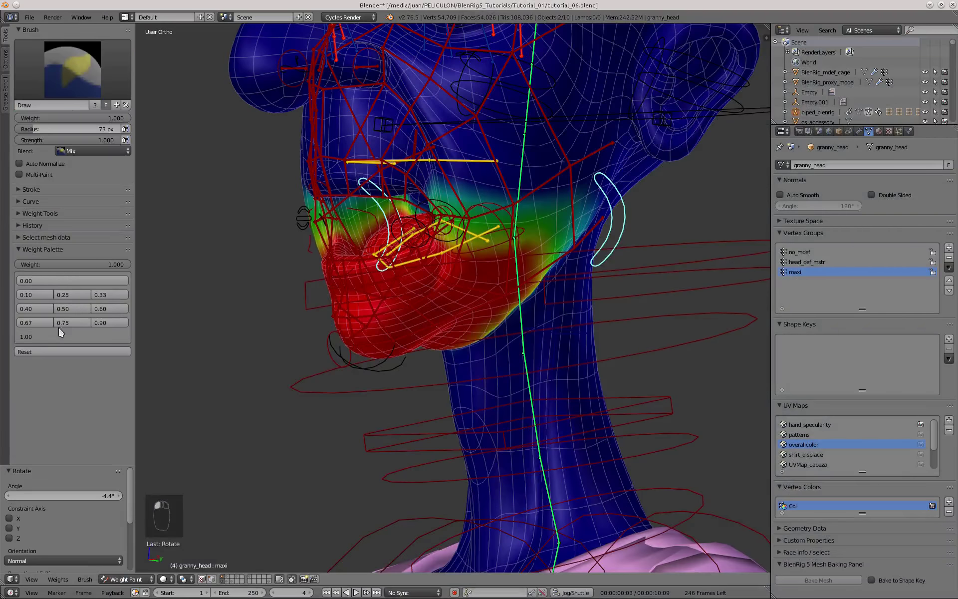
# Select lip_low_1_def_L and paint weight 1.0 on the lower lip beside the face's centre line
pyautogui.moveTo(344, 304)
pyautogui.mouseDown(button='middle')
pyautogui.moveTo(356, 286)
pyautogui.moveTo(419, 294)
pyautogui.moveTo(317, 300)
pyautogui.mouseUp(button='middle')
pyautogui.scroll(4, 352, 275)
pyautogui.rightClick(347, 264)
pyautogui.scroll(4, 345, 302)
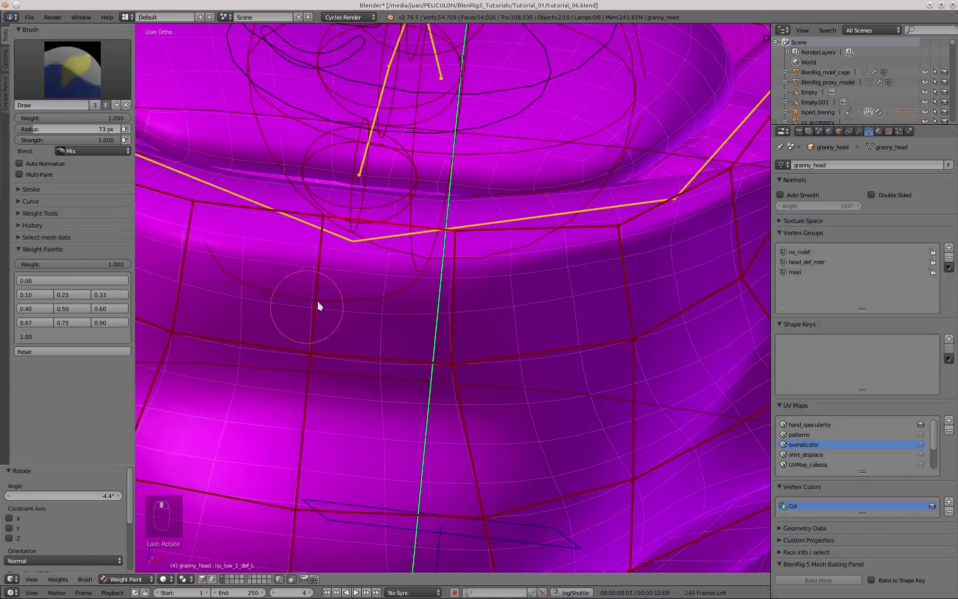
pyautogui.click(316, 295)
pyautogui.moveTo(432, 298)
pyautogui.mouseDown(button='middle')
pyautogui.moveTo(444, 307)
pyautogui.moveTo(424, 320)
pyautogui.mouseUp(button='middle')
pyautogui.scroll(2, 350, 250)
pyautogui.moveTo(325, 175)
pyautogui.mouseDown()
pyautogui.moveTo(484, 274)
pyautogui.moveTo(406, 275)
pyautogui.mouseUp()
pyautogui.scroll(-1, 406, 275)
pyautogui.moveTo(405, 276)
pyautogui.mouseDown(button='middle')
pyautogui.moveTo(397, 260)
pyautogui.moveTo(411, 246)
pyautogui.mouseUp(button='middle')
pyautogui.moveTo(424, 235); pyautogui.dragTo(336, 218)
pyautogui.moveTo(484, 265); pyautogui.dragTo(473, 300, button='middle')
pyautogui.moveTo(473, 312); pyautogui.dragTo(409, 327)
pyautogui.moveTo(467, 264); pyautogui.dragTo(472, 307, button='middle')
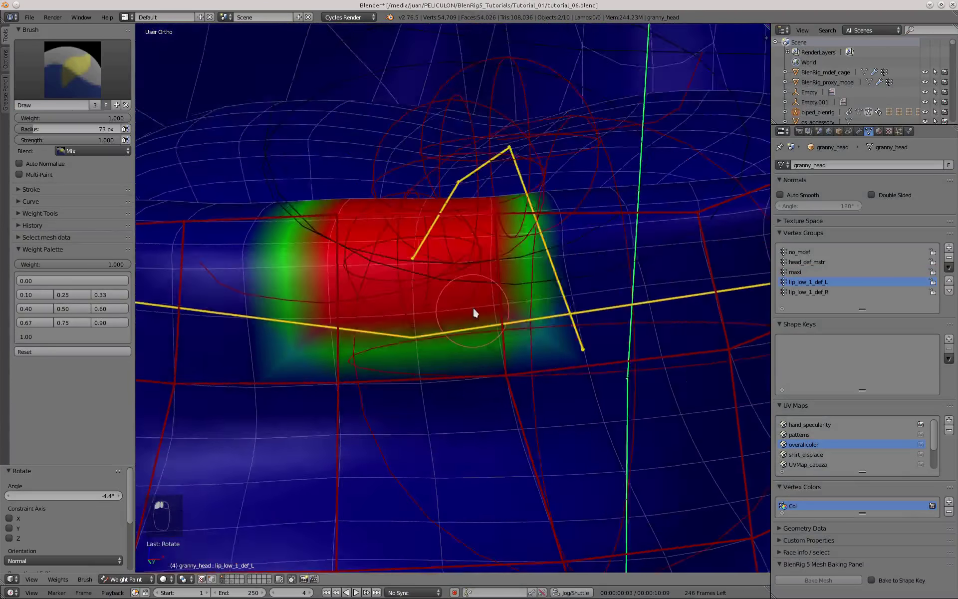
# Set the weight to 0.50 and paint the transition row below the lower lip for lip_low_1_def_L
pyautogui.moveTo(389, 421)
pyautogui.mouseDown(button='middle')
pyautogui.moveTo(382, 295)
pyautogui.moveTo(296, 347)
pyautogui.mouseUp(button='middle')
pyautogui.click(72, 309)
pyautogui.moveTo(444, 294); pyautogui.dragTo(452, 352, button='middle')
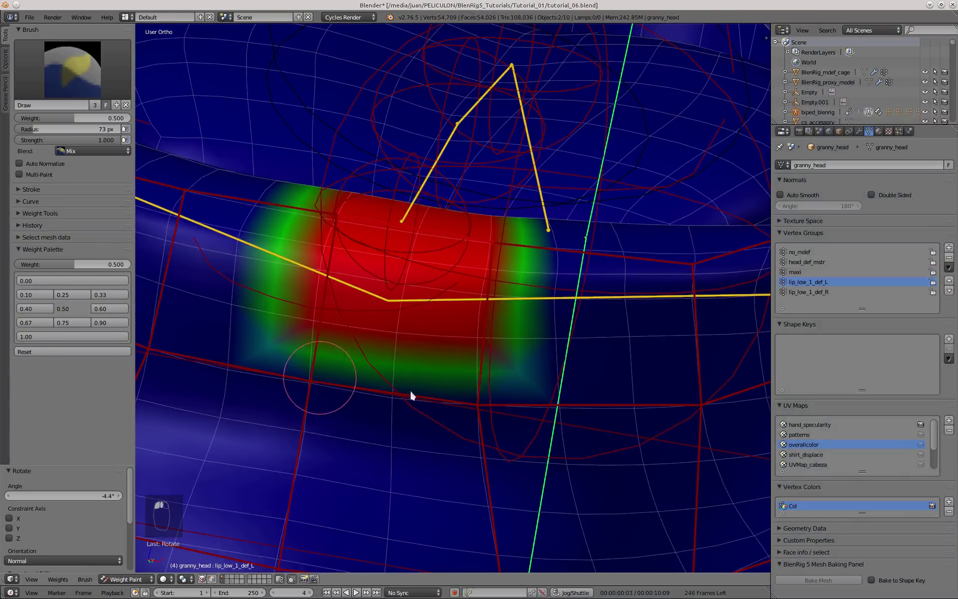
pyautogui.moveTo(319, 376); pyautogui.dragTo(475, 395)
pyautogui.scroll(-3, 471, 365)
pyautogui.moveTo(471, 365)
pyautogui.mouseDown(button='middle')
pyautogui.moveTo(419, 340)
pyautogui.moveTo(370, 383)
pyautogui.moveTo(344, 461)
pyautogui.mouseUp(button='middle')
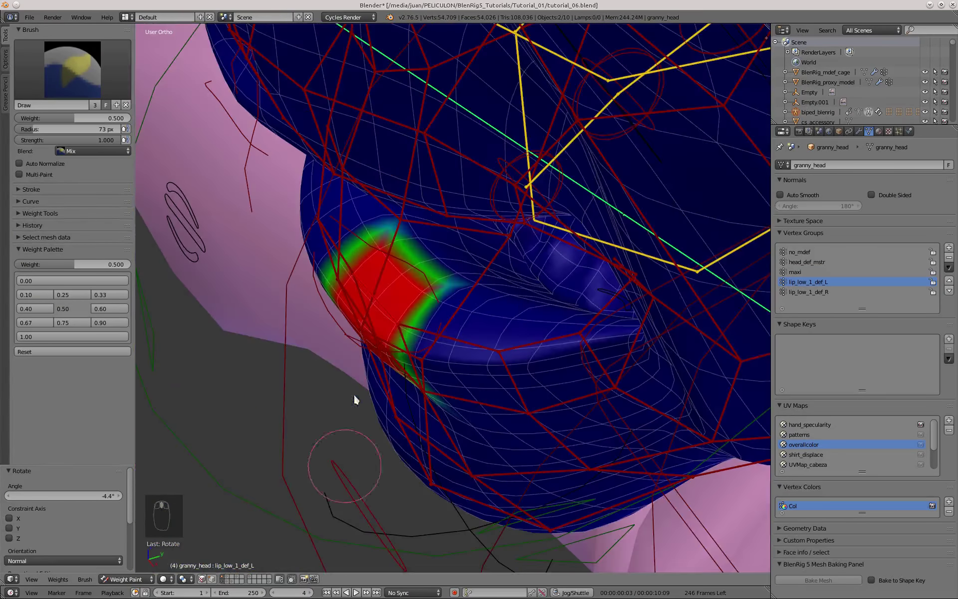
# Set the weight to 1.00 and fill the inner side of the lip for lip_low_1_def_L
pyautogui.click(40, 336)
pyautogui.scroll(5, 454, 271)
pyautogui.moveTo(420, 239); pyautogui.dragTo(382, 218)
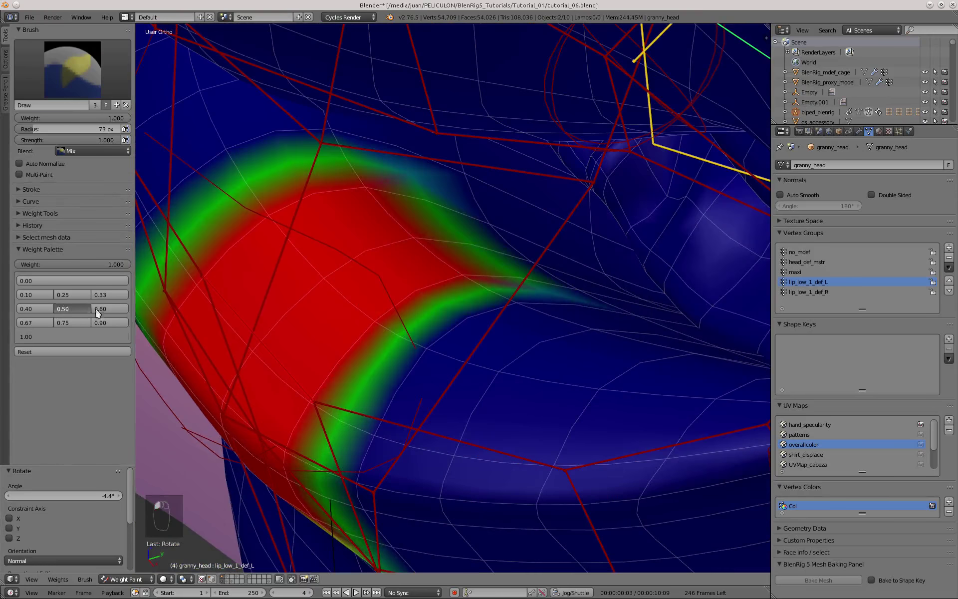
# Paint the innermost edge of the lip_low_1_def_L area with weight 0.50 and check it in front view
pyautogui.scroll(3, 452, 272)
pyautogui.moveTo(400, 170); pyautogui.dragTo(659, 315)
pyautogui.scroll(-10, 499, 345)
pyautogui.moveTo(375, 413)
pyautogui.mouseDown(button='middle')
pyautogui.moveTo(291, 283)
pyautogui.moveTo(412, 403)
pyautogui.moveTo(372, 303)
pyautogui.moveTo(563, 339)
pyautogui.mouseUp(button='middle')
pyautogui.rightClick(291, 283)
pyautogui.rightClick(382, 307)
pyautogui.press('KP_1')
pyautogui.scroll(-6, 515, 281)
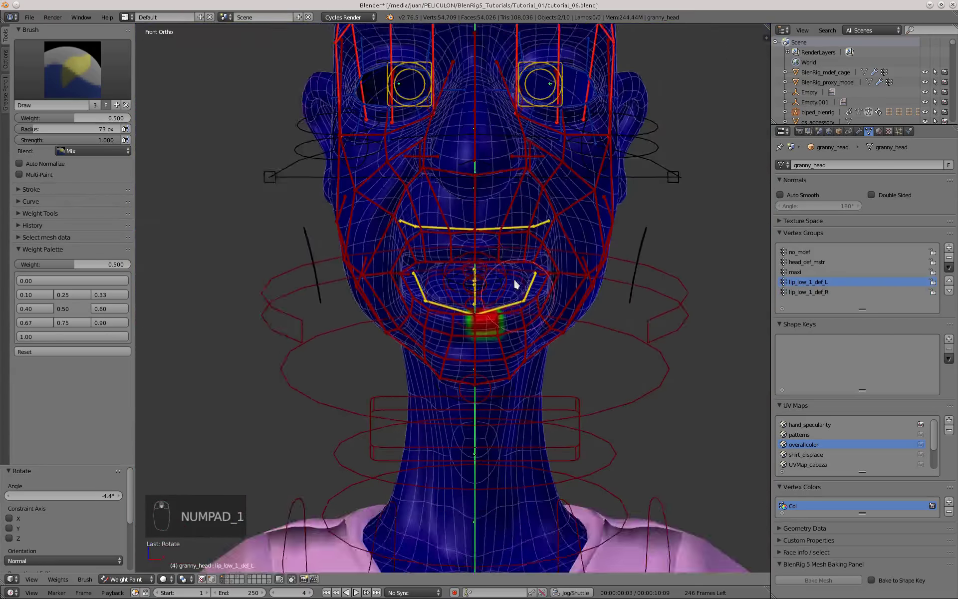
# Select lip_low_2_def_L and paint weight 1.00 on the outer surface of its lower lip section
pyautogui.keyDown('shift'); pyautogui.moveTo(515, 281); pyautogui.dragTo(355, 323, button='middle'); pyautogui.keyUp('shift')
pyautogui.scroll(5, 430, 385)
pyautogui.scroll(4, 356, 324)
pyautogui.rightClick(487, 292)
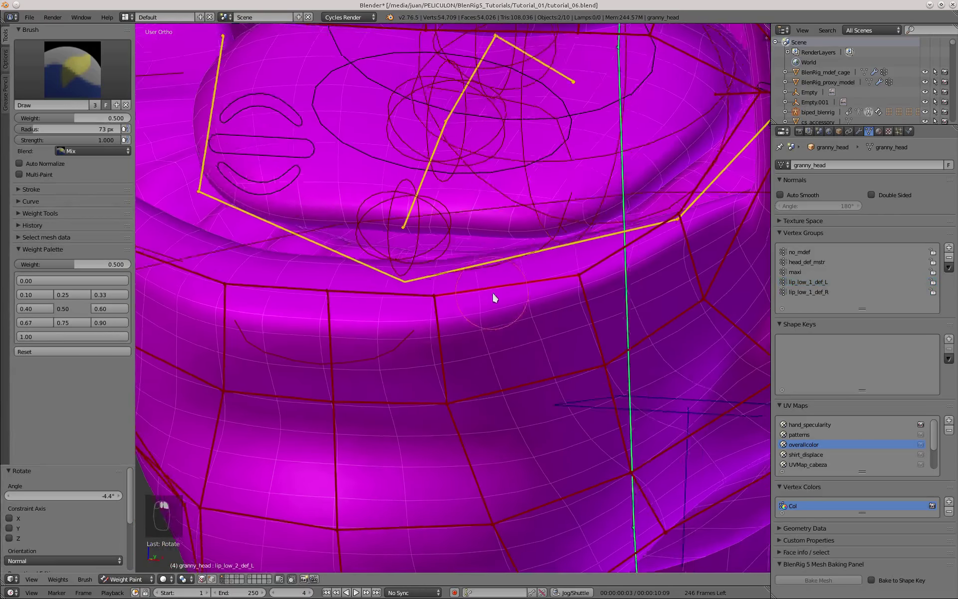
pyautogui.moveTo(493, 294); pyautogui.dragTo(481, 305, button='middle')
pyautogui.click(28, 337)
pyautogui.scroll(2, 414, 334)
pyautogui.moveTo(436, 348); pyautogui.dragTo(476, 298)
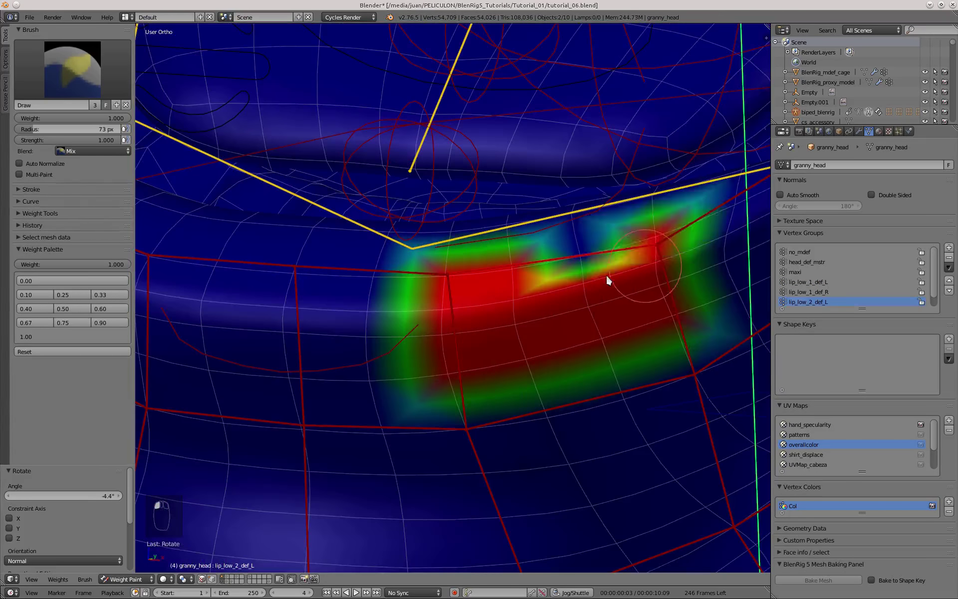
pyautogui.moveTo(607, 276); pyautogui.dragTo(554, 264)
# Extend the full 1.00 weight of lip_low_2_def_L over the inner side of the lower lip
pyautogui.moveTo(524, 282)
pyautogui.mouseDown(button='middle')
pyautogui.moveTo(433, 364)
pyautogui.moveTo(440, 329)
pyautogui.mouseUp(button='middle')
pyautogui.scroll(2, 445, 163)
pyautogui.moveTo(445, 162)
pyautogui.mouseDown()
pyautogui.moveTo(589, 142)
pyautogui.moveTo(672, 150)
pyautogui.mouseUp()
pyautogui.keyDown('shift'); pyautogui.moveTo(733, 131); pyautogui.dragTo(548, 224, button='middle'); pyautogui.keyUp('shift')
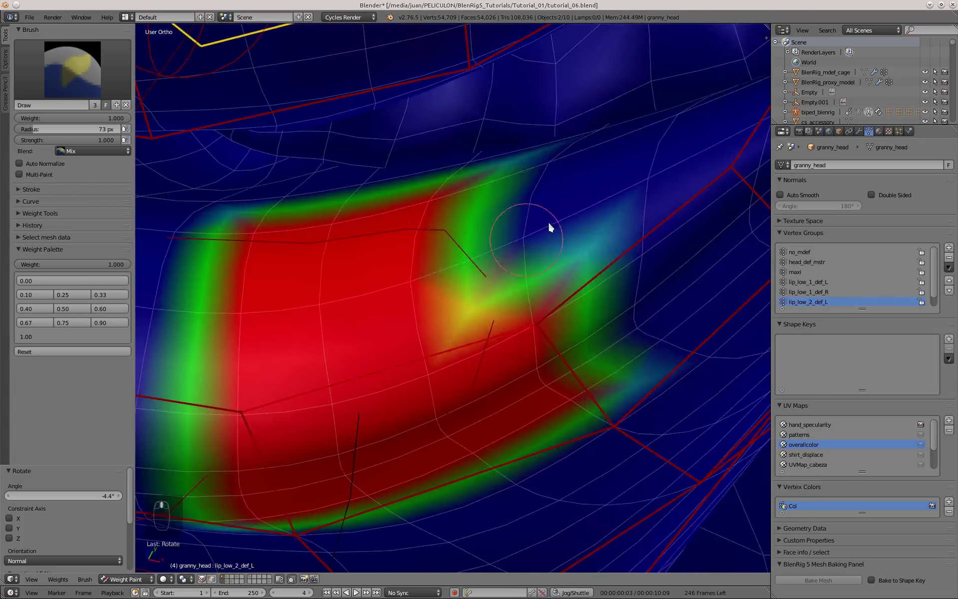
pyautogui.moveTo(558, 191); pyautogui.dragTo(479, 294)
# Set the weight to 0.50 and paint the inner mouth edge of the lip_low_2_def_L area
pyautogui.click(72, 308)
pyautogui.moveTo(300, 335)
pyautogui.mouseDown(button='middle')
pyautogui.moveTo(355, 350)
pyautogui.moveTo(370, 259)
pyautogui.mouseUp(button='middle')
pyautogui.scroll(4, 371, 172)
pyautogui.moveTo(371, 172); pyautogui.dragTo(589, 118)
pyautogui.moveTo(589, 130)
pyautogui.mouseDown(button='middle')
pyautogui.moveTo(419, 206)
pyautogui.moveTo(714, 185)
pyautogui.mouseUp(button='middle')
pyautogui.scroll(-5, 531, 261)
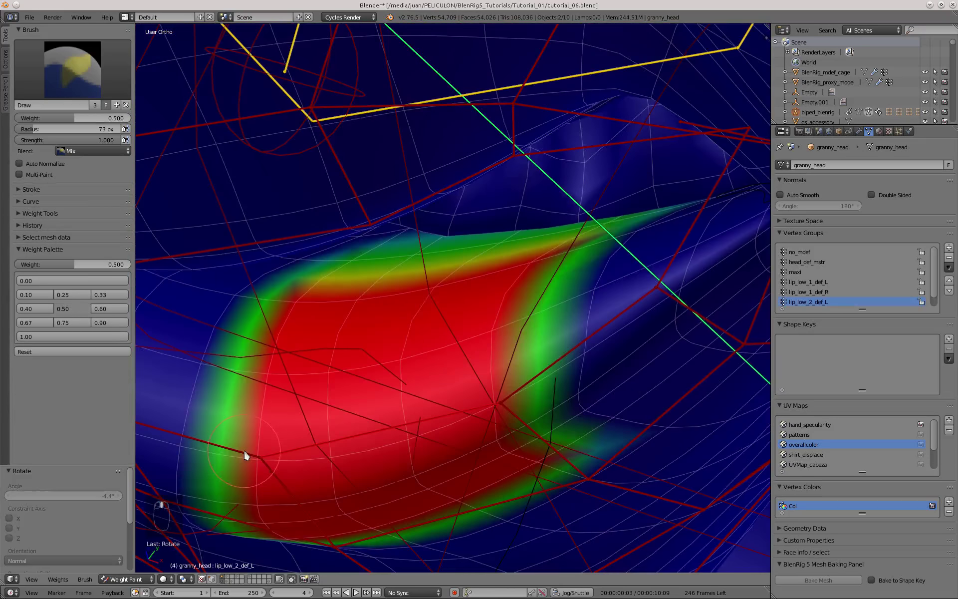
# Paint the transition row below the lower lip with weight 0.50 for lip_low_2_def_L
pyautogui.rightClick(247, 451)
pyautogui.rightClick(346, 438)
pyautogui.scroll(-4, 345, 439)
pyautogui.moveTo(360, 425)
pyautogui.mouseDown(button='middle')
pyautogui.moveTo(451, 339)
pyautogui.moveTo(419, 344)
pyautogui.mouseUp(button='middle')
pyautogui.scroll(3, 419, 344)
pyautogui.moveTo(401, 467); pyautogui.dragTo(519, 449)
pyautogui.scroll(-4, 395, 280)
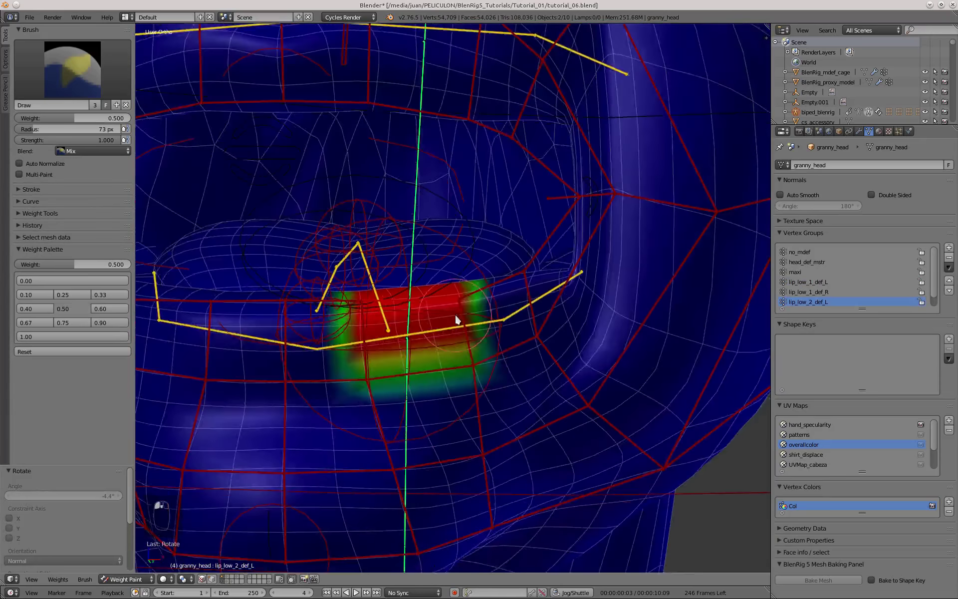
# Select lip_low_3_def_L and paint a weight 0.50 band below its lower lip section
pyautogui.moveTo(454, 314)
pyautogui.mouseDown(button='middle')
pyautogui.moveTo(427, 342)
pyautogui.moveTo(437, 337)
pyautogui.mouseUp(button='middle')
pyautogui.scroll(4, 492, 292)
pyautogui.rightClick(492, 291)
pyautogui.moveTo(475, 448); pyautogui.dragTo(602, 401)
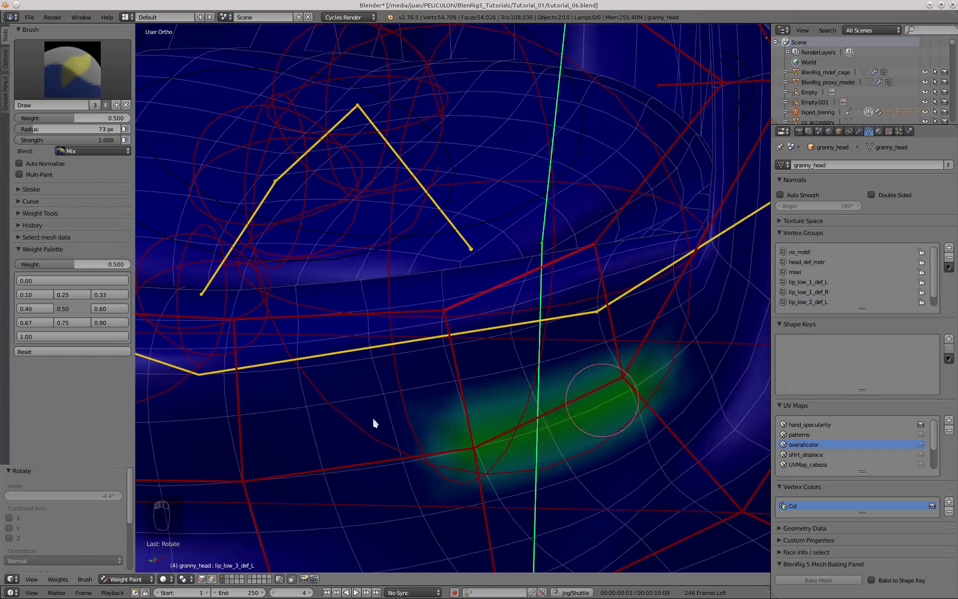
# Set the weight to 1.00 and paint the outer lip surface for lip_low_3_def_L
pyautogui.click(72, 337)
pyautogui.scroll(2, 435, 378)
pyautogui.moveTo(438, 373); pyautogui.dragTo(464, 352, button='middle')
pyautogui.moveTo(465, 352)
pyautogui.mouseDown()
pyautogui.moveTo(655, 298)
pyautogui.moveTo(714, 252)
pyautogui.mouseUp()
pyautogui.moveTo(714, 252)
pyautogui.mouseDown(button='middle')
pyautogui.moveTo(657, 184)
pyautogui.moveTo(558, 219)
pyautogui.mouseUp(button='middle')
pyautogui.scroll(-2, 558, 222)
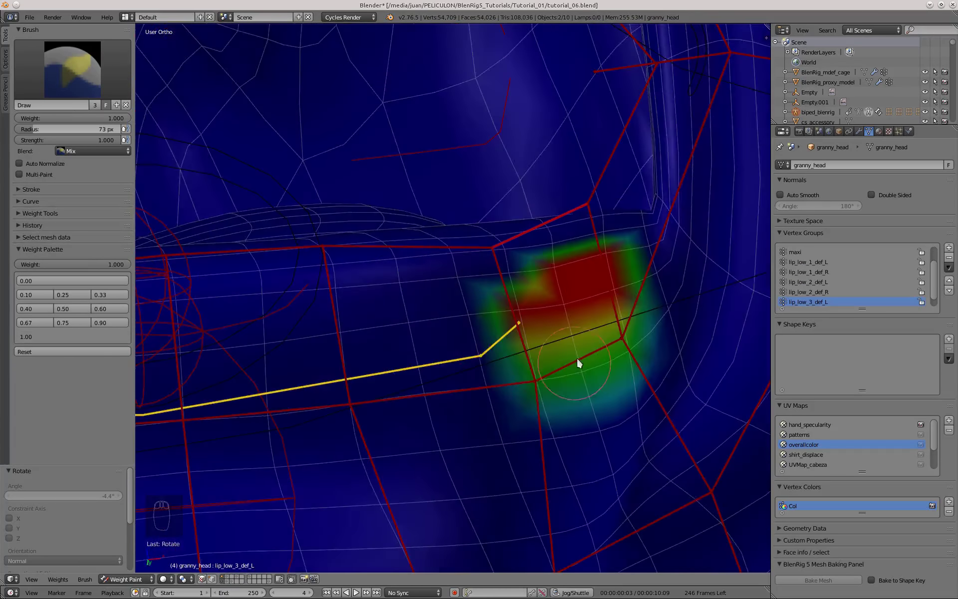
# Paint the rest of the lip_low_3_def_L section with weight 1.00, including the inner side of the lip
pyautogui.scroll(4, 578, 360)
pyautogui.moveTo(492, 283); pyautogui.dragTo(553, 228, button='middle')
pyautogui.moveTo(487, 235); pyautogui.dragTo(735, 155)
pyautogui.scroll(-5, 537, 399)
pyautogui.moveTo(474, 310)
pyautogui.mouseDown(button='middle')
pyautogui.moveTo(538, 395)
pyautogui.moveTo(500, 375)
pyautogui.mouseUp(button='middle')
pyautogui.scroll(5, 537, 398)
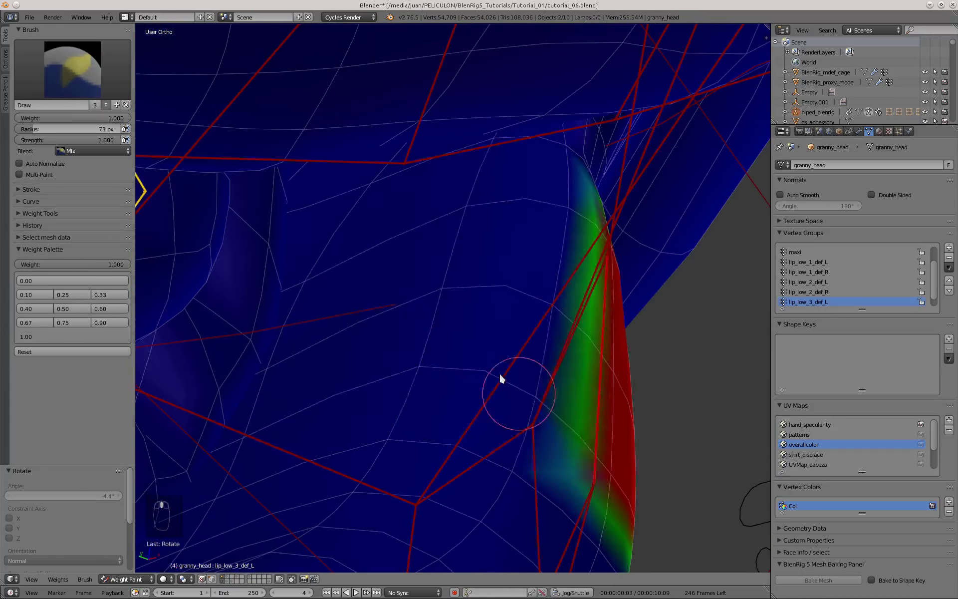
pyautogui.moveTo(500, 375); pyautogui.dragTo(479, 210)
# Set the weight to 0.50 and paint the inner mouth edge of the lip_low_3_def_L area
pyautogui.click(71, 309)
pyautogui.scroll(3, 254, 406)
pyautogui.moveTo(260, 424); pyautogui.dragTo(308, 341)
pyautogui.moveTo(503, 350)
pyautogui.mouseDown(button='middle')
pyautogui.moveTo(536, 211)
pyautogui.moveTo(421, 247)
pyautogui.mouseUp(button='middle')
# Select lip_low_4_def_L and paint weight 0.50 around the lower lip near the mouth corner
pyautogui.rightClick(535, 211)
pyautogui.scroll(3, 535, 210)
pyautogui.rightClick(562, 235)
pyautogui.rightClick(569, 227)
pyautogui.scroll(2, 421, 247)
pyautogui.moveTo(449, 474); pyautogui.dragTo(528, 376)
# Fill the lip surface at the mouth corner with weight 1.00 for lip_low_4_def_L
pyautogui.moveTo(530, 378)
pyautogui.mouseDown(button='middle')
pyautogui.moveTo(541, 160)
pyautogui.moveTo(592, 298)
pyautogui.mouseUp(button='middle')
pyautogui.moveTo(609, 230); pyautogui.dragTo(534, 299)
pyautogui.moveTo(534, 299); pyautogui.dragTo(438, 422, button='middle')
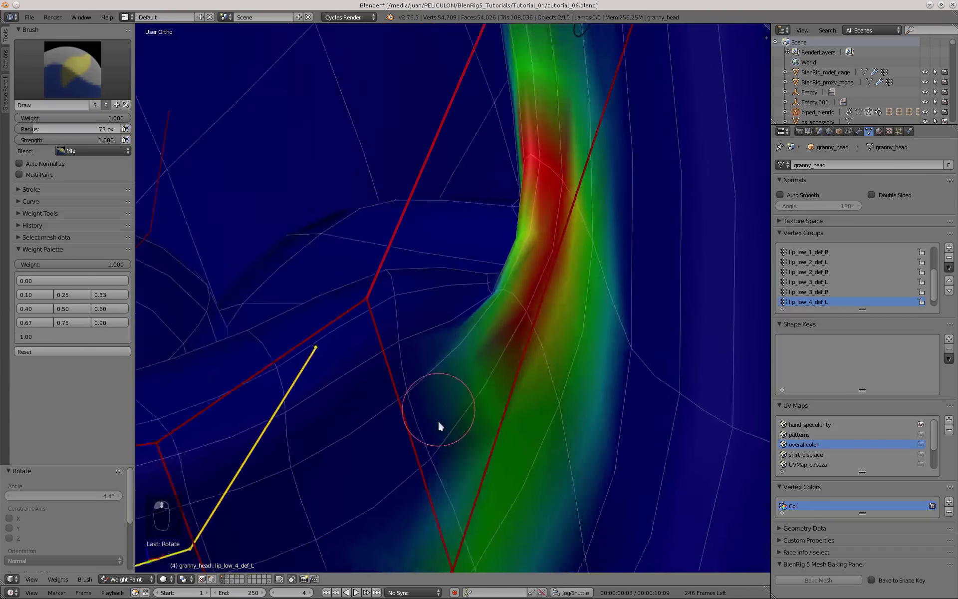
pyautogui.moveTo(439, 421); pyautogui.dragTo(471, 369)
pyautogui.moveTo(470, 369)
pyautogui.mouseDown(button='middle')
pyautogui.moveTo(419, 319)
pyautogui.moveTo(578, 277)
pyautogui.mouseUp(button='middle')
pyautogui.moveTo(578, 277); pyautogui.dragTo(586, 295)
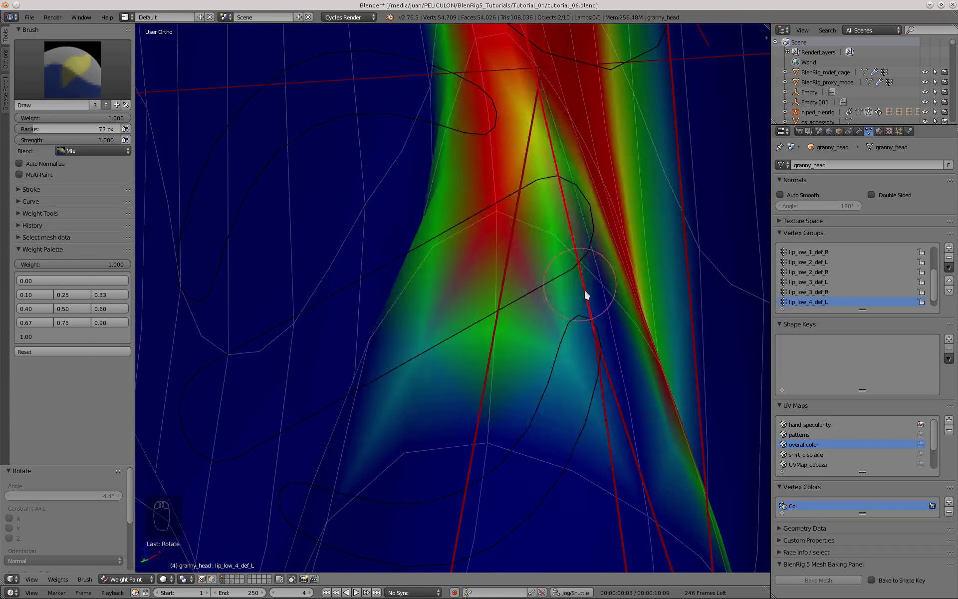
# Set the weight to 0.50 and paint the inner transition of the lip_low_4_def_L area
pyautogui.moveTo(586, 295)
pyautogui.mouseDown(button='middle')
pyautogui.moveTo(411, 214)
pyautogui.moveTo(379, 185)
pyautogui.mouseUp(button='middle')
pyautogui.click(72, 308)
pyautogui.moveTo(380, 299); pyautogui.dragTo(399, 162)
pyautogui.scroll(-18, 424, 172)
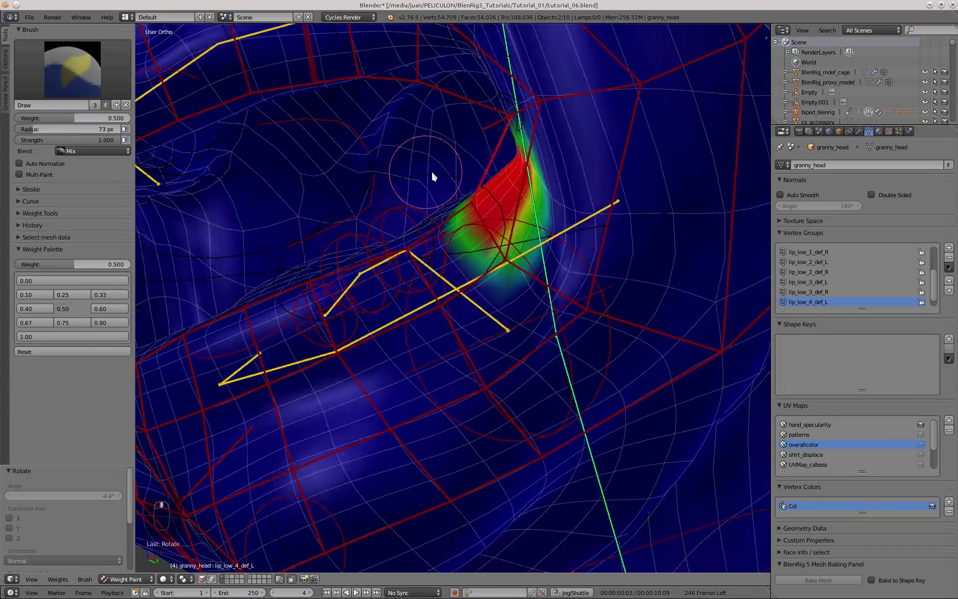
# Clear the rotation of the posed bones to return the mouth to its closed position
pyautogui.moveTo(432, 174); pyautogui.dragTo(319, 336, button='middle')
pyautogui.press('a')
pyautogui.press('a')
pyautogui.press('a')
pyautogui.hotkey('alt', 'r')
pyautogui.press('a')
# Touch up the lip_low_4_def_L weights at the corner of the closed mouth
pyautogui.keyDown('shift'); pyautogui.moveTo(599, 222); pyautogui.dragTo(389, 216, button='middle'); pyautogui.keyUp('shift')
pyautogui.scroll(11, 399, 212)
pyautogui.scroll(4, 471, 297)
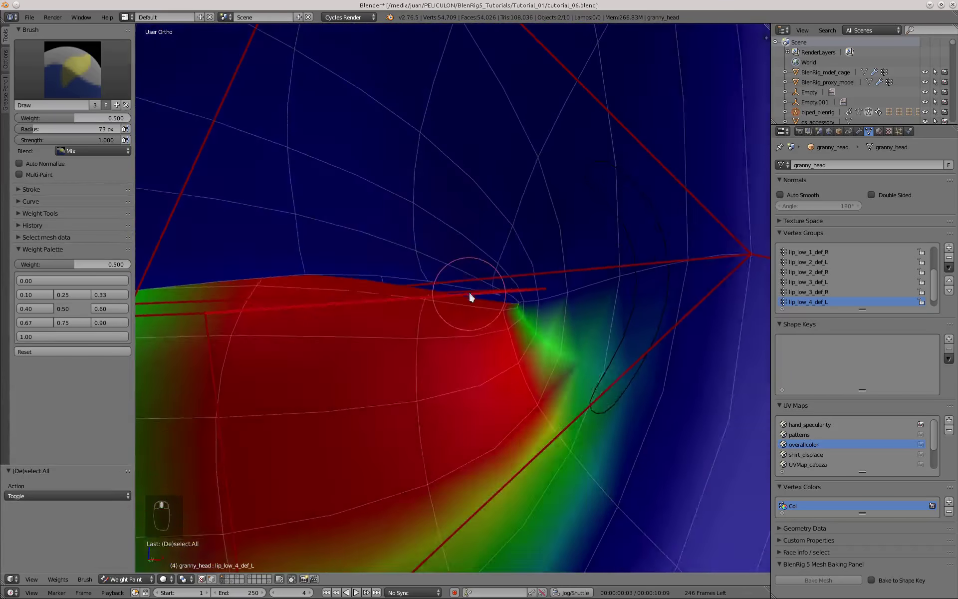
pyautogui.scroll(5, 486, 343)
pyautogui.click(414, 269)
pyautogui.scroll(-16, 370, 299)
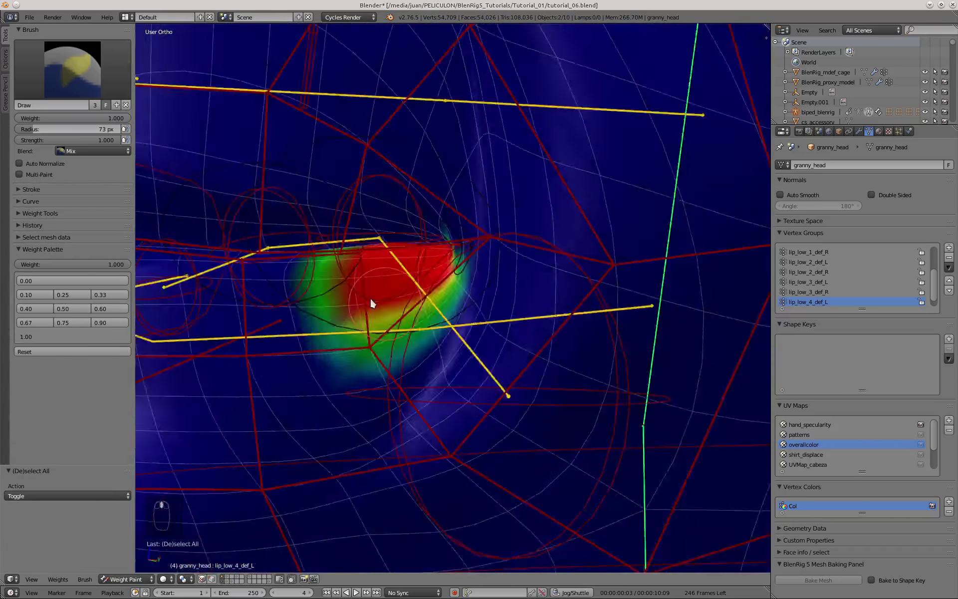
# Rotate the jaw by about -11.6° to open the mouth
pyautogui.press('KP_3')
pyautogui.rightClick(372, 299)
pyautogui.press('r')
pyautogui.click(319, 377)
pyautogui.moveTo(320, 377)
pyautogui.mouseDown(button='middle')
pyautogui.moveTo(443, 303)
pyautogui.moveTo(279, 309)
pyautogui.mouseUp(button='middle')
# Paint lip_low_4_def_L inside the mouth corner with weight 1.00, using 0.50 for the transition
pyautogui.rightClick(441, 275)
pyautogui.scroll(10, 399, 302)
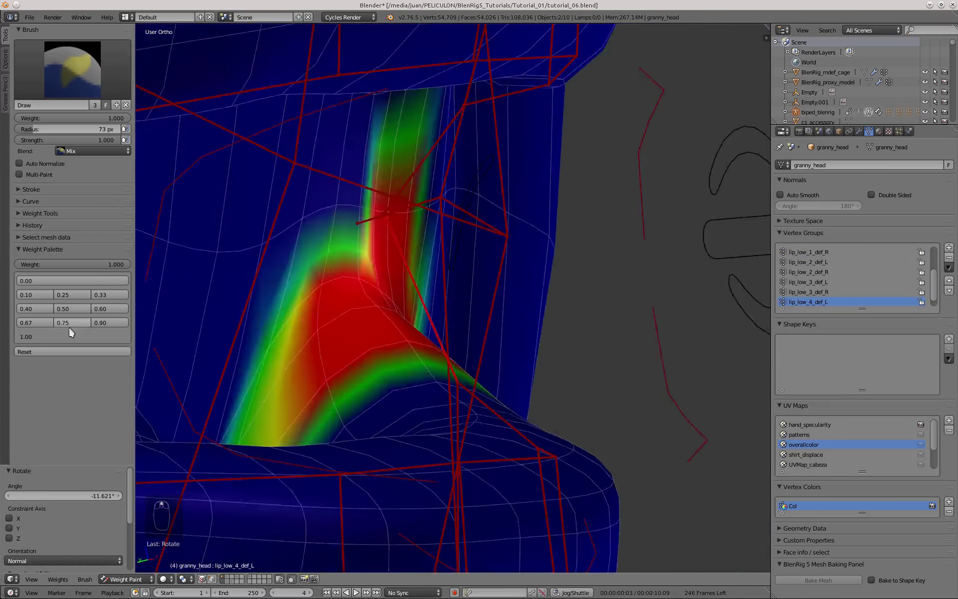
pyautogui.scroll(3, 320, 260)
pyautogui.moveTo(314, 225); pyautogui.dragTo(273, 344)
pyautogui.click(72, 308)
pyautogui.moveTo(301, 251)
pyautogui.keyDown('shift'); pyautogui.mouseDown(button='middle')
pyautogui.moveTo(378, 198)
pyautogui.moveTo(636, 187)
pyautogui.mouseUp(button='middle'); pyautogui.keyUp('shift')
pyautogui.scroll(-6, 378, 197)
pyautogui.scroll(9, 539, 217)
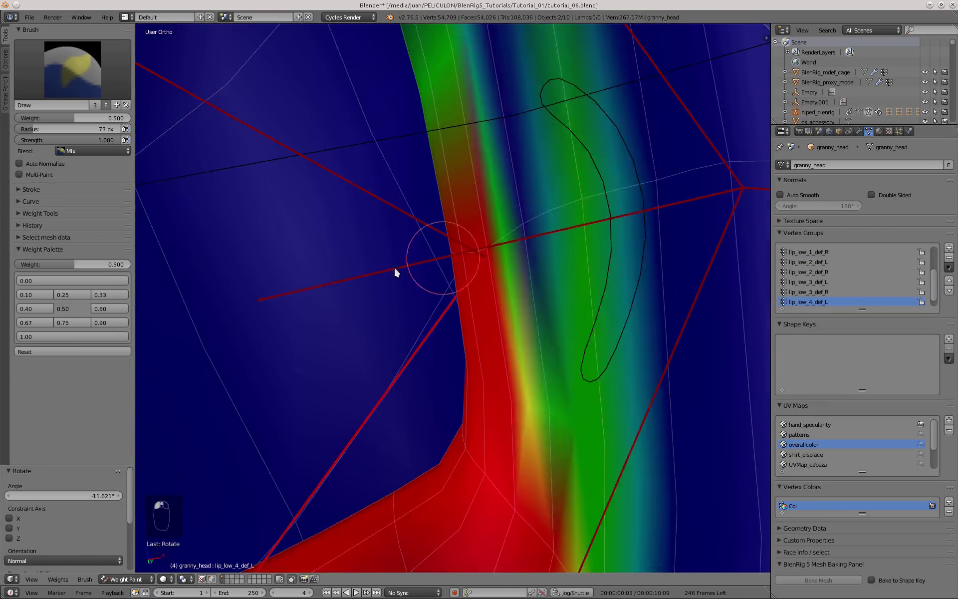
# Select lip_up_4_def_L and paint weight 1.00 at the mouth corner
pyautogui.click(73, 337)
pyautogui.scroll(-9, 460, 251)
pyautogui.moveTo(462, 373); pyautogui.dragTo(438, 229, button='middle')
pyautogui.rightClick(444, 231)
pyautogui.scroll(9, 474, 242)
pyautogui.click(528, 218)
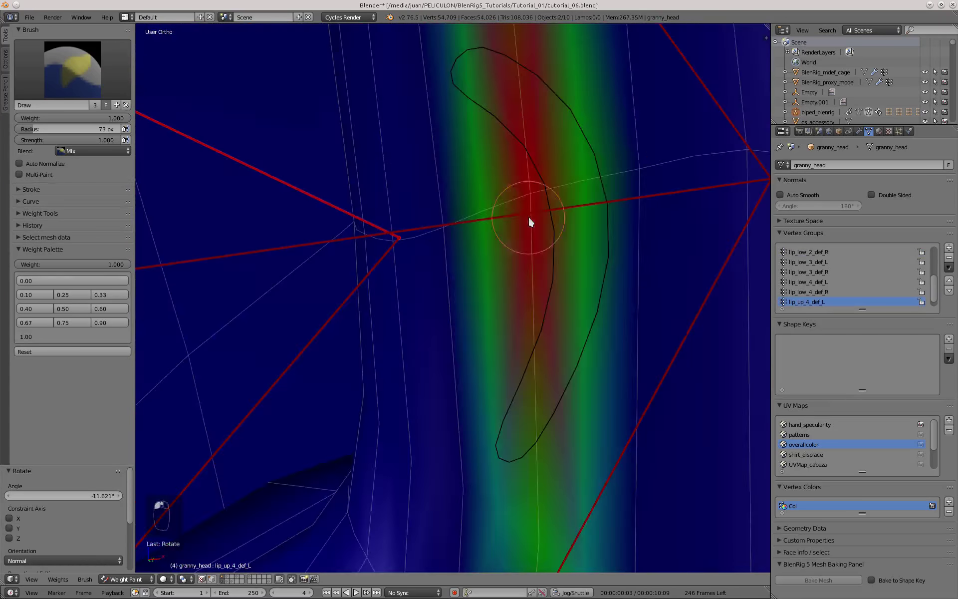
pyautogui.click(72, 336)
# Extend the lip_up_4_def_L weight along the upper lip beside the mouth corner with weight 1.00
pyautogui.moveTo(520, 225); pyautogui.dragTo(366, 265, button='middle')
pyautogui.rightClick(493, 229)
pyautogui.rightClick(493, 221)
pyautogui.scroll(-4, 379, 305)
pyautogui.moveTo(500, 298); pyautogui.dragTo(380, 319, button='middle')
pyautogui.click(72, 337)
pyautogui.scroll(-1, 345, 312)
pyautogui.rightClick(534, 352)
pyautogui.scroll(1, 541, 310)
pyautogui.scroll(3, 379, 187)
pyautogui.moveTo(380, 188); pyautogui.dragTo(343, 169, button='middle')
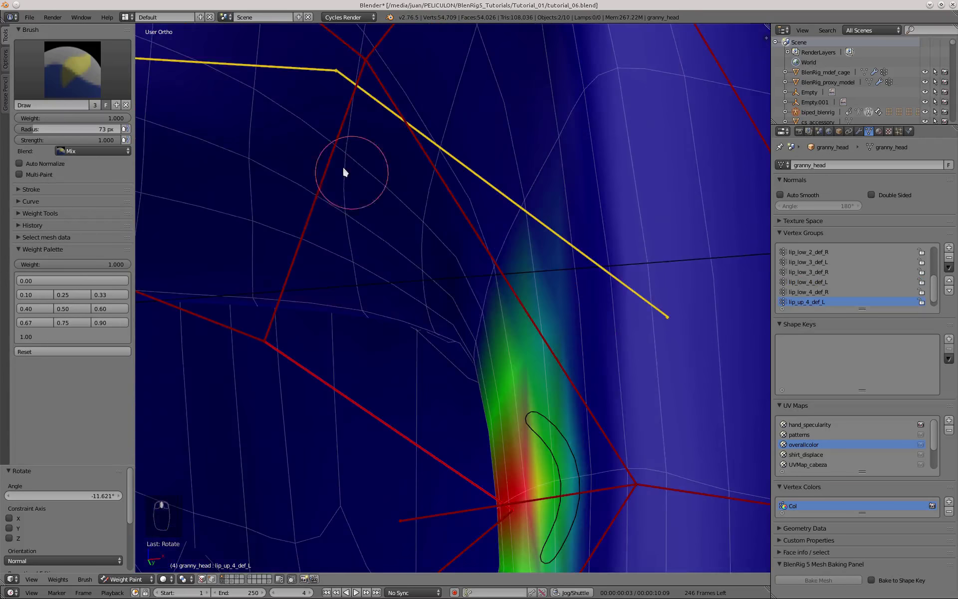
# Paint weight 1.00 for lip_up_4_def_L on the inner surface of the upper lip
pyautogui.moveTo(342, 169); pyautogui.dragTo(354, 240)
pyautogui.scroll(3, 370, 260)
pyautogui.moveTo(375, 265)
pyautogui.mouseDown(button='middle')
pyautogui.moveTo(408, 307)
pyautogui.moveTo(488, 344)
pyautogui.moveTo(310, 358)
pyautogui.mouseUp(button='middle')
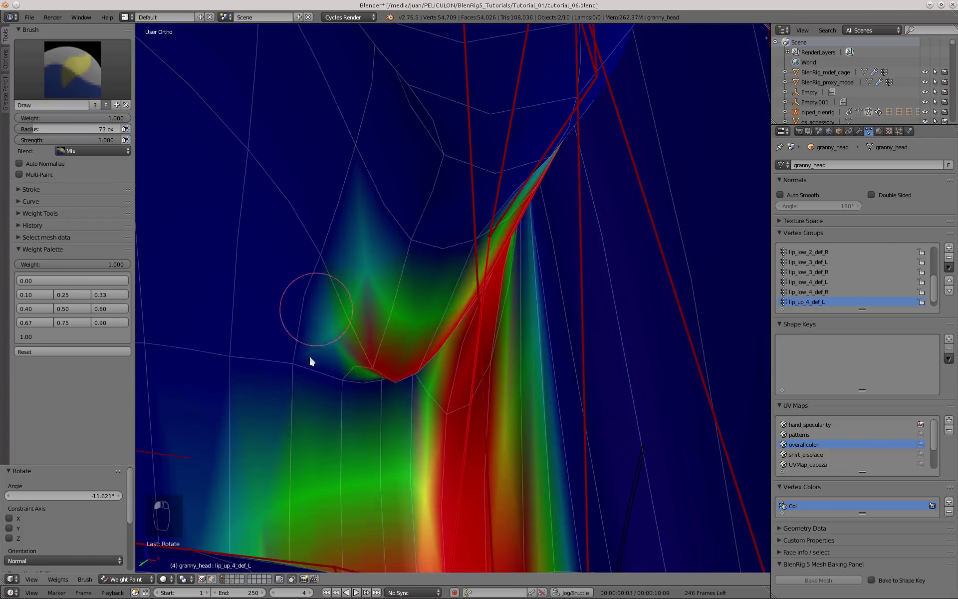
pyautogui.scroll(-3, 335, 289)
pyautogui.moveTo(335, 289); pyautogui.dragTo(393, 307, button='middle')
pyautogui.scroll(-8, 394, 307)
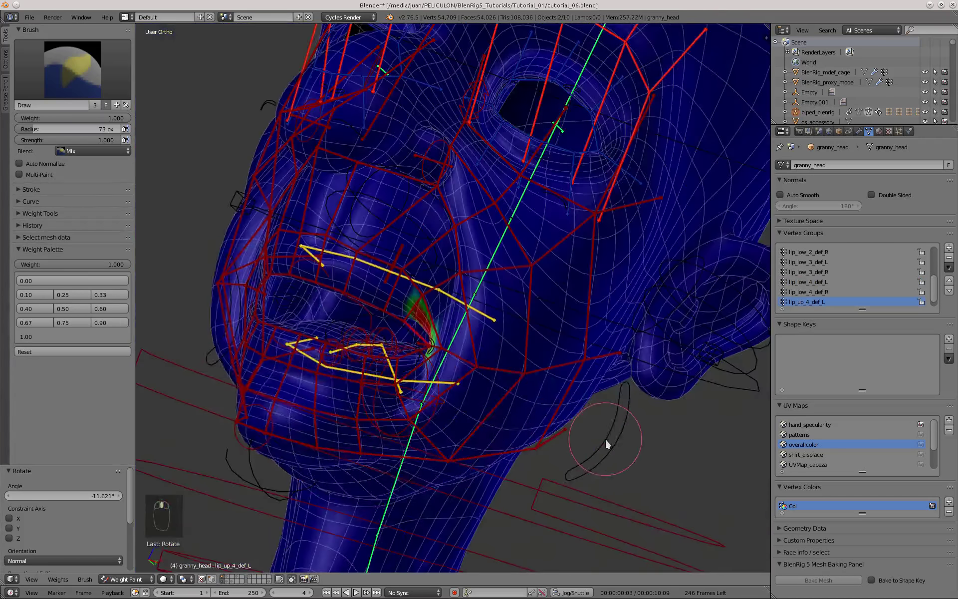
# Clear the jaw rotation and go over the lip_up_4_def_L weights at the closed mouth corner
pyautogui.rightClick(605, 438)
pyautogui.hotkey('alt', 'r')
pyautogui.scroll(7, 470, 355)
pyautogui.rightClick(470, 356)
pyautogui.moveTo(470, 355)
pyautogui.mouseDown(button='middle')
pyautogui.moveTo(433, 379)
pyautogui.moveTo(441, 317)
pyautogui.moveTo(449, 329)
pyautogui.moveTo(419, 344)
pyautogui.moveTo(531, 340)
pyautogui.mouseUp(button='middle')
pyautogui.scroll(-5, 433, 379)
pyautogui.scroll(4, 478, 400)
pyautogui.scroll(2, 426, 354)
pyautogui.scroll(-7, 482, 331)
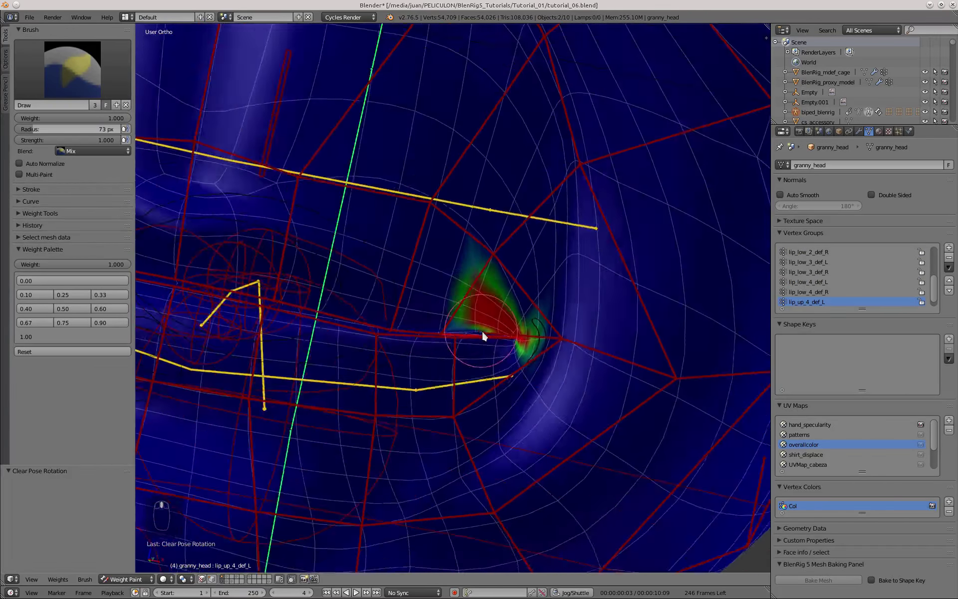
pyautogui.scroll(4, 479, 331)
pyautogui.moveTo(468, 328); pyautogui.dragTo(448, 285)
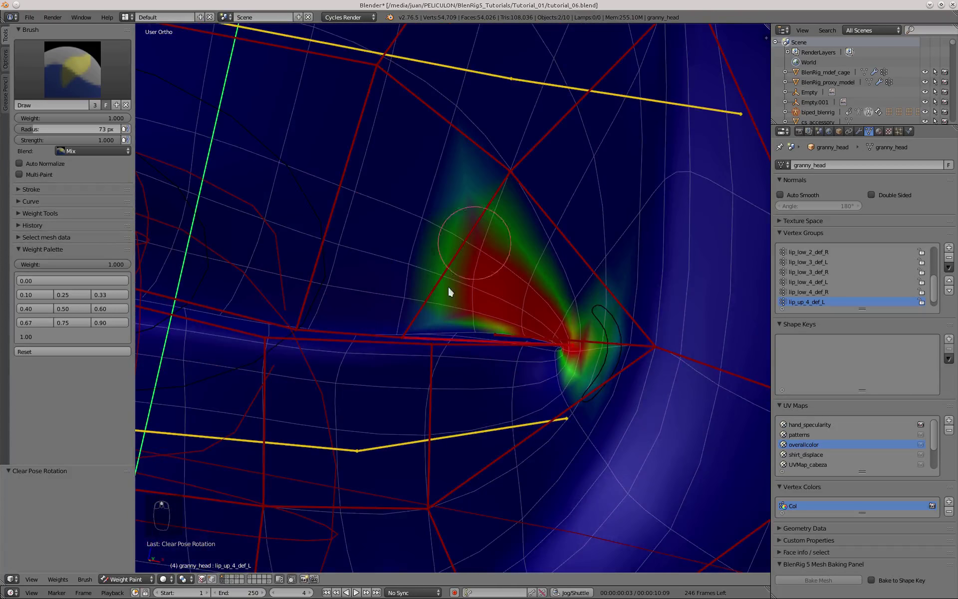
pyautogui.scroll(-3, 379, 248)
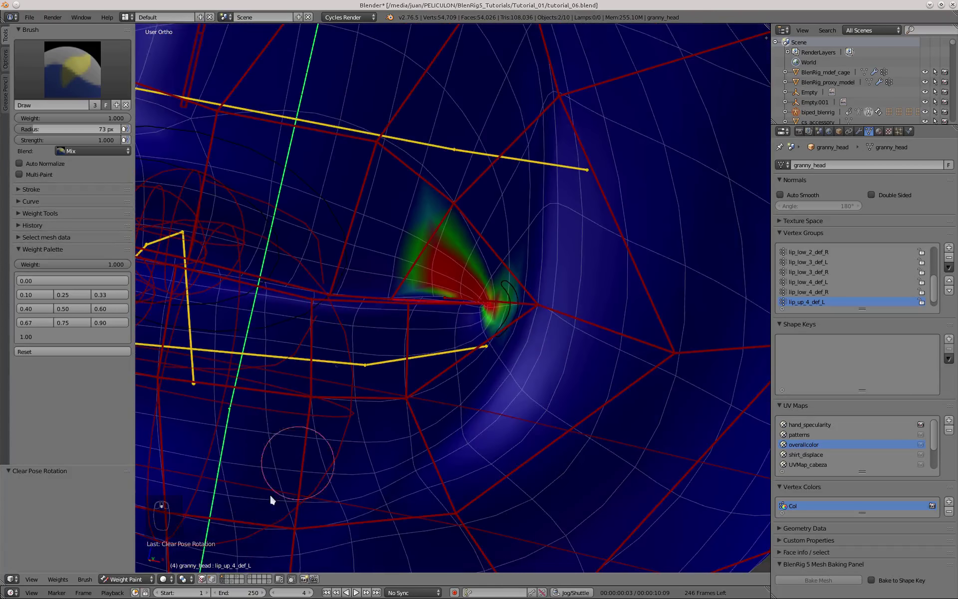
# Switch to posing the biped_blenrig armature and make all of its bone layers visible
pyautogui.click(149, 569)
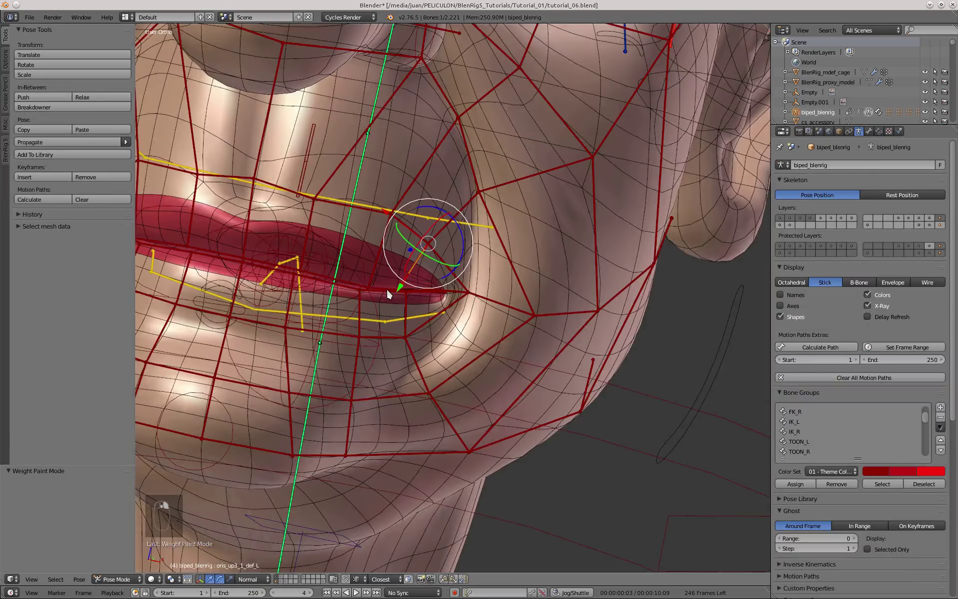
pyautogui.press('KP_1')
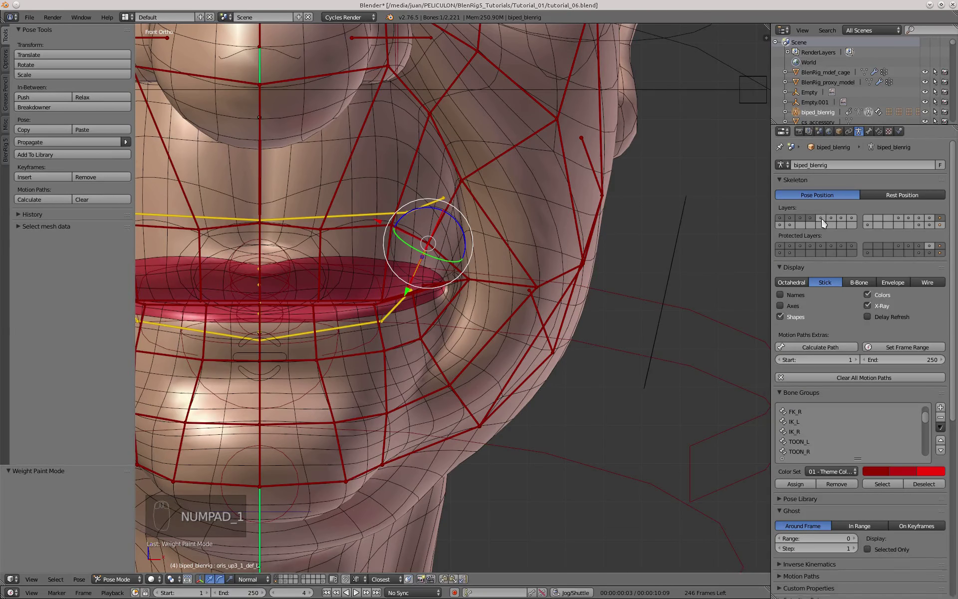
pyautogui.moveTo(413, 281); pyautogui.dragTo(405, 281, button='middle')
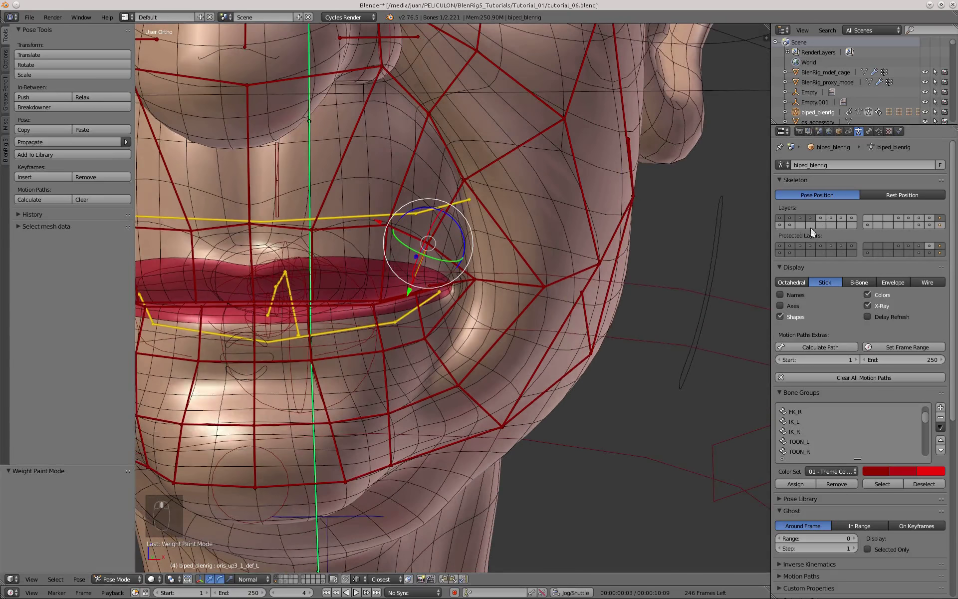
pyautogui.keyDown('shift'); pyautogui.moveTo(823, 217); pyautogui.dragTo(940, 222); pyautogui.keyUp('shift')
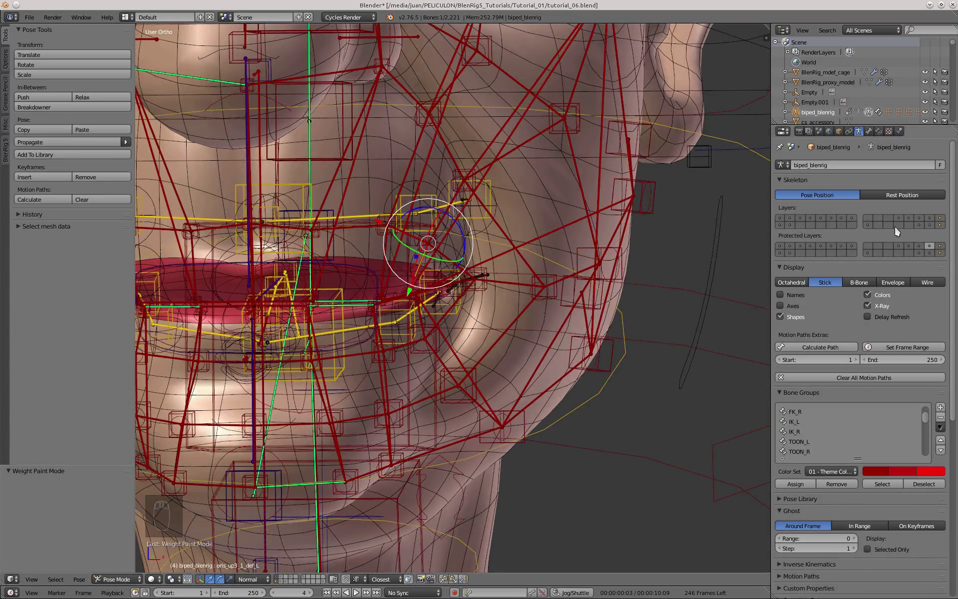
pyautogui.scroll(-4, 497, 315)
pyautogui.scroll(-5, 348, 288)
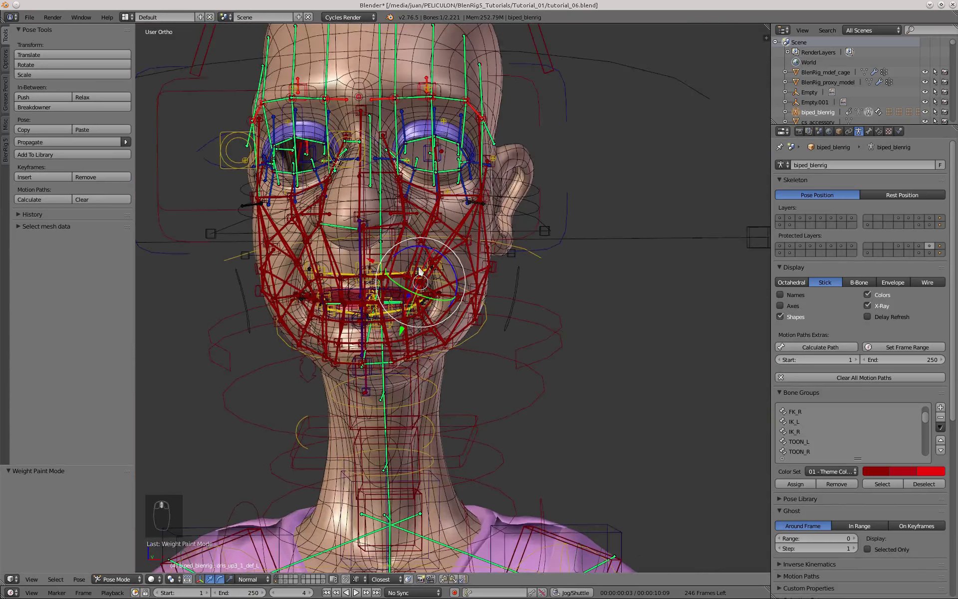
# Enter armature editing and move the upper lip joint near the mouth corner by 0.005 in X and 0.002 in Z
pyautogui.scroll(2, 434, 246)
pyautogui.press('Tab')
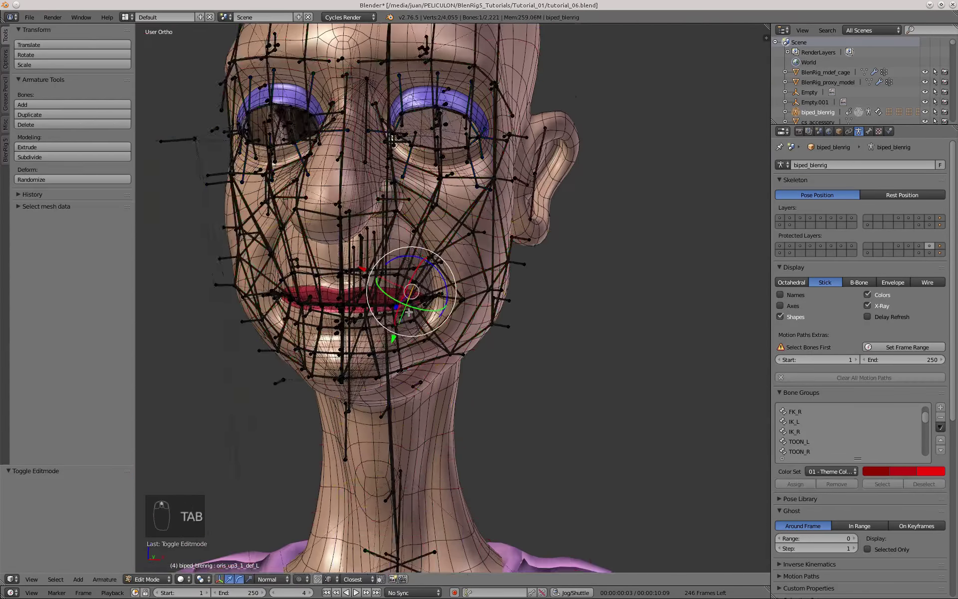
pyautogui.scroll(8, 393, 255)
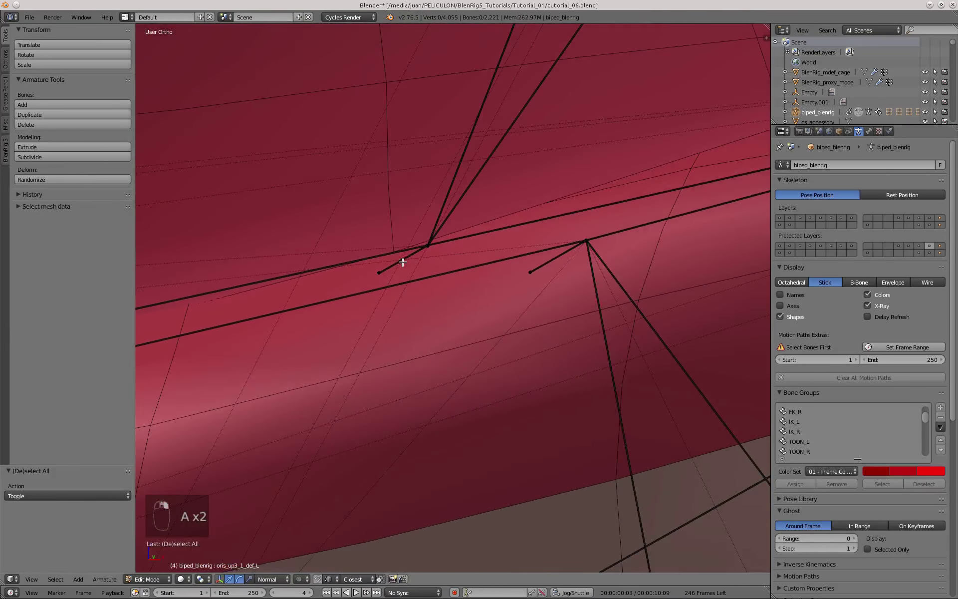
pyautogui.scroll(-3, 441, 252)
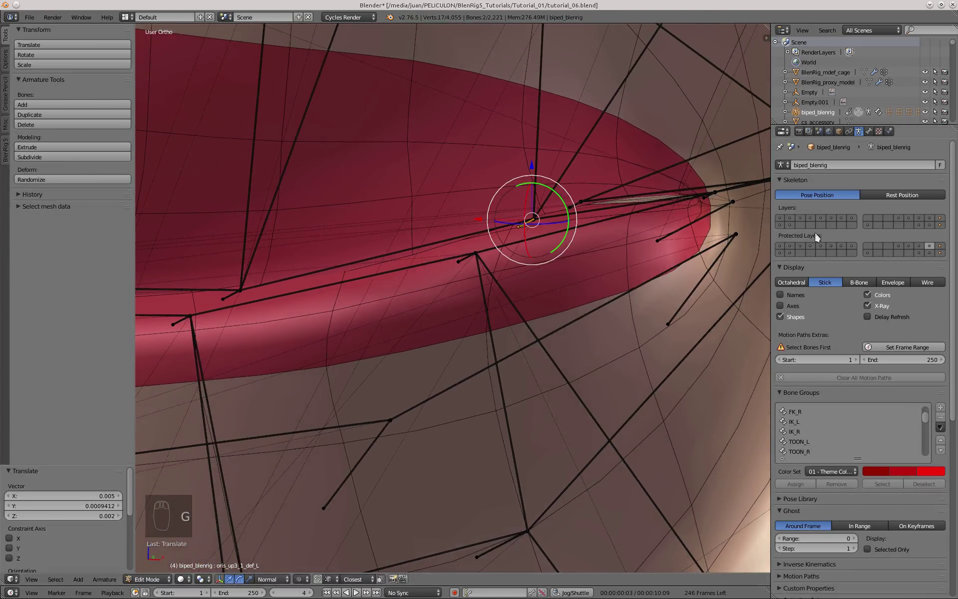
# Move the selected lip joint 0.003 along Y, and adjust it by about -0.001 in X
pyautogui.scroll(-1, 509, 247)
pyautogui.scroll(5, 539, 223)
pyautogui.moveTo(575, 273); pyautogui.dragTo(463, 290, button='middle')
pyautogui.click(612, 268)
pyautogui.scroll(-3, 409, 237)
pyautogui.moveTo(419, 258); pyautogui.dragTo(562, 273, button='middle')
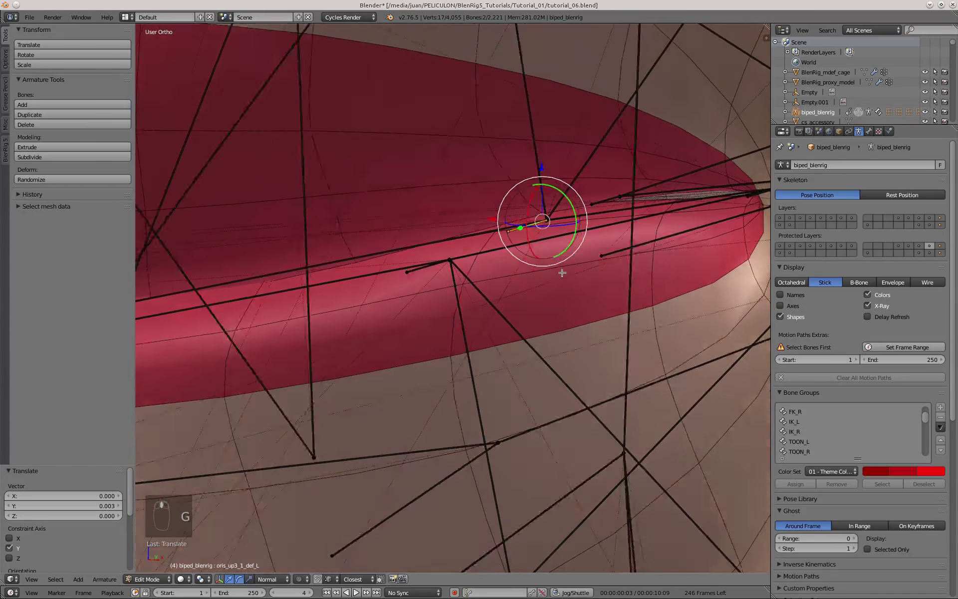
pyautogui.scroll(-5, 469, 313)
pyautogui.press('KP_1')
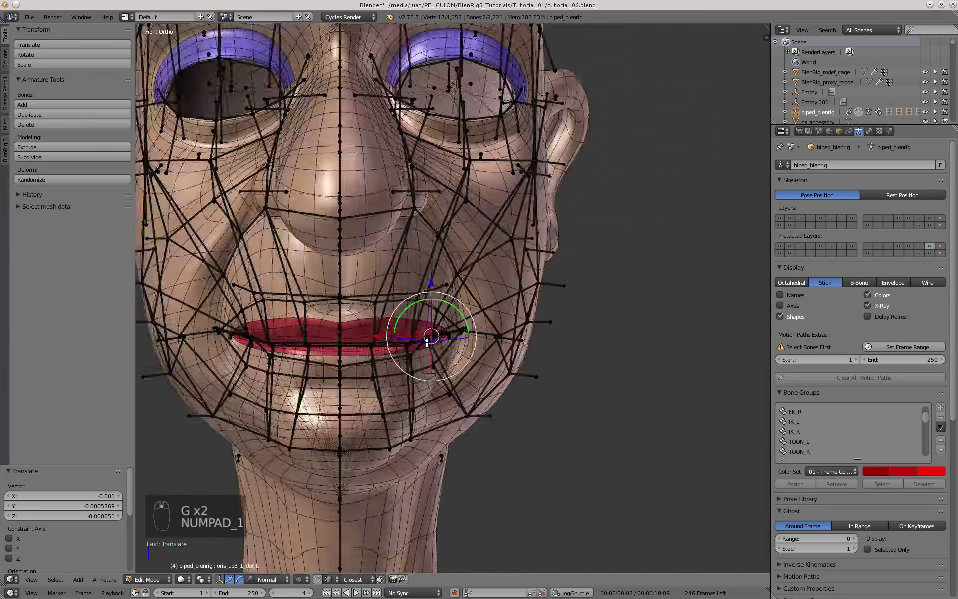
# Move the selected lip joint about -0.0004 along Z to align it with the lip edge
pyautogui.scroll(-3, 460, 339)
pyautogui.scroll(6, 458, 343)
pyautogui.scroll(3, 465, 323)
pyautogui.moveTo(487, 270); pyautogui.dragTo(456, 280, button='middle')
pyautogui.scroll(7, 456, 280)
pyautogui.press('g')
pyautogui.press('z')
pyautogui.click(454, 291)
pyautogui.scroll(-4, 488, 252)
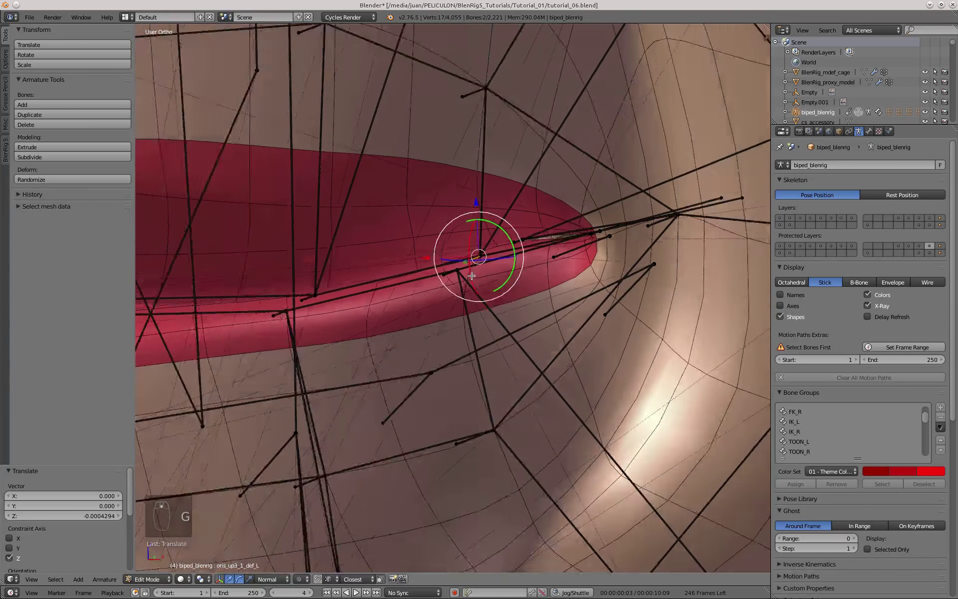
# Return the armature to pose mode and check the adjusted lip bones from the front
pyautogui.press('Tab')
pyautogui.press('KP_1')
pyautogui.scroll(-3, 488, 278)
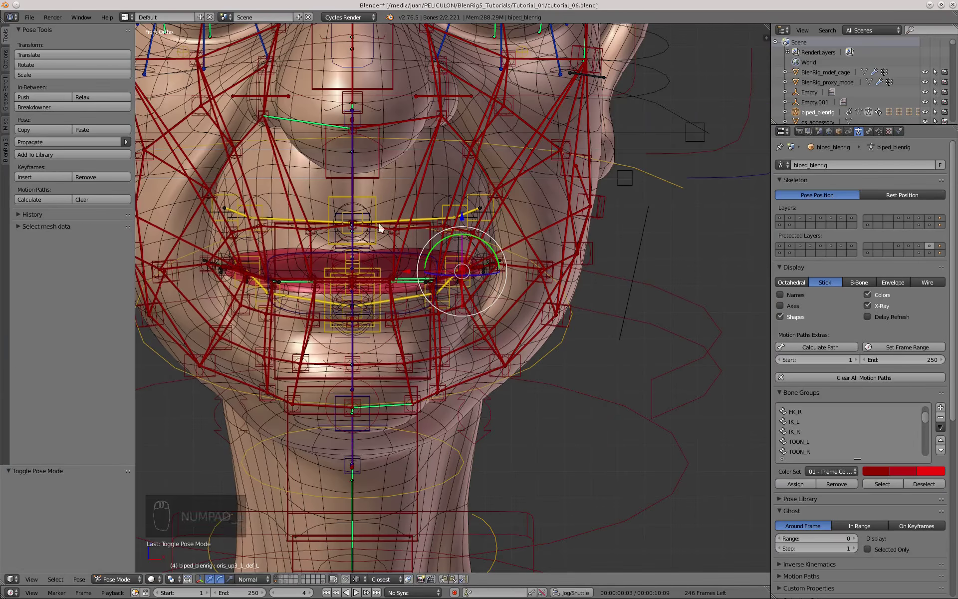
pyautogui.scroll(6, 454, 280)
pyautogui.moveTo(456, 282); pyautogui.dragTo(499, 277, button='middle')
pyautogui.scroll(5, 502, 282)
pyautogui.scroll(-5, 434, 217)
pyautogui.press('KP_1')
pyautogui.scroll(-9, 471, 277)
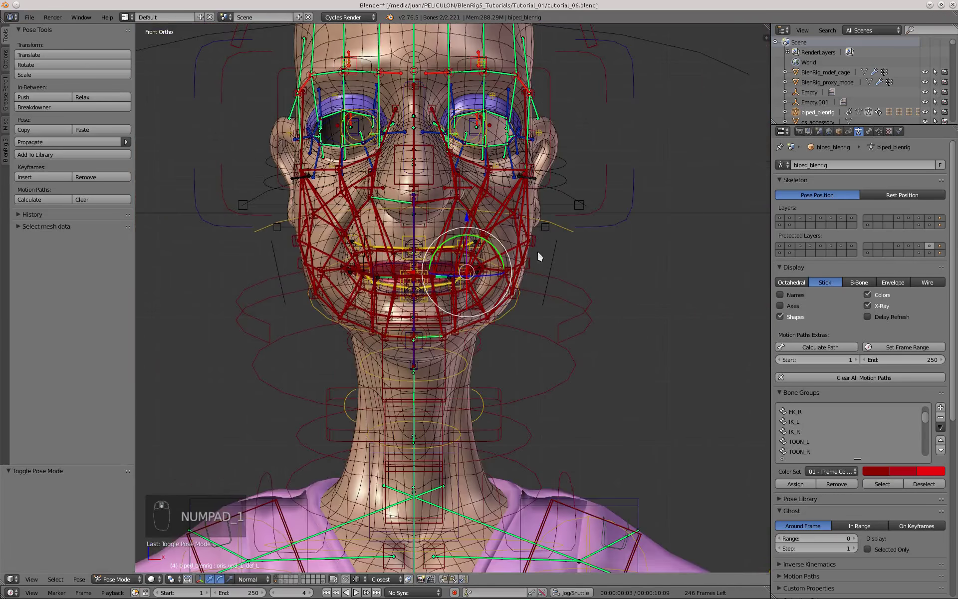
# Reset the BlenRig 5 constraints with the armature in rest position, and restore pose position
pyautogui.scroll(-10, 912, 403)
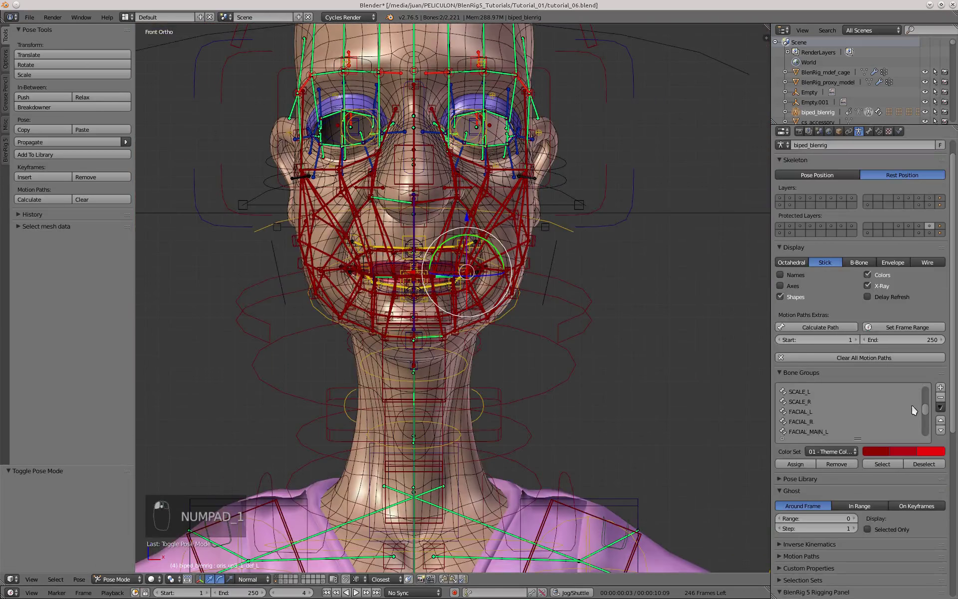
pyautogui.scroll(-2, 953, 460)
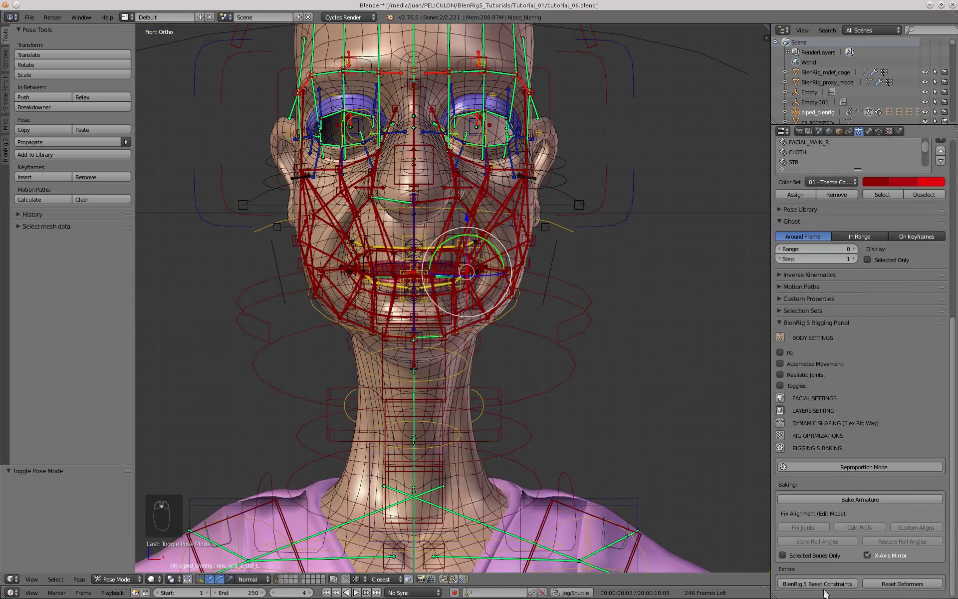
pyautogui.scroll(6, 497, 279)
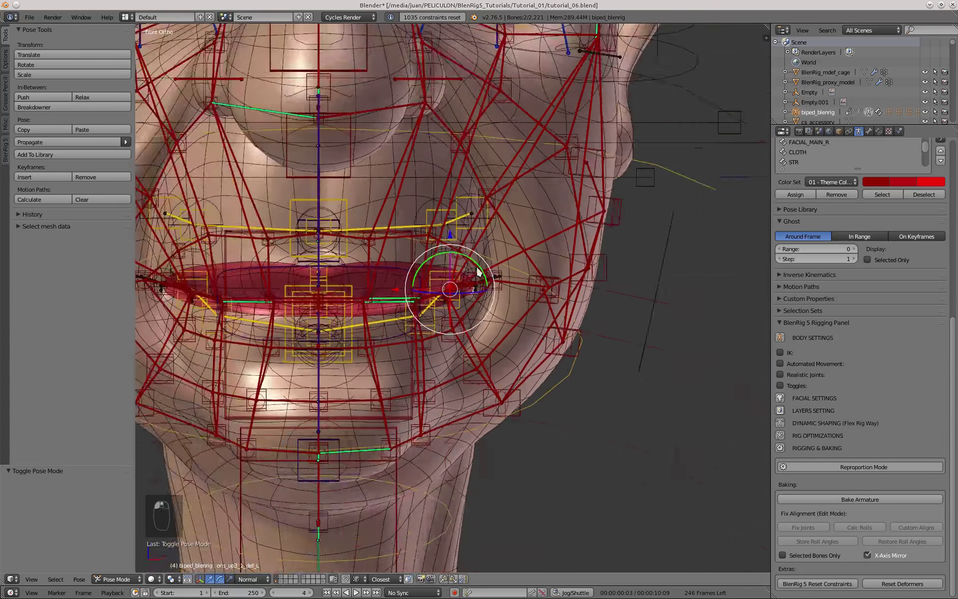
pyautogui.scroll(14, 829, 190)
pyautogui.click(827, 195)
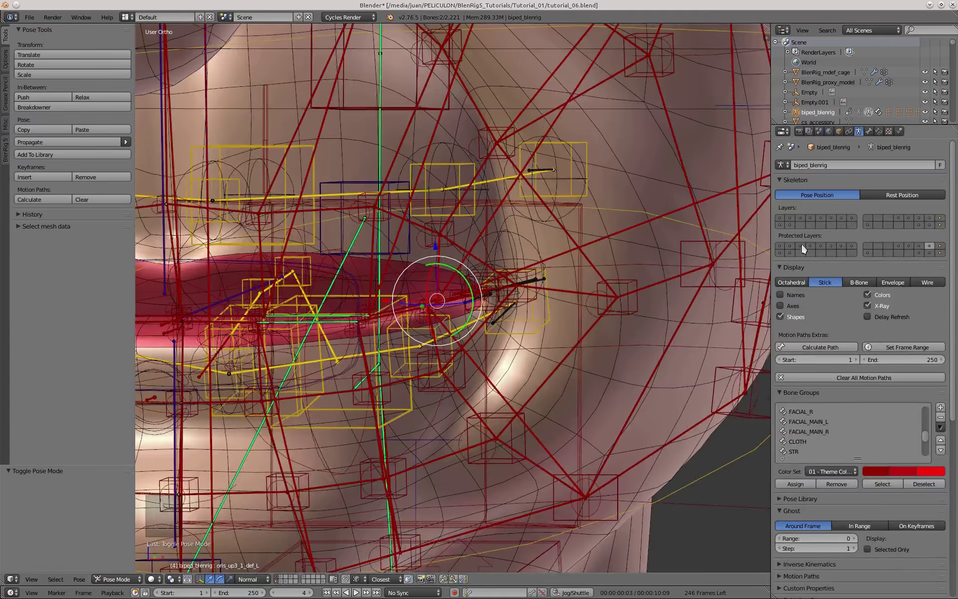
# Limit the visible armature layers to the facial deform bones and return granny_head to weight painting
pyautogui.keyDown('shift'); pyautogui.click(940, 225); pyautogui.keyUp('shift')
pyautogui.scroll(1, 434, 303)
pyautogui.scroll(-3, 418, 286)
pyautogui.keyDown('shift'); pyautogui.click(821, 218); pyautogui.keyUp('shift')
pyautogui.scroll(6, 414, 291)
pyautogui.rightClick(443, 286)
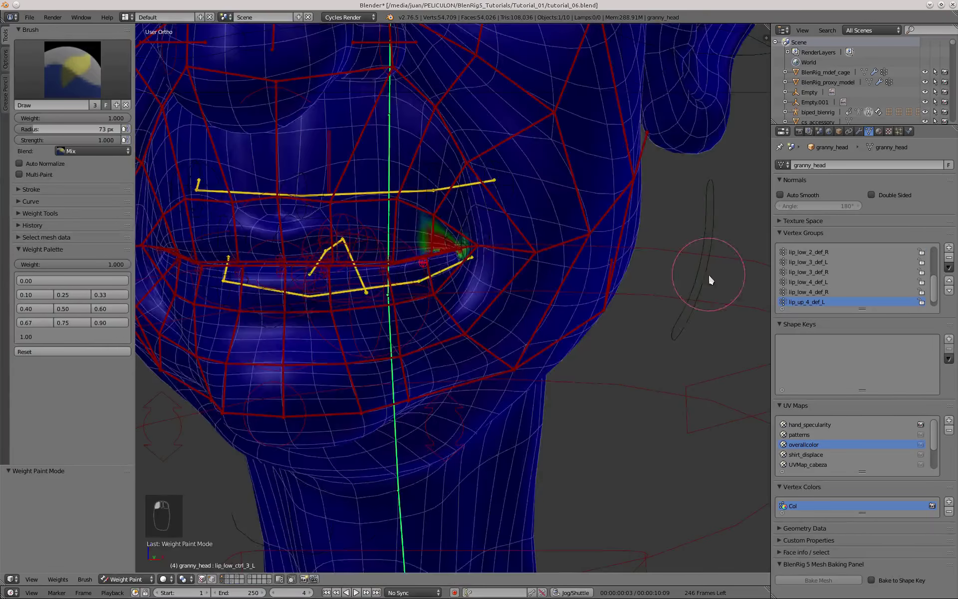
# Rotate the jaw by about -7.8° and select lip_up_4_def_L to inspect its weights at the mouth corner
pyautogui.press('KP_3')
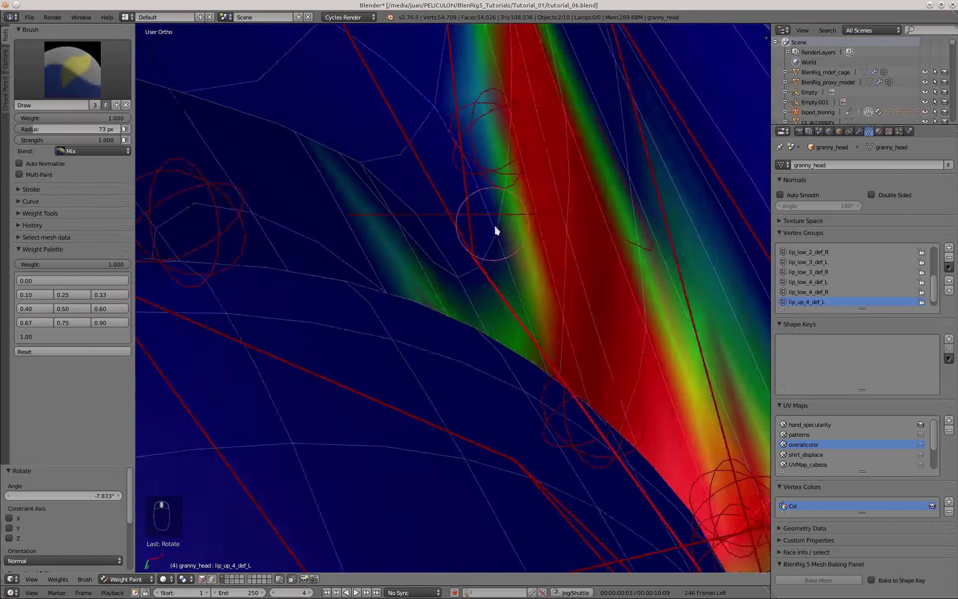
pyautogui.moveTo(495, 224); pyautogui.dragTo(497, 268, button='middle')
pyautogui.scroll(-4, 444, 243)
pyautogui.moveTo(443, 242); pyautogui.dragTo(379, 330, button='middle')
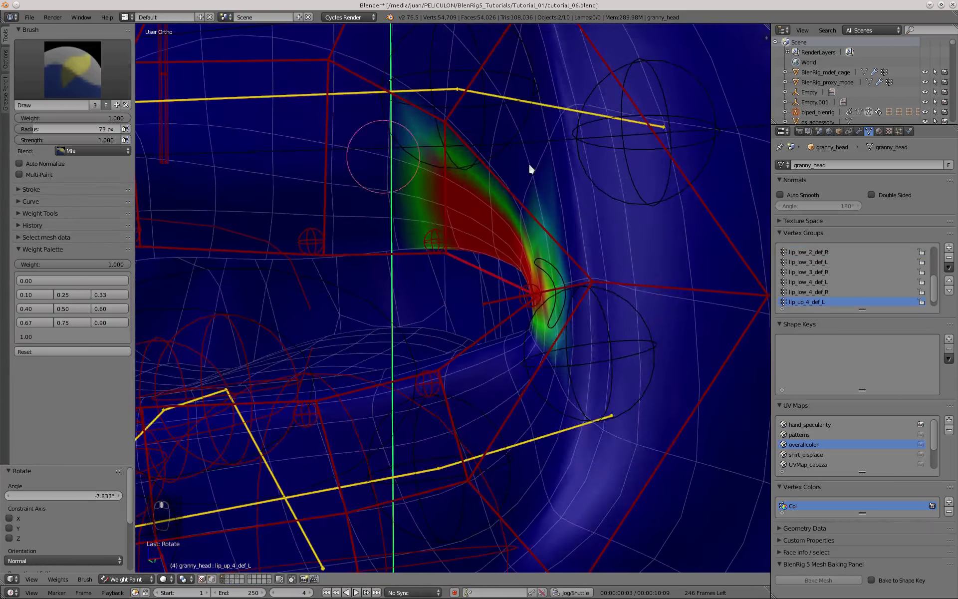
pyautogui.scroll(1, 530, 167)
pyautogui.keyDown('shift'); pyautogui.moveTo(495, 174); pyautogui.dragTo(538, 245, button='middle'); pyautogui.keyUp('shift')
pyautogui.scroll(1, 494, 204)
pyautogui.keyDown('shift'); pyautogui.moveTo(494, 203); pyautogui.dragTo(374, 268, button='middle'); pyautogui.keyUp('shift')
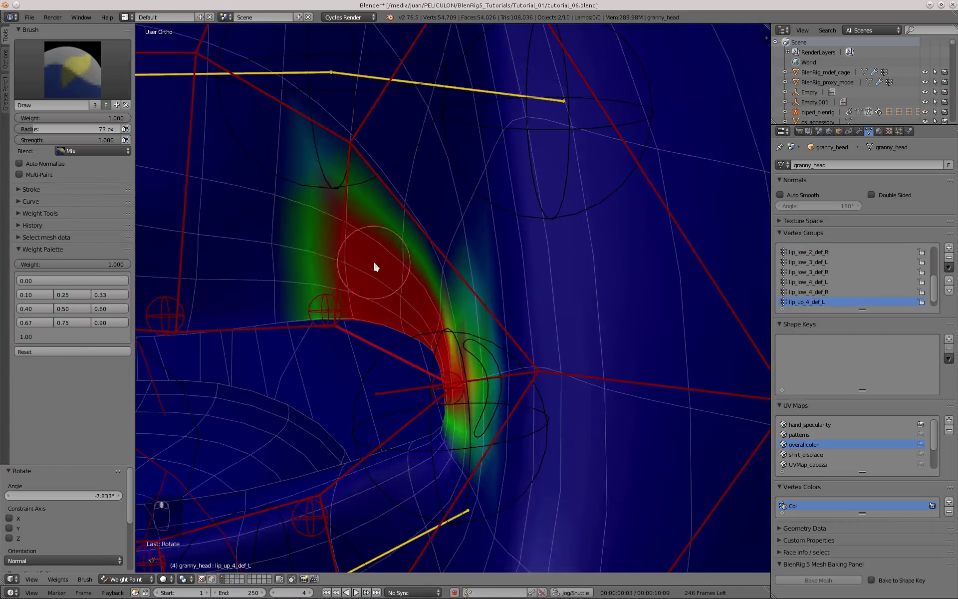
# Set the weight to 0.50 and refine the edge transition of the lip_up_4_def_L area
pyautogui.click(72, 308)
pyautogui.scroll(3, 443, 278)
pyautogui.scroll(-5, 443, 277)
pyautogui.moveTo(443, 278)
pyautogui.mouseDown(button='middle')
pyautogui.moveTo(312, 327)
pyautogui.moveTo(411, 217)
pyautogui.moveTo(387, 302)
pyautogui.mouseUp(button='middle')
pyautogui.scroll(3, 358, 281)
pyautogui.scroll(-4, 387, 303)
# Select lip_up_3_def_L and paint weight 1.00 on the outer and inner surfaces of the upper lip
pyautogui.click(71, 337)
pyautogui.scroll(2, 450, 305)
pyautogui.rightClick(451, 304)
pyautogui.moveTo(494, 240); pyautogui.dragTo(378, 176)
pyautogui.moveTo(378, 180)
pyautogui.mouseDown(button='middle')
pyautogui.moveTo(445, 257)
pyautogui.moveTo(351, 314)
pyautogui.moveTo(381, 268)
pyautogui.moveTo(460, 298)
pyautogui.moveTo(359, 141)
pyautogui.mouseUp(button='middle')
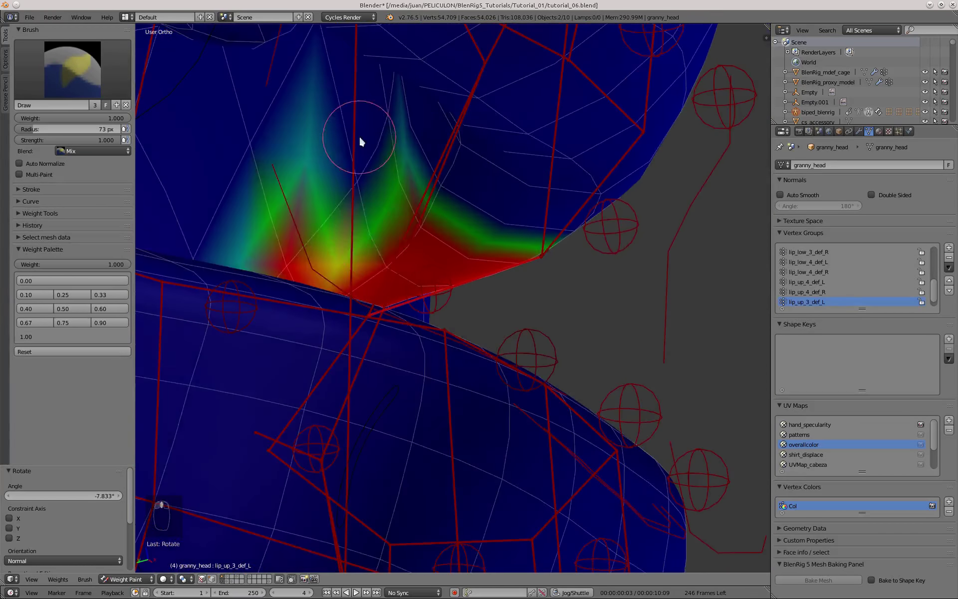
pyautogui.moveTo(360, 142); pyautogui.dragTo(354, 190)
pyautogui.moveTo(353, 189); pyautogui.dragTo(280, 260, button='middle')
# Set the weight to 0.50 and paint the inner mouth transition of the lip_up_3_def_L area
pyautogui.click(71, 309)
pyautogui.scroll(3, 380, 269)
pyautogui.moveTo(380, 270); pyautogui.dragTo(426, 296, button='middle')
pyautogui.scroll(7, 470, 250)
pyautogui.moveTo(395, 225); pyautogui.dragTo(433, 267)
pyautogui.scroll(-2, 469, 164)
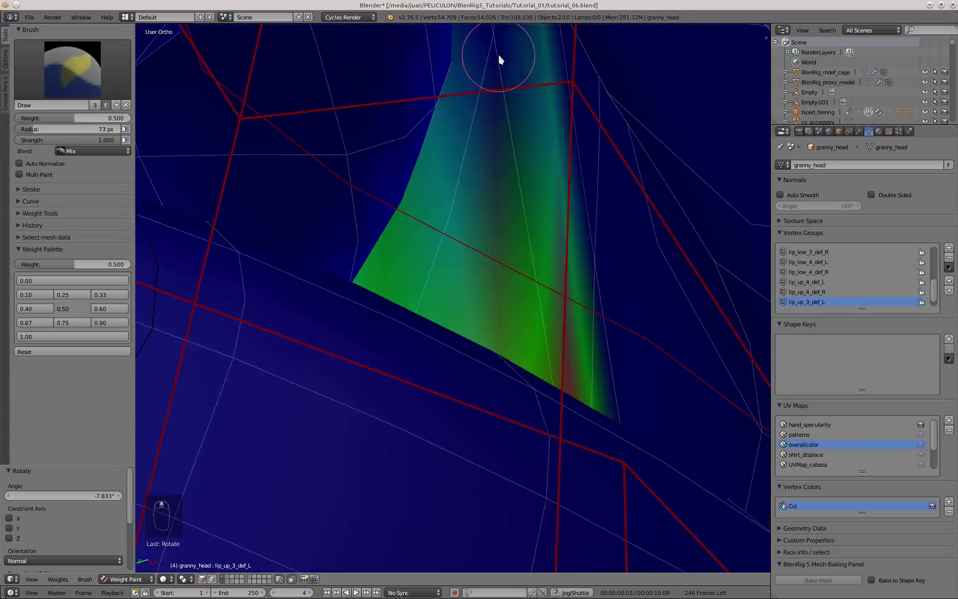
# Select lip_up_2_def_L and paint weight 1.00 on the outer and inner surfaces of the upper lip
pyautogui.moveTo(499, 54); pyautogui.dragTo(400, 210, button='middle')
pyautogui.scroll(-9, 427, 282)
pyautogui.scroll(5, 427, 282)
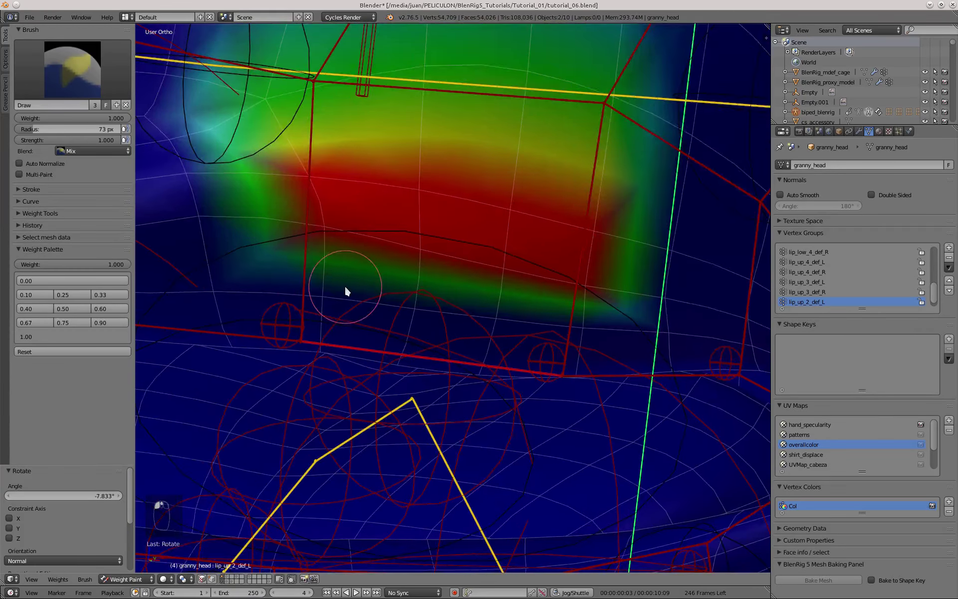
pyautogui.moveTo(347, 289); pyautogui.dragTo(558, 345, button='middle')
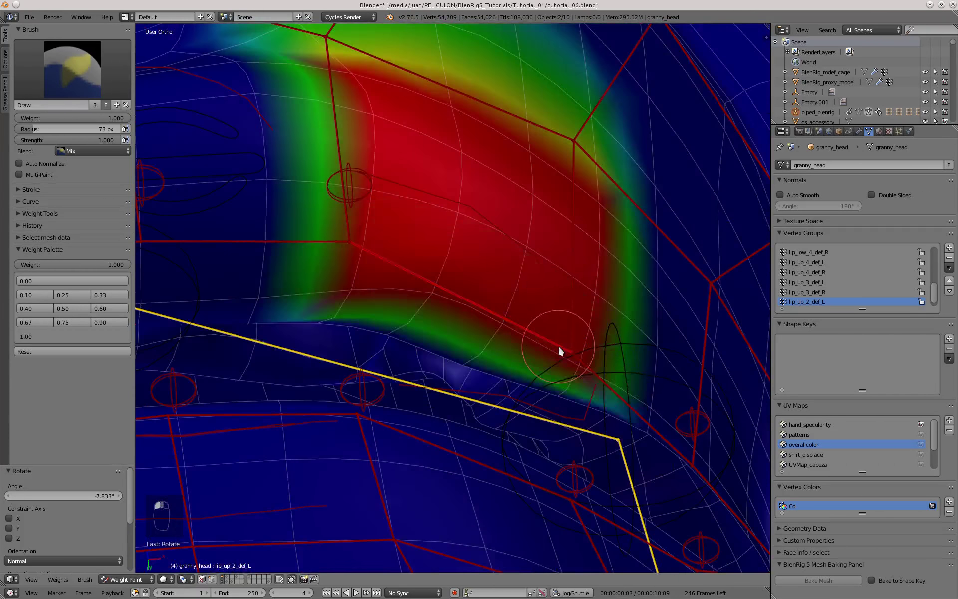
pyautogui.scroll(3, 436, 357)
pyautogui.moveTo(436, 358)
pyautogui.mouseDown(button='middle')
pyautogui.moveTo(396, 231)
pyautogui.moveTo(316, 246)
pyautogui.moveTo(373, 214)
pyautogui.moveTo(454, 206)
pyautogui.moveTo(463, 275)
pyautogui.mouseUp(button='middle')
pyautogui.scroll(-5, 463, 278)
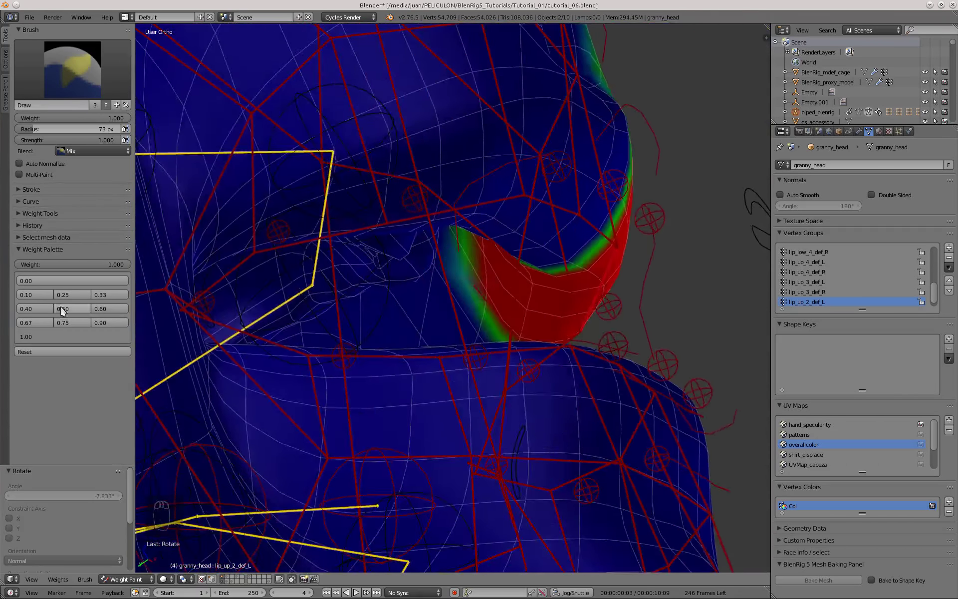
# Set the weight to 0.50 and paint the inner edge transition of the lip_up_2_def_L area
pyautogui.click(63, 309)
pyautogui.scroll(5, 445, 237)
pyautogui.moveTo(444, 237)
pyautogui.mouseDown(button='middle')
pyautogui.moveTo(468, 261)
pyautogui.moveTo(448, 364)
pyautogui.moveTo(345, 214)
pyautogui.moveTo(373, 217)
pyautogui.moveTo(450, 332)
pyautogui.mouseUp(button='middle')
# Select lip_up_1_def_L and paint weight 1.00 along the upper lip beside the centre
pyautogui.rightClick(450, 325)
pyautogui.keyDown('shift'); pyautogui.moveTo(485, 127); pyautogui.dragTo(459, 216, button='middle'); pyautogui.keyUp('shift')
pyautogui.scroll(2, 459, 216)
pyautogui.rightClick(439, 400)
pyautogui.moveTo(519, 214); pyautogui.dragTo(300, 209)
pyautogui.click(85, 337)
pyautogui.moveTo(280, 274); pyautogui.dragTo(384, 350)
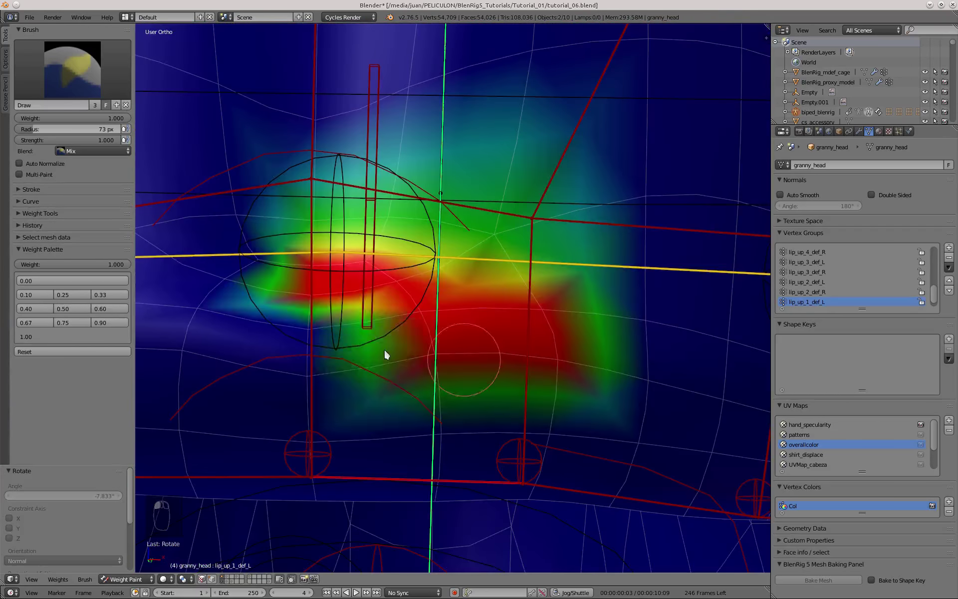
# Set the weight to 0.50 and paint the inner mouth transition of the lip_up_1_def_L area
pyautogui.moveTo(352, 379)
pyautogui.mouseDown(button='middle')
pyautogui.moveTo(388, 302)
pyautogui.moveTo(429, 303)
pyautogui.moveTo(496, 332)
pyautogui.moveTo(494, 364)
pyautogui.moveTo(386, 384)
pyautogui.moveTo(394, 308)
pyautogui.moveTo(471, 337)
pyautogui.mouseUp(button='middle')
pyautogui.click(72, 309)
pyautogui.moveTo(421, 396)
pyautogui.mouseDown(button='middle')
pyautogui.moveTo(402, 385)
pyautogui.moveTo(449, 308)
pyautogui.moveTo(389, 193)
pyautogui.moveTo(445, 275)
pyautogui.mouseUp(button='middle')
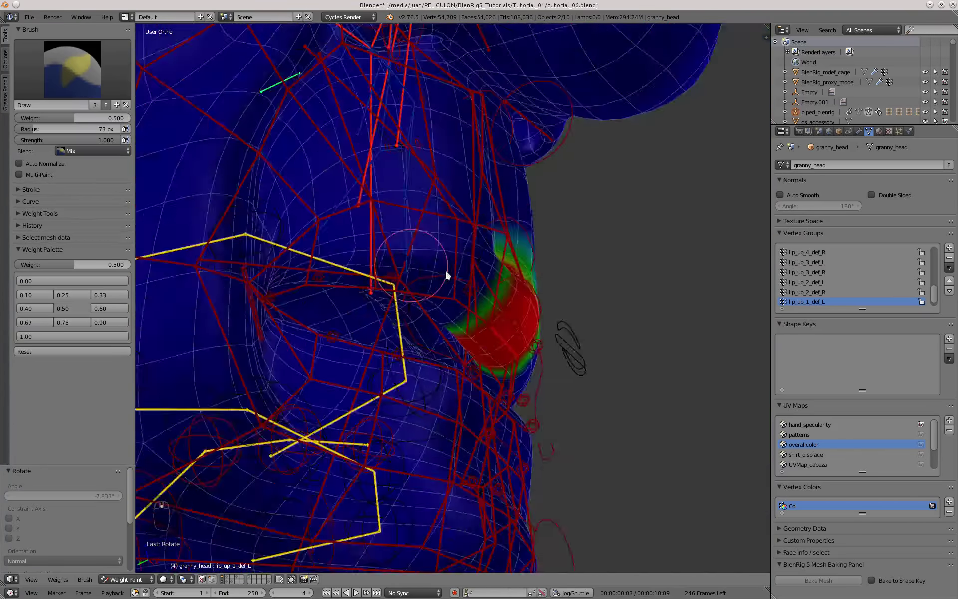
# Clear the jaw's pose location, select oris_up_1_def_mid and paint weight 1.00 around the upper lip's centre
pyautogui.press('KP_1')
pyautogui.scroll(1, 436, 283)
pyautogui.moveTo(510, 343)
pyautogui.keyDown('shift'); pyautogui.mouseDown(button='middle')
pyautogui.moveTo(411, 315)
pyautogui.moveTo(437, 315)
pyautogui.mouseUp(button='middle'); pyautogui.keyUp('shift')
pyautogui.click(72, 337)
pyautogui.moveTo(337, 177)
pyautogui.mouseDown()
pyautogui.moveTo(348, 222)
pyautogui.moveTo(526, 248)
pyautogui.mouseUp()
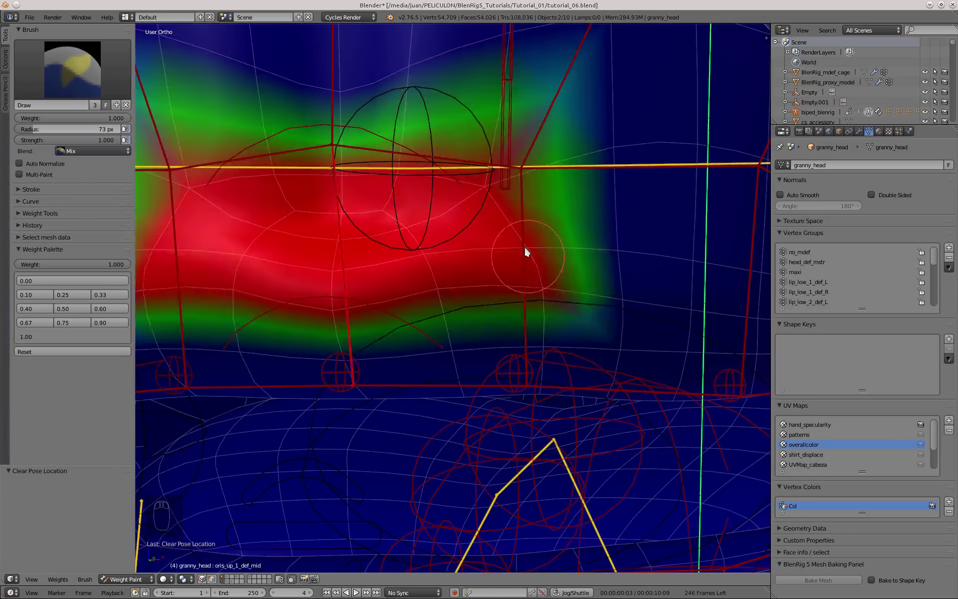
# Select the jaw control and move it by 0.007 in Y and -0.030 in Z to open the mouth
pyautogui.moveTo(525, 247)
pyautogui.mouseDown(button='middle')
pyautogui.moveTo(407, 298)
pyautogui.moveTo(436, 213)
pyautogui.moveTo(484, 214)
pyautogui.moveTo(529, 182)
pyautogui.moveTo(508, 319)
pyautogui.moveTo(520, 328)
pyautogui.moveTo(441, 438)
pyautogui.mouseUp(button='middle')
pyautogui.scroll(2, 520, 328)
pyautogui.scroll(-3, 442, 437)
pyautogui.press('KP_3')
pyautogui.scroll(-3, 549, 360)
pyautogui.rightClick(517, 344)
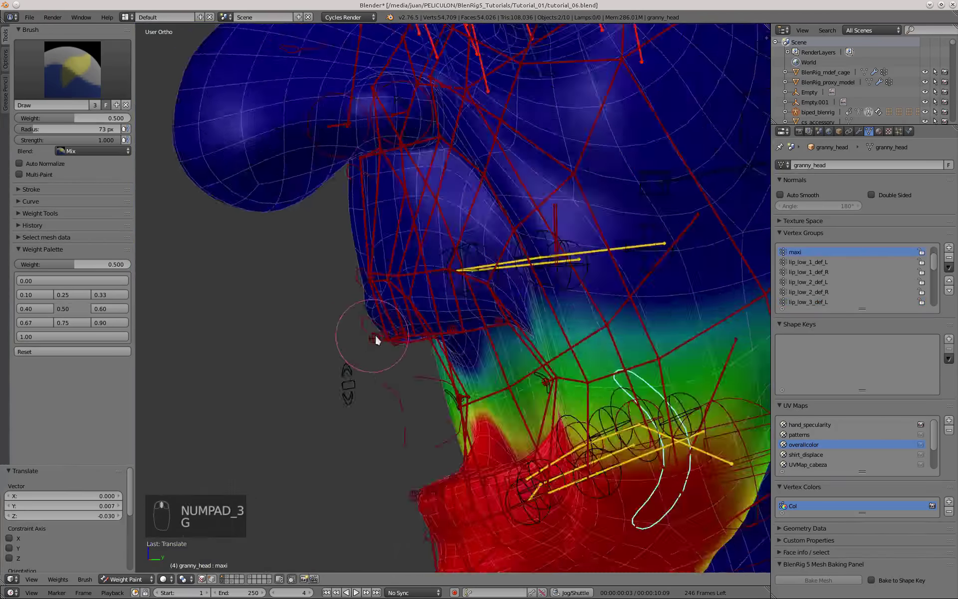
# Select oris_up_1_def_mid and paint weight 1.00 over the inner surface of the upper lip
pyautogui.moveTo(375, 331); pyautogui.dragTo(432, 358, button='middle')
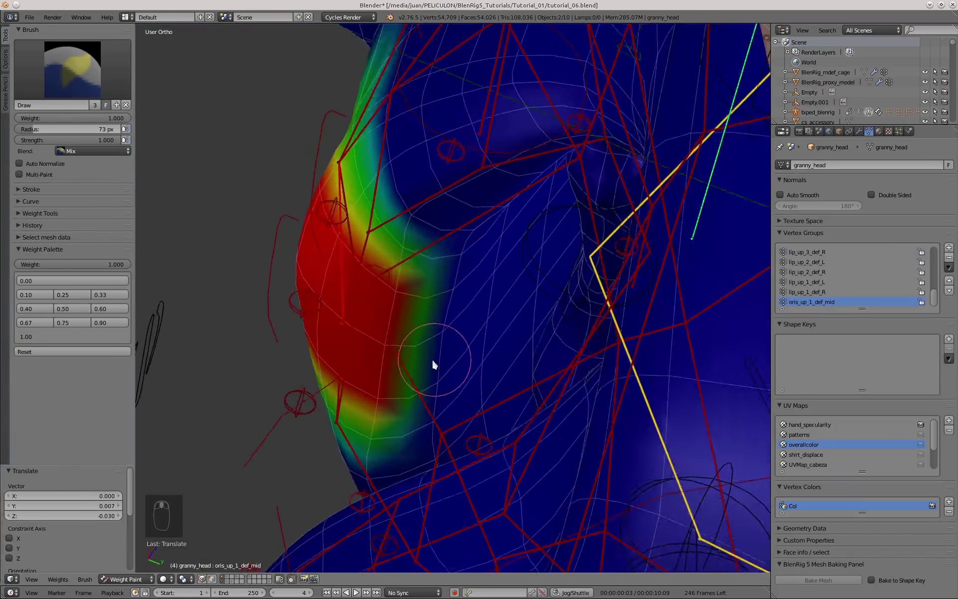
pyautogui.scroll(2, 432, 359)
pyautogui.moveTo(433, 358); pyautogui.dragTo(503, 277)
pyautogui.scroll(2, 502, 278)
pyautogui.keyDown('shift'); pyautogui.moveTo(502, 277); pyautogui.dragTo(408, 365, button='middle'); pyautogui.keyUp('shift')
pyautogui.moveTo(586, 187)
pyautogui.mouseDown()
pyautogui.moveTo(454, 385)
pyautogui.moveTo(409, 519)
pyautogui.mouseUp()
# Set the weight to 0.50 and paint the edge transition of the oris_up_1_def_mid area
pyautogui.click(81, 309)
pyautogui.moveTo(406, 525)
pyautogui.keyDown('shift'); pyautogui.mouseDown(button='middle')
pyautogui.moveTo(459, 422)
pyautogui.moveTo(438, 236)
pyautogui.moveTo(420, 252)
pyautogui.mouseUp(button='middle'); pyautogui.keyUp('shift')
pyautogui.scroll(-2, 364, 324)
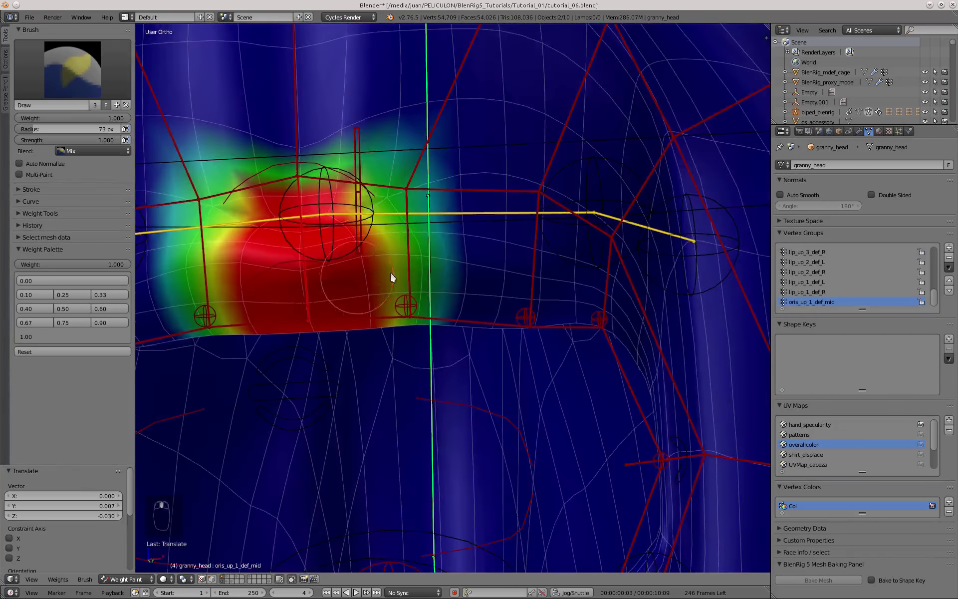
# Select oris_up1_1_def_L and paint weight 1.00 on the outer and inner surfaces of the upper lip
pyautogui.rightClick(402, 228)
pyautogui.scroll(2, 402, 223)
pyautogui.moveTo(439, 345); pyautogui.dragTo(434, 235, button='middle')
pyautogui.moveTo(459, 185); pyautogui.dragTo(453, 247)
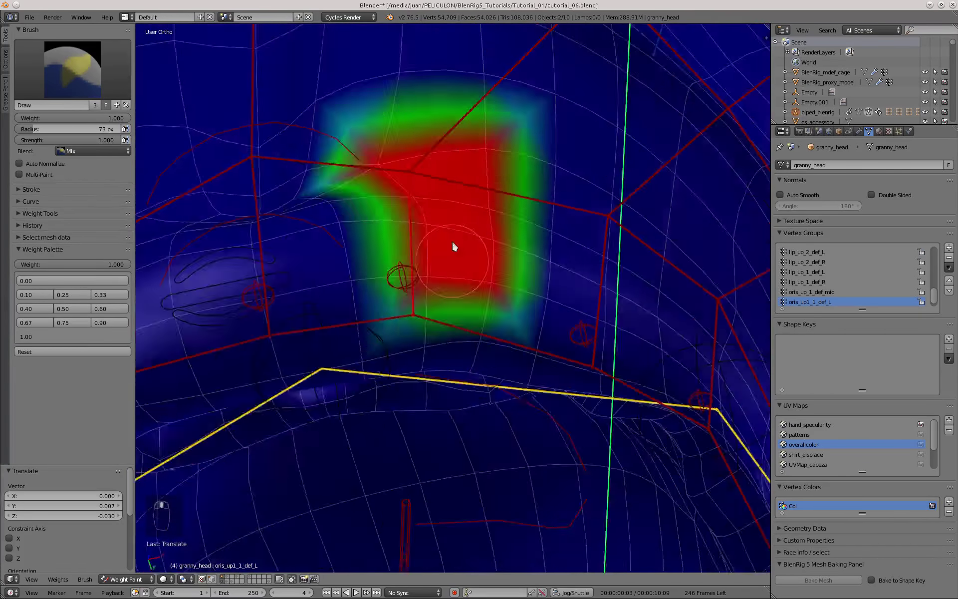
pyautogui.moveTo(453, 247); pyautogui.dragTo(320, 196, button='middle')
pyautogui.scroll(4, 321, 197)
pyautogui.moveTo(400, 200); pyautogui.dragTo(484, 250, button='middle')
pyautogui.scroll(-8, 483, 255)
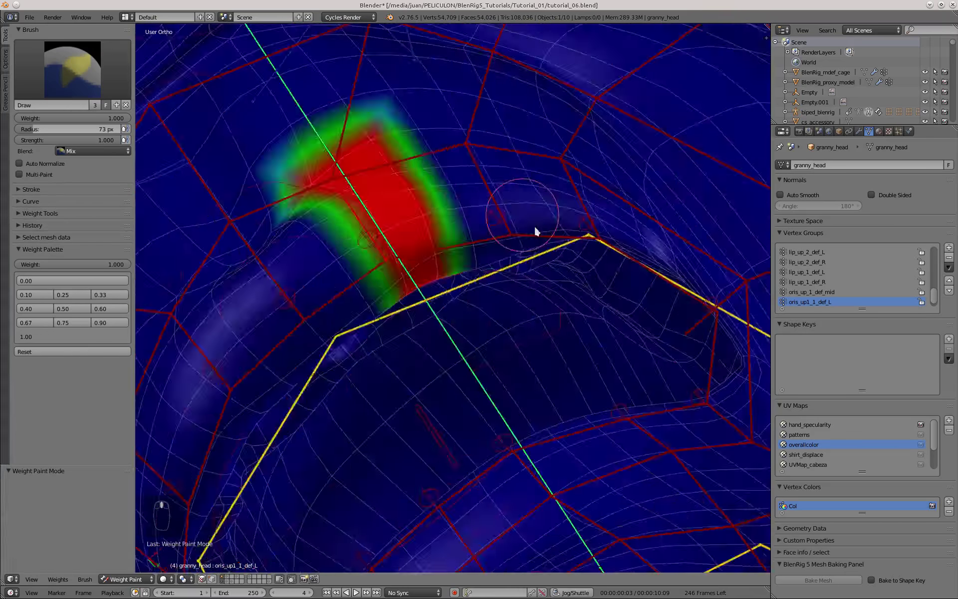
# Refine the edge transition of the oris_up1_1_def_L area on the inside of the upper lip
pyautogui.moveTo(534, 230); pyautogui.dragTo(282, 235, button='middle')
pyautogui.scroll(2, 283, 235)
pyautogui.scroll(-4, 487, 325)
pyautogui.moveTo(488, 325); pyautogui.dragTo(531, 310, button='middle')
pyautogui.scroll(5, 531, 310)
pyautogui.moveTo(667, 285); pyautogui.dragTo(300, 279, button='middle')
pyautogui.scroll(-3, 441, 366)
pyautogui.scroll(3, 299, 279)
# Select oris_up2_1_def_L and paint weight 1.00 in a vertical band across the upper lip
pyautogui.click(96, 337)
pyautogui.scroll(-4, 483, 302)
pyautogui.scroll(-5, 404, 396)
pyautogui.moveTo(484, 302)
pyautogui.mouseDown(button='middle')
pyautogui.moveTo(404, 396)
pyautogui.moveTo(475, 298)
pyautogui.mouseUp(button='middle')
pyautogui.scroll(3, 475, 299)
pyautogui.rightClick(489, 314)
pyautogui.scroll(3, 483, 237)
pyautogui.moveTo(538, 144); pyautogui.dragTo(521, 265)
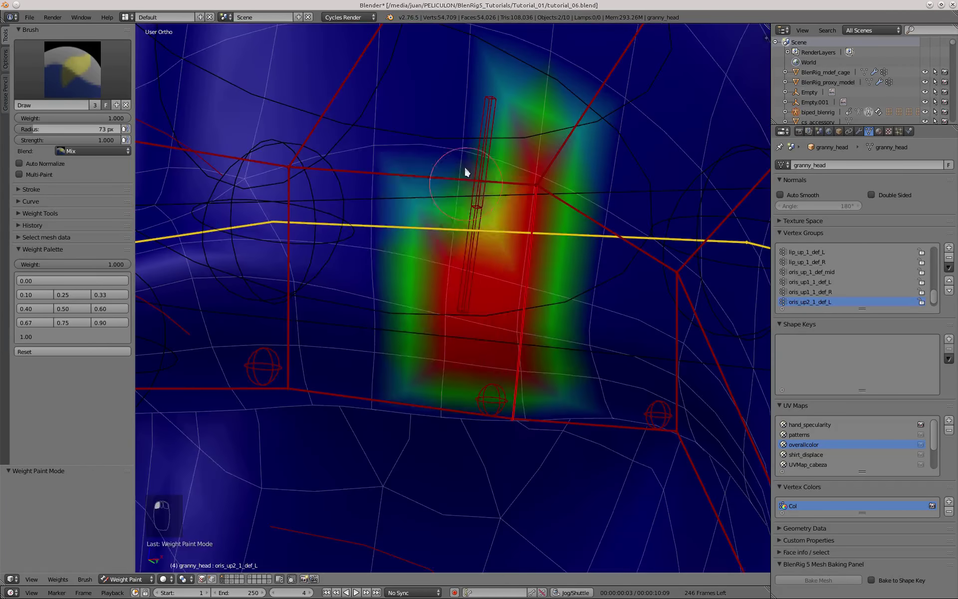
pyautogui.moveTo(464, 170); pyautogui.dragTo(472, 200)
pyautogui.moveTo(472, 200)
pyautogui.mouseDown(button='middle')
pyautogui.moveTo(501, 164)
pyautogui.moveTo(406, 332)
pyautogui.mouseUp(button='middle')
# Set the weight to 0.50 and paint the side and inner edges of the oris_up2_1_def_L area
pyautogui.click(72, 309)
pyautogui.moveTo(586, 169)
pyautogui.mouseDown()
pyautogui.moveTo(561, 268)
pyautogui.moveTo(564, 339)
pyautogui.mouseUp()
pyautogui.scroll(3, 574, 367)
pyautogui.moveTo(564, 340)
pyautogui.mouseDown(button='middle')
pyautogui.moveTo(574, 367)
pyautogui.moveTo(454, 304)
pyautogui.moveTo(472, 315)
pyautogui.moveTo(490, 282)
pyautogui.moveTo(365, 275)
pyautogui.mouseUp(button='middle')
pyautogui.scroll(-4, 574, 366)
pyautogui.scroll(-3, 454, 305)
pyautogui.scroll(3, 490, 282)
pyautogui.scroll(6, 365, 276)
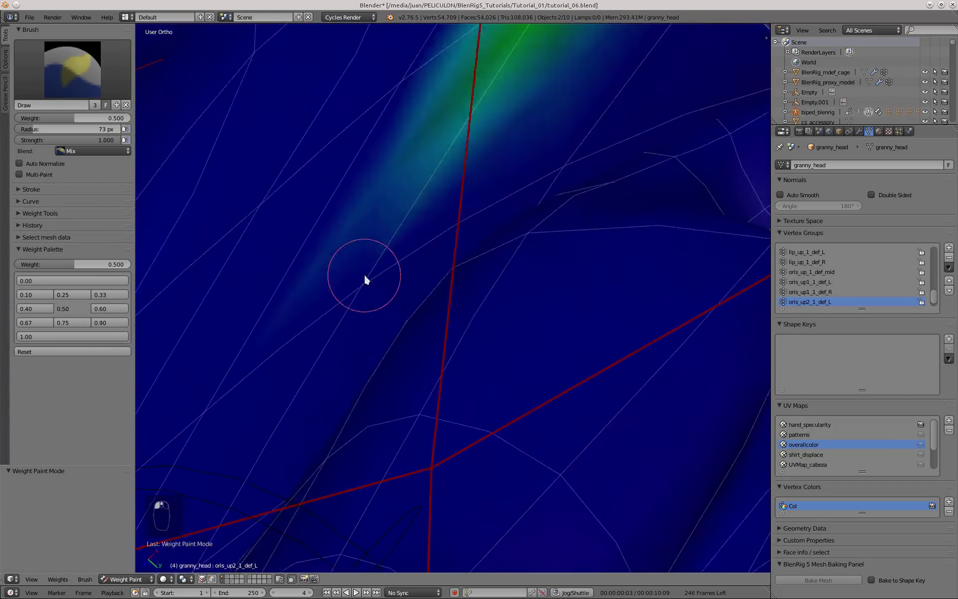
pyautogui.scroll(-6, 364, 276)
# Set the weight to 1.00 and fill the inner fold of the upper lip for oris_up2_1_def_L
pyautogui.click(72, 336)
pyautogui.moveTo(409, 300)
pyautogui.mouseDown(button='middle')
pyautogui.moveTo(441, 328)
pyautogui.moveTo(404, 302)
pyautogui.mouseUp(button='middle')
pyautogui.scroll(6, 404, 301)
pyautogui.moveTo(404, 301); pyautogui.dragTo(480, 270)
pyautogui.scroll(-4, 480, 270)
pyautogui.keyDown('shift'); pyautogui.moveTo(479, 270); pyautogui.dragTo(468, 342, button='middle'); pyautogui.keyUp('shift')
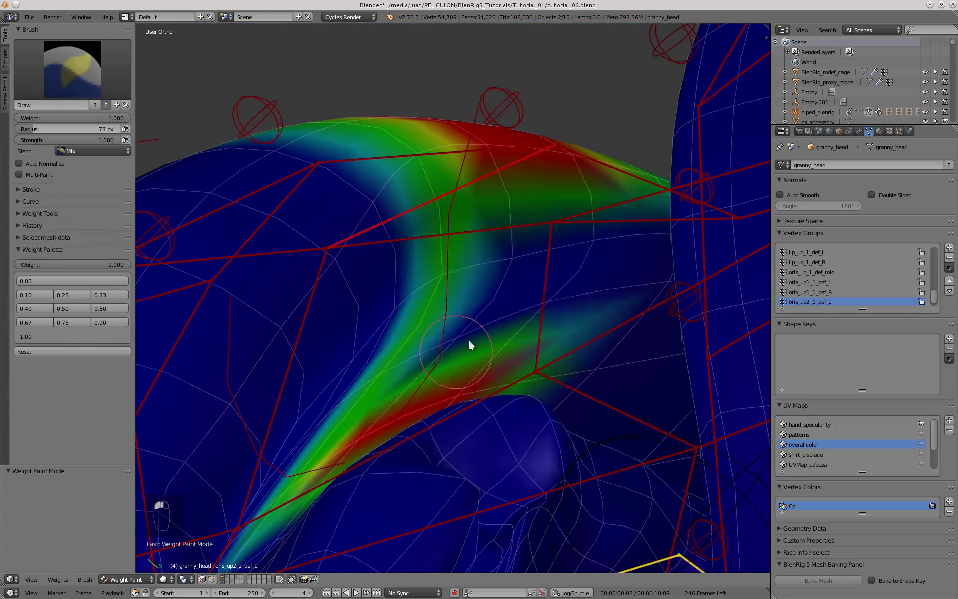
# Set the weight to 0.50 and soften the inner fold transition of the oris_up2_1_def_L area
pyautogui.click(66, 308)
pyautogui.moveTo(488, 278)
pyautogui.mouseDown(button='middle')
pyautogui.moveTo(420, 348)
pyautogui.moveTo(462, 370)
pyautogui.moveTo(561, 162)
pyautogui.moveTo(475, 232)
pyautogui.moveTo(456, 325)
pyautogui.mouseUp(button='middle')
pyautogui.scroll(-3, 420, 348)
pyautogui.scroll(-3, 469, 357)
pyautogui.scroll(3, 475, 233)
# Select oris_up3_1_def_L and paint weight 1.00 on the upper lip close to the mouth corner
pyautogui.moveTo(622, 336); pyautogui.dragTo(516, 299, button='middle')
pyautogui.rightClick(515, 298)
pyautogui.click(72, 336)
pyautogui.scroll(3, 517, 298)
pyautogui.moveTo(521, 301); pyautogui.dragTo(519, 316)
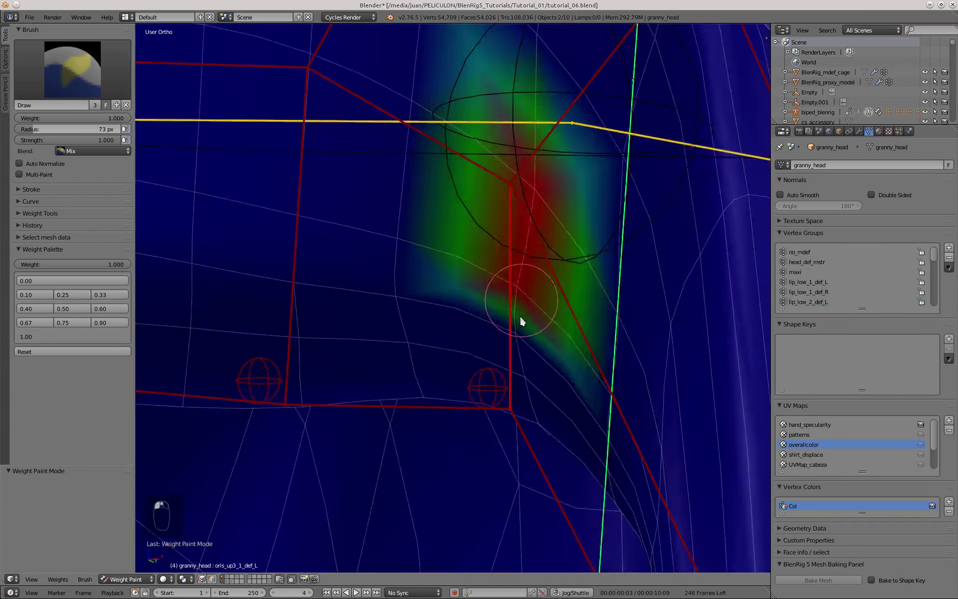
pyautogui.moveTo(521, 318)
pyautogui.mouseDown(button='middle')
pyautogui.moveTo(497, 321)
pyautogui.moveTo(469, 350)
pyautogui.mouseUp(button='middle')
pyautogui.scroll(3, 469, 350)
pyautogui.moveTo(469, 360); pyautogui.dragTo(445, 335)
pyautogui.scroll(-3, 456, 314)
pyautogui.scroll(3, 459, 199)
# Set the weight to 0.50 and paint the outer and inner edge transitions of the oris_up3_1_def_L area
pyautogui.click(67, 309)
pyautogui.moveTo(452, 282)
pyautogui.mouseDown(button='middle')
pyautogui.moveTo(458, 200)
pyautogui.moveTo(511, 303)
pyautogui.moveTo(496, 276)
pyautogui.mouseUp(button='middle')
pyautogui.scroll(-4, 468, 212)
pyautogui.scroll(6, 511, 302)
pyautogui.scroll(-6, 499, 279)
pyautogui.scroll(8, 496, 275)
pyautogui.moveTo(464, 205); pyautogui.dragTo(462, 215)
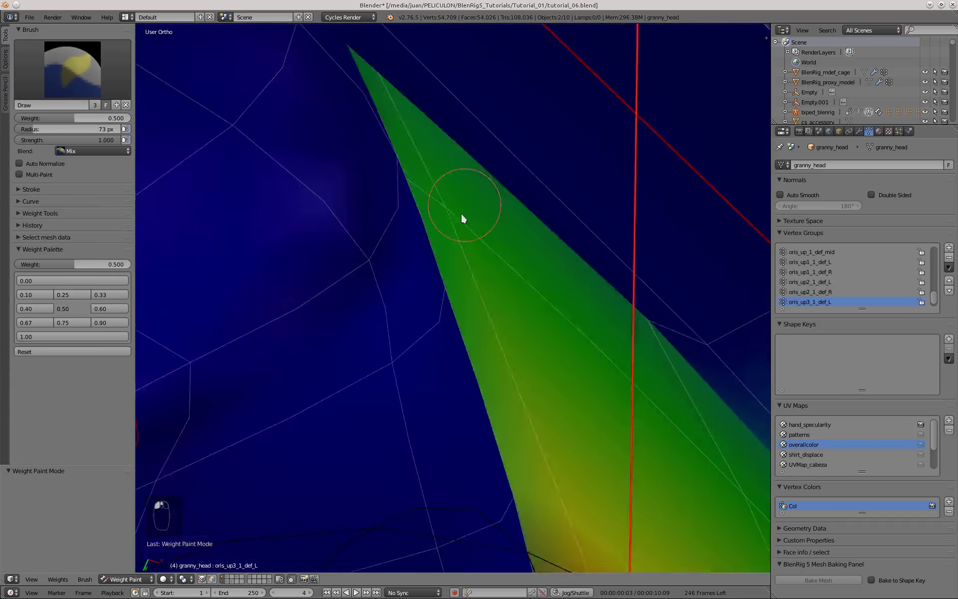
pyautogui.scroll(-5, 463, 215)
pyautogui.moveTo(487, 419)
pyautogui.mouseDown(button='middle')
pyautogui.moveTo(566, 434)
pyautogui.moveTo(460, 354)
pyautogui.moveTo(505, 290)
pyautogui.moveTo(440, 357)
pyautogui.moveTo(353, 244)
pyautogui.mouseUp(button='middle')
pyautogui.scroll(-3, 460, 354)
pyautogui.scroll(7, 504, 290)
pyautogui.scroll(-7, 349, 246)
# Set the weight to 0.25 for touching up the oris_up3_1_def_L area and save the file
pyautogui.click(68, 295)
pyautogui.scroll(-3, 399, 305)
pyautogui.moveTo(442, 314)
pyautogui.mouseDown(button='middle')
pyautogui.moveTo(572, 401)
pyautogui.moveTo(483, 291)
pyautogui.mouseUp(button='middle')
pyautogui.hotkey('ctrl', 's')
pyautogui.scroll(-3, 449, 319)
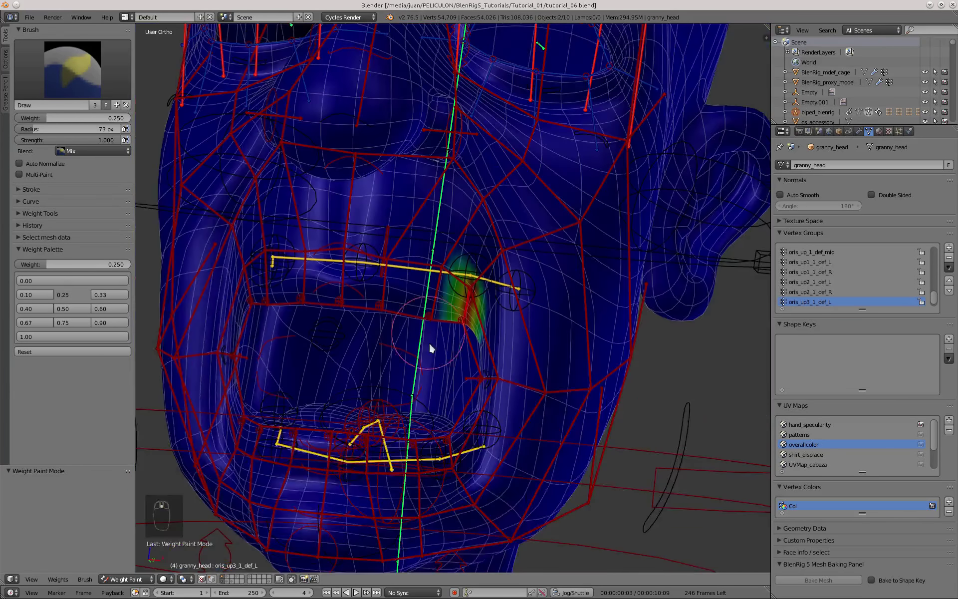
# Clear the jaw's pose rotation and location to close the mouth
pyautogui.scroll(5, 458, 317)
pyautogui.hotkey('alt', 'r')
pyautogui.hotkey('alt', 'g')
pyautogui.scroll(2, 470, 304)
pyautogui.scroll(-7, 448, 282)
# Select the jaw control and move it about -0.024 in Z to reopen the mouth
pyautogui.rightClick(674, 332)
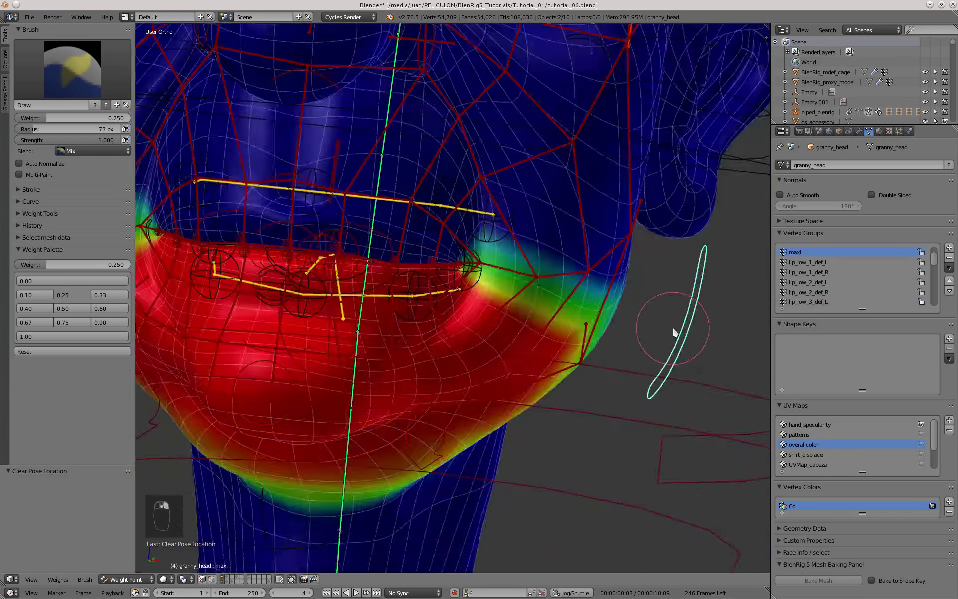
pyautogui.press('KP_3')
pyautogui.press('r')
pyautogui.press('g')
pyautogui.click(451, 349)
# Select oris_up3_1_def_L and paint weight 0.50 along its edge down to the mouth corner
pyautogui.scroll(5, 499, 239)
pyautogui.rightClick(547, 169)
pyautogui.moveTo(459, 175); pyautogui.dragTo(518, 198, button='middle')
pyautogui.scroll(5, 406, 182)
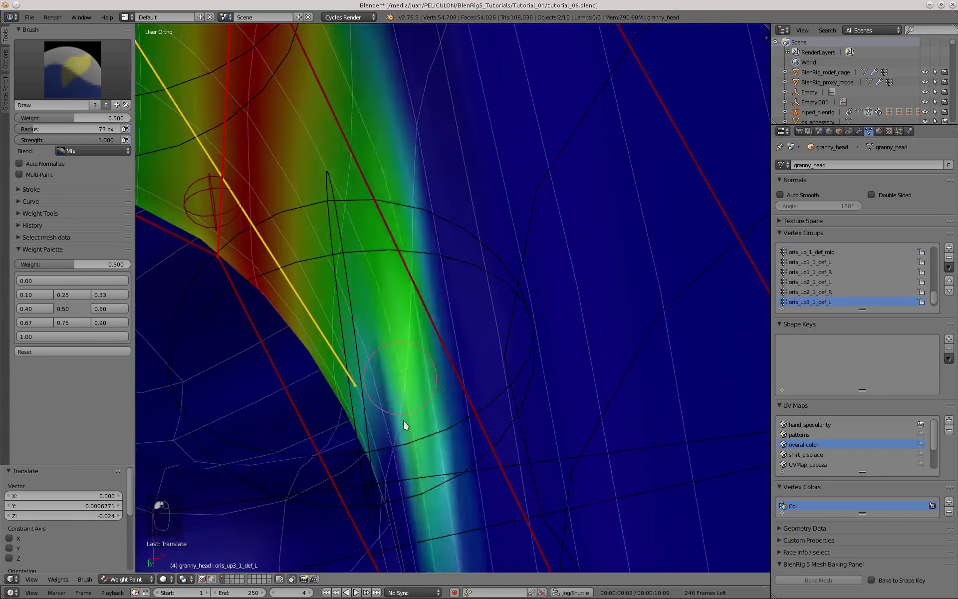
pyautogui.moveTo(429, 342); pyautogui.dragTo(289, 279, button='middle')
pyautogui.scroll(-4, 290, 280)
# Set the weight to 1.00, select oris_up4_1_def_L and paint the mouth corner
pyautogui.click(77, 336)
pyautogui.scroll(4, 426, 289)
pyautogui.moveTo(344, 299)
pyautogui.mouseDown(button='middle')
pyautogui.moveTo(427, 288)
pyautogui.moveTo(495, 202)
pyautogui.moveTo(377, 279)
pyautogui.moveTo(280, 250)
pyautogui.moveTo(316, 302)
pyautogui.moveTo(524, 338)
pyautogui.moveTo(524, 209)
pyautogui.moveTo(479, 154)
pyautogui.moveTo(343, 366)
pyautogui.moveTo(346, 302)
pyautogui.moveTo(382, 275)
pyautogui.moveTo(404, 333)
pyautogui.mouseUp(button='middle')
pyautogui.scroll(-6, 376, 279)
pyautogui.scroll(3, 489, 292)
pyautogui.rightClick(491, 290)
pyautogui.scroll(-3, 349, 294)
pyautogui.scroll(2, 402, 330)
# Set the weight to 0.50 and paint the outer and inner edge transitions of the oris_up4_1_def_L area
pyautogui.click(71, 308)
pyautogui.moveTo(378, 222); pyautogui.dragTo(398, 343, button='middle')
pyautogui.scroll(9, 392, 312)
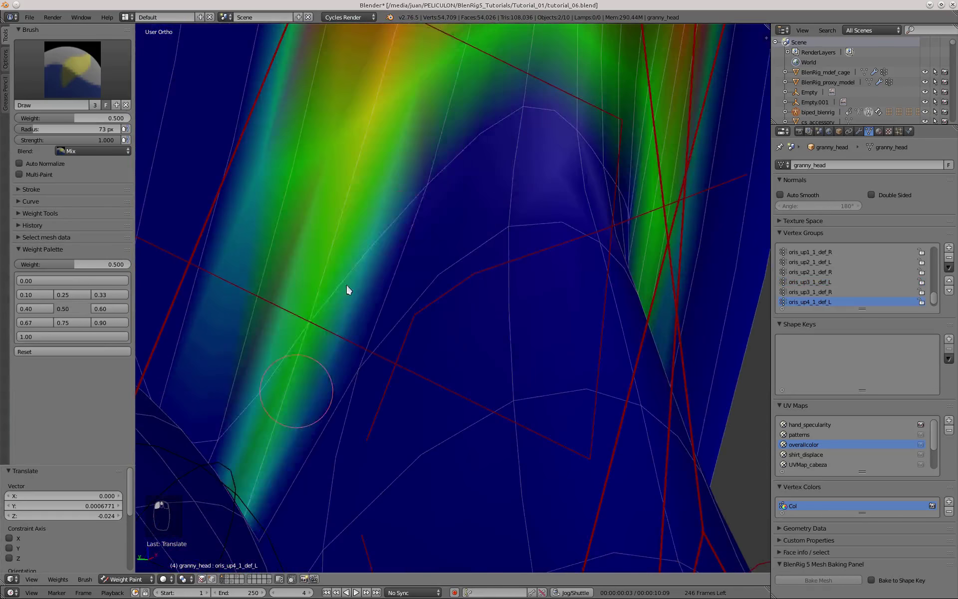
pyautogui.moveTo(346, 284); pyautogui.dragTo(485, 280, button='middle')
pyautogui.scroll(-12, 427, 327)
pyautogui.scroll(10, 488, 319)
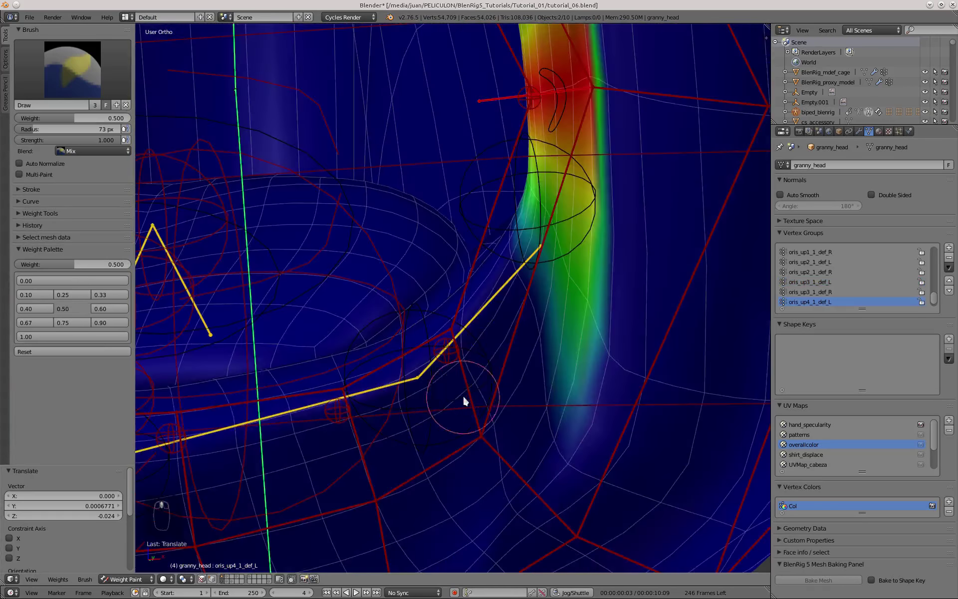
# Select oris_low3_1_def_L and paint weight 1.00 on the lower lip beside the mouth corner
pyautogui.rightClick(422, 435)
pyautogui.press('1')
pyautogui.rightClick(451, 345)
pyautogui.moveTo(452, 346)
pyautogui.mouseDown(button='middle')
pyautogui.moveTo(476, 440)
pyautogui.moveTo(359, 212)
pyautogui.moveTo(495, 294)
pyautogui.moveTo(430, 272)
pyautogui.moveTo(416, 241)
pyautogui.moveTo(400, 280)
pyautogui.mouseUp(button='middle')
pyautogui.scroll(4, 475, 440)
pyautogui.scroll(-4, 359, 212)
pyautogui.scroll(-3, 415, 241)
pyautogui.press('5')
pyautogui.scroll(4, 326, 391)
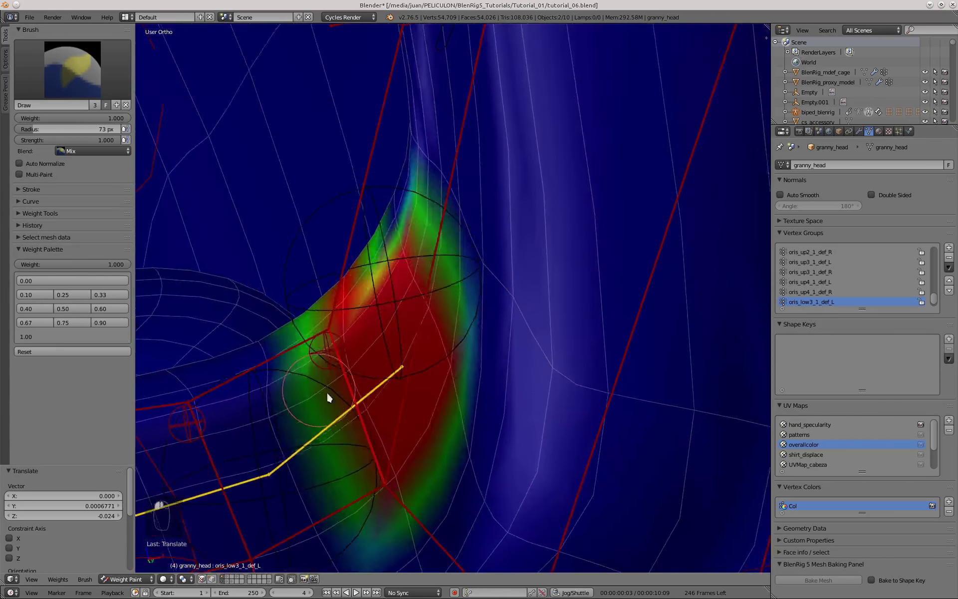
# Set the weight to 0.50 and refine the edges of the oris_low3_1_def_L area, including the inner lip
pyautogui.scroll(3, 376, 212)
pyautogui.moveTo(327, 391); pyautogui.dragTo(558, 361, button='middle')
pyautogui.scroll(-3, 408, 309)
pyautogui.scroll(2, 361, 300)
pyautogui.scroll(-5, 558, 360)
pyautogui.scroll(4, 517, 422)
pyautogui.moveTo(259, 344)
pyautogui.mouseDown(button='middle')
pyautogui.moveTo(390, 347)
pyautogui.moveTo(581, 241)
pyautogui.moveTo(323, 307)
pyautogui.mouseUp(button='middle')
pyautogui.scroll(-5, 350, 309)
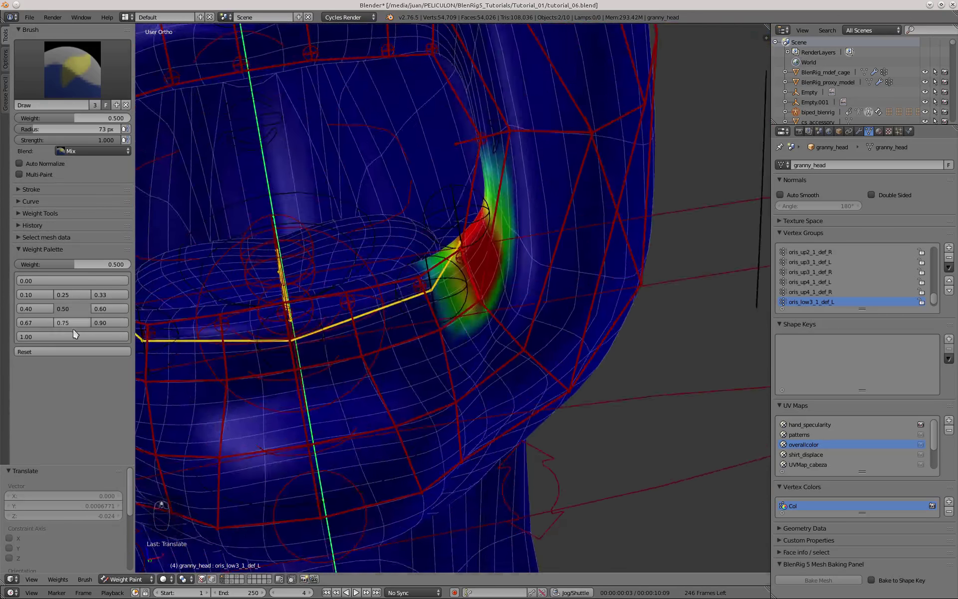
# Set the weight to 1.00, select oris_low2_1_def_L and paint its strip of the lower lip from the outer to the inner side
pyautogui.click(74, 336)
pyautogui.scroll(4, 373, 358)
pyautogui.rightClick(379, 360)
pyautogui.moveTo(379, 361); pyautogui.dragTo(334, 292, button='middle')
pyautogui.moveTo(334, 292); pyautogui.dragTo(413, 376)
pyautogui.moveTo(412, 376); pyautogui.dragTo(449, 294, button='middle')
pyautogui.moveTo(450, 295); pyautogui.dragTo(217, 366)
pyautogui.keyDown('shift'); pyautogui.moveTo(217, 367); pyautogui.dragTo(406, 295, button='middle'); pyautogui.keyUp('shift')
pyautogui.scroll(3, 407, 295)
pyautogui.hotkey('ctrl', 'z')
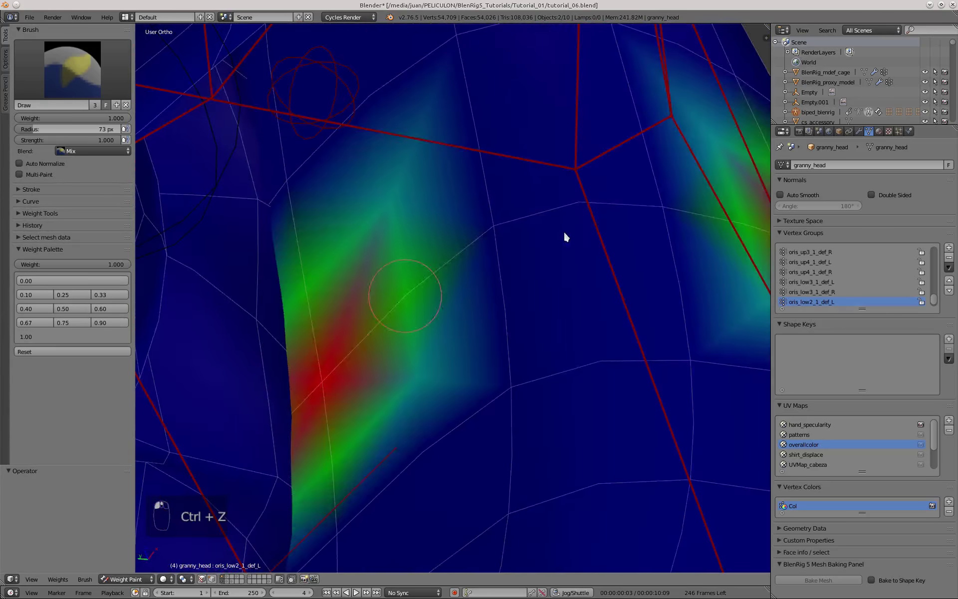
pyautogui.hotkey('ctrl', 'shift', 'z')
# Set the weight to 0.50 and paint the transition edges of the oris_low2_1_def_L area
pyautogui.scroll(-5, 564, 235)
pyautogui.click(72, 308)
pyautogui.scroll(3, 300, 220)
pyautogui.moveTo(300, 220); pyautogui.dragTo(383, 253, button='middle')
pyautogui.moveTo(413, 173); pyautogui.dragTo(469, 359)
pyautogui.moveTo(469, 360); pyautogui.dragTo(315, 306, button='middle')
pyautogui.scroll(-4, 314, 306)
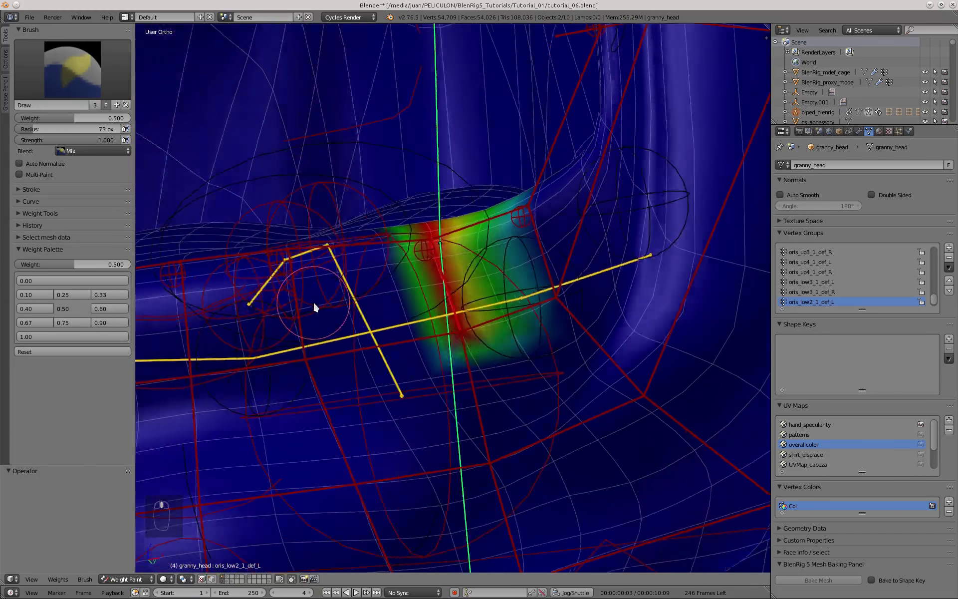
# Touch up the core of the oris_low2_1_def_L area at weight 1.00, then set the weight back to 0.50
pyautogui.scroll(2, 315, 306)
pyautogui.click(73, 337)
pyautogui.moveTo(415, 336); pyautogui.dragTo(400, 270)
pyautogui.moveTo(399, 269)
pyautogui.mouseDown(button='middle')
pyautogui.moveTo(442, 299)
pyautogui.moveTo(319, 371)
pyautogui.mouseUp(button='middle')
pyautogui.click(72, 308)
pyautogui.moveTo(552, 299)
pyautogui.keyDown('shift'); pyautogui.mouseDown(button='middle')
pyautogui.moveTo(605, 154)
pyautogui.moveTo(657, 244)
pyautogui.moveTo(418, 408)
pyautogui.moveTo(429, 280)
pyautogui.moveTo(409, 316)
pyautogui.moveTo(475, 213)
pyautogui.mouseUp(button='middle'); pyautogui.keyUp('shift')
pyautogui.scroll(-6, 418, 408)
pyautogui.scroll(6, 417, 408)
# Select oris_low1_1_def_L and paint its lower-lip area with weight 0.50 and its core with 1.00
pyautogui.rightClick(429, 272)
pyautogui.scroll(-2, 409, 315)
pyautogui.scroll(3, 475, 214)
pyautogui.moveTo(475, 214)
pyautogui.mouseDown()
pyautogui.moveTo(358, 260)
pyautogui.moveTo(200, 350)
pyautogui.mouseUp()
pyautogui.click(72, 336)
pyautogui.moveTo(284, 432); pyautogui.dragTo(488, 359)
pyautogui.scroll(-4, 464, 359)
pyautogui.moveTo(488, 359); pyautogui.dragTo(454, 337, button='middle')
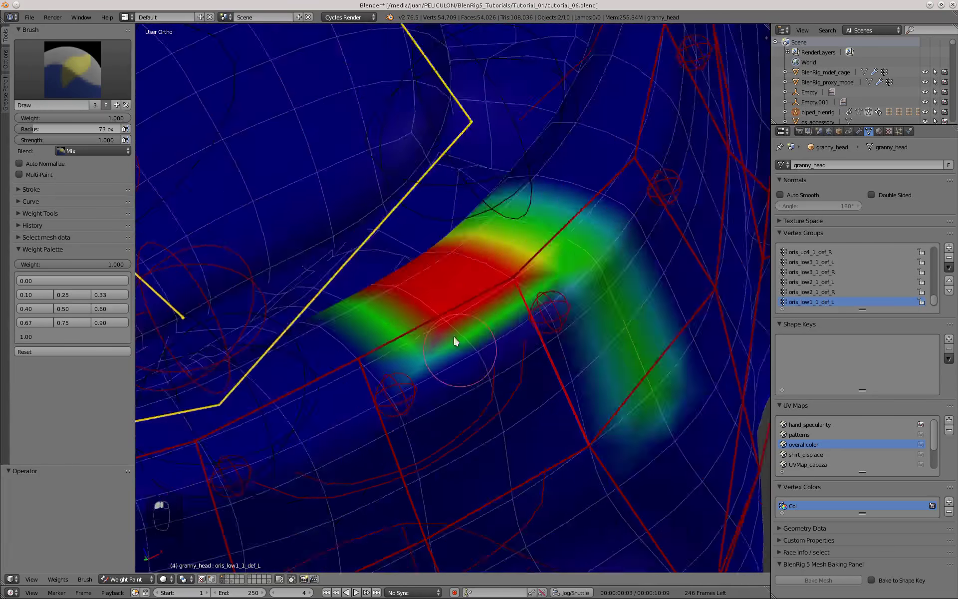
pyautogui.moveTo(549, 330); pyautogui.dragTo(599, 445)
# Set the weight to 0.50 and refine the edges of the oris_low1_1_def_L area on the inner lip
pyautogui.click(73, 309)
pyautogui.moveTo(299, 350)
pyautogui.mouseDown(button='middle')
pyautogui.moveTo(445, 388)
pyautogui.moveTo(459, 267)
pyautogui.mouseUp(button='middle')
pyautogui.scroll(4, 445, 387)
pyautogui.moveTo(460, 268); pyautogui.dragTo(562, 229)
pyautogui.scroll(-8, 561, 231)
pyautogui.moveTo(561, 231); pyautogui.dragTo(528, 355, button='middle')
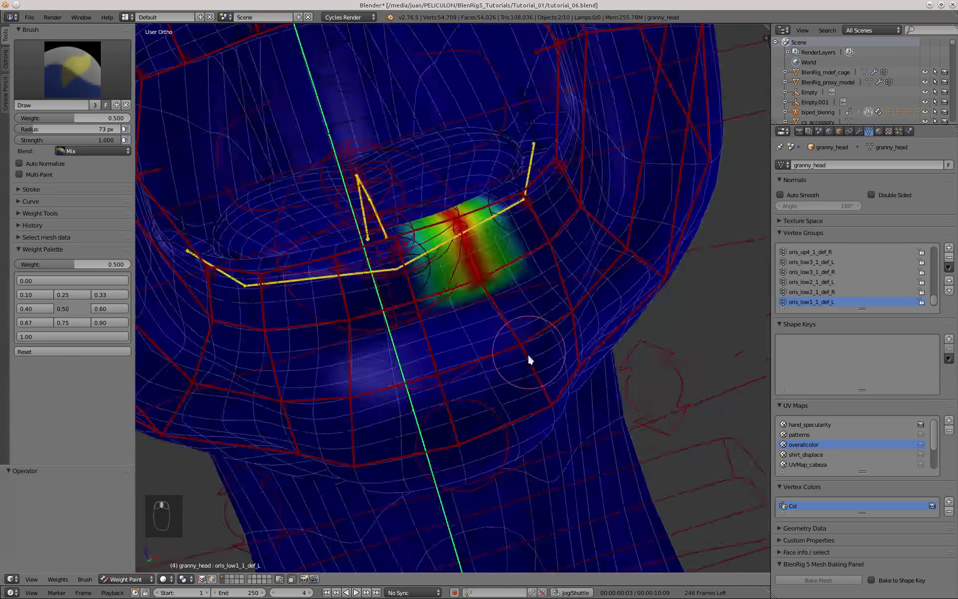
# Set the weight to 1.00, select oris_low_1_def_mid and paint the centre strip of the lower lip
pyautogui.scroll(4, 528, 355)
pyautogui.click(96, 337)
pyautogui.scroll(3, 412, 377)
pyautogui.rightClick(412, 377)
pyautogui.moveTo(412, 377); pyautogui.dragTo(402, 279)
pyautogui.moveTo(402, 280)
pyautogui.mouseDown(button='middle')
pyautogui.moveTo(630, 236)
pyautogui.moveTo(432, 330)
pyautogui.mouseUp(button='middle')
pyautogui.scroll(-5, 631, 237)
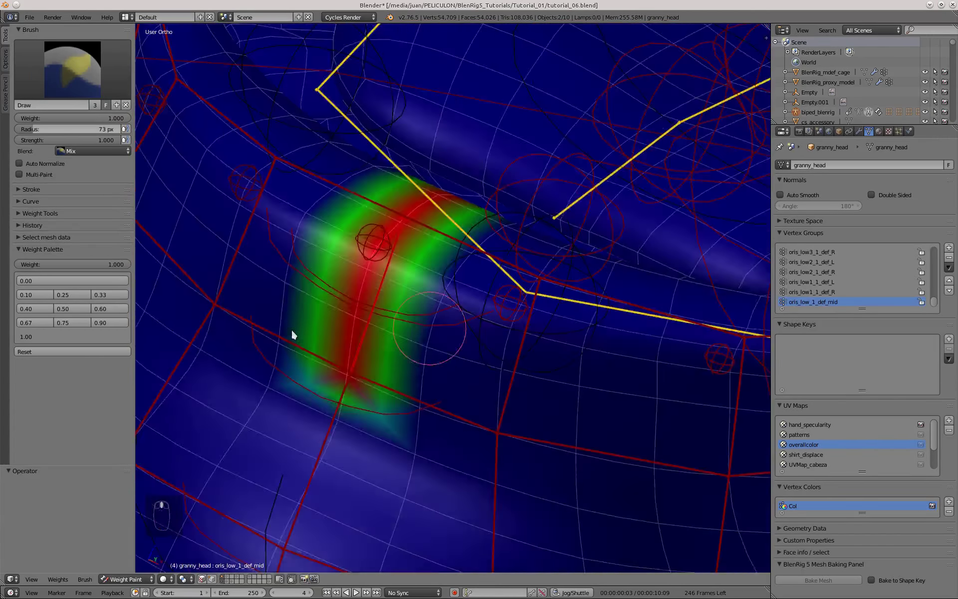
# Set the weight to 0.50 and paint the edge transitions of the oris_low_1_def_mid area
pyautogui.click(72, 309)
pyautogui.scroll(5, 383, 261)
pyautogui.moveTo(449, 310); pyautogui.dragTo(520, 260)
pyautogui.moveTo(520, 260)
pyautogui.mouseDown(button='middle')
pyautogui.moveTo(404, 287)
pyautogui.moveTo(410, 231)
pyautogui.mouseUp(button='middle')
pyautogui.scroll(-8, 410, 231)
# Test the upper-lip deformation by trial-moving lip controls, including lip_up_ctrl_1_L and lip_up_ctrl_2_L, cancelling each move
pyautogui.press('KP_1')
pyautogui.scroll(3, 465, 251)
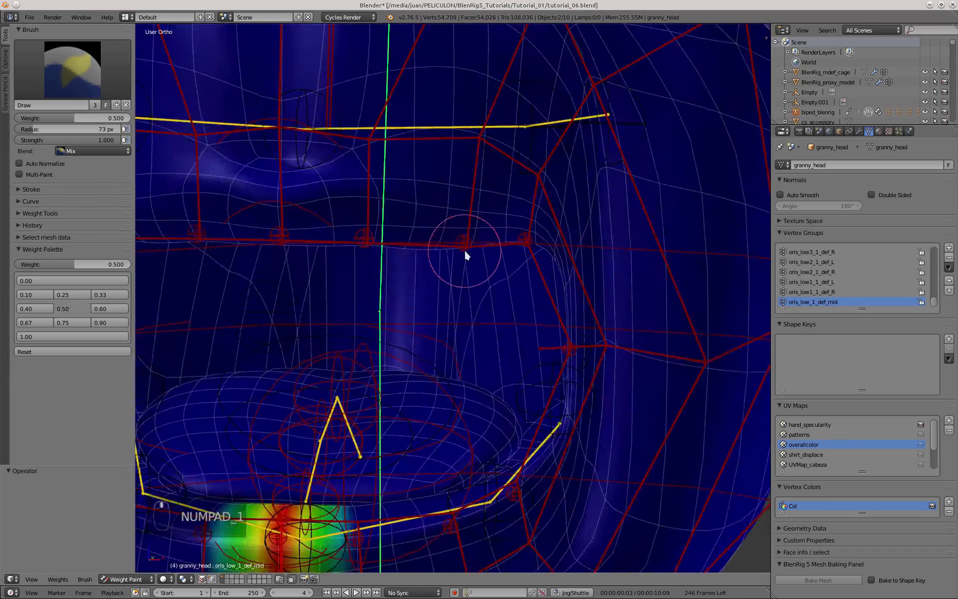
pyautogui.moveTo(465, 251); pyautogui.dragTo(439, 292, button='middle')
pyautogui.scroll(4, 439, 292)
pyautogui.rightClick(438, 293)
pyautogui.press('g')
pyautogui.rightClick(455, 301)
pyautogui.rightClick(295, 269)
pyautogui.keyDown('shift'); pyautogui.moveTo(299, 266); pyautogui.dragTo(478, 318, button='middle'); pyautogui.keyUp('shift')
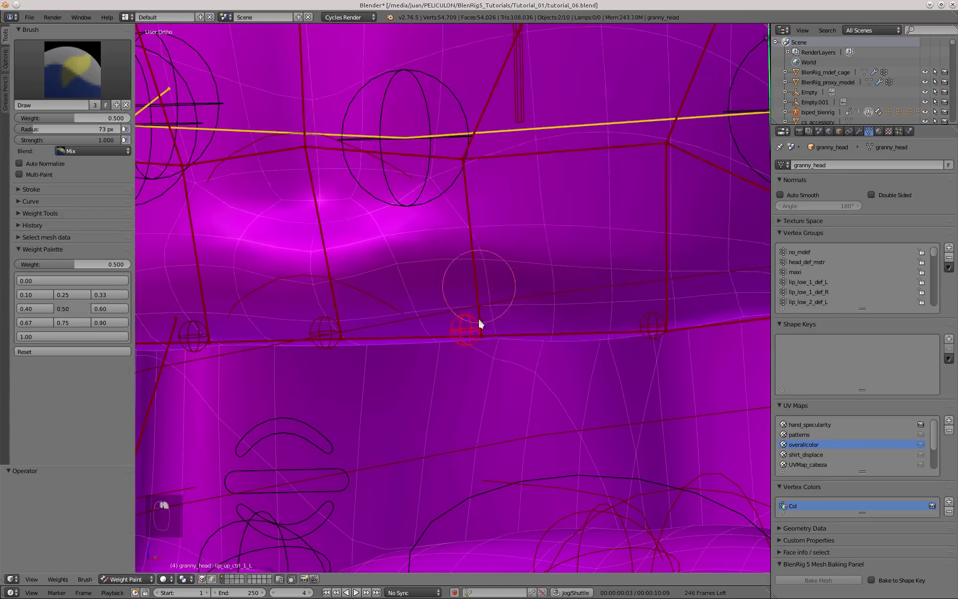
pyautogui.press('g')
pyautogui.scroll(-4, 487, 271)
pyautogui.rightClick(519, 295)
pyautogui.scroll(3, 556, 313)
pyautogui.moveTo(557, 314); pyautogui.dragTo(514, 310, button='middle')
pyautogui.rightClick(542, 282)
pyautogui.press('g')
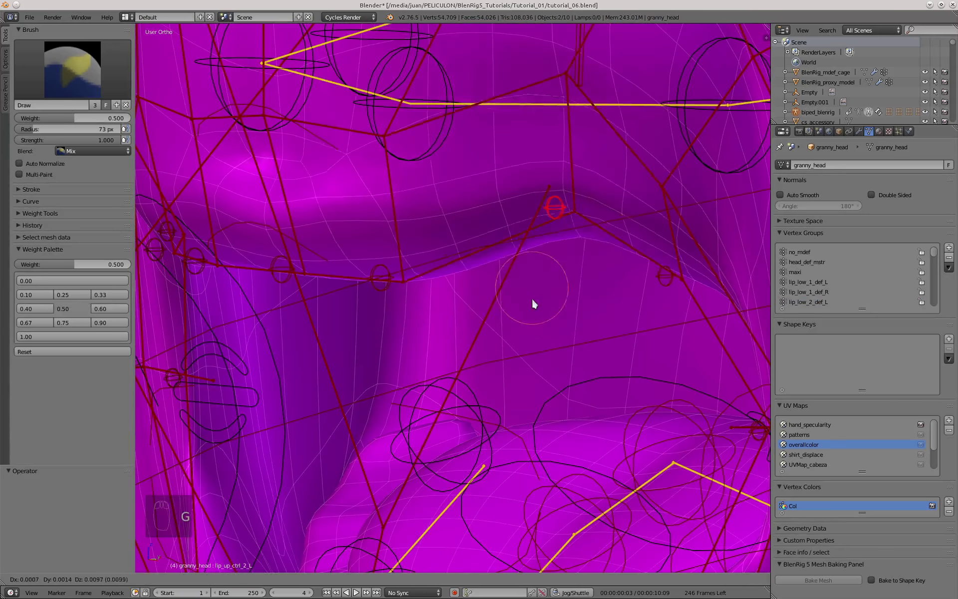
pyautogui.rightClick(519, 255)
# Select lip_low2_1_def_L, set the weight to 1.00 and paint the skin just below the lower lip
pyautogui.scroll(-3, 519, 254)
pyautogui.moveTo(519, 254); pyautogui.dragTo(601, 247, button='middle')
pyautogui.moveTo(577, 435)
pyautogui.keyDown('shift'); pyautogui.mouseDown(button='middle')
pyautogui.moveTo(561, 411)
pyautogui.moveTo(552, 296)
pyautogui.mouseUp(button='middle'); pyautogui.keyUp('shift')
pyautogui.scroll(3, 552, 296)
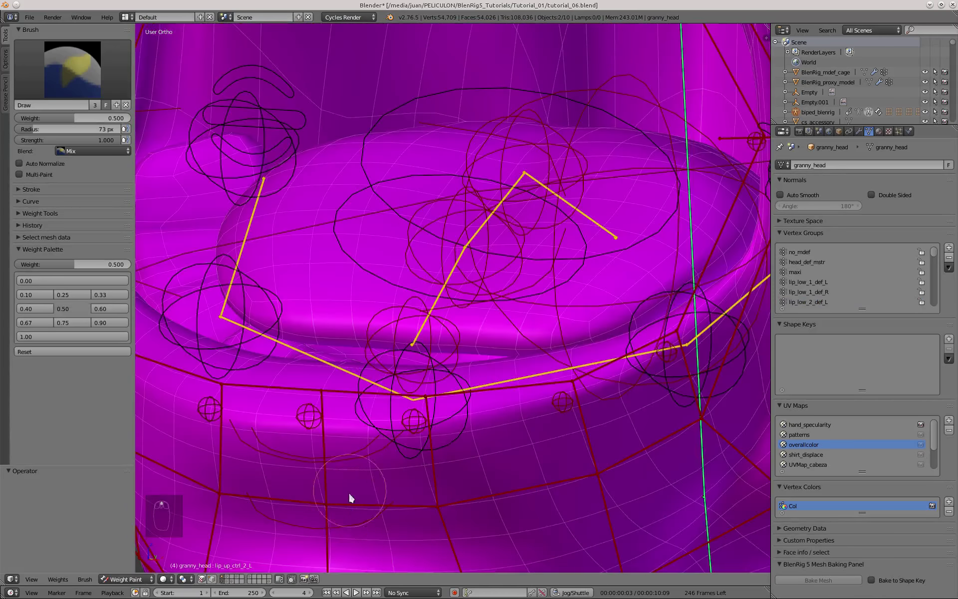
pyautogui.rightClick(350, 535)
pyautogui.moveTo(350, 524); pyautogui.dragTo(339, 359, button='middle')
pyautogui.click(72, 336)
pyautogui.moveTo(385, 359); pyautogui.dragTo(494, 360)
# Paint the border of the lip_low2_1_def_L area at weight 0.50 and fill its core at 1.00
pyautogui.click(72, 308)
pyautogui.moveTo(332, 252); pyautogui.dragTo(468, 256)
pyautogui.click(97, 336)
pyautogui.moveTo(339, 309); pyautogui.dragTo(559, 314)
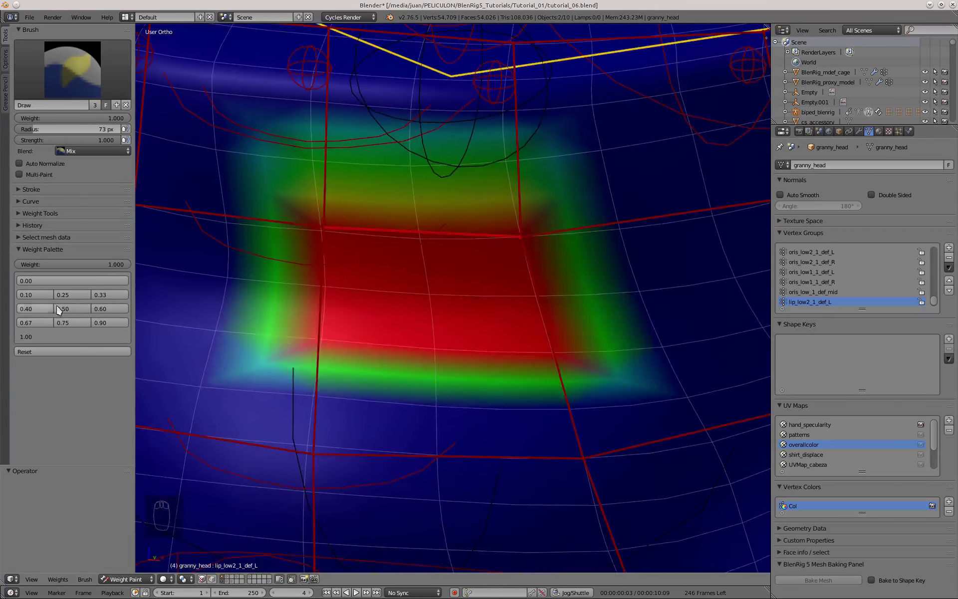
pyautogui.click(58, 309)
pyautogui.moveTo(340, 350); pyautogui.dragTo(574, 352)
# Select lip_low2_2_def_L and paint its area below the lower lip with weight 0.50 and then 1.00
pyautogui.scroll(-4, 374, 377)
pyautogui.rightClick(410, 235)
pyautogui.moveTo(664, 414)
pyautogui.mouseDown()
pyautogui.moveTo(556, 398)
pyautogui.moveTo(349, 414)
pyautogui.mouseUp()
pyautogui.click(118, 338)
pyautogui.moveTo(339, 344)
pyautogui.mouseDown()
pyautogui.moveTo(567, 282)
pyautogui.moveTo(670, 389)
pyautogui.mouseUp()
pyautogui.scroll(-4, 550, 369)
pyautogui.moveTo(450, 285)
pyautogui.mouseDown(button='middle')
pyautogui.moveTo(480, 310)
pyautogui.moveTo(528, 286)
pyautogui.mouseUp(button='middle')
# Reselect lip_low2_1_def_L, set the weight to 1.00 and paint the inner side of the lower lip
pyautogui.rightClick(402, 337)
pyautogui.click(63, 294)
pyautogui.click(72, 336)
pyautogui.moveTo(396, 242); pyautogui.dragTo(418, 251, button='middle')
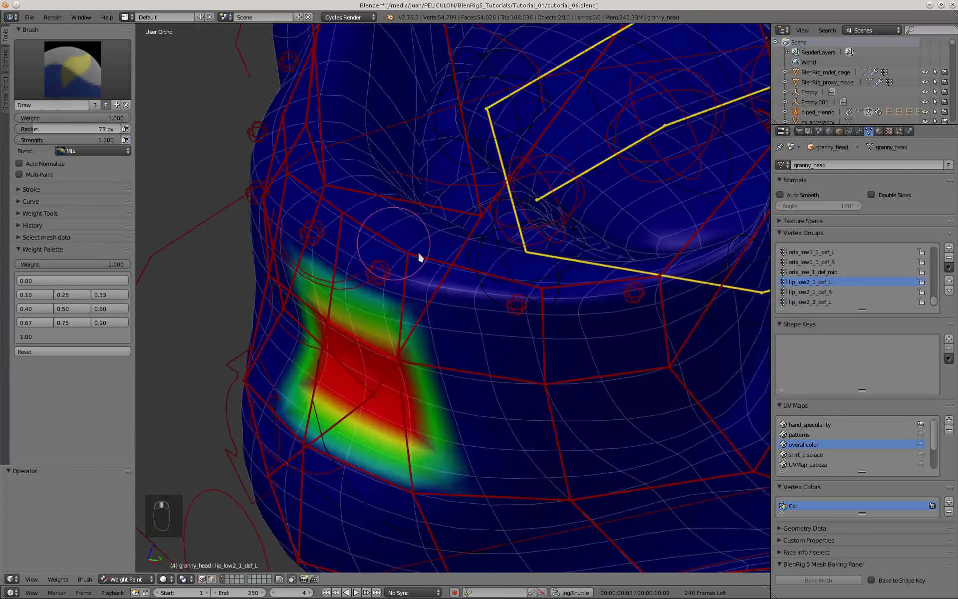
pyautogui.keyDown('shift'); pyautogui.moveTo(449, 160); pyautogui.dragTo(501, 237, button='middle'); pyautogui.keyUp('shift')
pyautogui.scroll(6, 501, 238)
pyautogui.moveTo(300, 120); pyautogui.dragTo(520, 215)
pyautogui.moveTo(519, 214); pyautogui.dragTo(549, 225, button='middle')
# Set the weight to 0.50 and paint the edges of the inner-lip patch of lip_low2_1_def_L
pyautogui.click(72, 308)
pyautogui.moveTo(322, 184); pyautogui.dragTo(417, 281)
pyautogui.moveTo(416, 277); pyautogui.dragTo(389, 407, button='middle')
pyautogui.scroll(-4, 389, 407)
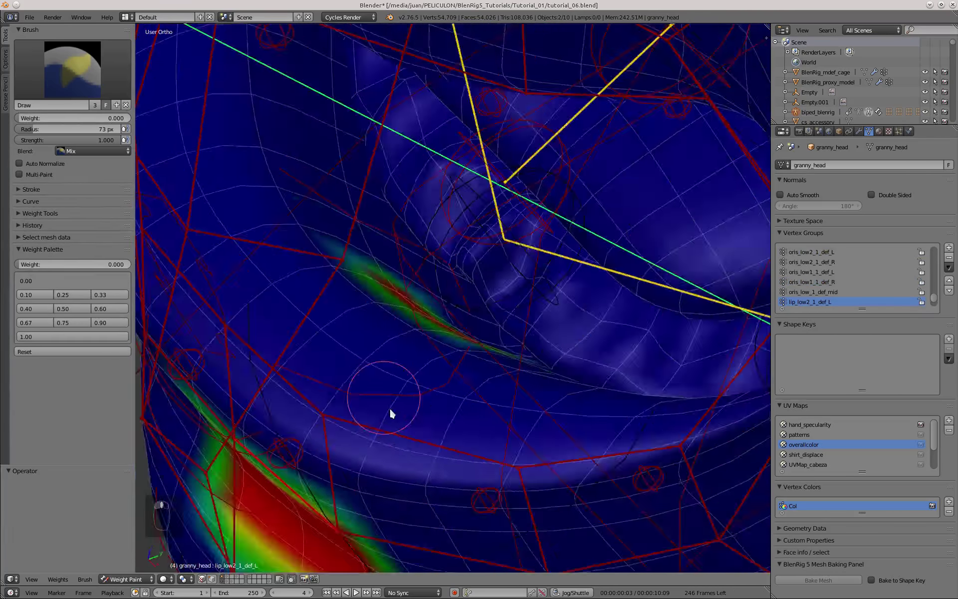
# Repaint the core of the inner-lip patch of lip_low2_1_def_L at weight 1.00, then return the weight to 0.50
pyautogui.scroll(5, 389, 349)
pyautogui.click(72, 337)
pyautogui.moveTo(301, 241); pyautogui.dragTo(459, 313)
pyautogui.scroll(-4, 459, 312)
pyautogui.click(72, 309)
pyautogui.scroll(5, 450, 301)
pyautogui.moveTo(449, 303); pyautogui.dragTo(408, 235, button='middle')
pyautogui.scroll(-8, 409, 235)
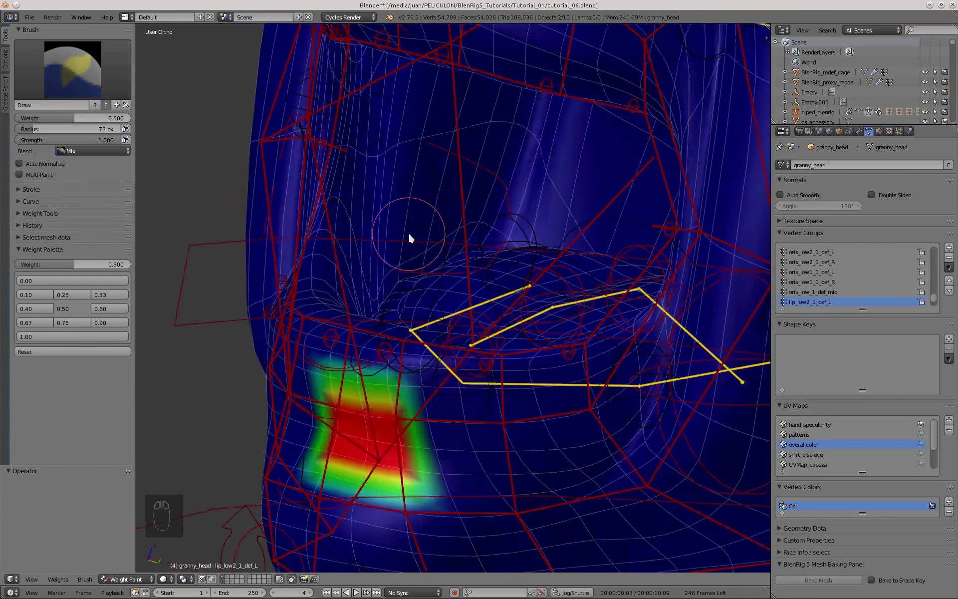
# Select lip_low2_2_def_L and set the weight to 1.00 for painting the inner side of the lower lip
pyautogui.scroll(4, 449, 314)
pyautogui.rightClick(450, 314)
pyautogui.moveTo(392, 360); pyautogui.dragTo(364, 307, button='middle')
pyautogui.scroll(3, 468, 251)
pyautogui.click(73, 337)
pyautogui.scroll(-8, 463, 357)
pyautogui.scroll(6, 488, 265)
# Move the face control by X -0.001, Y -0.013, Z -0.009 and reselect lip_low2_2_def_L
pyautogui.rightClick(487, 265)
pyautogui.press('g')
pyautogui.click(312, 336)
pyautogui.moveTo(312, 337); pyautogui.dragTo(471, 340, button='middle')
pyautogui.rightClick(471, 340)
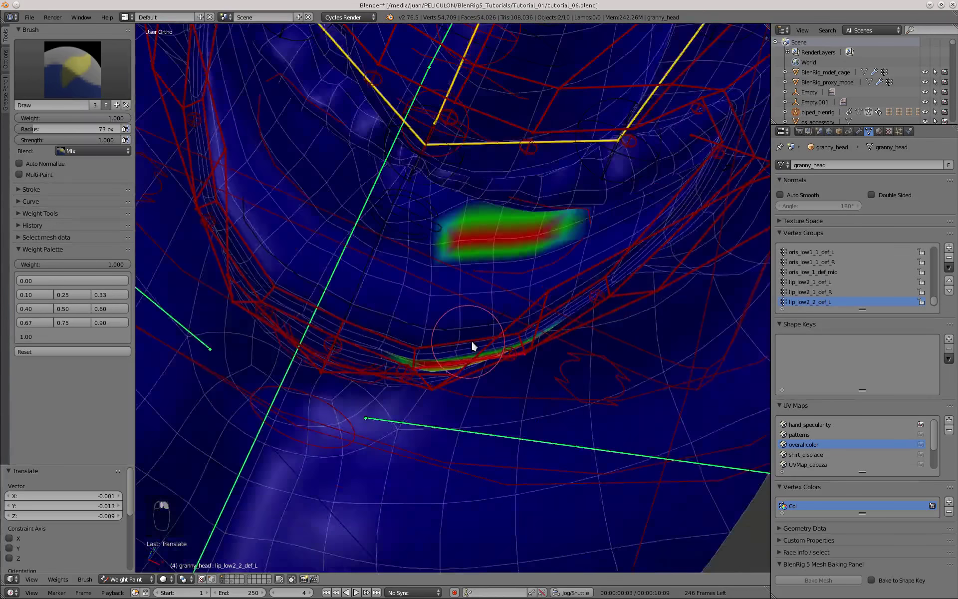
# Set the weight to 0.50 for the edges of the inner-lip patch of lip_low2_2_def_L
pyautogui.scroll(8, 439, 212)
pyautogui.moveTo(438, 211); pyautogui.dragTo(532, 391, button='middle')
pyautogui.scroll(-6, 532, 391)
pyautogui.scroll(4, 532, 391)
pyautogui.click(73, 309)
pyautogui.scroll(-6, 526, 381)
pyautogui.moveTo(461, 378)
pyautogui.mouseDown(button='middle')
pyautogui.moveTo(526, 381)
pyautogui.moveTo(362, 310)
pyautogui.moveTo(432, 293)
pyautogui.moveTo(399, 295)
pyautogui.moveTo(382, 352)
pyautogui.mouseUp(button='middle')
# Correct the outer lip_low2_2_def_L area below the lower lip with weights 1.00 and 0.00
pyautogui.scroll(5, 433, 293)
pyautogui.click(72, 337)
pyautogui.rightClick(400, 295)
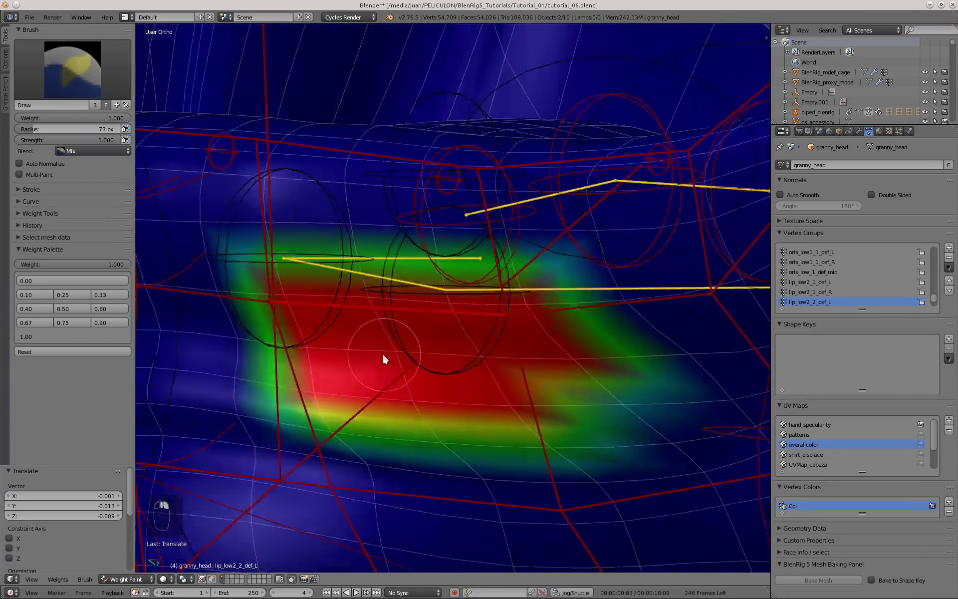
pyautogui.scroll(2, 382, 352)
pyautogui.click(73, 281)
pyautogui.scroll(-5, 328, 217)
# Select the next lower-lip deform bone towards the mouth corner and set the weight to 1.00
pyautogui.rightClick(400, 309)
pyautogui.rightClick(579, 302)
pyautogui.scroll(5, 579, 302)
pyautogui.click(73, 337)
pyautogui.scroll(-6, 303, 321)
# Clear the location of the moved control and select the lower-lip deform bone for painting
pyautogui.moveTo(303, 321)
pyautogui.mouseDown(button='middle')
pyautogui.moveTo(382, 278)
pyautogui.moveTo(409, 299)
pyautogui.moveTo(456, 242)
pyautogui.moveTo(399, 299)
pyautogui.moveTo(396, 258)
pyautogui.moveTo(442, 188)
pyautogui.mouseUp(button='middle')
pyautogui.hotkey('alt', 'g')
pyautogui.rightClick(382, 279)
pyautogui.keyDown('ctrl'); pyautogui.click(400, 319); pyautogui.keyUp('ctrl')
pyautogui.scroll(2, 455, 243)
pyautogui.rightClick(499, 235)
pyautogui.rightClick(379, 300)
# Set the weight to 1.00 and work on the lip_low2_3_def_L area beside the mouth corner
pyautogui.click(72, 337)
pyautogui.rightClick(632, 304)
pyautogui.scroll(-5, 430, 282)
pyautogui.scroll(5, 396, 259)
pyautogui.scroll(5, 399, 254)
pyautogui.scroll(-6, 403, 249)
# Move the face control by X 0.016, Y -0.007, Z -0.026 and reselect lip_low2_3_def_L
pyautogui.rightClick(607, 397)
pyautogui.press('g')
pyautogui.click(649, 474)
pyautogui.rightClick(517, 328)
pyautogui.moveTo(649, 475); pyautogui.dragTo(508, 340, button='middle')
pyautogui.scroll(8, 508, 340)
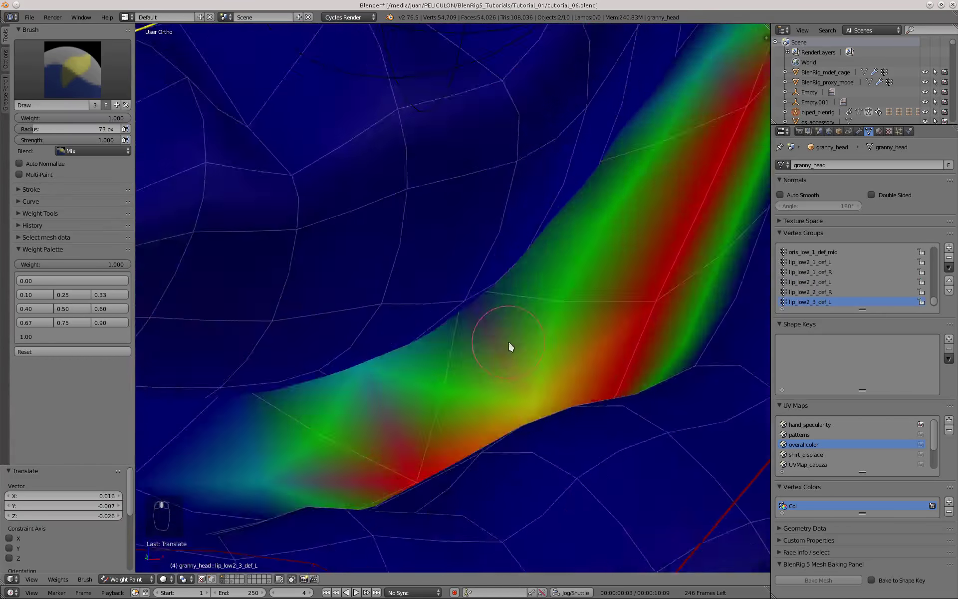
# Clear the location of the moved face control
pyautogui.scroll(-10, 473, 247)
pyautogui.moveTo(472, 246); pyautogui.dragTo(512, 260, button='middle')
pyautogui.rightClick(372, 282)
pyautogui.hotkey('alt', 'g')
pyautogui.scroll(5, 512, 260)
pyautogui.scroll(-5, 512, 261)
pyautogui.rightClick(663, 412)
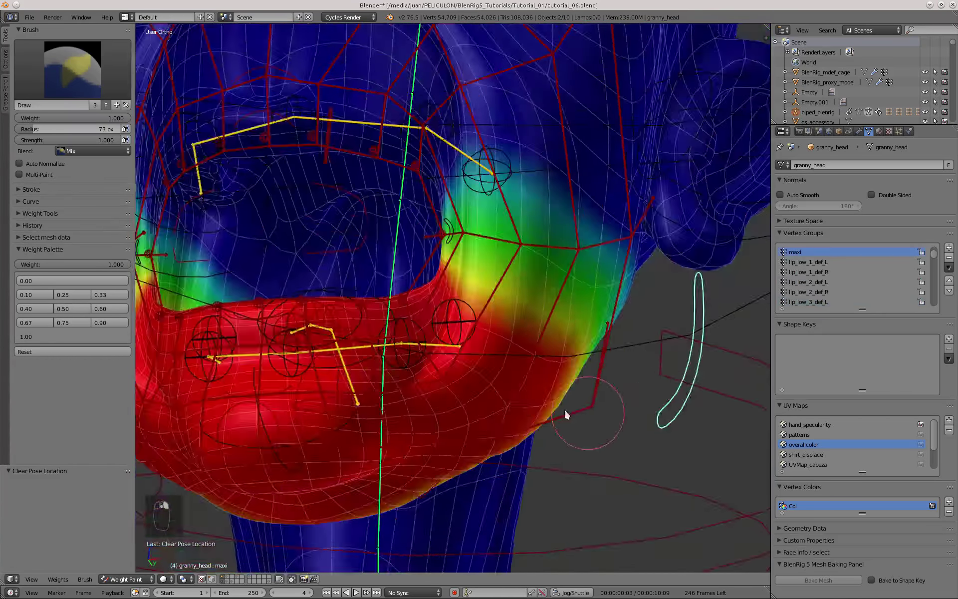
# Select the lip_low2_4_def_L bone and paint its weights around the mouth corner, finishing with weight 0.50
pyautogui.moveTo(565, 413); pyautogui.dragTo(473, 308, button='middle')
pyautogui.scroll(5, 472, 308)
pyautogui.rightClick(473, 308)
pyautogui.scroll(3, 472, 308)
pyautogui.rightClick(419, 405)
pyautogui.keyDown('shift'); pyautogui.moveTo(394, 520); pyautogui.dragTo(431, 385, button='middle'); pyautogui.keyUp('shift')
pyautogui.moveTo(472, 280); pyautogui.dragTo(402, 450)
pyautogui.scroll(4, 406, 488)
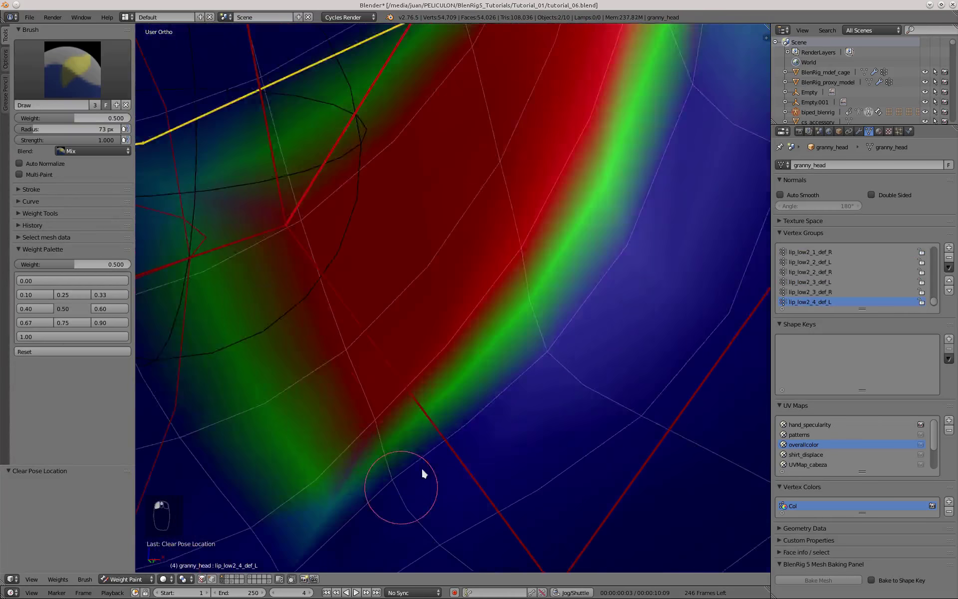
# Set the weight to 1.00 and work on the lip_low2_4_def_L area inside the mouth
pyautogui.scroll(-9, 432, 321)
pyautogui.scroll(3, 320, 275)
pyautogui.moveTo(335, 294); pyautogui.dragTo(496, 264, button='middle')
pyautogui.scroll(5, 496, 264)
pyautogui.scroll(-4, 430, 207)
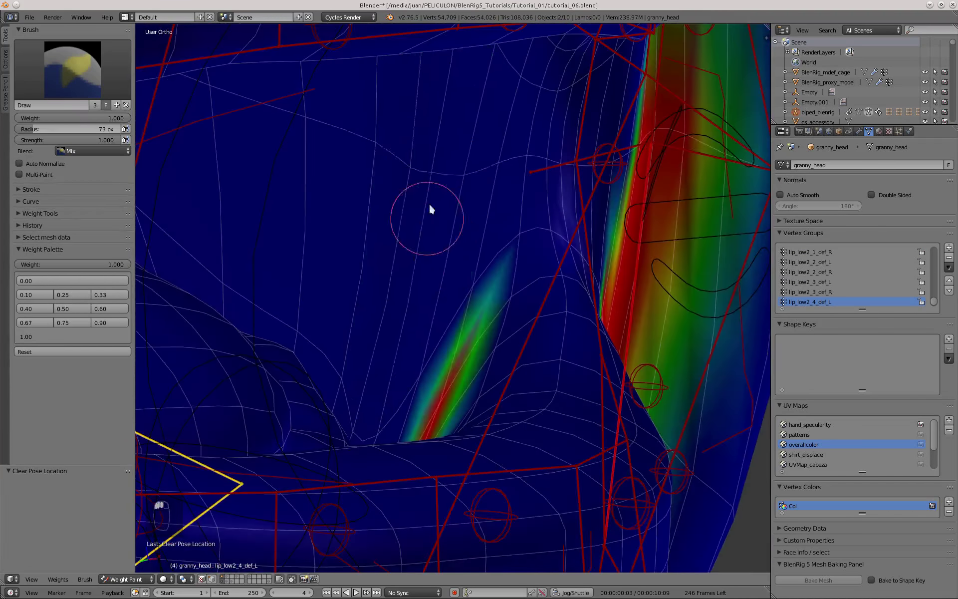
pyautogui.scroll(5, 425, 259)
pyautogui.moveTo(430, 207); pyautogui.dragTo(469, 299, button='middle')
# Move the face control by X 0.008, Y -0.006, Z -0.018 and reselect lip_low2_4_def_L
pyautogui.scroll(-8, 470, 300)
pyautogui.rightClick(422, 339)
pyautogui.press('g')
pyautogui.click(514, 450)
pyautogui.rightClick(511, 279)
pyautogui.scroll(5, 533, 293)
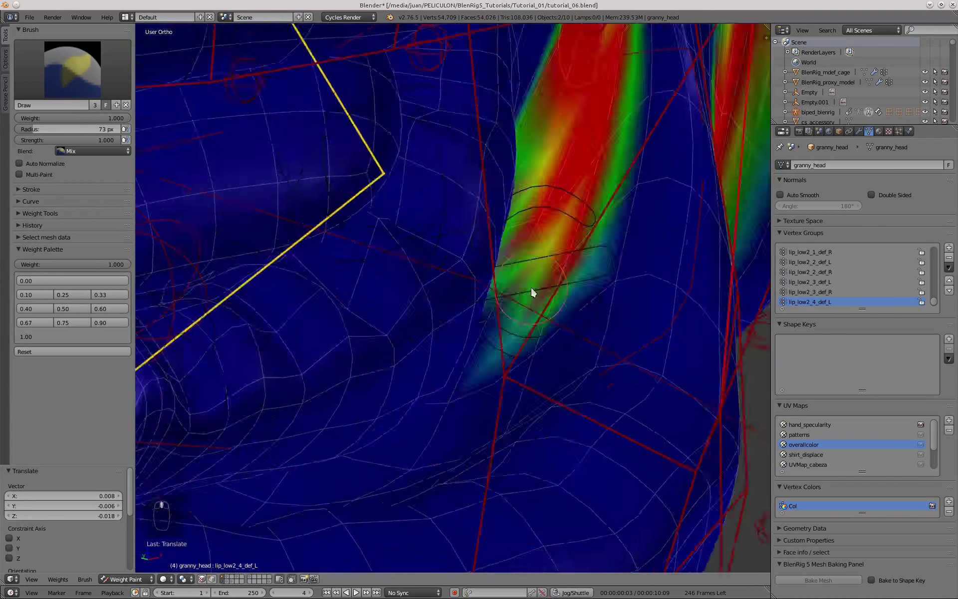
pyautogui.scroll(-3, 458, 363)
pyautogui.moveTo(532, 293)
pyautogui.mouseDown(button='middle')
pyautogui.moveTo(458, 364)
pyautogui.moveTo(452, 271)
pyautogui.moveTo(564, 353)
pyautogui.moveTo(137, 353)
pyautogui.mouseUp(button='middle')
pyautogui.scroll(3, 565, 353)
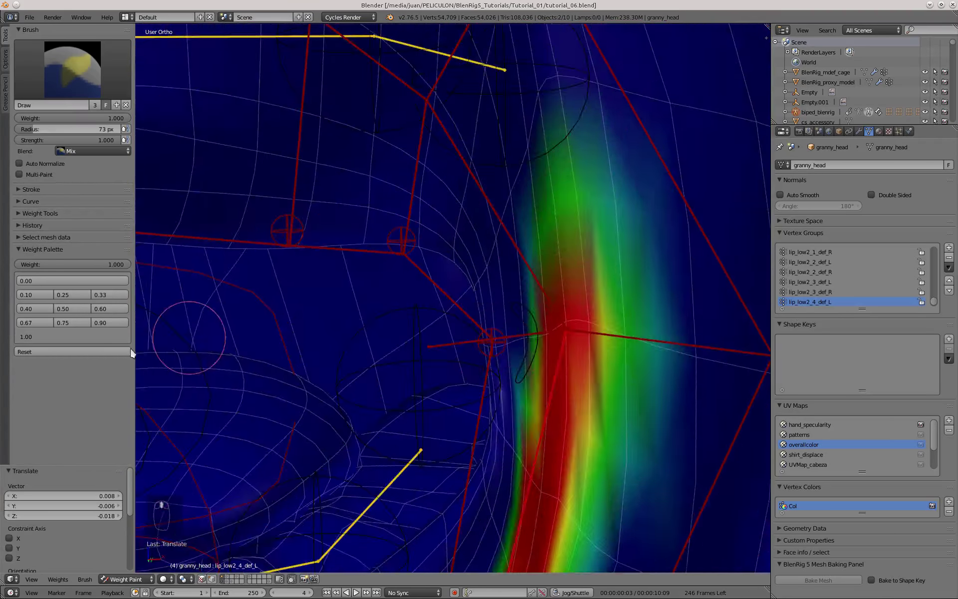
# Select the lip_up2_4_def_L bone and paint its area above the mouth corner at weight 1.00
pyautogui.rightClick(559, 305)
pyautogui.scroll(2, 569, 305)
pyautogui.moveTo(537, 308); pyautogui.dragTo(194, 348, button='middle')
pyautogui.rightClick(510, 313)
pyautogui.moveTo(509, 313); pyautogui.dragTo(445, 179)
pyautogui.moveTo(444, 180); pyautogui.dragTo(448, 199, button='middle')
pyautogui.scroll(-4, 447, 196)
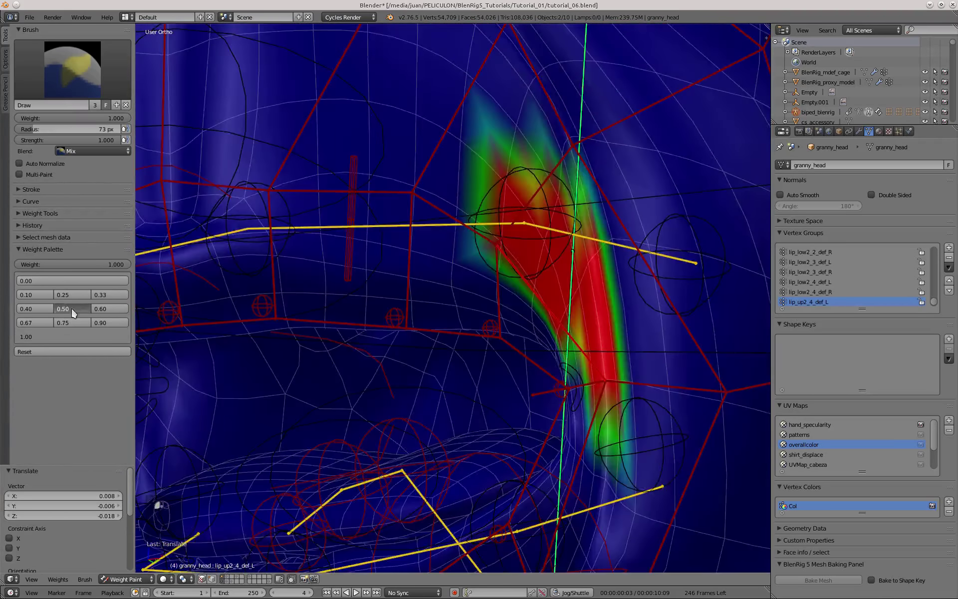
# Soften the borders of the lip_up2_4_def_L area with weight 0.50 and return the weight to 1.00
pyautogui.click(72, 311)
pyautogui.scroll(2, 526, 234)
pyautogui.moveTo(579, 235)
pyautogui.mouseDown(button='middle')
pyautogui.moveTo(526, 235)
pyautogui.moveTo(450, 361)
pyautogui.moveTo(393, 234)
pyautogui.mouseUp(button='middle')
pyautogui.scroll(2, 450, 362)
pyautogui.scroll(3, 394, 235)
pyautogui.keyDown('shift'); pyautogui.moveTo(362, 495); pyautogui.dragTo(391, 346, button='middle'); pyautogui.keyUp('shift')
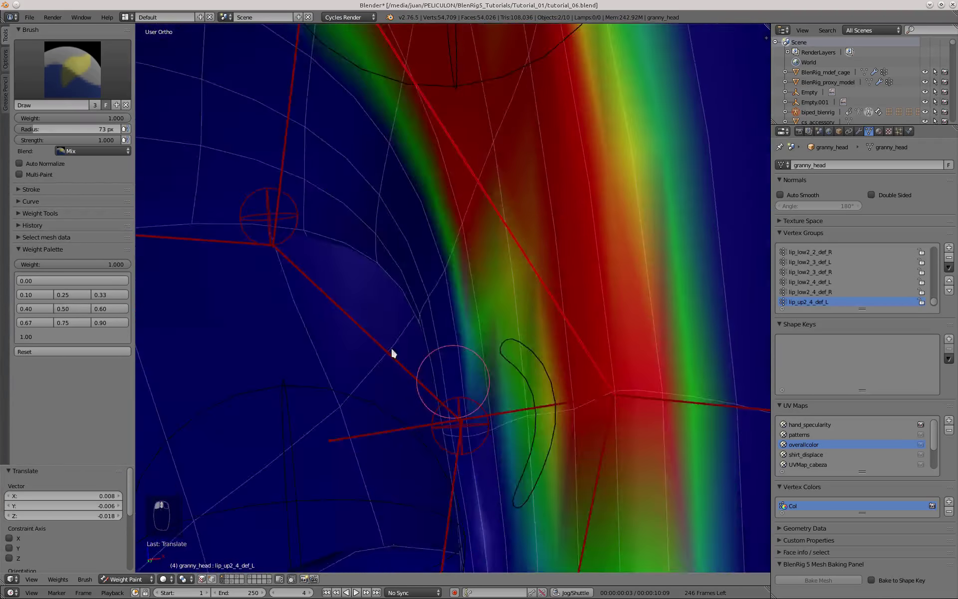
# Paint more of the inner lip for lip_up2_4_def_L at 1.00 and blend it at 0.50
pyautogui.scroll(-6, 391, 347)
pyautogui.moveTo(310, 319); pyautogui.dragTo(394, 304, button='middle')
pyautogui.scroll(2, 394, 304)
pyautogui.click(72, 336)
pyautogui.moveTo(349, 312); pyautogui.dragTo(265, 262)
pyautogui.click(66, 309)
pyautogui.moveTo(320, 280); pyautogui.dragTo(349, 260, button='middle')
# Fill the inner side of the upper lip for lip_up2_4_def_L at 1.00, then set the weight to 0.50 for its edges
pyautogui.click(72, 337)
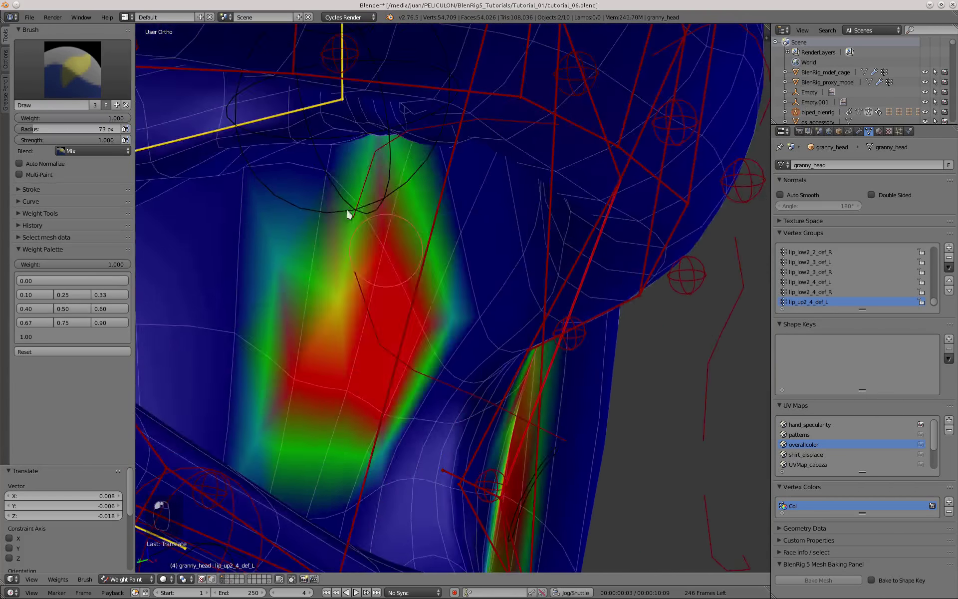
pyautogui.moveTo(347, 208); pyautogui.dragTo(325, 309)
pyautogui.moveTo(350, 249)
pyautogui.mouseDown(button='middle')
pyautogui.moveTo(450, 263)
pyautogui.moveTo(463, 437)
pyautogui.mouseUp(button='middle')
pyautogui.click(67, 309)
pyautogui.moveTo(399, 419)
pyautogui.keyDown('shift'); pyautogui.mouseDown(button='middle')
pyautogui.moveTo(304, 292)
pyautogui.moveTo(439, 279)
pyautogui.mouseUp(button='middle'); pyautogui.keyUp('shift')
pyautogui.scroll(-3, 440, 280)
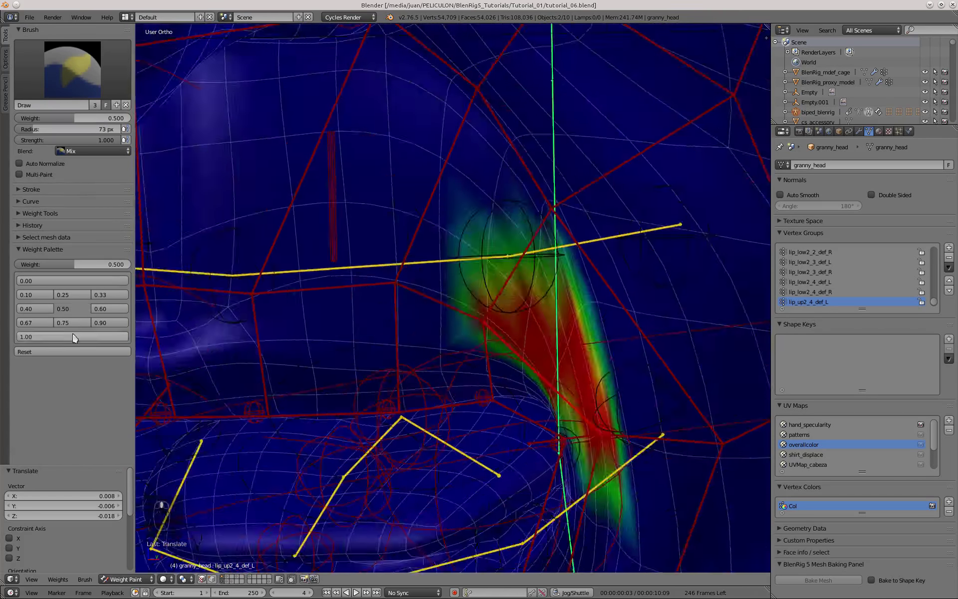
# Select the lip_up2_3_def_L bone, paint its upper-lip area at 1.00 and blend the edges at 0.50
pyautogui.click(73, 336)
pyautogui.rightClick(514, 249)
pyautogui.moveTo(480, 224); pyautogui.dragTo(448, 263)
pyautogui.click(66, 309)
pyautogui.moveTo(448, 263)
pyautogui.keyDown('shift'); pyautogui.mouseDown(button='middle')
pyautogui.moveTo(331, 264)
pyautogui.moveTo(380, 262)
pyautogui.mouseUp(button='middle'); pyautogui.keyUp('shift')
pyautogui.scroll(-3, 381, 262)
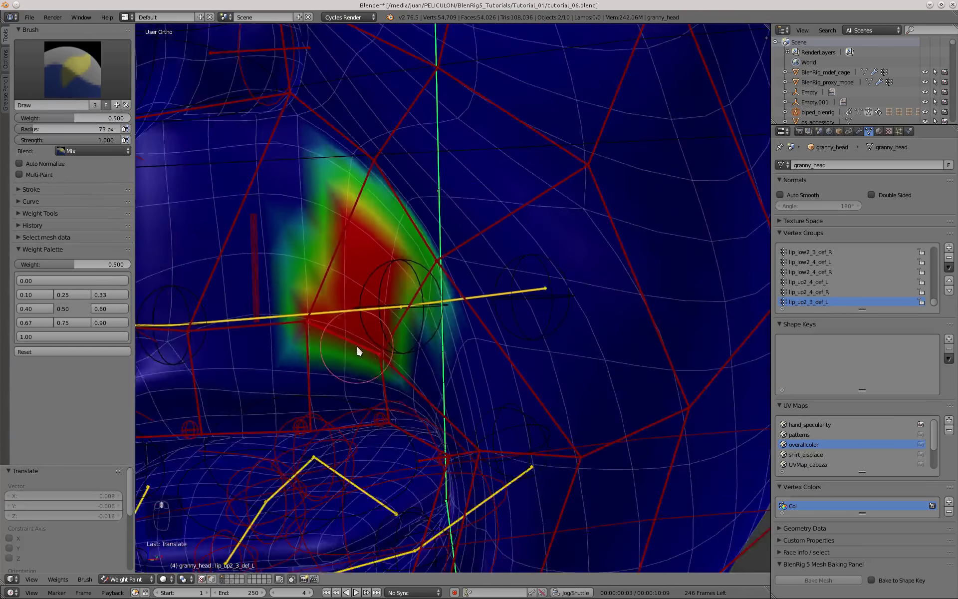
# Move the face control by X -0.004, Y -0.019, Z 0.0006141 to adjust the mouth pose
pyautogui.rightClick(300, 349)
pyautogui.press('g')
pyautogui.moveTo(356, 346)
pyautogui.mouseDown(button='middle')
pyautogui.moveTo(280, 349)
pyautogui.moveTo(399, 328)
pyautogui.moveTo(489, 270)
pyautogui.mouseUp(button='middle')
pyautogui.click(239, 352)
# Refine the lip_up2_3_def_L weights at 1.00 and 0.50 and view the face from the front
pyautogui.click(72, 337)
pyautogui.moveTo(416, 254); pyautogui.dragTo(419, 252, button='middle')
pyautogui.moveTo(419, 252)
pyautogui.mouseDown()
pyautogui.moveTo(474, 317)
pyautogui.moveTo(425, 269)
pyautogui.mouseUp()
pyautogui.moveTo(424, 270); pyautogui.dragTo(349, 264, button='middle')
pyautogui.click(67, 309)
pyautogui.moveTo(250, 319)
pyautogui.mouseDown(button='middle')
pyautogui.moveTo(317, 331)
pyautogui.moveTo(447, 298)
pyautogui.mouseUp(button='middle')
pyautogui.scroll(-3, 318, 331)
pyautogui.press('KP_1')
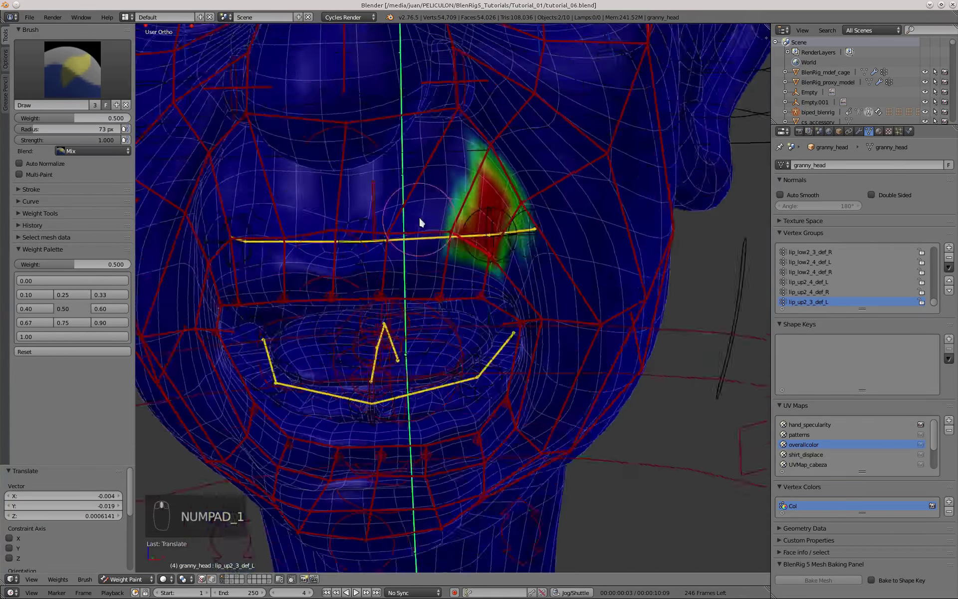
# Select the lip_up2_2_def_L bone and paint its upper-lip area at 1.00, with falloff at 0.50 and 0.25
pyautogui.scroll(4, 419, 222)
pyautogui.click(72, 337)
pyautogui.rightClick(484, 305)
pyautogui.moveTo(484, 304); pyautogui.dragTo(494, 140)
pyautogui.keyDown('shift'); pyautogui.moveTo(494, 140); pyautogui.dragTo(466, 218, button='middle'); pyautogui.keyUp('shift')
pyautogui.click(67, 309)
pyautogui.moveTo(380, 199); pyautogui.dragTo(624, 320)
pyautogui.click(58, 295)
pyautogui.scroll(-6, 391, 229)
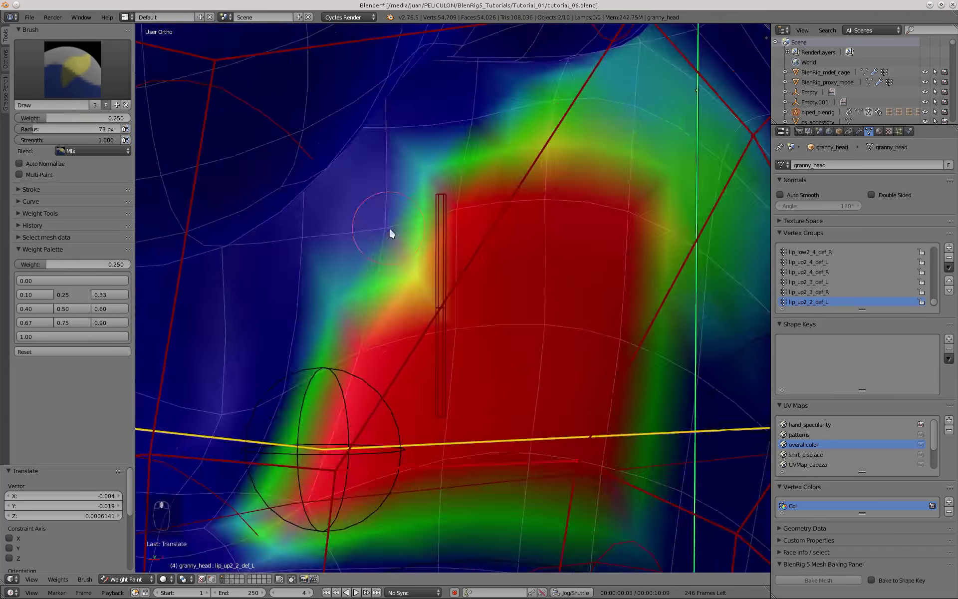
# Set the weight back to 1.00 and fill in the remaining lip_up2_2_def_L area
pyautogui.scroll(4, 490, 177)
pyautogui.moveTo(456, 274)
pyautogui.mouseDown(button='middle')
pyautogui.moveTo(399, 262)
pyautogui.moveTo(441, 303)
pyautogui.moveTo(412, 296)
pyautogui.mouseUp(button='middle')
pyautogui.scroll(3, 440, 303)
pyautogui.click(72, 336)
pyautogui.moveTo(413, 295); pyautogui.dragTo(243, 223)
pyautogui.scroll(-5, 242, 221)
pyautogui.moveTo(242, 221); pyautogui.dragTo(370, 263, button='middle')
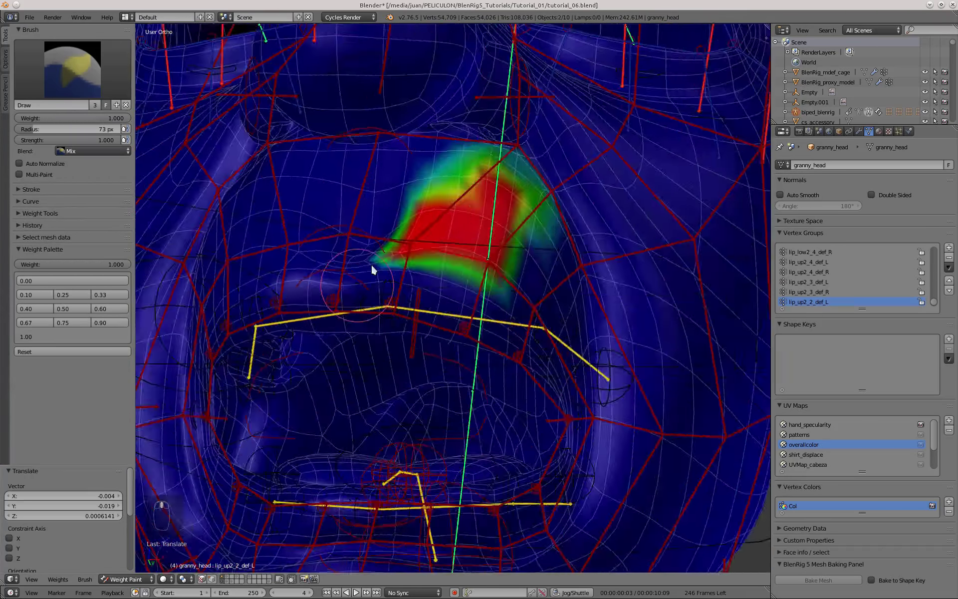
# Select the lip_up2_1_def_L bone, paint its area under the nose, and set the weight to 0.50 for blending
pyautogui.scroll(4, 370, 264)
pyautogui.rightClick(342, 236)
pyautogui.rightClick(366, 150)
pyautogui.keyDown('shift'); pyautogui.moveTo(384, 100); pyautogui.dragTo(375, 292, button='middle'); pyautogui.keyUp('shift')
pyautogui.scroll(7, 339, 379)
pyautogui.click(63, 309)
pyautogui.moveTo(544, 465); pyautogui.dragTo(499, 350, button='middle')
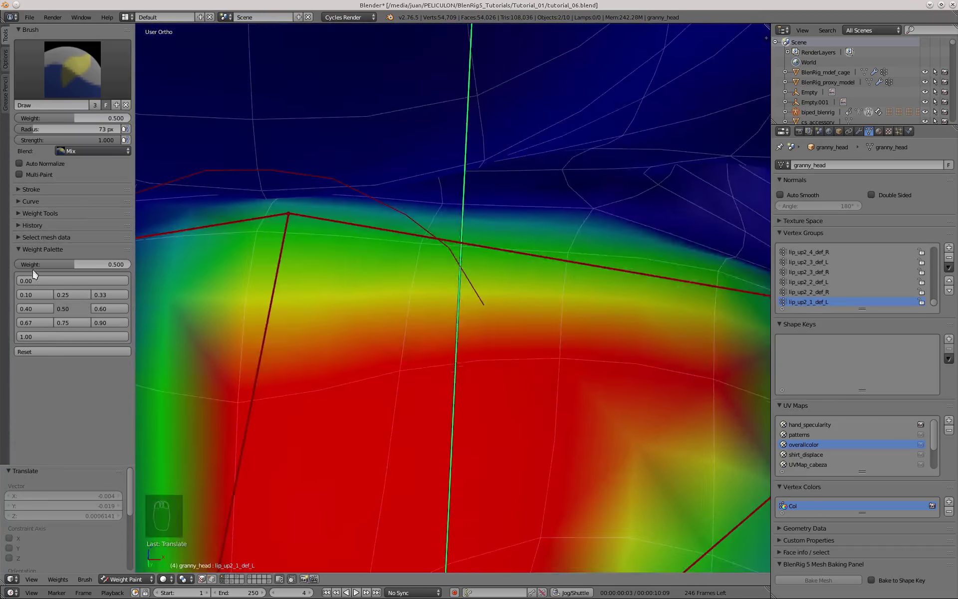
# Paint the outer falloff of the lip_up2_1_def_L area at weight 0.25
pyautogui.click(60, 294)
pyautogui.scroll(-5, 449, 300)
pyautogui.moveTo(449, 379); pyautogui.dragTo(534, 510, button='middle')
pyautogui.scroll(4, 536, 274)
pyautogui.moveTo(539, 300); pyautogui.dragTo(270, 287)
# Touch up the lip_up2_1_def_L weights at 0.50 and paint the remaining core at 1.00
pyautogui.click(63, 309)
pyautogui.scroll(-6, 308, 356)
pyautogui.moveTo(319, 361); pyautogui.dragTo(400, 350, button='middle')
pyautogui.scroll(6, 509, 350)
pyautogui.click(72, 336)
pyautogui.moveTo(449, 319); pyautogui.dragTo(367, 410)
pyautogui.scroll(-8, 380, 409)
pyautogui.moveTo(379, 370); pyautogui.dragTo(414, 273, button='middle')
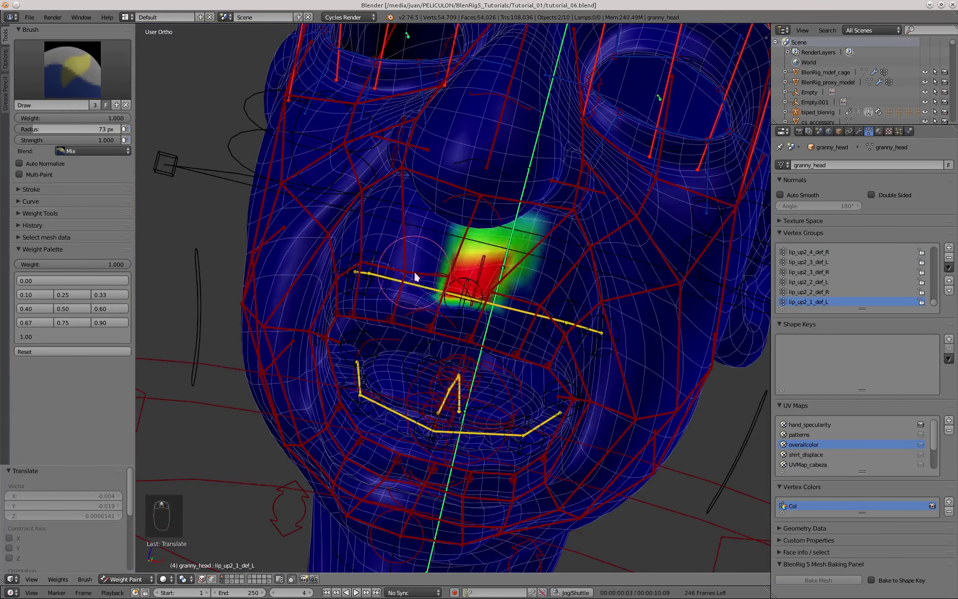
# Select the oris_up_2_def_mid bone and paint its area under the nose at 1.00, blending at 0.50
pyautogui.rightClick(414, 273)
pyautogui.moveTo(664, 360)
pyautogui.mouseDown(button='middle')
pyautogui.moveTo(769, 405)
pyautogui.moveTo(849, 380)
pyautogui.mouseUp(button='middle')
pyautogui.scroll(8, 449, 340)
pyautogui.rightClick(471, 334)
pyautogui.moveTo(450, 405)
pyautogui.mouseDown()
pyautogui.moveTo(452, 129)
pyautogui.moveTo(495, 349)
pyautogui.mouseUp()
pyautogui.moveTo(494, 349); pyautogui.dragTo(427, 308, button='middle')
pyautogui.click(72, 309)
pyautogui.scroll(-6, 428, 308)
pyautogui.scroll(6, 409, 280)
pyautogui.rightClick(393, 254)
pyautogui.moveTo(394, 254)
pyautogui.mouseDown(button='middle')
pyautogui.moveTo(475, 275)
pyautogui.moveTo(439, 261)
pyautogui.moveTo(501, 222)
pyautogui.moveTo(493, 289)
pyautogui.moveTo(443, 420)
pyautogui.moveTo(464, 299)
pyautogui.moveTo(450, 167)
pyautogui.moveTo(358, 398)
pyautogui.moveTo(299, 350)
pyautogui.mouseUp(button='middle')
# Set the weight to 1.00 and then 0.50 to continue the upper oris weights beneath the nose
pyautogui.click(71, 337)
pyautogui.rightClick(501, 222)
pyautogui.scroll(6, 501, 223)
pyautogui.scroll(-6, 493, 288)
pyautogui.scroll(3, 464, 299)
pyautogui.click(71, 309)
pyautogui.scroll(6, 358, 399)
pyautogui.scroll(-6, 357, 398)
# Select the oris_up1_2_def_L bone and paint the core of its area above the upper lip at weight 1.00
pyautogui.click(63, 339)
pyautogui.rightClick(517, 221)
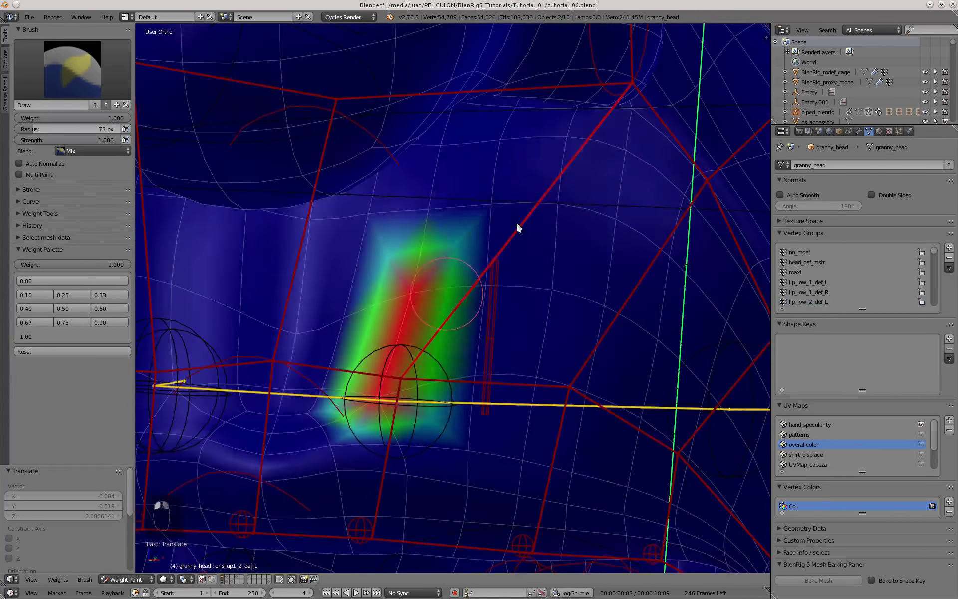
pyautogui.scroll(6, 517, 220)
pyautogui.moveTo(516, 221); pyautogui.dragTo(493, 290)
# Paint the outer falloff of the oris_up1_2_def_L area at weight 0.50
pyautogui.scroll(-6, 493, 289)
pyautogui.moveTo(493, 289); pyautogui.dragTo(308, 363, button='middle')
pyautogui.scroll(4, 308, 364)
pyautogui.click(72, 308)
pyautogui.scroll(-5, 517, 174)
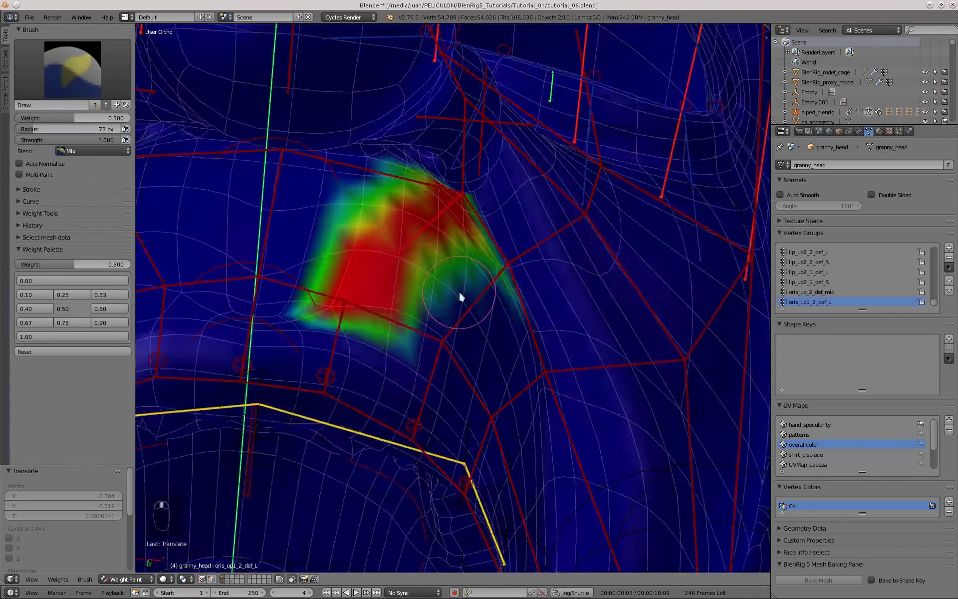
pyautogui.moveTo(460, 295); pyautogui.dragTo(464, 92, button='middle')
pyautogui.moveTo(272, 270)
pyautogui.mouseDown(button='middle')
pyautogui.moveTo(438, 424)
pyautogui.moveTo(443, 289)
pyautogui.mouseUp(button='middle')
# Set the weight to 1.00, select the next upper oris bone on the same side and paint its core area
pyautogui.click(72, 336)
pyautogui.moveTo(349, 375)
pyautogui.mouseDown(button='middle')
pyautogui.moveTo(456, 315)
pyautogui.moveTo(490, 244)
pyautogui.moveTo(430, 270)
pyautogui.moveTo(475, 175)
pyautogui.moveTo(521, 318)
pyautogui.moveTo(330, 419)
pyautogui.moveTo(432, 486)
pyautogui.moveTo(469, 331)
pyautogui.moveTo(298, 299)
pyautogui.moveTo(609, 343)
pyautogui.moveTo(550, 280)
pyautogui.moveTo(361, 345)
pyautogui.moveTo(482, 112)
pyautogui.moveTo(478, 277)
pyautogui.moveTo(553, 238)
pyautogui.moveTo(418, 369)
pyautogui.mouseUp(button='middle')
pyautogui.rightClick(491, 245)
pyautogui.rightClick(431, 270)
pyautogui.scroll(4, 475, 175)
pyautogui.rightClick(432, 325)
pyautogui.scroll(3, 361, 346)
pyautogui.rightClick(479, 333)
pyautogui.moveTo(478, 334)
pyautogui.mouseDown(button='middle')
pyautogui.moveTo(522, 248)
pyautogui.moveTo(472, 182)
pyautogui.moveTo(577, 317)
pyautogui.moveTo(548, 270)
pyautogui.moveTo(316, 299)
pyautogui.moveTo(412, 299)
pyautogui.moveTo(556, 243)
pyautogui.moveTo(421, 312)
pyautogui.moveTo(504, 330)
pyautogui.moveTo(513, 309)
pyautogui.moveTo(361, 293)
pyautogui.moveTo(540, 343)
pyautogui.moveTo(433, 263)
pyautogui.moveTo(485, 384)
pyautogui.moveTo(450, 295)
pyautogui.mouseUp(button='middle')
# Set the weight to 0.50 to blend the edges of that area, and undo the unwanted strokes
pyautogui.click(79, 309)
pyautogui.scroll(3, 449, 307)
pyautogui.hotkey('ctrl', 'z')
pyautogui.scroll(-7, 547, 269)
pyautogui.hotkey('ctrl', 'z')
pyautogui.scroll(5, 411, 299)
# Select the oris_up3_2_def_L bone and blend its weights at 0.50, undoing the stray stroke
pyautogui.rightClick(557, 243)
pyautogui.scroll(-4, 513, 309)
pyautogui.scroll(6, 513, 309)
pyautogui.scroll(-6, 361, 291)
pyautogui.scroll(5, 470, 316)
pyautogui.rightClick(540, 342)
pyautogui.click(72, 308)
pyautogui.click(486, 165)
pyautogui.rightClick(291, 82)
pyautogui.hotkey('ctrl', 'z')
pyautogui.scroll(-4, 451, 253)
pyautogui.scroll(4, 457, 220)
# Select the oris_up4_2_def_L bone near the mouth corner and paint its core at weight 1.00
pyautogui.rightClick(461, 205)
pyautogui.rightClick(578, 197)
pyautogui.moveTo(578, 197)
pyautogui.mouseDown(button='middle')
pyautogui.moveTo(432, 226)
pyautogui.moveTo(504, 341)
pyautogui.moveTo(418, 211)
pyautogui.moveTo(374, 215)
pyautogui.moveTo(311, 280)
pyautogui.moveTo(436, 343)
pyautogui.moveTo(529, 284)
pyautogui.moveTo(397, 340)
pyautogui.moveTo(412, 364)
pyautogui.moveTo(350, 325)
pyautogui.mouseUp(button='middle')
pyautogui.scroll(-2, 505, 214)
pyautogui.rightClick(504, 341)
pyautogui.scroll(5, 417, 212)
pyautogui.rightClick(589, 403)
pyautogui.click(72, 322)
pyautogui.click(72, 337)
# Undo the last stroke, erase stray weights near the mouth corner at 0.00 and return the weight to 1.00
pyautogui.hotkey('ctrl', 's')
pyautogui.scroll(4, 412, 363)
pyautogui.hotkey('ctrl', 'z')
pyautogui.click(71, 281)
pyautogui.moveTo(409, 214)
pyautogui.mouseDown(button='middle')
pyautogui.moveTo(453, 196)
pyautogui.moveTo(402, 317)
pyautogui.moveTo(437, 284)
pyautogui.moveTo(347, 308)
pyautogui.moveTo(269, 310)
pyautogui.mouseUp(button='middle')
pyautogui.click(72, 337)
# Paint the falloff of the mouth-corner oris weights at 0.50
pyautogui.rightClick(403, 318)
pyautogui.scroll(2, 347, 308)
pyautogui.click(71, 309)
pyautogui.scroll(-4, 420, 321)
pyautogui.moveTo(440, 314)
pyautogui.mouseDown(button='middle')
pyautogui.moveTo(385, 351)
pyautogui.moveTo(493, 265)
pyautogui.moveTo(454, 326)
pyautogui.moveTo(616, 334)
pyautogui.moveTo(449, 299)
pyautogui.mouseUp(button='middle')
# Select the oris_low3_2_def_L bone, paint its core at 1.00 and blend around it at 0.50
pyautogui.rightClick(493, 275)
pyautogui.scroll(3, 454, 325)
pyautogui.rightClick(616, 334)
pyautogui.click(64, 337)
pyautogui.scroll(3, 387, 209)
pyautogui.moveTo(387, 210); pyautogui.dragTo(420, 281, button='middle')
pyautogui.click(72, 308)
pyautogui.scroll(-5, 419, 280)
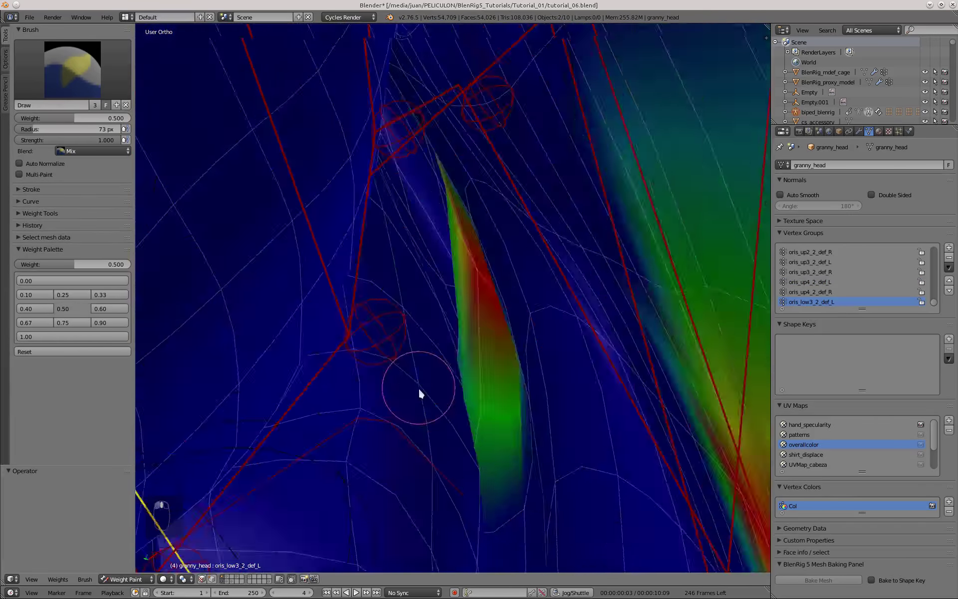
# In Edit Mode, select an edge loop around the mouth area and grow the selection, returning to Weight Paint mode
pyautogui.moveTo(418, 387); pyautogui.dragTo(433, 310, button='middle')
pyautogui.scroll(5, 433, 311)
pyautogui.press('Tab')
pyautogui.press('z')
pyautogui.moveTo(271, 246); pyautogui.dragTo(370, 322, button='middle')
pyautogui.keyDown('alt'); pyautogui.rightClick(370, 321); pyautogui.keyUp('alt')
pyautogui.press('ctrl+KP_Add')
pyautogui.press('z')
pyautogui.press('Tab')
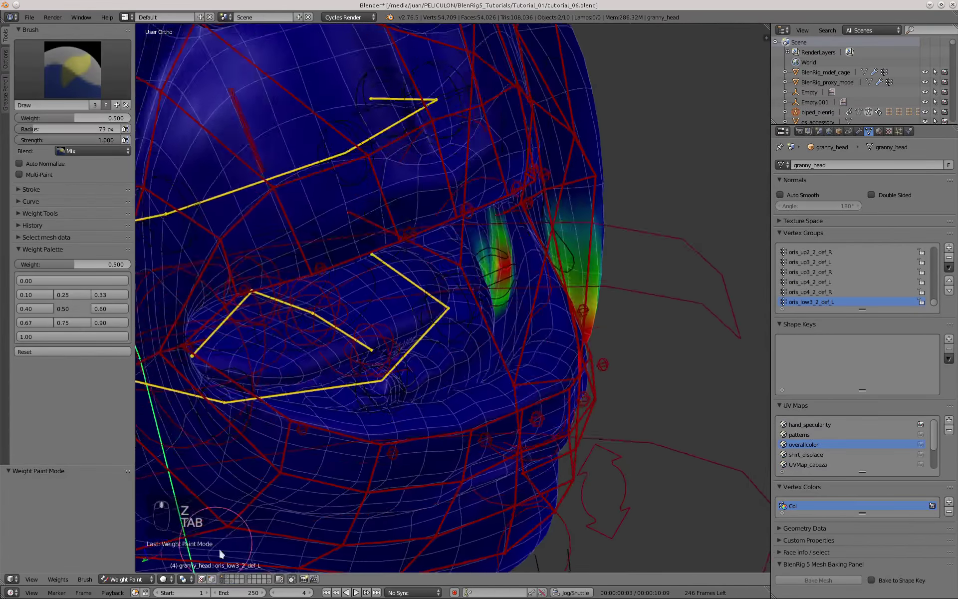
# Turn on selection masking for painting and touch up the oris_low3_2_def_L weights at 0.50, undoing unwanted strokes
pyautogui.press('a')
pyautogui.scroll(7, 416, 82)
pyautogui.keyDown('shift'); pyautogui.moveTo(416, 83); pyautogui.dragTo(421, 168, button='middle'); pyautogui.keyUp('shift')
pyautogui.scroll(-4, 501, 427)
pyautogui.moveTo(500, 428)
pyautogui.mouseDown(button='middle')
pyautogui.moveTo(378, 349)
pyautogui.moveTo(391, 310)
pyautogui.moveTo(454, 281)
pyautogui.mouseUp(button='middle')
pyautogui.scroll(7, 391, 310)
pyautogui.hotkey('ctrl', 'z')
pyautogui.hotkey('ctrl', 'z')
pyautogui.scroll(3, 372, 382)
pyautogui.scroll(-9, 372, 382)
pyautogui.moveTo(372, 382)
pyautogui.mouseDown(button='middle')
pyautogui.moveTo(477, 322)
pyautogui.moveTo(427, 288)
pyautogui.mouseUp(button='middle')
pyautogui.hotkey('ctrl', 'z')
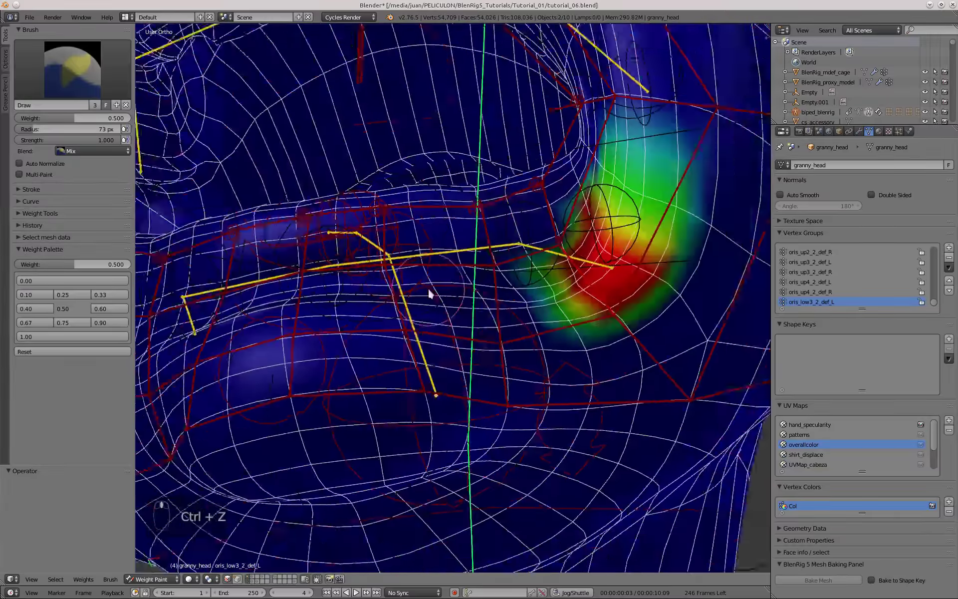
# Select the oris_low2_2_def_L bone and paint its core area below the lower lip at weight 1.00
pyautogui.click(72, 336)
pyautogui.scroll(4, 427, 287)
pyautogui.rightClick(436, 282)
pyautogui.moveTo(437, 282)
pyautogui.mouseDown()
pyautogui.moveTo(452, 250)
pyautogui.moveTo(525, 275)
pyautogui.mouseUp()
# Blend the oris_low2_2_def_L edges at 0.50 and clean up the spill-over at 0.00
pyautogui.click(72, 308)
pyautogui.scroll(-3, 525, 276)
pyautogui.click(72, 281)
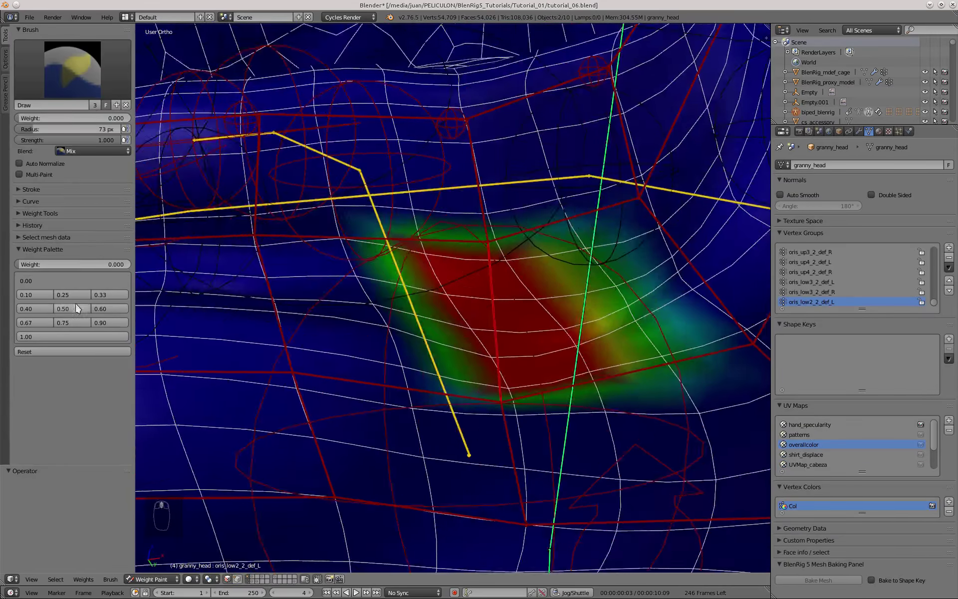
pyautogui.click(75, 308)
pyautogui.moveTo(399, 300); pyautogui.dragTo(413, 267, button='middle')
pyautogui.rightClick(490, 368)
pyautogui.rightClick(414, 267)
# Paint the remaining oris_low2_2_def_L core on the inner side of the lower lip at weight 1.00
pyautogui.scroll(4, 414, 267)
pyautogui.moveTo(414, 267)
pyautogui.mouseDown()
pyautogui.moveTo(457, 338)
pyautogui.moveTo(503, 309)
pyautogui.mouseUp()
pyautogui.click(72, 336)
pyautogui.scroll(-3, 504, 309)
pyautogui.moveTo(504, 310); pyautogui.dragTo(416, 285, button='middle')
pyautogui.scroll(3, 417, 285)
pyautogui.moveTo(449, 219); pyautogui.dragTo(539, 235)
# Blend the inner edges of the oris_low2_2_def_L area at 0.50 and undo the last stroke
pyautogui.click(67, 308)
pyautogui.scroll(-4, 409, 292)
pyautogui.click(409, 295)
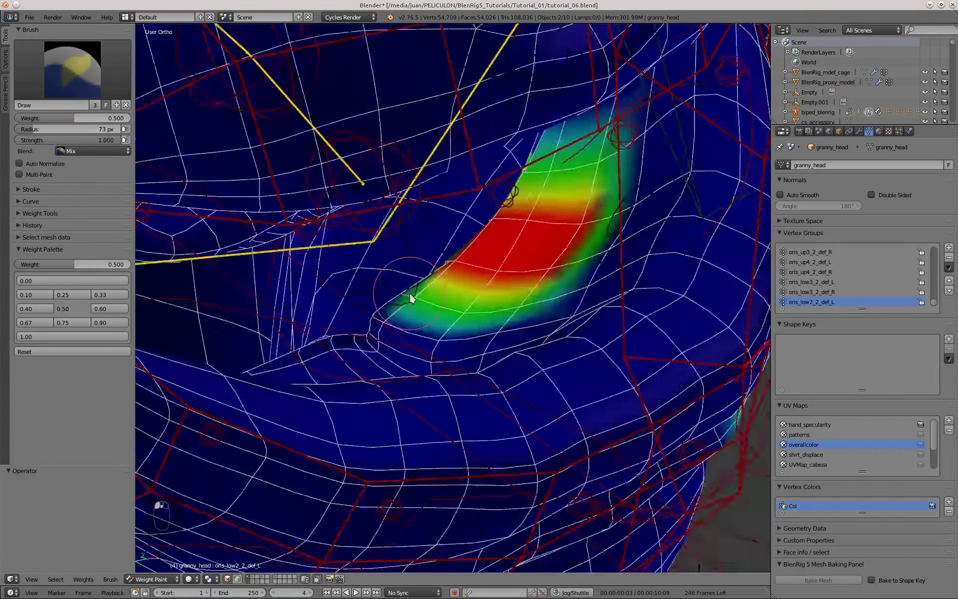
pyautogui.moveTo(409, 294); pyautogui.dragTo(447, 289, button='middle')
pyautogui.hotkey('ctrl', 'z')
pyautogui.scroll(8, 424, 285)
pyautogui.scroll(-8, 399, 277)
# Set the weight to 1.00, toggle the selection off and on, and select the oris_low1_2_def_L bone
pyautogui.click(74, 336)
pyautogui.scroll(2, 453, 300)
pyautogui.press('a')
pyautogui.press('a')
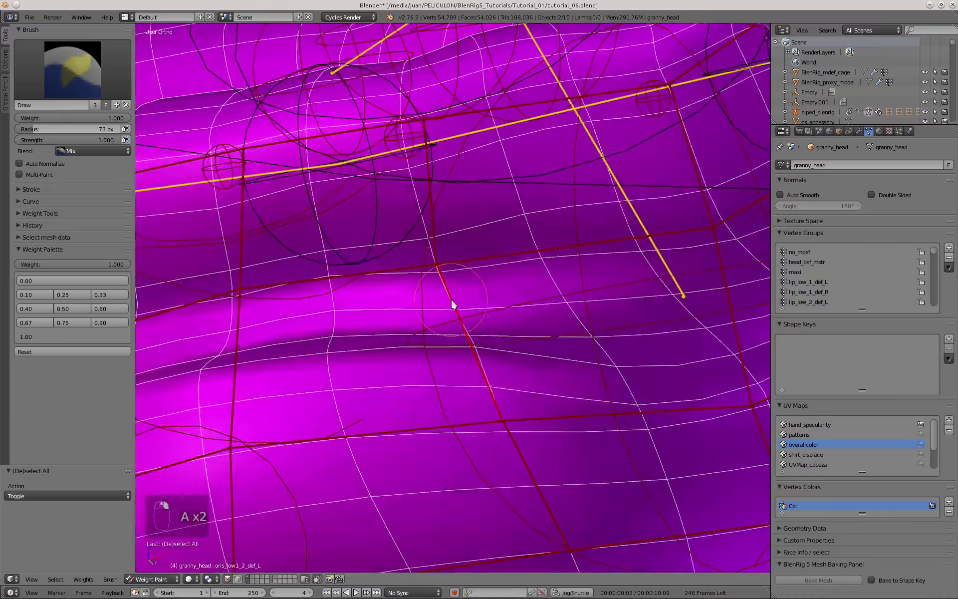
pyautogui.rightClick(453, 303)
# Paint the falloff on both sides of the oris_low1_2_def_L bone at weight 0.50
pyautogui.click(72, 309)
pyautogui.moveTo(514, 334)
pyautogui.mouseDown(button='middle')
pyautogui.moveTo(562, 306)
pyautogui.moveTo(529, 310)
pyautogui.mouseUp(button='middle')
pyautogui.moveTo(569, 270); pyautogui.dragTo(599, 389)
pyautogui.moveTo(329, 280); pyautogui.dragTo(320, 409)
# Paint the central strip of the oris_low1_2_def_L area at 1.00 and continue its falloff at 0.50
pyautogui.click(72, 336)
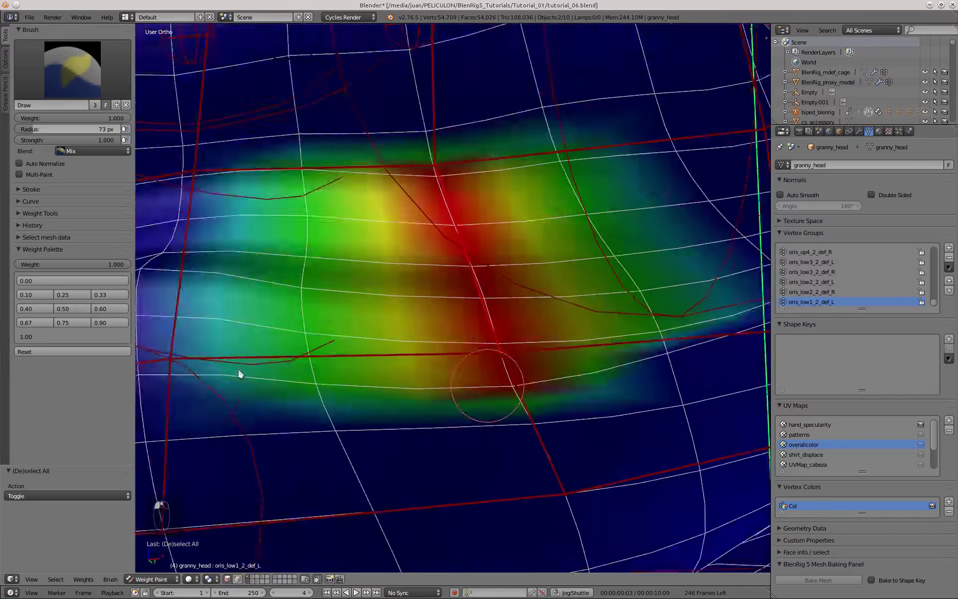
pyautogui.click(72, 308)
pyautogui.scroll(-10, 439, 320)
pyautogui.moveTo(440, 319); pyautogui.dragTo(519, 315, button='middle')
pyautogui.scroll(5, 519, 314)
# Set the weight to 1.00 to extend the oris_low1_2_def_L area onto the inner side of the lower lip
pyautogui.click(73, 336)
pyautogui.moveTo(597, 344); pyautogui.dragTo(560, 340, button='middle')
pyautogui.rightClick(636, 315)
pyautogui.rightClick(542, 368)
pyautogui.scroll(6, 430, 214)
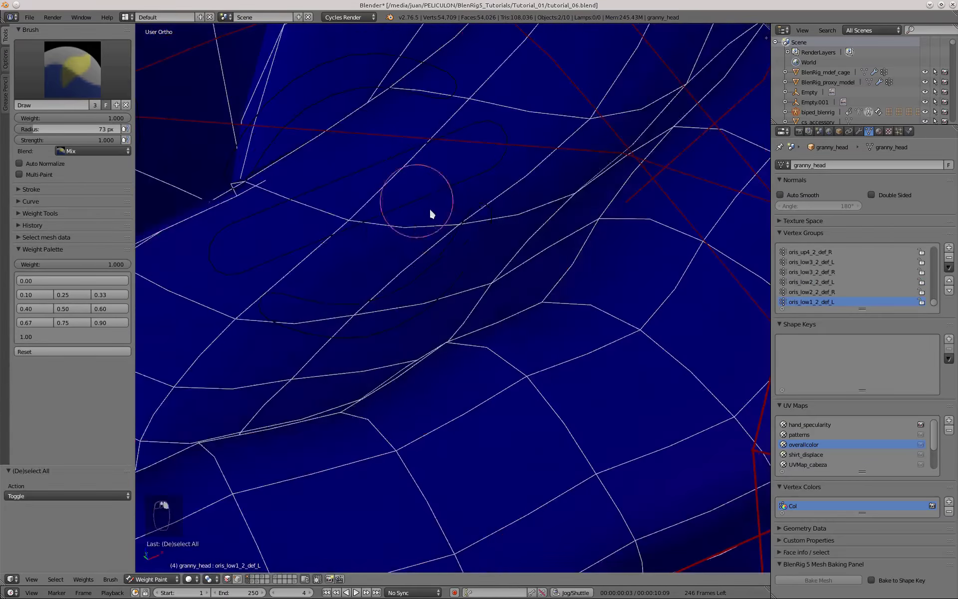
# Paint the inner oris_low1_2_def_L falloff at 0.50 and fill its core at 1.00
pyautogui.moveTo(430, 214); pyautogui.dragTo(377, 205, button='middle')
pyautogui.click(73, 309)
pyautogui.moveTo(499, 234); pyautogui.dragTo(385, 312, button='middle')
pyautogui.scroll(-6, 385, 311)
pyautogui.scroll(6, 385, 311)
pyautogui.click(72, 336)
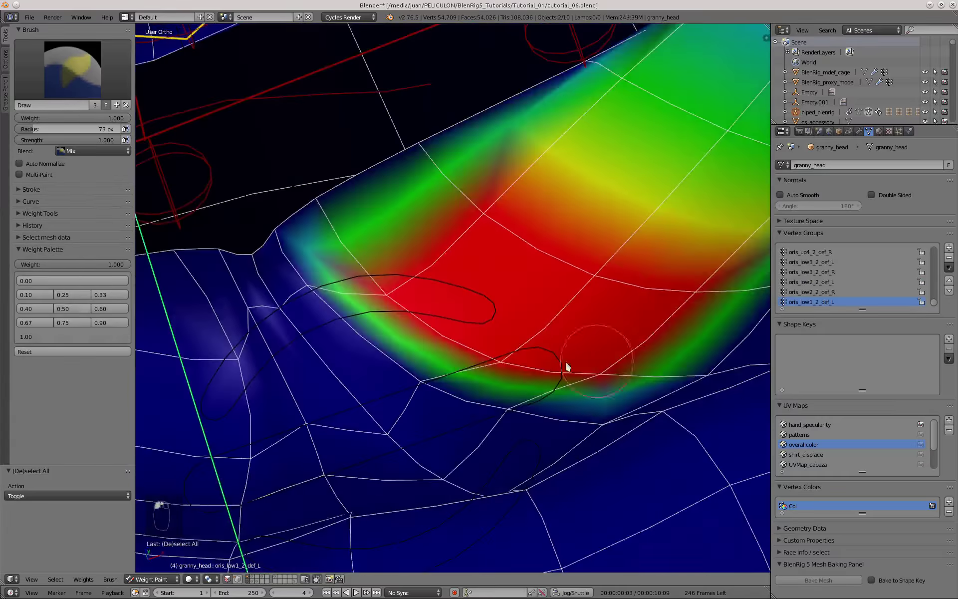
# Finish the inner oris_low1_2_def_L falloff at 0.50 and paint the core of the oris_low_2_def_mid bone at 1.00
pyautogui.click(73, 308)
pyautogui.scroll(-6, 451, 310)
pyautogui.rightClick(476, 380)
pyautogui.click(72, 337)
pyautogui.moveTo(477, 295); pyautogui.dragTo(454, 470)
# Paint the oris_low_2_def_mid falloff on both sides at 0.50 and fill its central strip at 1.00
pyautogui.click(72, 309)
pyautogui.scroll(-5, 557, 314)
pyautogui.moveTo(558, 313)
pyautogui.mouseDown(button='middle')
pyautogui.moveTo(568, 485)
pyautogui.moveTo(511, 242)
pyautogui.mouseUp(button='middle')
pyautogui.scroll(4, 510, 242)
pyautogui.moveTo(452, 210); pyautogui.dragTo(522, 357)
pyautogui.click(72, 336)
pyautogui.moveTo(407, 215); pyautogui.dragTo(424, 300)
pyautogui.scroll(6, 375, 201)
pyautogui.scroll(-10, 375, 201)
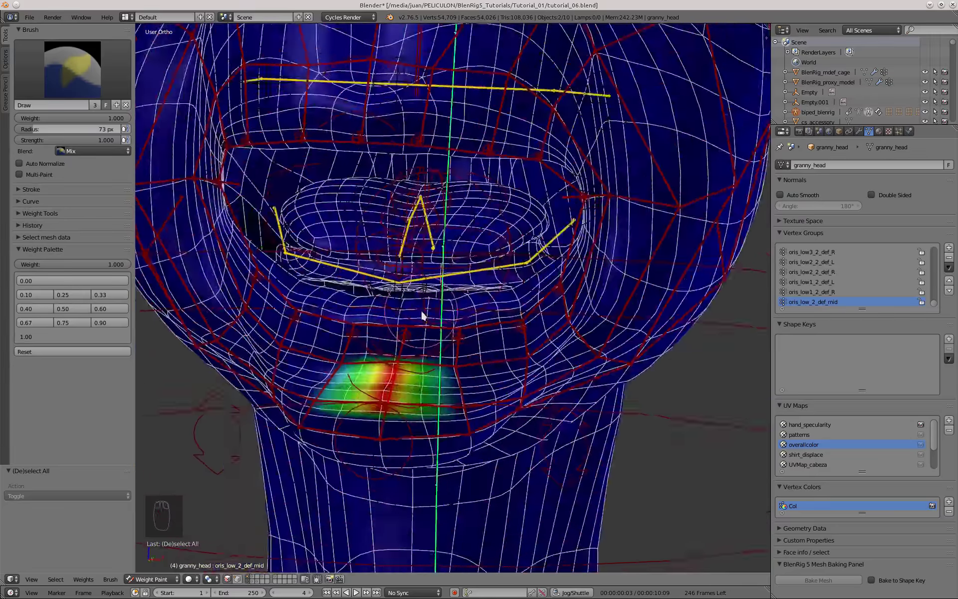
# Reveal the hidden head geometry and clear the location, rotation and scale of all pose bones
pyautogui.press('Tab')
pyautogui.hotkey('alt', 'h')
pyautogui.press('a')
pyautogui.press('Tab')
pyautogui.press('a')
pyautogui.press('a')
pyautogui.press('a')
pyautogui.press('a')
pyautogui.press('a')
pyautogui.hotkey('alt', 'g')
pyautogui.hotkey('alt', 'r')
pyautogui.hotkey('alt', 's')
pyautogui.press('a')
# Pose the lower face for painting by rotating a facial control about -11°
pyautogui.scroll(-3, 500, 279)
pyautogui.rightClick(649, 269)
pyautogui.press('g')
pyautogui.press('r')
pyautogui.click(637, 294)
pyautogui.moveTo(637, 295)
pyautogui.mouseDown(button='middle')
pyautogui.moveTo(520, 312)
pyautogui.moveTo(504, 301)
pyautogui.mouseUp(button='middle')
# Select the lip_low3_1_def_L bone and paint its area below the lower lip at 1.00, with falloff at 0.50 and 0.25
pyautogui.rightClick(504, 300)
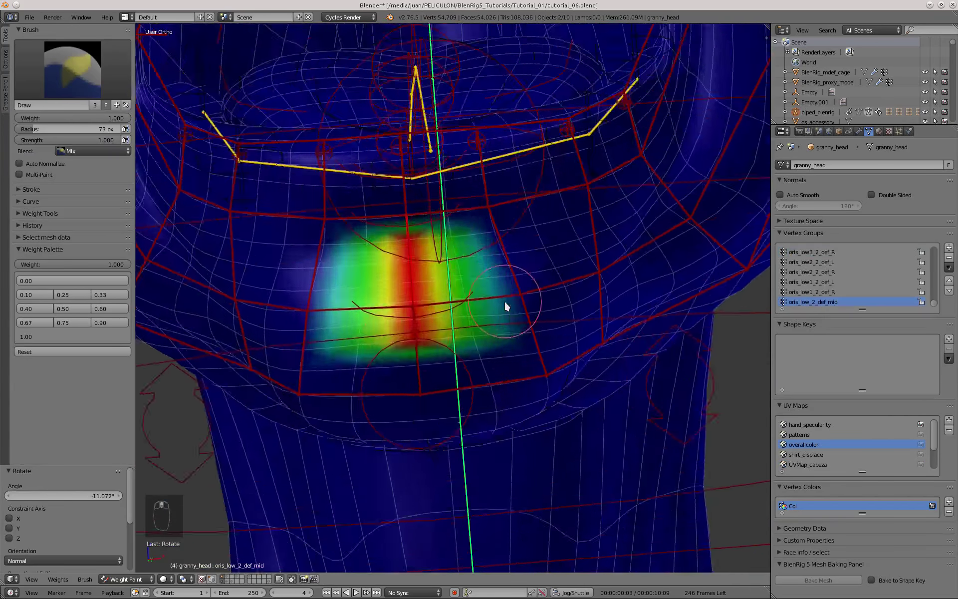
pyautogui.rightClick(494, 304)
pyautogui.moveTo(389, 319); pyautogui.dragTo(599, 350)
pyautogui.scroll(3, 424, 275)
pyautogui.click(72, 309)
pyautogui.click(72, 295)
pyautogui.moveTo(419, 224); pyautogui.dragTo(606, 282)
pyautogui.scroll(-4, 606, 282)
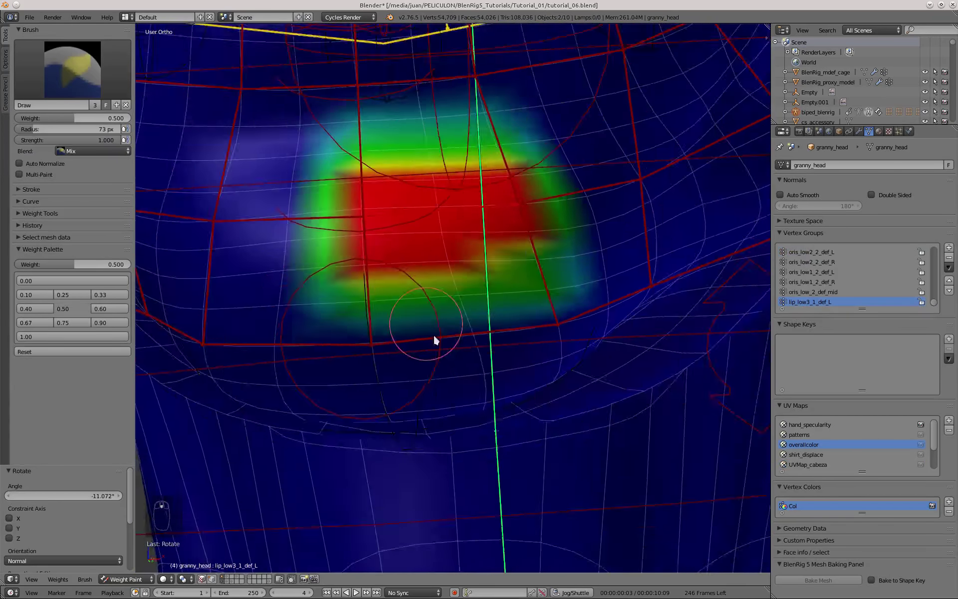
# Set the weight to 1.00, move a mouth control by X -0.005, Y -0.035, Z -0.019, and reselect the lip_low3_1_def_L bone
pyautogui.click(72, 336)
pyautogui.moveTo(433, 334)
pyautogui.mouseDown(button='middle')
pyautogui.moveTo(379, 450)
pyautogui.moveTo(346, 223)
pyautogui.mouseUp(button='middle')
pyautogui.rightClick(346, 222)
pyautogui.press('g')
pyautogui.click(295, 349)
pyautogui.moveTo(295, 348); pyautogui.dragTo(364, 343, button='middle')
pyautogui.rightClick(337, 192)
pyautogui.scroll(4, 334, 199)
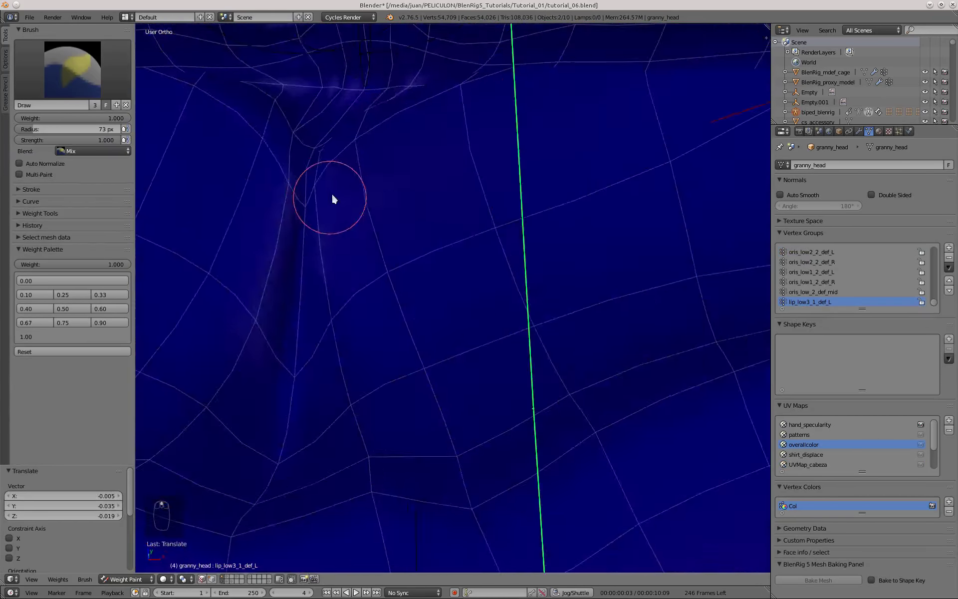
# Continue the lip_low3_1_def_L falloff at 0.50
pyautogui.moveTo(333, 199); pyautogui.dragTo(464, 162, button='middle')
pyautogui.click(73, 309)
pyautogui.moveTo(525, 208); pyautogui.dragTo(494, 235, button='middle')
pyautogui.moveTo(494, 234); pyautogui.dragTo(405, 231)
pyautogui.scroll(-5, 405, 233)
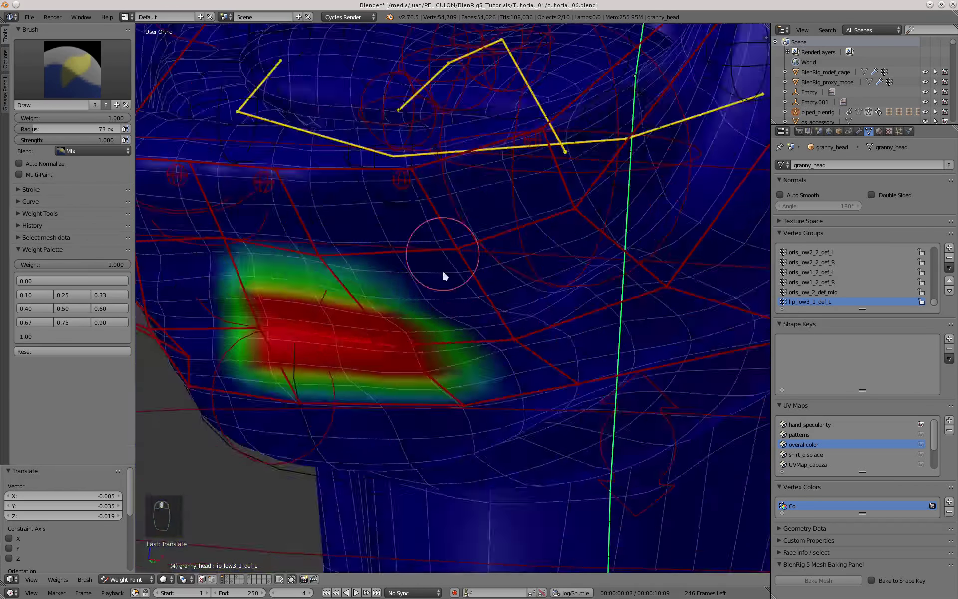
# Select the lip_low3_2_def_L bone and paint its area with a 0.25 outer falloff and a 1.00 core
pyautogui.rightClick(460, 390)
pyautogui.rightClick(445, 343)
pyautogui.scroll(6, 445, 343)
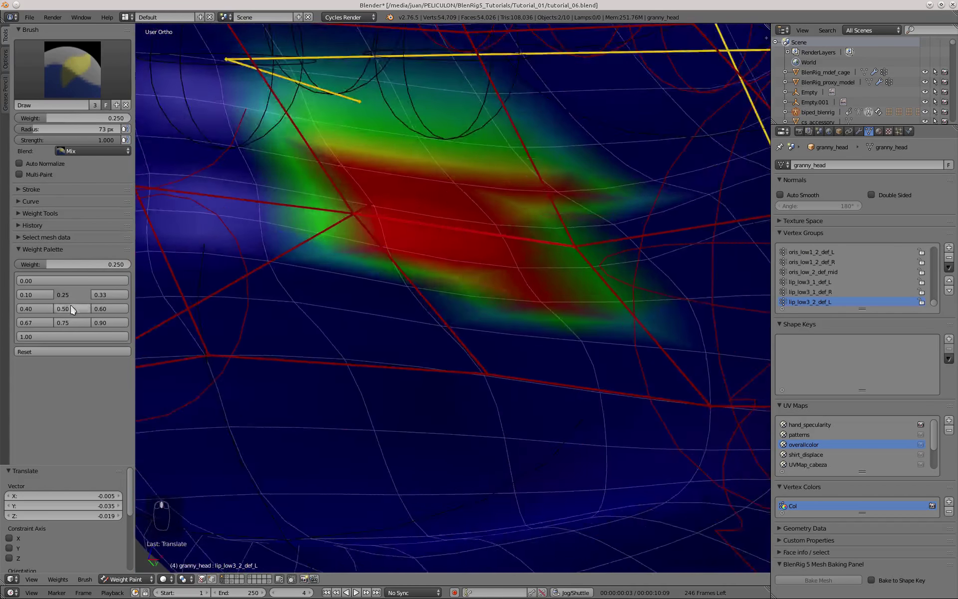
pyautogui.click(72, 336)
pyautogui.rightClick(241, 300)
pyautogui.scroll(4, 421, 403)
pyautogui.scroll(3, 539, 107)
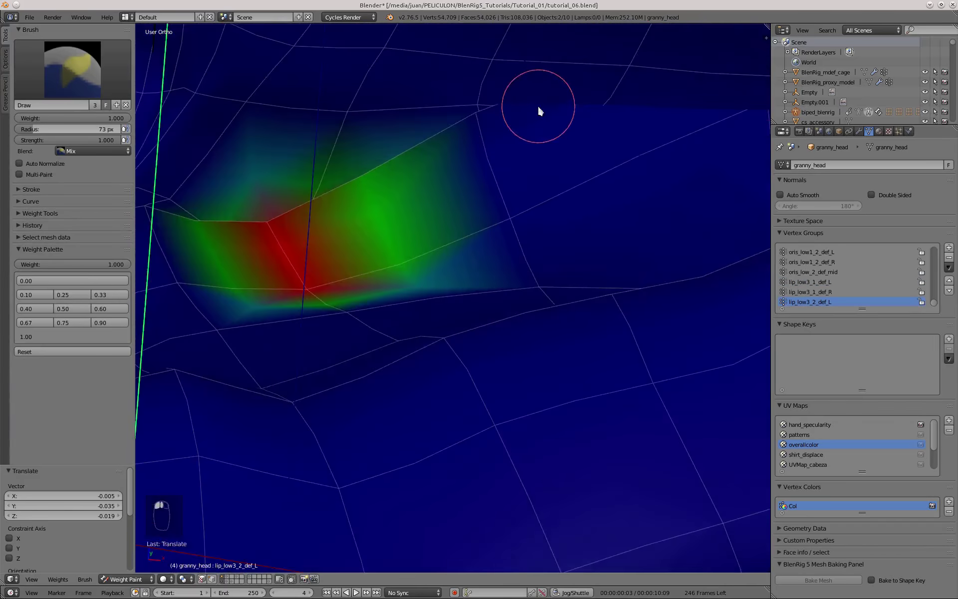
# Undo the last lip_low3_2_def_L stroke and hide the mouth-interior geometry grown five times from the edge loop inside the mouth
pyautogui.hotkey('ctrl', 'z')
pyautogui.scroll(-3, 436, 248)
pyautogui.press('Tab')
pyautogui.press('z')
pyautogui.scroll(-3, 378, 421)
pyautogui.rightClick(302, 202)
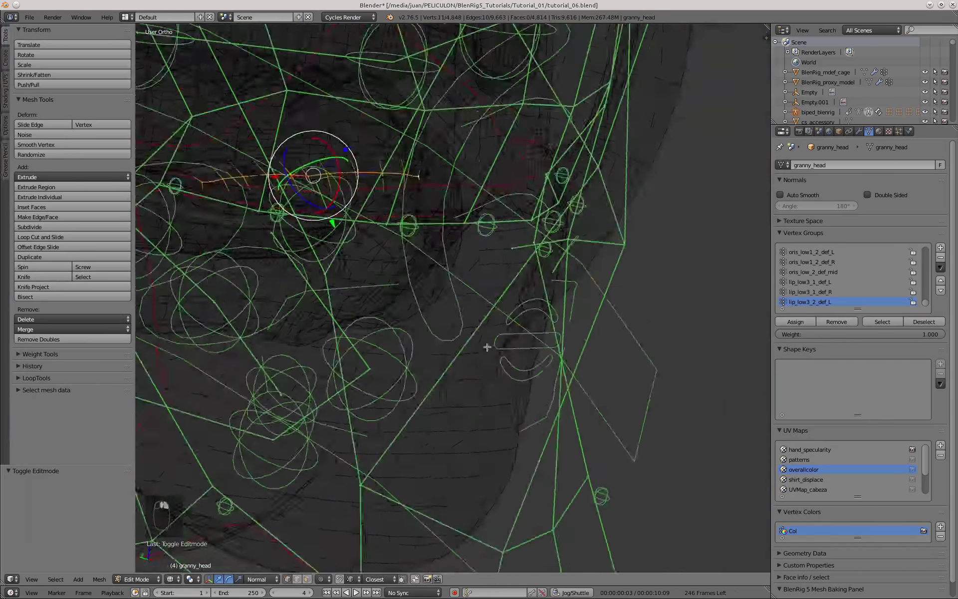
pyautogui.press('ctrl+KP_Add')
pyautogui.press('ctrl+KP_Add')
pyautogui.press('ctrl+KP_Add')
pyautogui.press('ctrl+KP_Add')
pyautogui.press('ctrl+KP_Add')
pyautogui.press('h')
pyautogui.press('Tab')
pyautogui.scroll(4, 401, 295)
pyautogui.press('a')
pyautogui.scroll(-3, 402, 298)
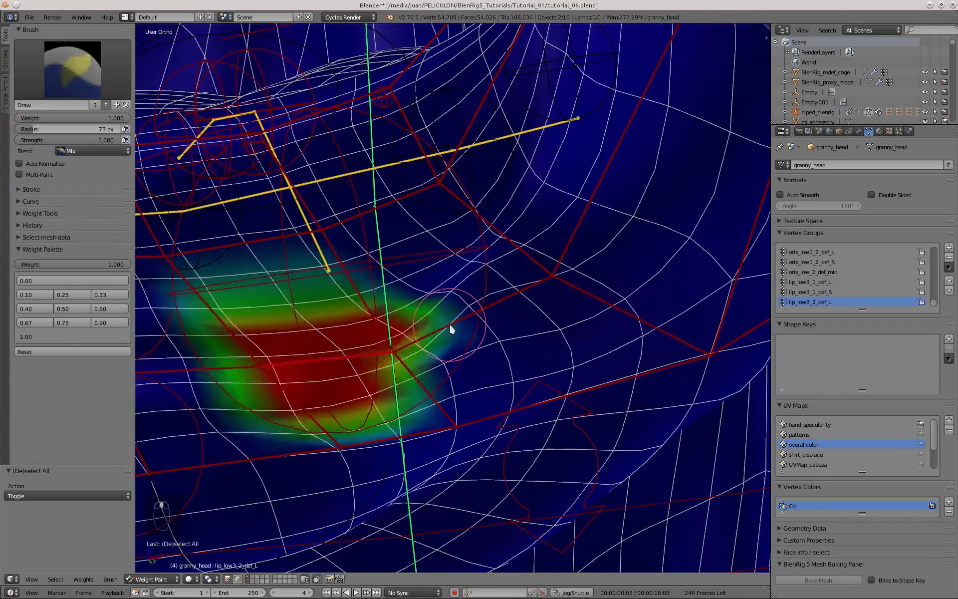
# Start the lip_low3_3_def_L area and refine the neighbouring lip_low3_2_def_L falloff at 0.50
pyautogui.keyDown('ctrl'); pyautogui.rightClick(428, 312); pyautogui.keyUp('ctrl')
pyautogui.scroll(4, 517, 327)
pyautogui.scroll(-3, 494, 317)
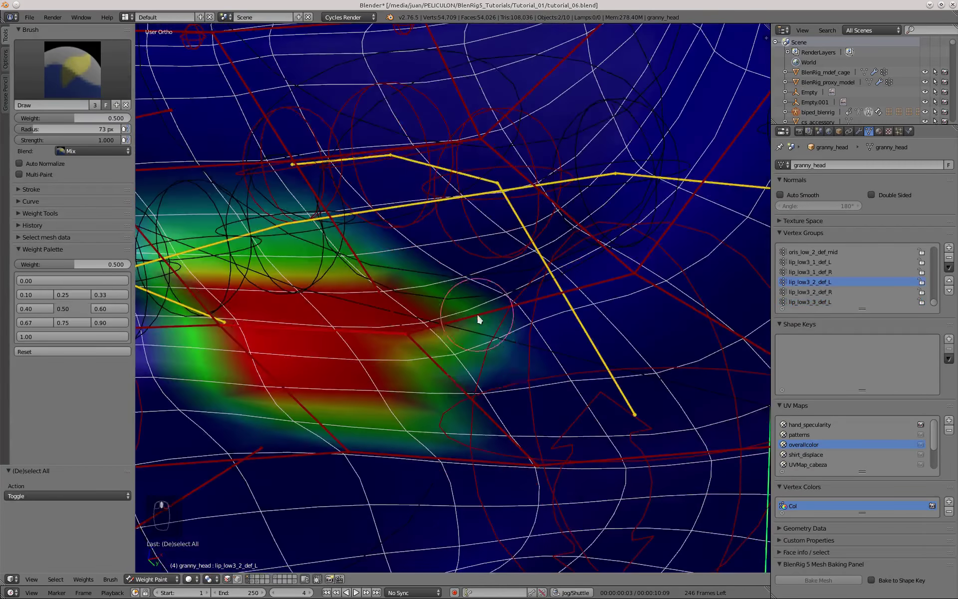
# Paint the outer falloff of the lip_low3_3_def_L area at 0.25
pyautogui.scroll(3, 541, 267)
pyautogui.click(72, 294)
pyautogui.scroll(-3, 554, 430)
pyautogui.scroll(3, 332, 278)
pyautogui.scroll(-3, 332, 278)
# Fill the core of the lip_low3_3_def_L area at 1.00
pyautogui.click(73, 336)
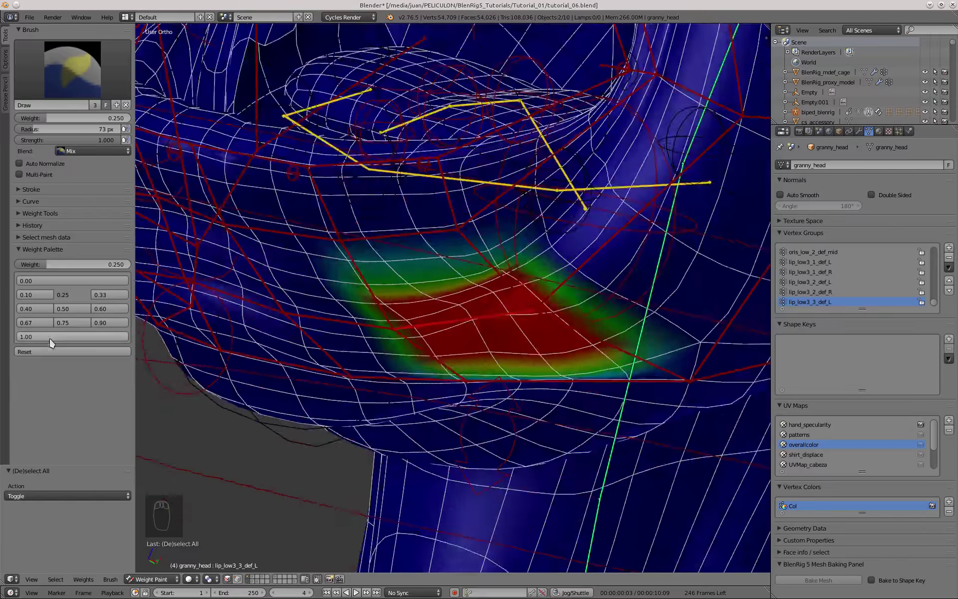
pyautogui.scroll(4, 384, 199)
pyautogui.scroll(-3, 390, 209)
pyautogui.scroll(5, 479, 267)
pyautogui.scroll(-3, 478, 267)
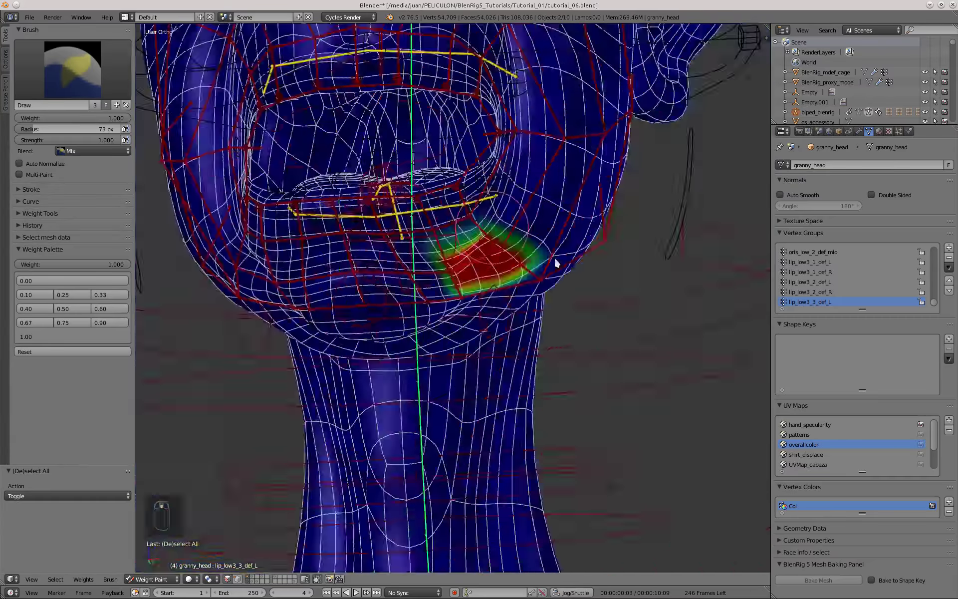
# Select the lip_low3_4_def_L bone and paint its area around the mouth corner at 1.00 with a 0.50 falloff
pyautogui.scroll(4, 554, 261)
pyautogui.keyDown('ctrl'); pyautogui.rightClick(547, 203); pyautogui.keyUp('ctrl')
pyautogui.scroll(3, 578, 150)
pyautogui.scroll(-3, 535, 332)
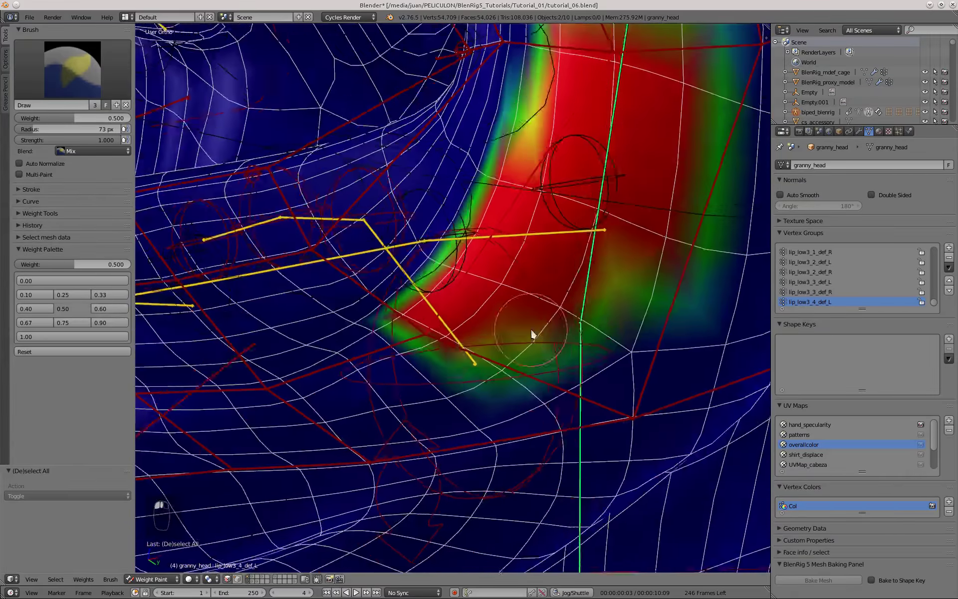
pyautogui.scroll(5, 541, 128)
pyautogui.scroll(-3, 430, 323)
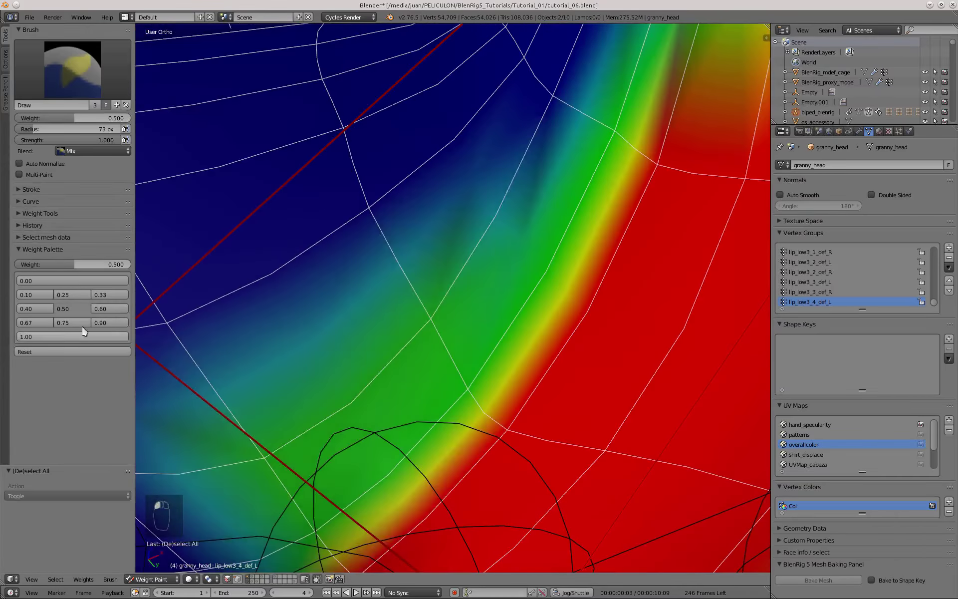
# Extend the lip_low3_4_def_L area inside the mouth corner at 1.00 and its falloff at 0.50
pyautogui.click(73, 336)
pyautogui.scroll(4, 432, 335)
pyautogui.scroll(-3, 432, 334)
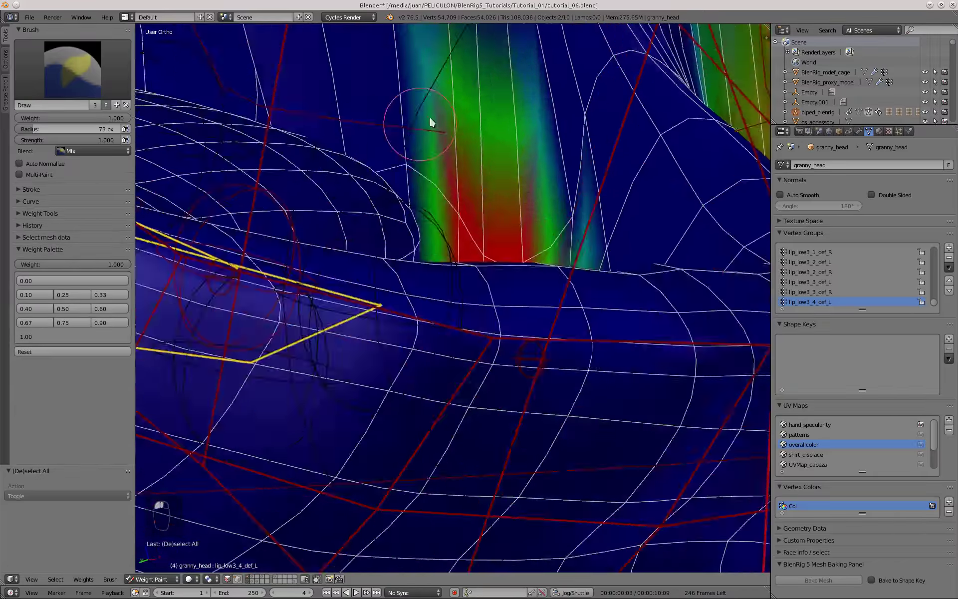
pyautogui.click(73, 308)
pyautogui.scroll(4, 437, 253)
pyautogui.scroll(-3, 388, 308)
pyautogui.click(73, 336)
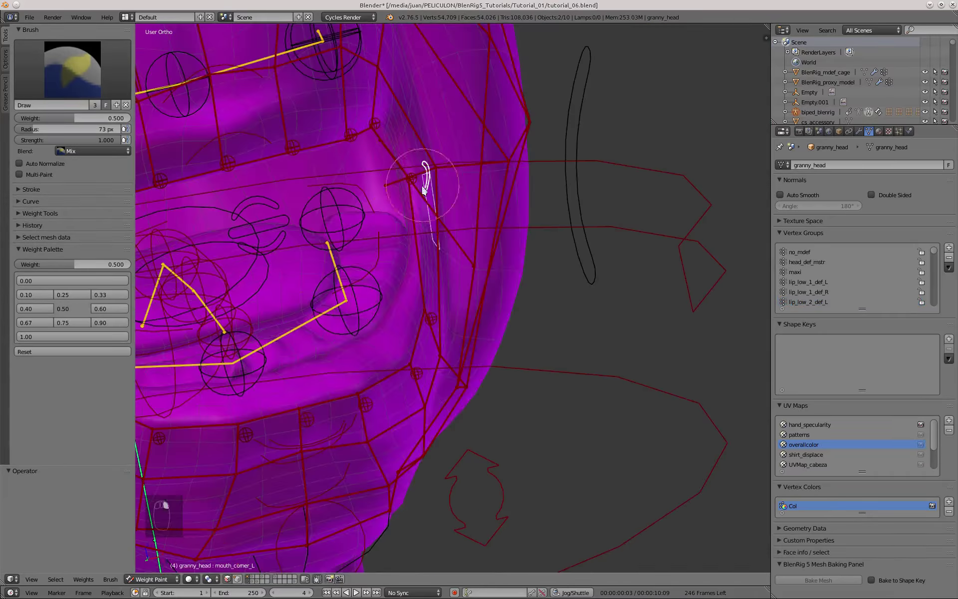
# Move the mouth_corner_L control by X 0.025, Y -0.006, Z -0.007 and continue the lip_low3_4_def_L area at 1.00
pyautogui.press('g')
pyautogui.click(521, 323)
pyautogui.scroll(4, 622, 317)
pyautogui.moveTo(501, 277); pyautogui.dragTo(469, 299)
pyautogui.scroll(-3, 410, 315)
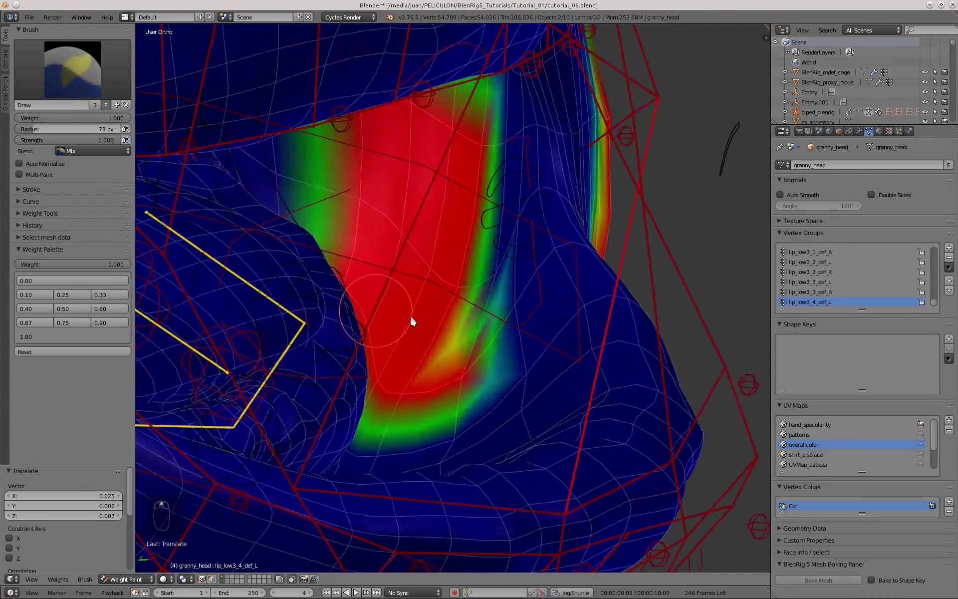
# Set the weight to 0.50 for the lip_low3_4_def_L falloff and save the file
pyautogui.click(72, 309)
pyautogui.hotkey('ctrl', 's')
pyautogui.moveTo(411, 315); pyautogui.dragTo(407, 345, button='middle')
pyautogui.scroll(4, 435, 284)
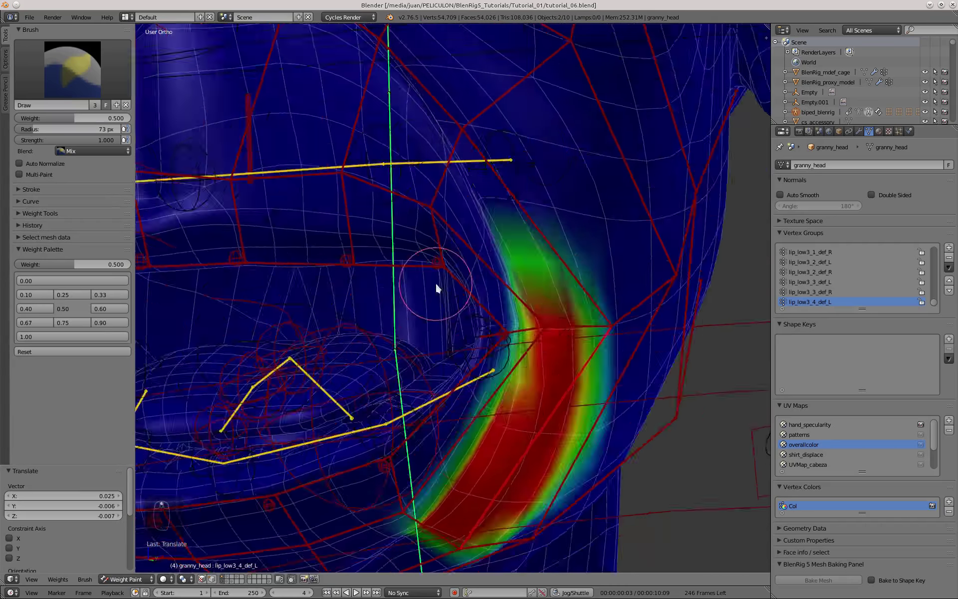
# Select the lip_up3_4_def_L bone and paint its area above the mouth corner at 0.50 and 1.00
pyautogui.moveTo(436, 286); pyautogui.dragTo(465, 287, button='middle')
pyautogui.rightClick(603, 321)
pyautogui.rightClick(569, 157)
pyautogui.moveTo(569, 157); pyautogui.dragTo(560, 170, button='middle')
pyautogui.scroll(3, 574, 169)
pyautogui.scroll(-2, 379, 338)
pyautogui.moveTo(499, 370); pyautogui.dragTo(504, 385)
pyautogui.moveTo(505, 384)
pyautogui.mouseDown(button='middle')
pyautogui.moveTo(499, 220)
pyautogui.moveTo(560, 205)
pyautogui.moveTo(416, 283)
pyautogui.mouseUp(button='middle')
pyautogui.click(72, 337)
pyautogui.rightClick(343, 342)
pyautogui.moveTo(344, 347); pyautogui.dragTo(359, 387, button='middle')
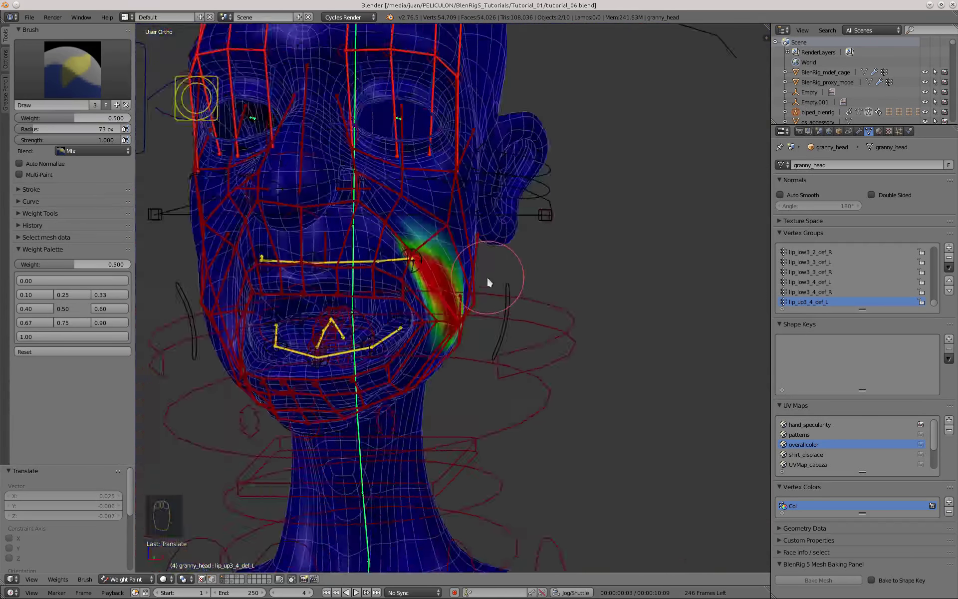
# Select the lip_up3_3_def_L bone and paint its core at 1.00 and its falloff at 0.50
pyautogui.click(72, 336)
pyautogui.scroll(7, 477, 276)
pyautogui.rightClick(467, 274)
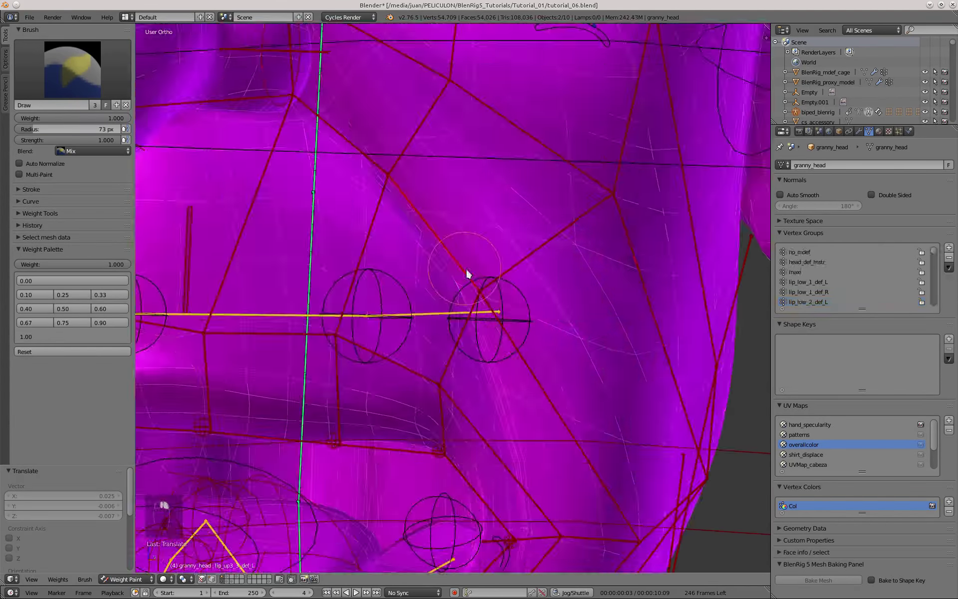
pyautogui.moveTo(467, 275); pyautogui.dragTo(407, 203)
pyautogui.click(64, 308)
pyautogui.moveTo(419, 275)
pyautogui.mouseDown(button='middle')
pyautogui.moveTo(454, 312)
pyautogui.moveTo(240, 270)
pyautogui.moveTo(395, 285)
pyautogui.moveTo(329, 218)
pyautogui.moveTo(409, 276)
pyautogui.moveTo(320, 279)
pyautogui.mouseUp(button='middle')
pyautogui.scroll(4, 240, 265)
pyautogui.scroll(-6, 240, 259)
# Select the lip_up3_2_def_L bone and paint the core of its area beside the nostril at 1.00
pyautogui.rightClick(409, 276)
pyautogui.scroll(4, 320, 279)
pyautogui.click(73, 337)
pyautogui.moveTo(449, 210)
pyautogui.mouseDown(button='middle')
pyautogui.moveTo(306, 199)
pyautogui.moveTo(486, 231)
pyautogui.moveTo(422, 200)
pyautogui.mouseUp(button='middle')
pyautogui.scroll(3, 421, 200)
pyautogui.rightClick(421, 199)
pyautogui.moveTo(421, 199); pyautogui.dragTo(492, 237)
pyautogui.scroll(-4, 380, 224)
# Paint the outer lip_up3_2_def_L falloff at 0.25 and continue its core at 1.00
pyautogui.moveTo(483, 188); pyautogui.dragTo(324, 226, button='middle')
pyautogui.click(72, 337)
pyautogui.scroll(3, 457, 240)
pyautogui.click(72, 294)
pyautogui.moveTo(457, 240); pyautogui.dragTo(491, 280)
pyautogui.moveTo(399, 185)
pyautogui.mouseDown(button='middle')
pyautogui.moveTo(358, 140)
pyautogui.moveTo(469, 252)
pyautogui.mouseUp(button='middle')
pyautogui.click(73, 336)
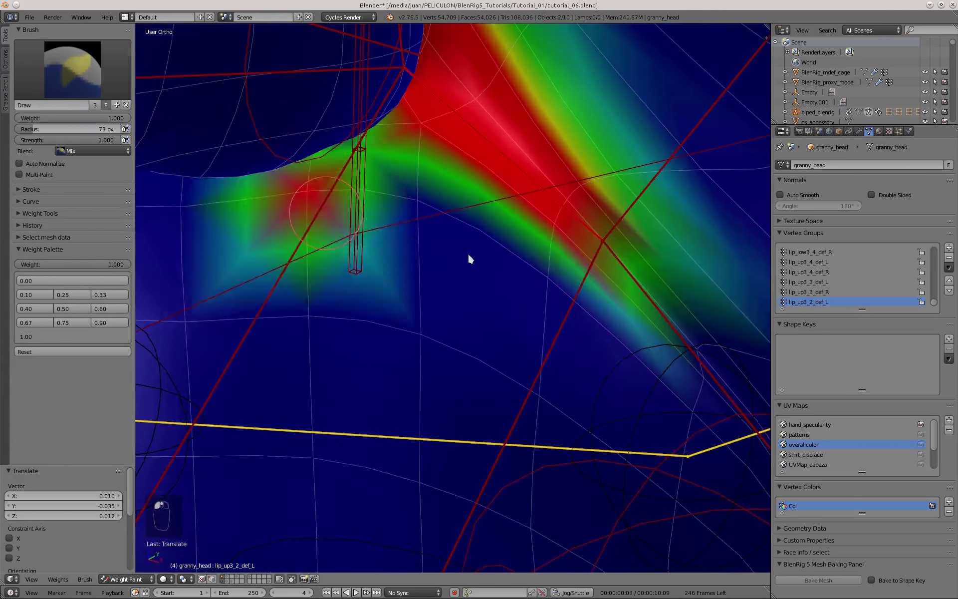
# Refine the lip_up3_2_def_L falloff under the nose at 0.50 and 0.25
pyautogui.click(72, 309)
pyautogui.moveTo(399, 270); pyautogui.dragTo(306, 299)
pyautogui.click(72, 295)
pyautogui.scroll(-3, 353, 184)
# Undo the last stroke made at 1.00 and paint the falloff above the upper lip at 0.25
pyautogui.click(72, 337)
pyautogui.moveTo(353, 184)
pyautogui.mouseDown(button='middle')
pyautogui.moveTo(340, 213)
pyautogui.moveTo(422, 211)
pyautogui.moveTo(504, 250)
pyautogui.mouseUp(button='middle')
pyautogui.hotkey('ctrl', 'z')
pyautogui.scroll(-2, 466, 227)
pyautogui.click(72, 295)
pyautogui.scroll(7, 466, 227)
pyautogui.moveTo(349, 285); pyautogui.dragTo(613, 287)
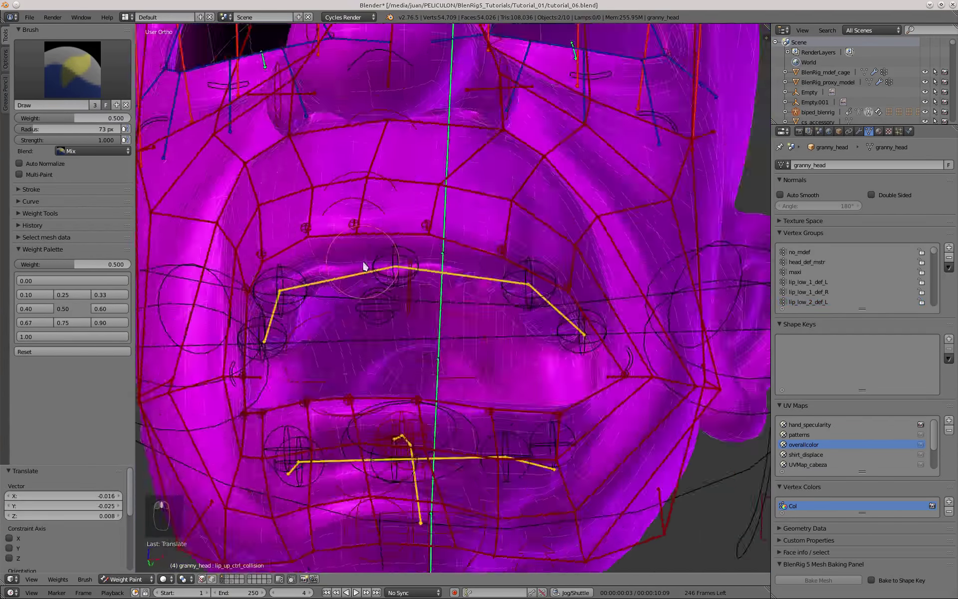
# Paint the nose_frown_1_def_L area at 1.00 with a 0.50 falloff, and the lev1_1_def_L falloff at 0.25
pyautogui.click(94, 336)
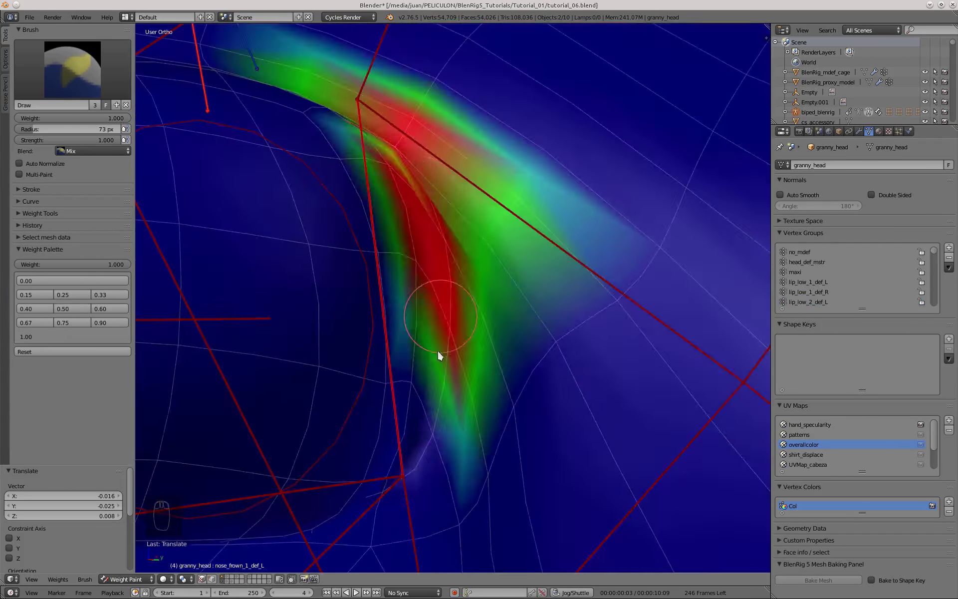
pyautogui.click(79, 308)
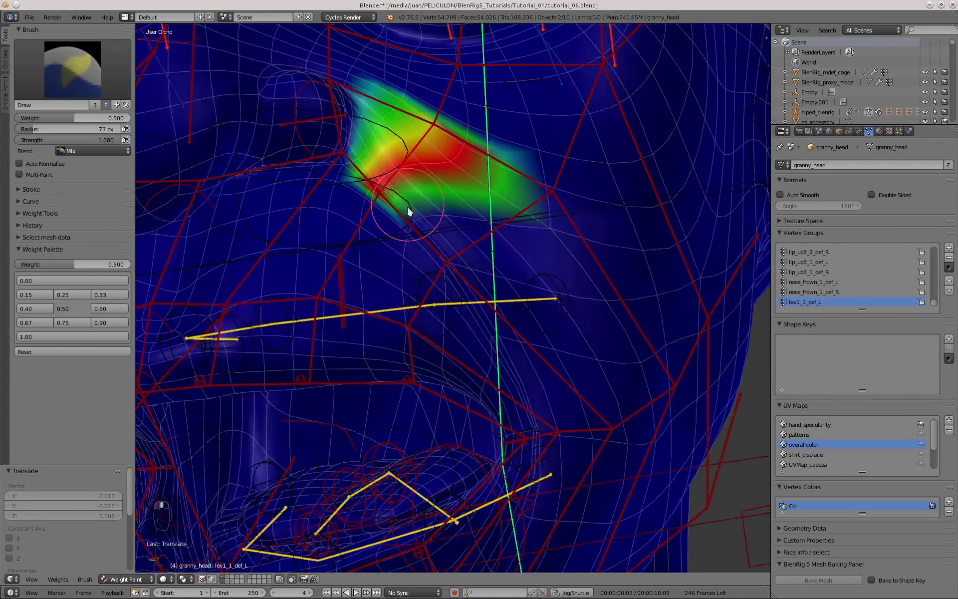
pyautogui.click(63, 294)
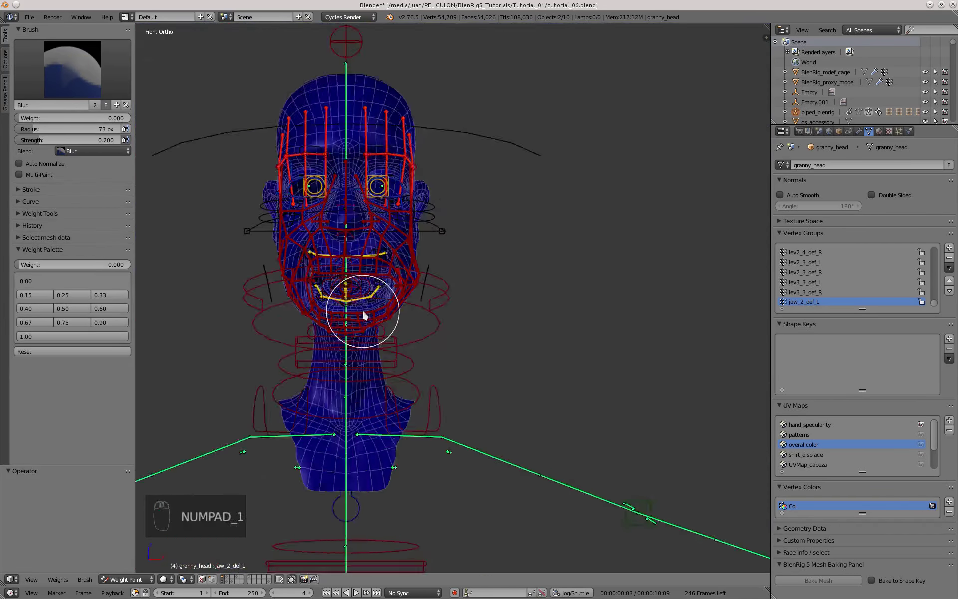
# Clear the location, rotation and scale of all rig bones and make mouth_ctrl the active bone
pyautogui.press('a')
pyautogui.press('a')
pyautogui.press('a')
pyautogui.hotkey('alt', 'g')
pyautogui.hotkey('alt', 'r')
pyautogui.hotkey('alt', 's')
pyautogui.press('a')
pyautogui.scroll(4, 434, 301)
pyautogui.moveTo(434, 301); pyautogui.dragTo(322, 313, button='middle')
pyautogui.rightClick(322, 313)
pyautogui.press('KP_1')
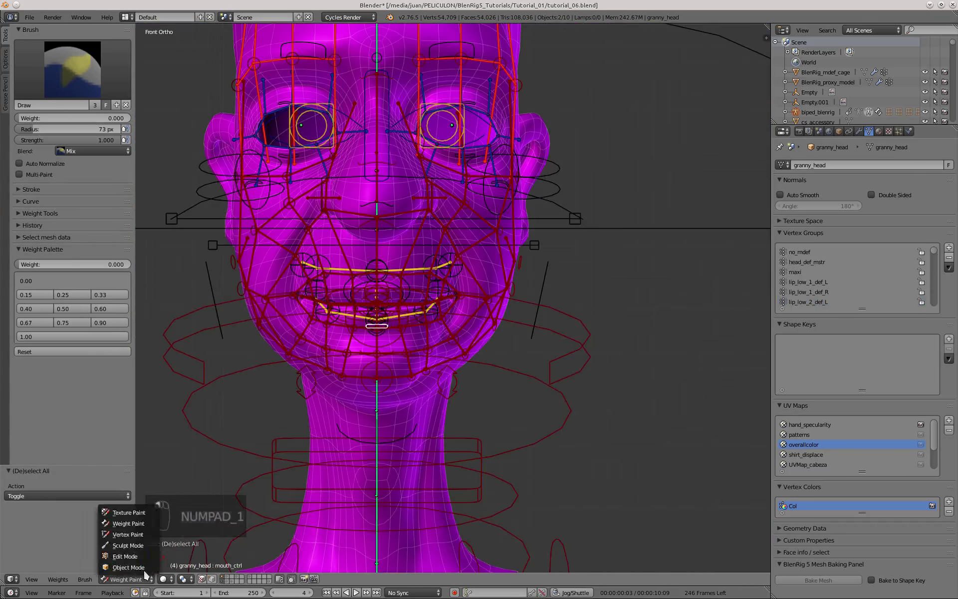
# Move the mouth_ctrl bone in the biped_blenrig armature's Pose Mode and return granny_head to Weight Paint mode
pyautogui.click(129, 523)
pyautogui.moveTo(399, 307)
pyautogui.mouseDown(button='middle')
pyautogui.moveTo(364, 322)
pyautogui.moveTo(391, 358)
pyautogui.mouseUp(button='middle')
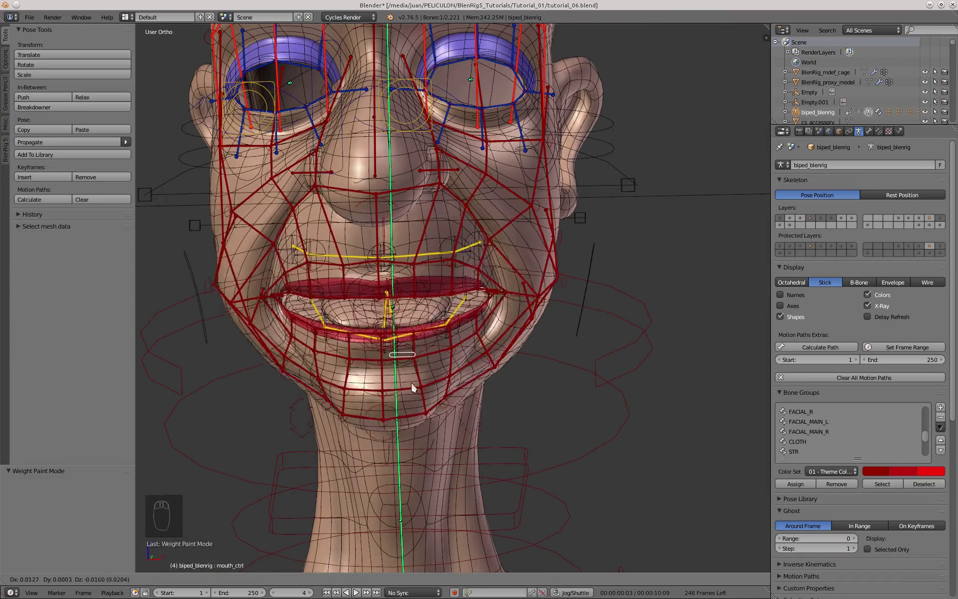
pyautogui.click(395, 388)
pyautogui.moveTo(464, 306); pyautogui.dragTo(421, 298, button='middle')
pyautogui.rightClick(375, 350)
pyautogui.click(173, 525)
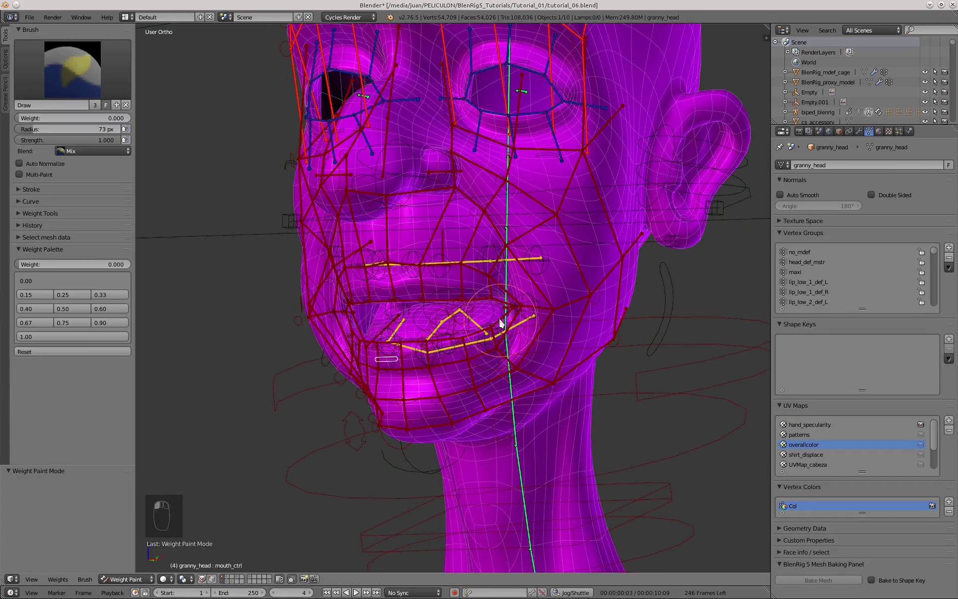
# Examine the maxi, head_def_mstr and cheek2_3_def_L weights around the jaw, lips and cheek
pyautogui.rightClick(665, 346)
pyautogui.moveTo(666, 346); pyautogui.dragTo(630, 340, button='middle')
pyautogui.scroll(3, 412, 367)
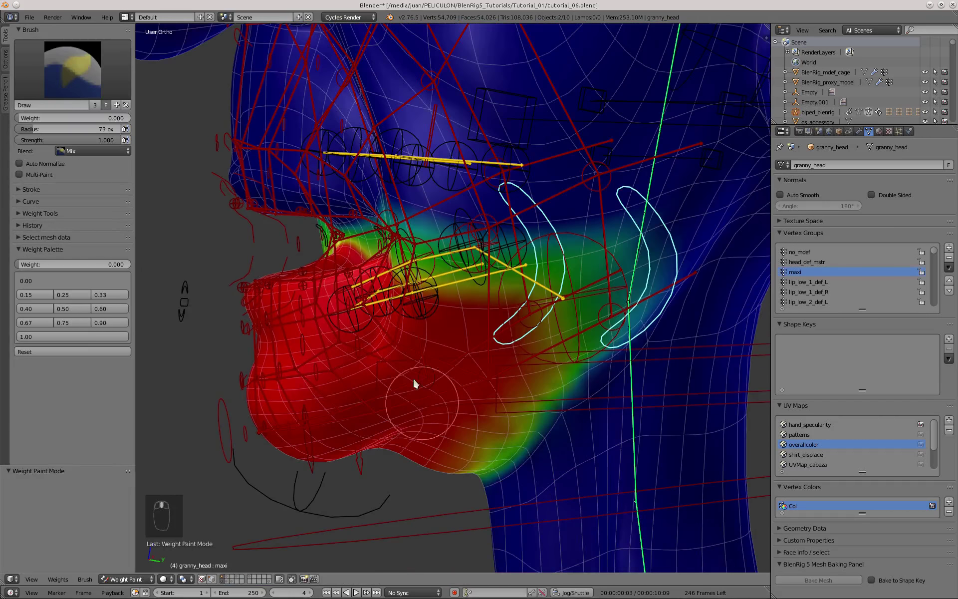
pyautogui.scroll(-3, 413, 380)
pyautogui.rightClick(548, 185)
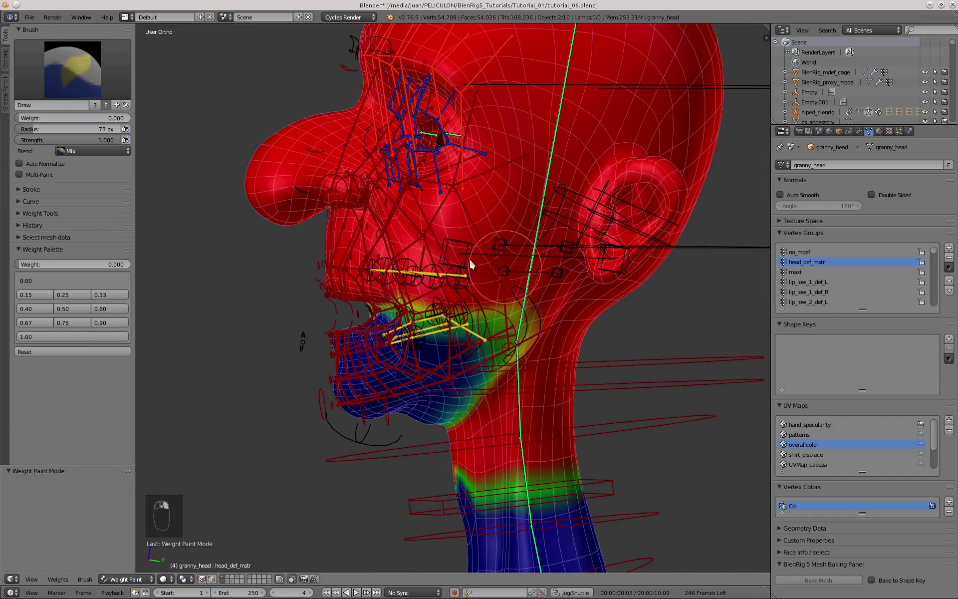
pyautogui.scroll(2, 388, 347)
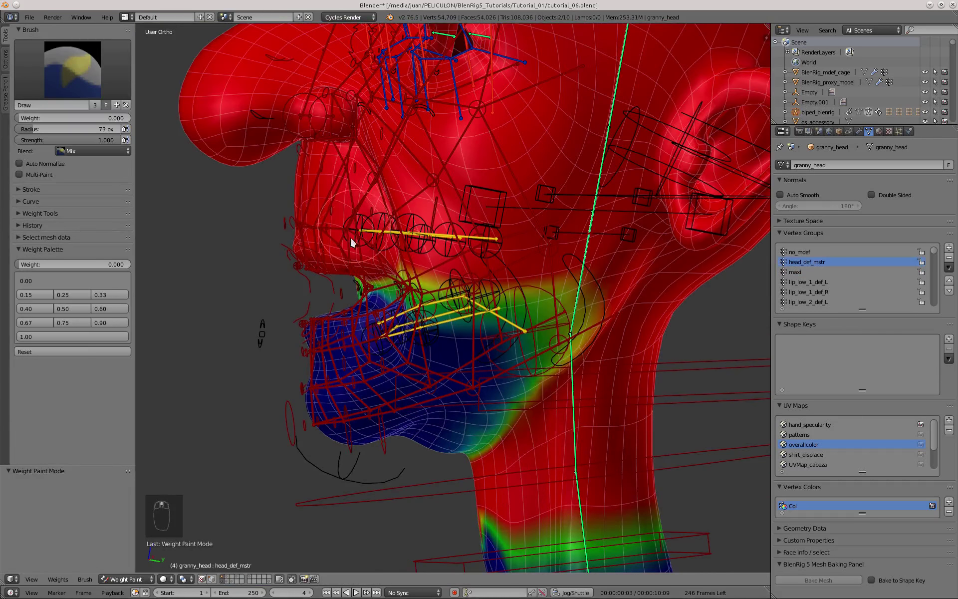
pyautogui.moveTo(352, 242); pyautogui.dragTo(387, 259, button='middle')
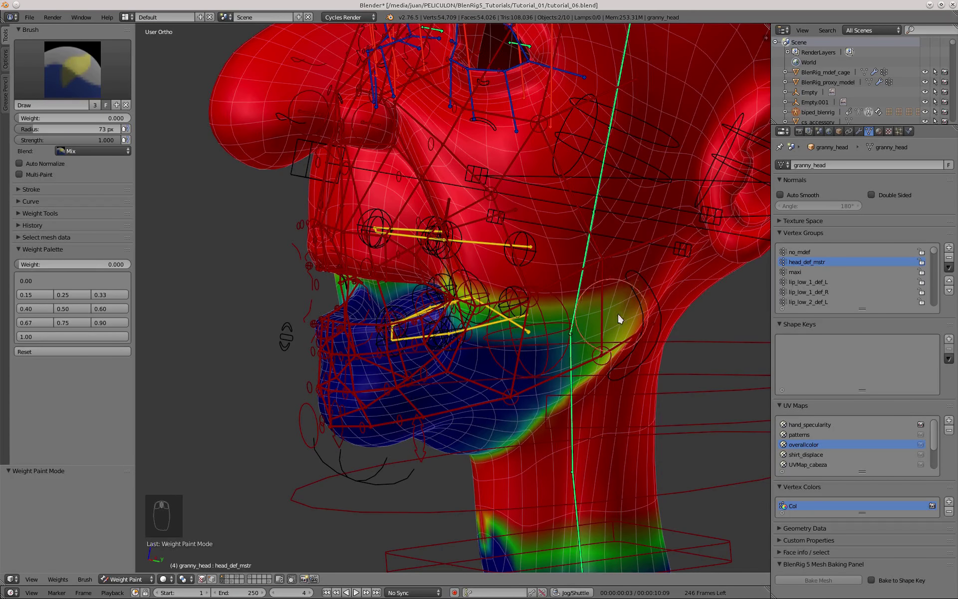
pyautogui.rightClick(505, 238)
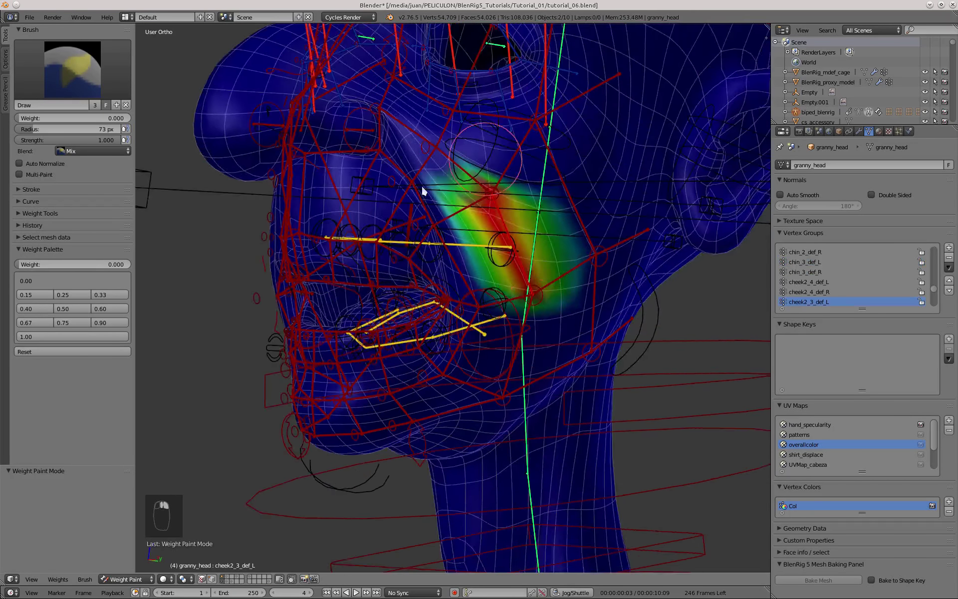
# Enter Edit Mode on granny_head, reveal its hidden geometry and show it as a wireframe from the side with nothing selected
pyautogui.press('KP_1')
pyautogui.scroll(2, 453, 272)
pyautogui.press('KP_3')
pyautogui.press('Tab')
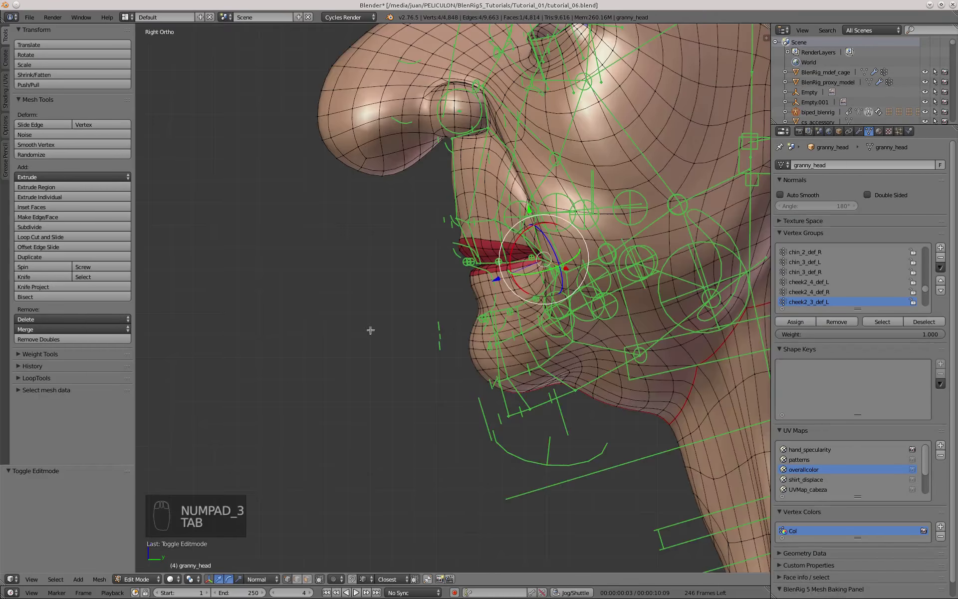
pyautogui.press('z')
pyautogui.hotkey('alt', 'h')
pyautogui.press('KP_Decimal')
pyautogui.press('a')
pyautogui.keyDown('shift'); pyautogui.moveTo(371, 254); pyautogui.dragTo(336, 226, button='middle'); pyautogui.keyUp('shift')
pyautogui.keyDown('alt'); pyautogui.rightClick(518, 214); pyautogui.keyUp('alt')
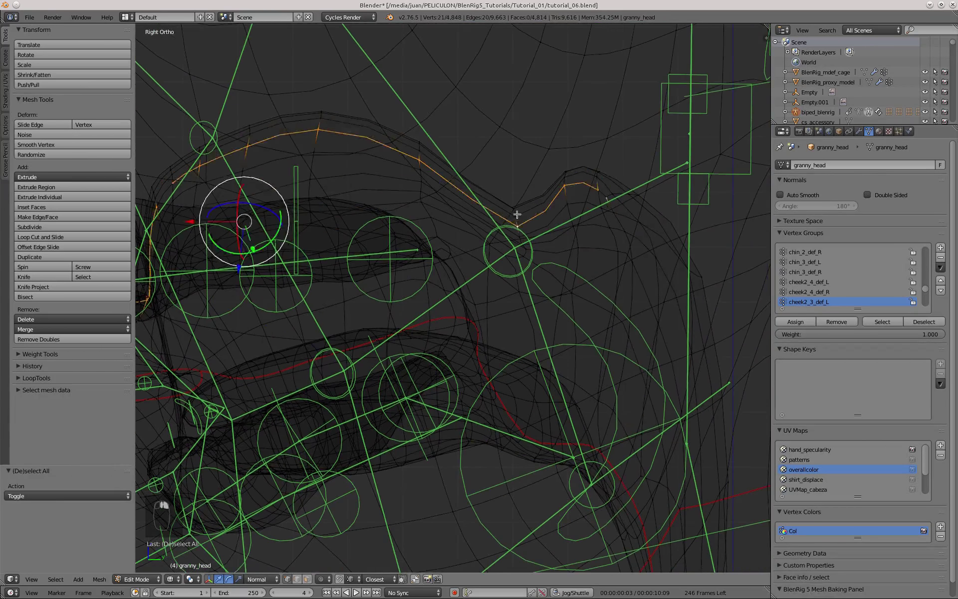
pyautogui.keyDown('alt'); pyautogui.rightClick(576, 281); pyautogui.keyUp('alt')
pyautogui.moveTo(598, 305)
pyautogui.keyDown('shift'); pyautogui.mouseDown(button='middle')
pyautogui.moveTo(537, 268)
pyautogui.moveTo(573, 285)
pyautogui.mouseUp(button='middle'); pyautogui.keyUp('shift')
pyautogui.scroll(1, 549, 232)
pyautogui.keyDown('alt'); pyautogui.rightClick(547, 225); pyautogui.keyUp('alt')
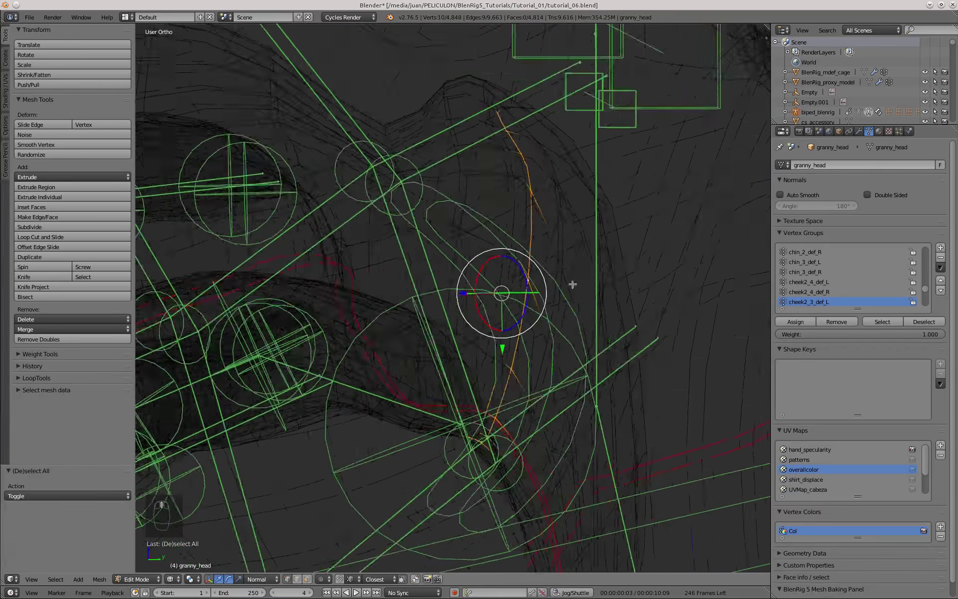
pyautogui.press('KP_3')
pyautogui.scroll(-5, 544, 316)
pyautogui.press('z')
pyautogui.press('z')
pyautogui.press('a')
# Grow a selection from one vertex inside the mouth, invert it and hide the rest of the head
pyautogui.scroll(7, 527, 384)
pyautogui.rightClick(578, 351)
pyautogui.scroll(-9, 539, 384)
pyautogui.press('ctrl+KP_Add')
pyautogui.press('ctrl+KP_Add')
pyautogui.press('ctrl+KP_Add')
pyautogui.press('ctrl+KP_Add')
pyautogui.press('ctrl+KP_Add')
pyautogui.press('ctrl+KP_Add')
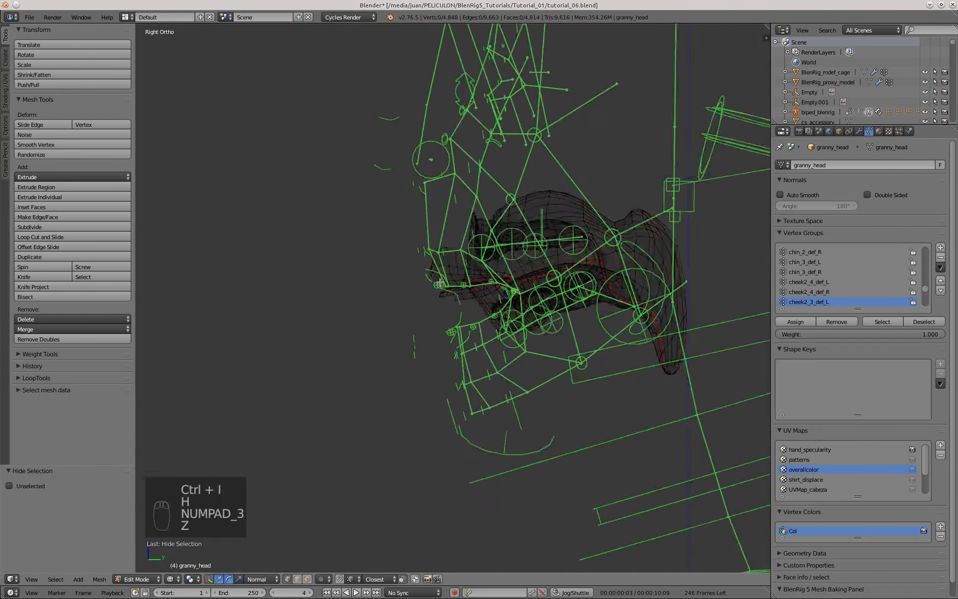
# Select the edge loop at the lips, grow the selection across the lip geometry and hide it
pyautogui.scroll(7, 440, 282)
pyautogui.keyDown('alt'); pyautogui.rightClick(439, 276); pyautogui.keyUp('alt')
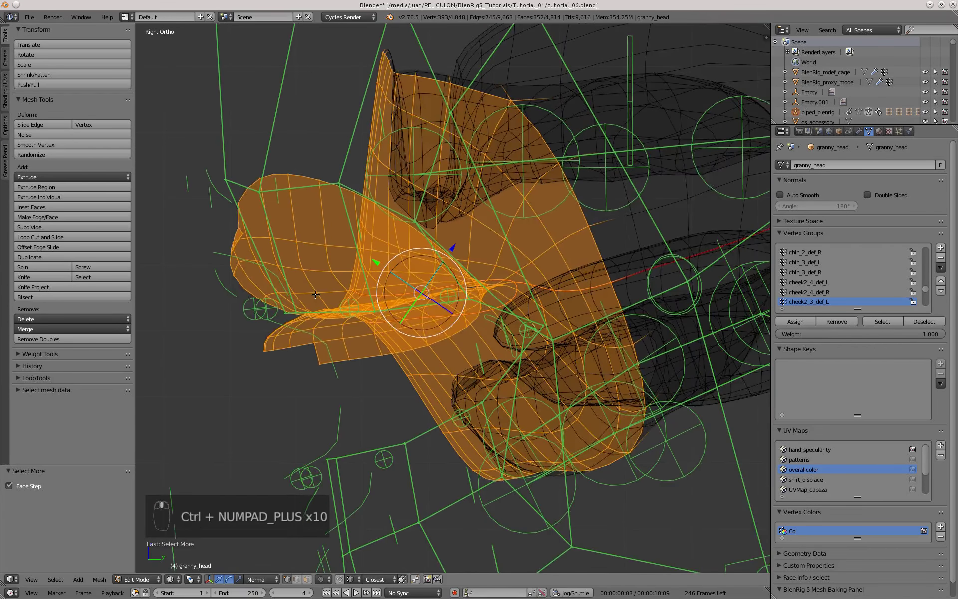
pyautogui.press('h')
pyautogui.press('z')
# Switch to face selection, select the inner cheek faces visible from the right-side view and hide them
pyautogui.moveTo(475, 348)
pyautogui.mouseDown(button='middle')
pyautogui.moveTo(450, 320)
pyautogui.moveTo(495, 300)
pyautogui.moveTo(461, 295)
pyautogui.mouseUp(button='middle')
pyautogui.scroll(-4, 461, 296)
pyautogui.click(308, 579)
pyautogui.keyDown('shift'); pyautogui.moveTo(486, 215); pyautogui.dragTo(394, 271, button='middle'); pyautogui.keyUp('shift')
pyautogui.scroll(4, 395, 271)
pyautogui.press('z')
pyautogui.rightClick(394, 270)
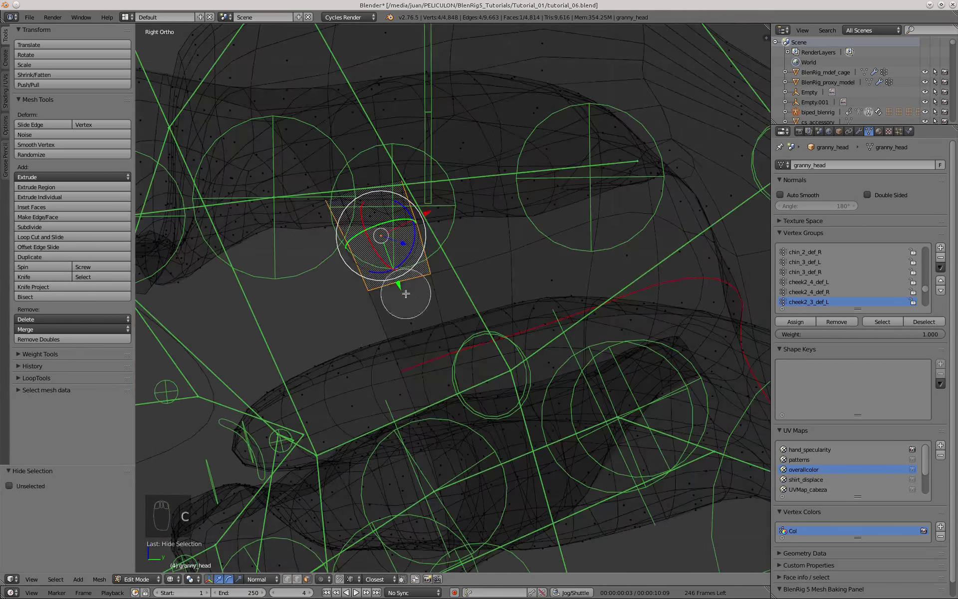
pyautogui.moveTo(406, 294); pyautogui.dragTo(472, 289)
pyautogui.press('Escape')
pyautogui.press('z')
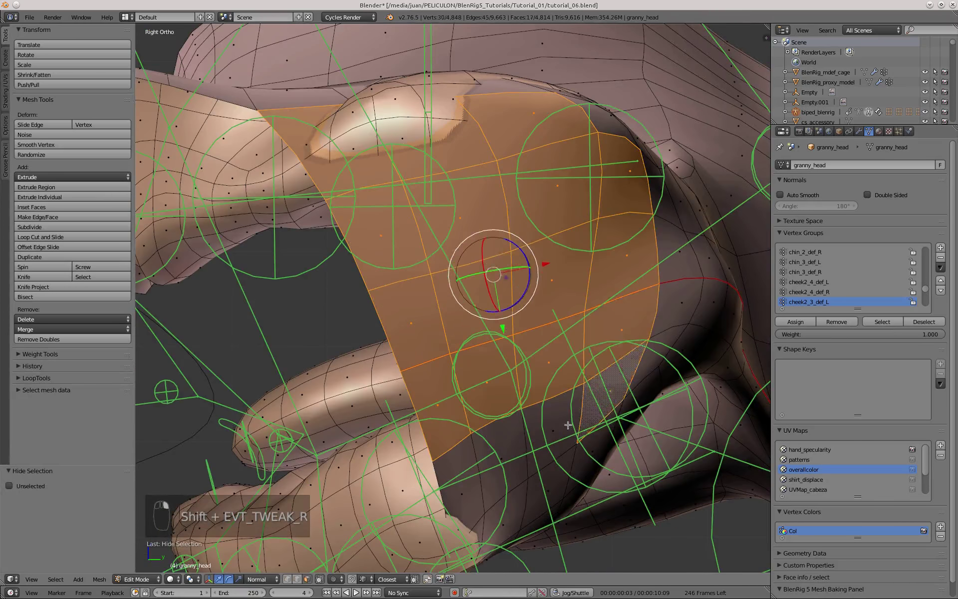
pyautogui.press('h')
# Select the inner cheek faces on the opposite side of the mouth, seen from the left, and hide them
pyautogui.press('ctrl+KP_3')
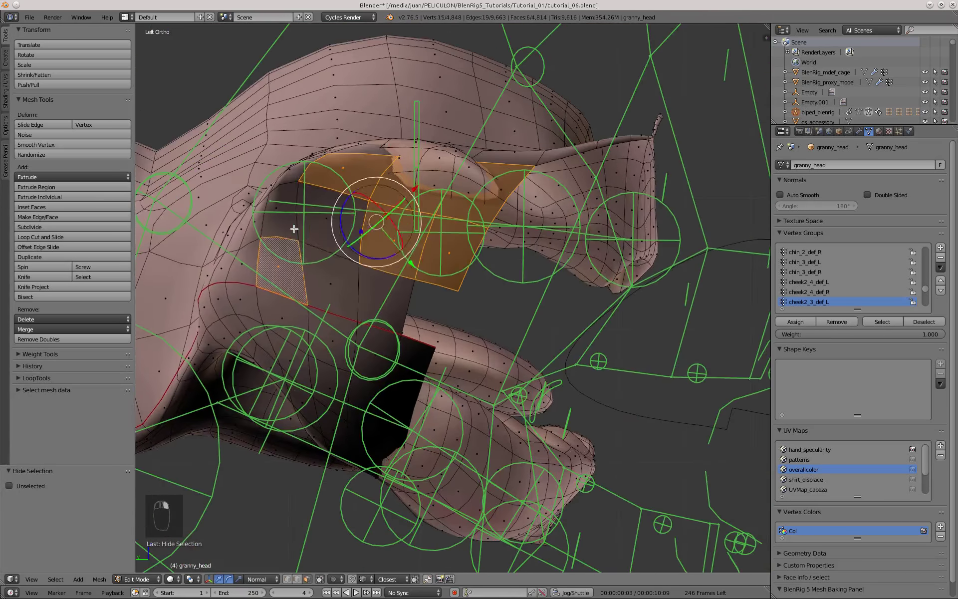
pyautogui.keyDown('shift'); pyautogui.rightClick(367, 415); pyautogui.keyUp('shift')
pyautogui.moveTo(367, 414); pyautogui.dragTo(398, 304, button='middle')
pyautogui.press('h')
pyautogui.scroll(-3, 350, 299)
# Select the leftover faces at the sides of the mouth interior and hide them
pyautogui.scroll(6, 349, 300)
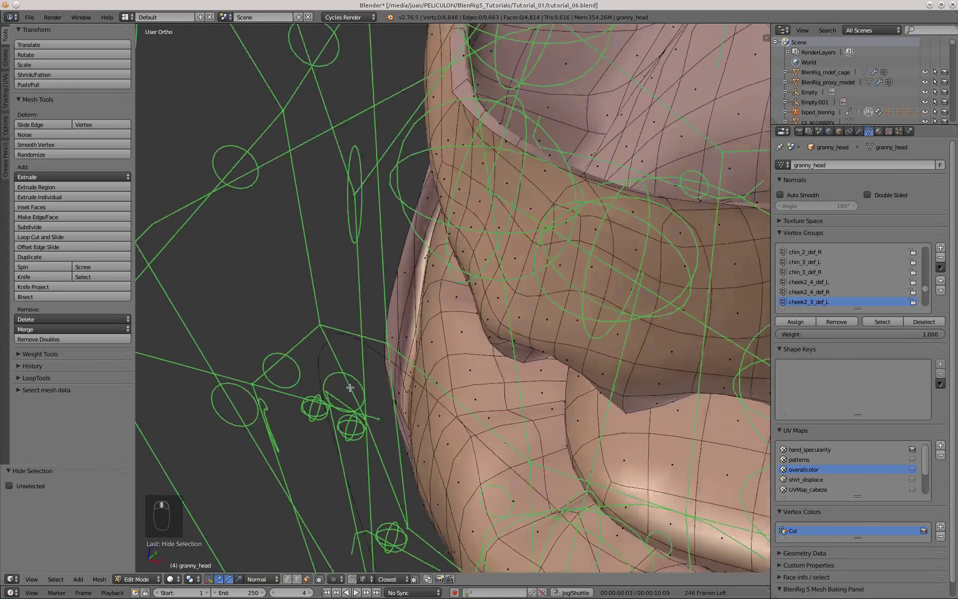
pyautogui.rightClick(391, 402)
pyautogui.keyDown('shift'); pyautogui.rightClick(416, 420); pyautogui.keyUp('shift')
pyautogui.moveTo(349, 387)
pyautogui.mouseDown(button='middle')
pyautogui.moveTo(391, 402)
pyautogui.moveTo(363, 351)
pyautogui.moveTo(522, 374)
pyautogui.mouseUp(button='middle')
pyautogui.press('h')
pyautogui.rightClick(363, 351)
pyautogui.press('h')
pyautogui.scroll(-8, 522, 374)
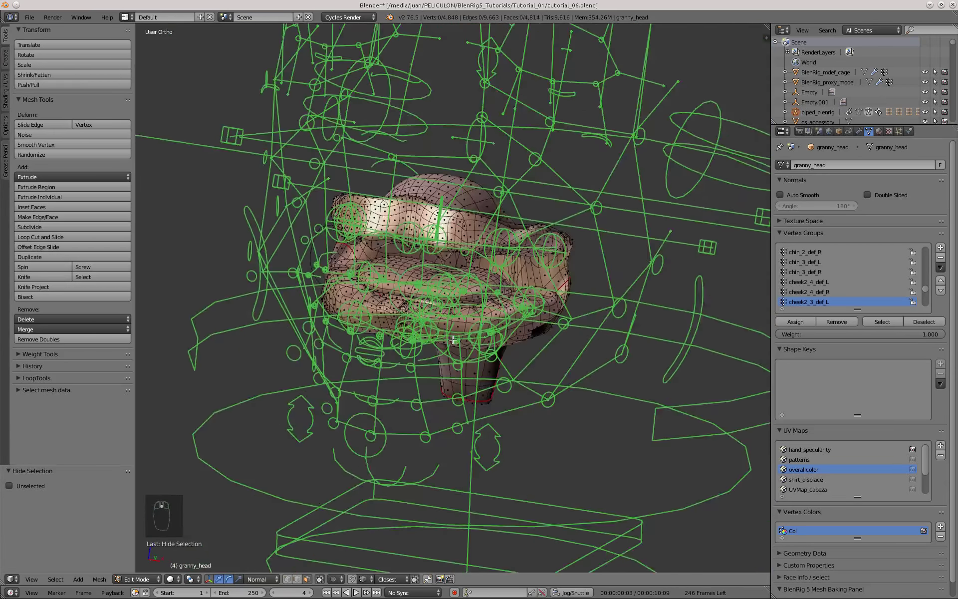
# Return to Weight Paint mode and turn on face selection masking to work on the isolated mouth interior
pyautogui.press('Tab')
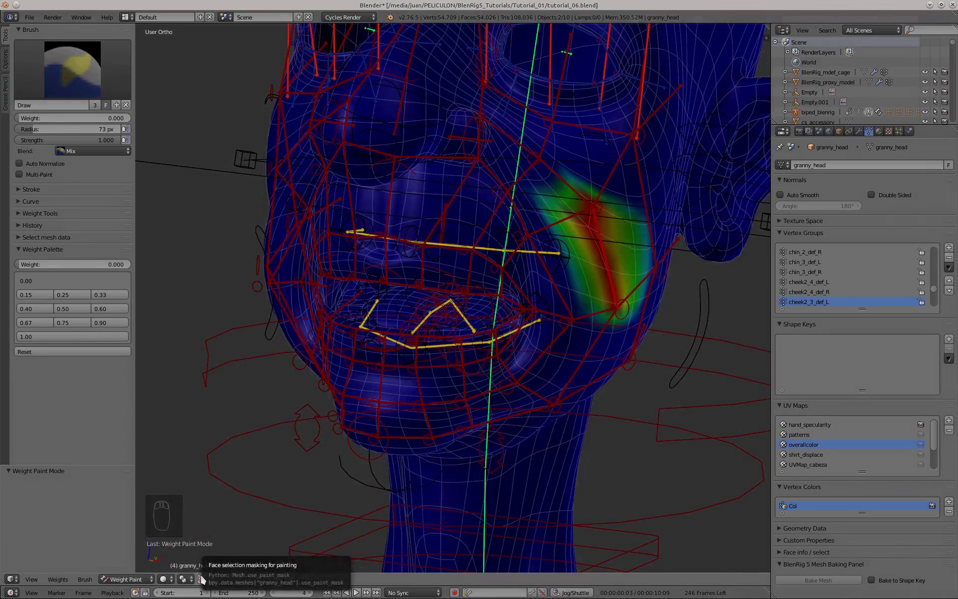
pyautogui.click(201, 579)
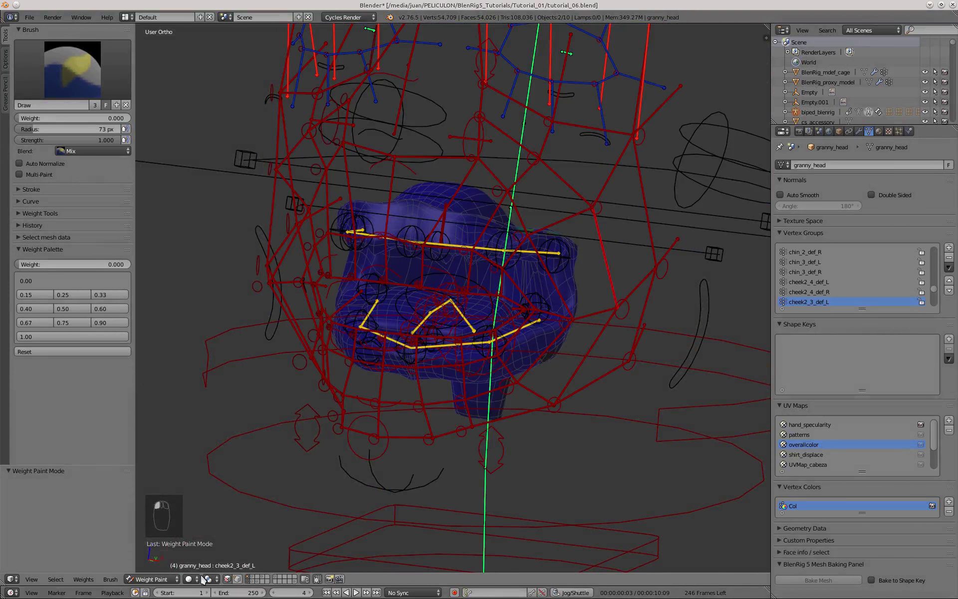
pyautogui.scroll(4, 507, 270)
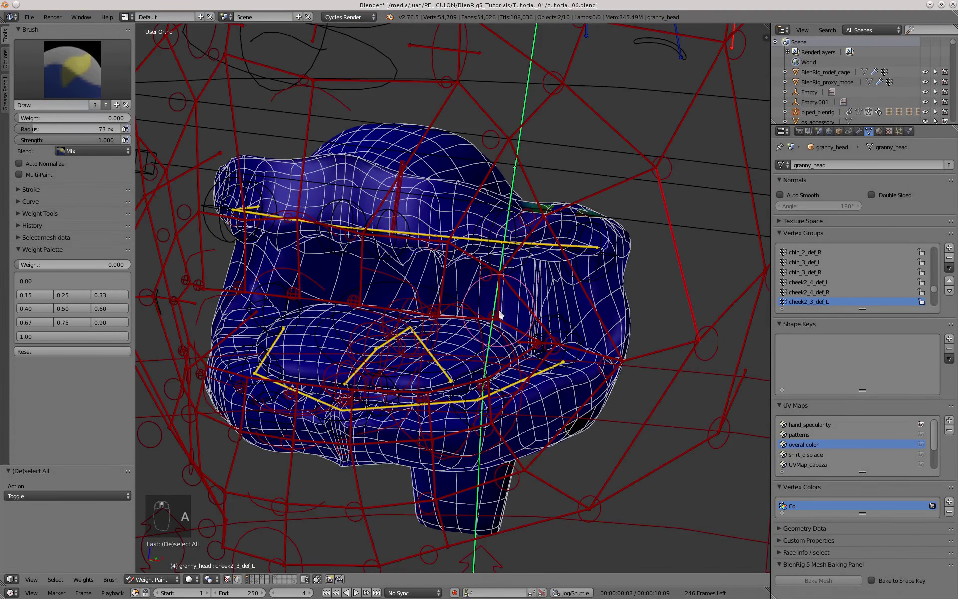
pyautogui.moveTo(489, 307); pyautogui.dragTo(530, 260, button='middle')
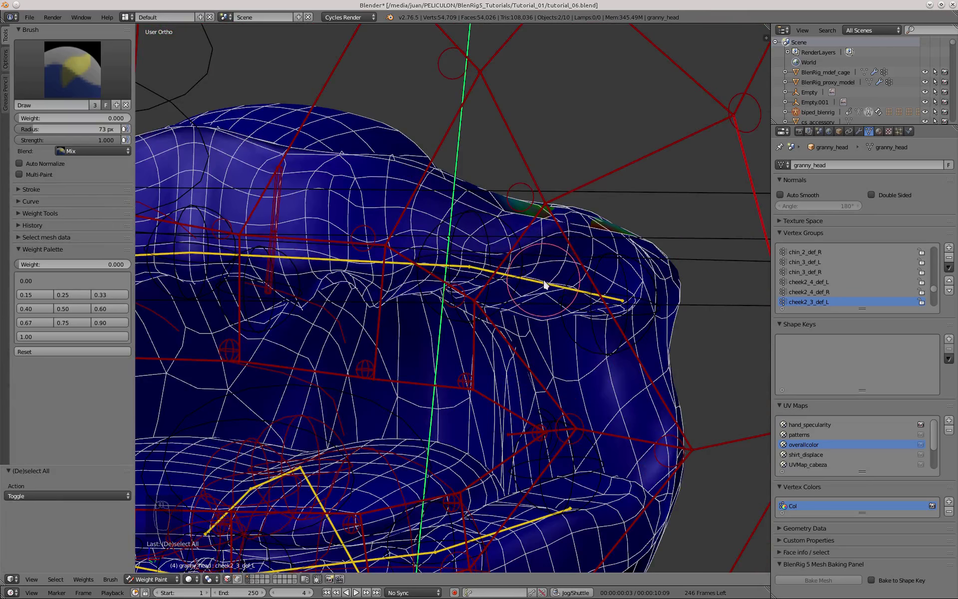
# Paint the upper gum area of teeth_up_2_def_L at 1.00 and move the bone to test its influence
pyautogui.rightClick(539, 285)
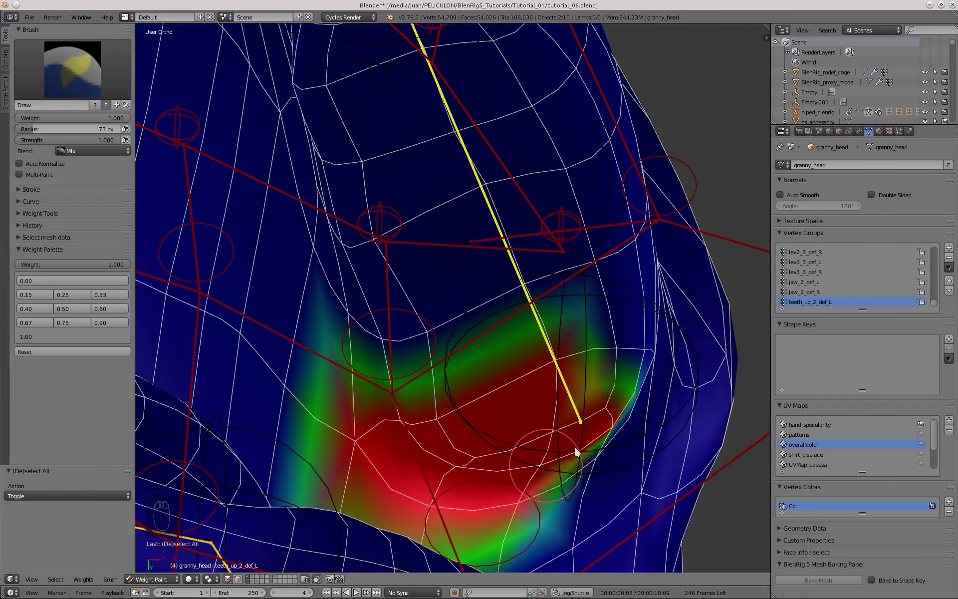
pyautogui.moveTo(577, 452); pyautogui.dragTo(471, 293, button='middle')
pyautogui.moveTo(524, 277)
pyautogui.mouseDown(button='middle')
pyautogui.moveTo(402, 381)
pyautogui.moveTo(363, 239)
pyautogui.moveTo(407, 224)
pyautogui.mouseUp(button='middle')
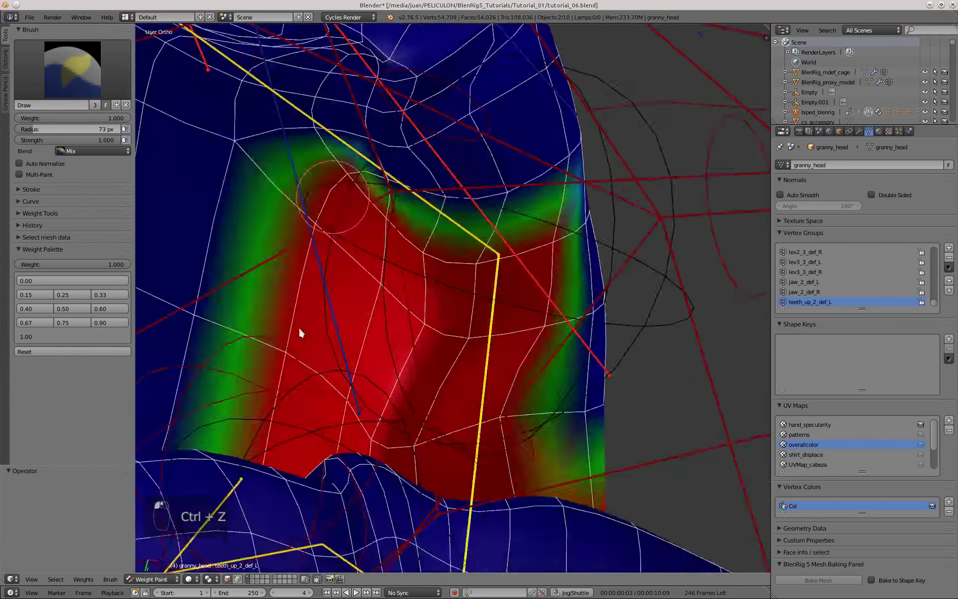
pyautogui.moveTo(299, 330)
pyautogui.mouseDown(button='middle')
pyautogui.moveTo(556, 338)
pyautogui.moveTo(483, 346)
pyautogui.moveTo(280, 238)
pyautogui.moveTo(480, 243)
pyautogui.moveTo(479, 265)
pyautogui.moveTo(669, 301)
pyautogui.moveTo(472, 329)
pyautogui.moveTo(521, 203)
pyautogui.mouseUp(button='middle')
pyautogui.scroll(-4, 479, 262)
pyautogui.press('a')
pyautogui.press('a')
pyautogui.press('g')
pyautogui.click(472, 330)
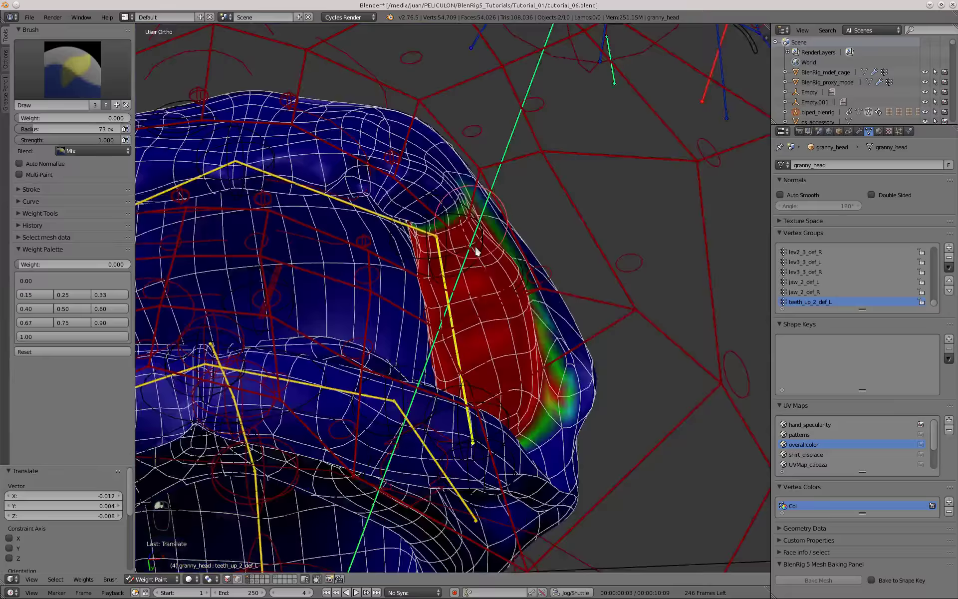
# Paint the teeth_up_2_def_L border at 0.50 and extend its core at 1.00
pyautogui.moveTo(476, 251); pyautogui.dragTo(175, 364, button='middle')
pyautogui.click(71, 308)
pyautogui.moveTo(210, 300); pyautogui.dragTo(423, 250, button='middle')
pyautogui.click(72, 336)
pyautogui.scroll(4, 424, 250)
pyautogui.click(71, 308)
pyautogui.moveTo(213, 391); pyautogui.dragTo(300, 349, button='middle')
pyautogui.scroll(-3, 299, 349)
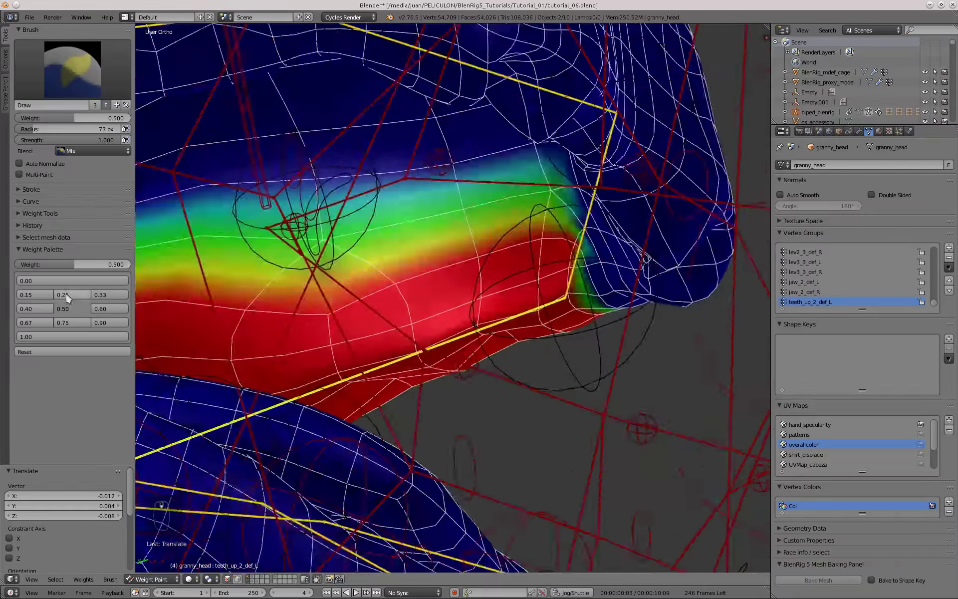
# Paint the outer falloff of teeth_up_2_def_L at 0.25 and 0.15
pyautogui.click(67, 297)
pyautogui.moveTo(300, 300)
pyautogui.mouseDown(button='middle')
pyautogui.moveTo(337, 303)
pyautogui.moveTo(426, 244)
pyautogui.mouseUp(button='middle')
pyautogui.scroll(-6, 426, 244)
pyautogui.click(35, 295)
pyautogui.scroll(6, 522, 185)
pyautogui.scroll(-4, 448, 221)
pyautogui.moveTo(523, 184)
pyautogui.mouseDown(button='middle')
pyautogui.moveTo(448, 221)
pyautogui.moveTo(344, 154)
pyautogui.mouseUp(button='middle')
pyautogui.click(72, 295)
# Select the teeth_up_1_def_L bone and paint its upper gum area at 1.00
pyautogui.rightClick(344, 154)
pyautogui.click(72, 337)
pyautogui.click(400, 193)
pyautogui.moveTo(400, 194); pyautogui.dragTo(314, 200)
pyautogui.scroll(-4, 257, 218)
pyautogui.scroll(5, 315, 129)
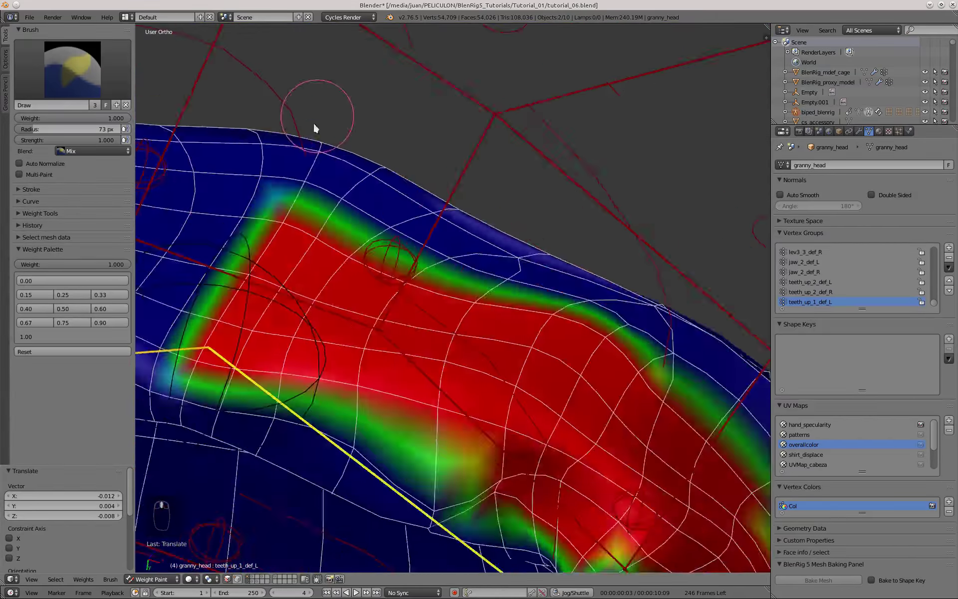
pyautogui.scroll(-1, 314, 128)
pyautogui.moveTo(320, 154); pyautogui.dragTo(368, 186)
pyautogui.scroll(7, 379, 120)
pyautogui.scroll(-7, 379, 120)
pyautogui.moveTo(378, 120); pyautogui.dragTo(481, 239, button='middle')
# Clean up the teeth_up_1_def_L edge at 0.00 and continue its core at 1.00
pyautogui.click(72, 280)
pyautogui.moveTo(474, 235); pyautogui.dragTo(482, 240)
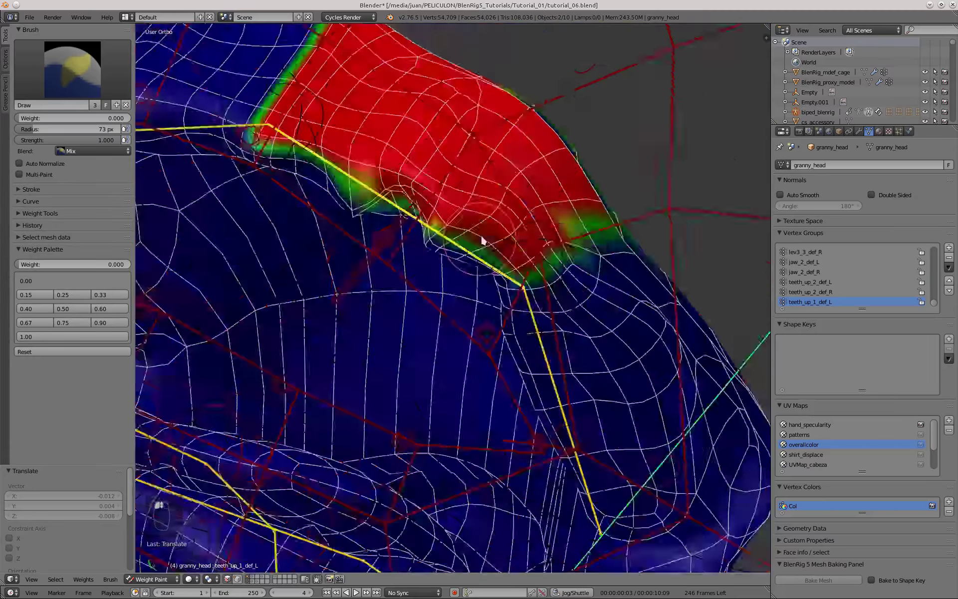
pyautogui.rightClick(463, 222)
pyautogui.moveTo(482, 240); pyautogui.dragTo(277, 237, button='middle')
pyautogui.press('a')
pyautogui.rightClick(639, 218)
pyautogui.click(73, 337)
# Move the teeth_up_1_def_L bone slightly to test its weights
pyautogui.scroll(-10, 552, 146)
pyautogui.moveTo(552, 147); pyautogui.dragTo(445, 219, button='middle')
pyautogui.rightClick(433, 225)
pyautogui.press('g')
pyautogui.click(424, 233)
pyautogui.rightClick(361, 223)
# Paint the teeth_up_1_def_L falloff at 0.50 and 0.25
pyautogui.moveTo(360, 223); pyautogui.dragTo(375, 293, button='middle')
pyautogui.rightClick(529, 200)
pyautogui.click(72, 309)
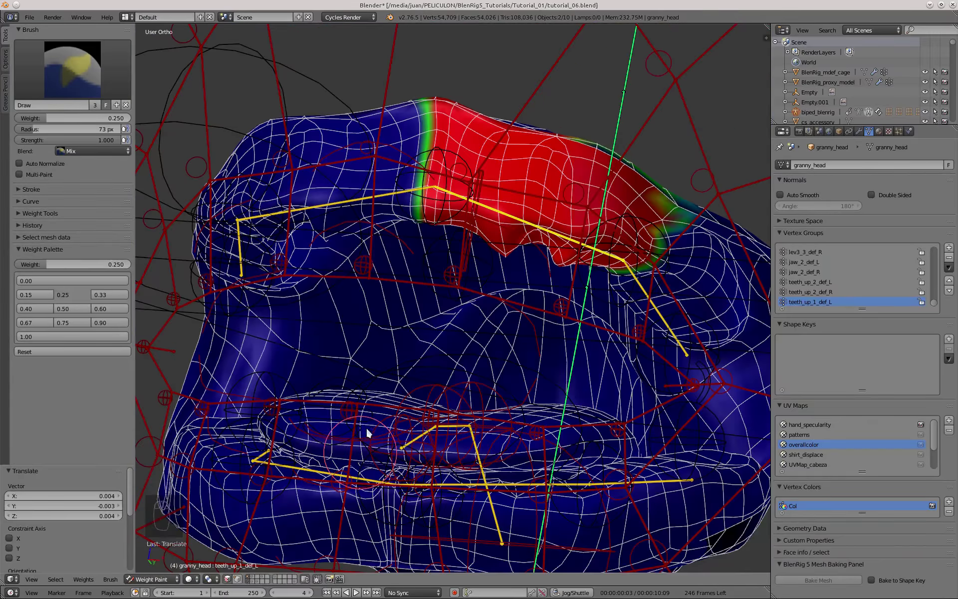
# Select the tongue_3_def bone and paint the tongue tip at 1.00
pyautogui.scroll(-5, 562, 253)
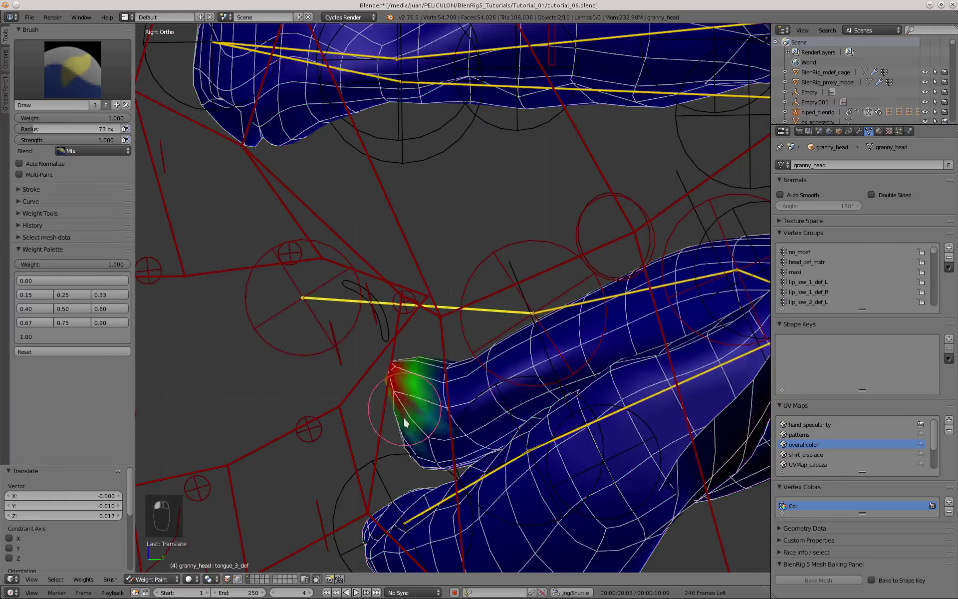
pyautogui.moveTo(497, 426)
pyautogui.mouseDown(button='middle')
pyautogui.moveTo(441, 313)
pyautogui.moveTo(526, 371)
pyautogui.moveTo(586, 327)
pyautogui.moveTo(616, 165)
pyautogui.mouseUp(button='middle')
pyautogui.scroll(4, 617, 165)
pyautogui.scroll(-5, 469, 289)
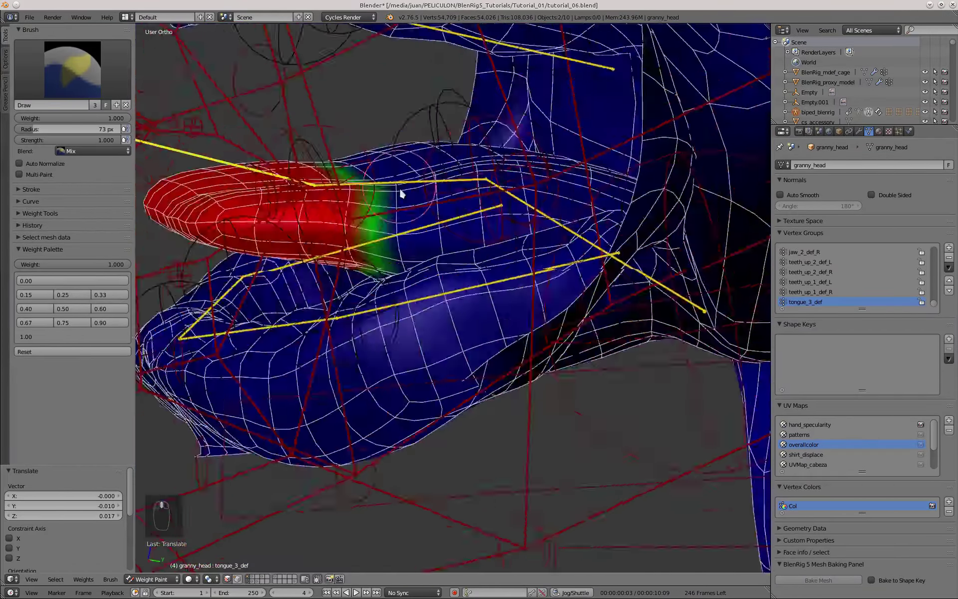
pyautogui.moveTo(403, 194); pyautogui.dragTo(469, 219)
# Paint the tongue_3_def falloff at 0.50 and smooth its weights with vertex selection masking enabled
pyautogui.click(72, 309)
pyautogui.scroll(3, 403, 193)
pyautogui.scroll(-3, 483, 276)
pyautogui.moveTo(483, 276); pyautogui.dragTo(326, 351, button='middle')
pyautogui.press('m')
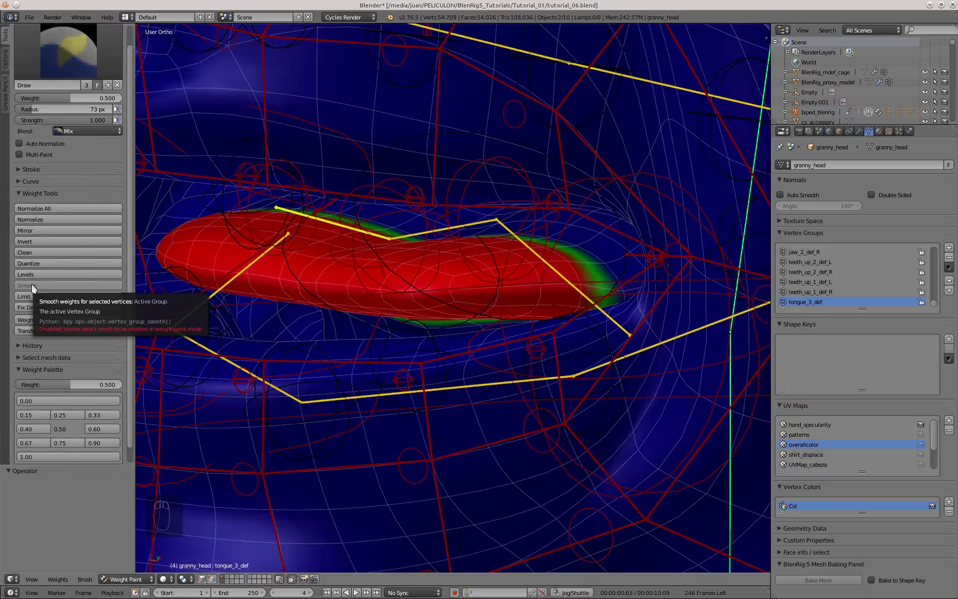
pyautogui.press('v')
pyautogui.click(47, 288)
# Restore face selection masking and paint the middle of the tongue for tongue_2_def at 1.00
pyautogui.moveTo(452, 343); pyautogui.dragTo(380, 295, button='middle')
pyautogui.click(228, 579)
pyautogui.moveTo(450, 235); pyautogui.dragTo(408, 214, button='middle')
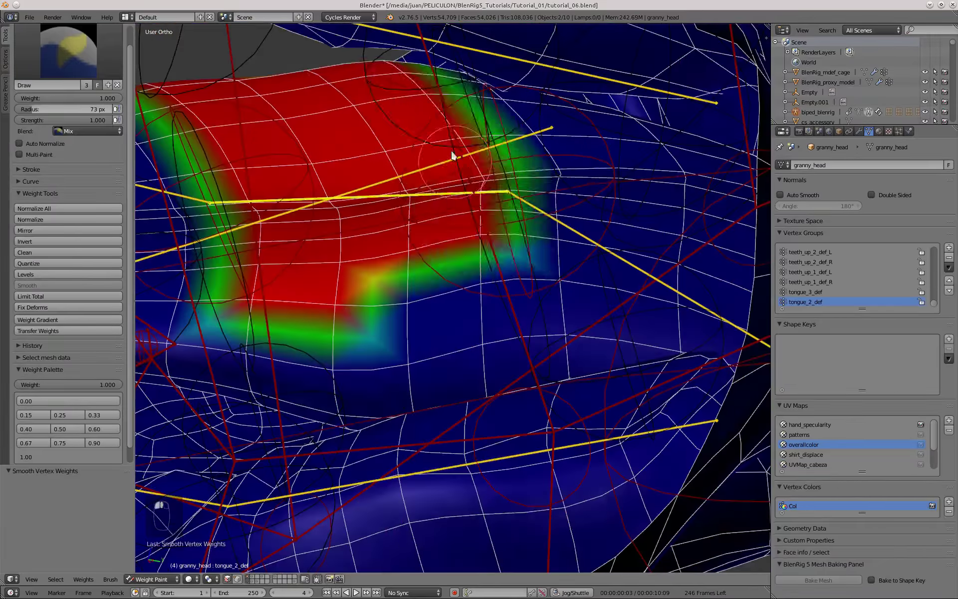
# Move the tongue_2_def bone by about X -0.027, Y -0.017, Z 0.013 to check the painted middle of the tongue
pyautogui.moveTo(452, 155); pyautogui.dragTo(173, 150, button='middle')
pyautogui.scroll(-3, 173, 150)
pyautogui.scroll(3, 173, 149)
pyautogui.press('g')
pyautogui.click(565, 220)
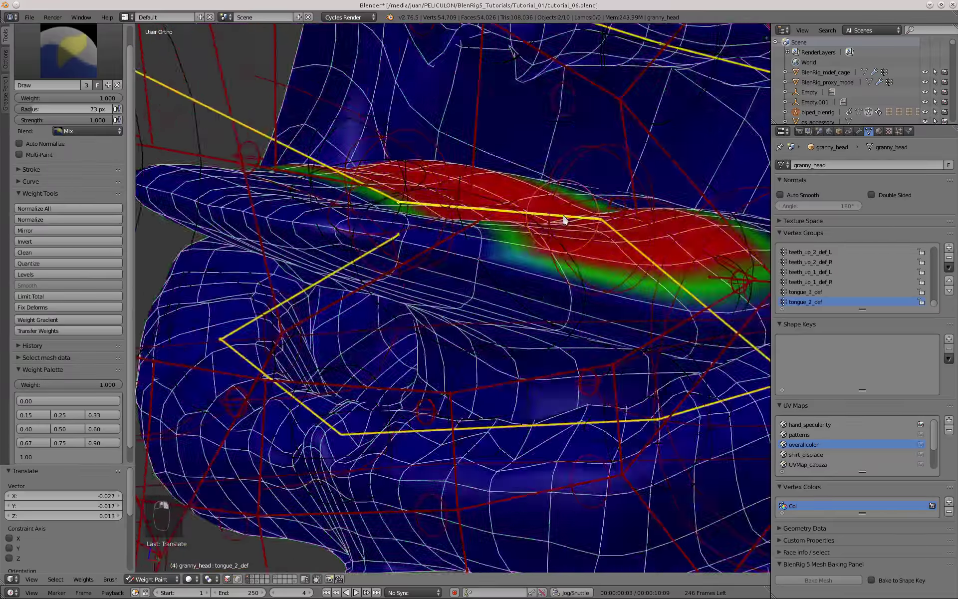
# Paint the tongue_2_def falloff at 0.50 and smooth its weights with vertex selection masking enabled
pyautogui.moveTo(565, 220); pyautogui.dragTo(630, 301, button='middle')
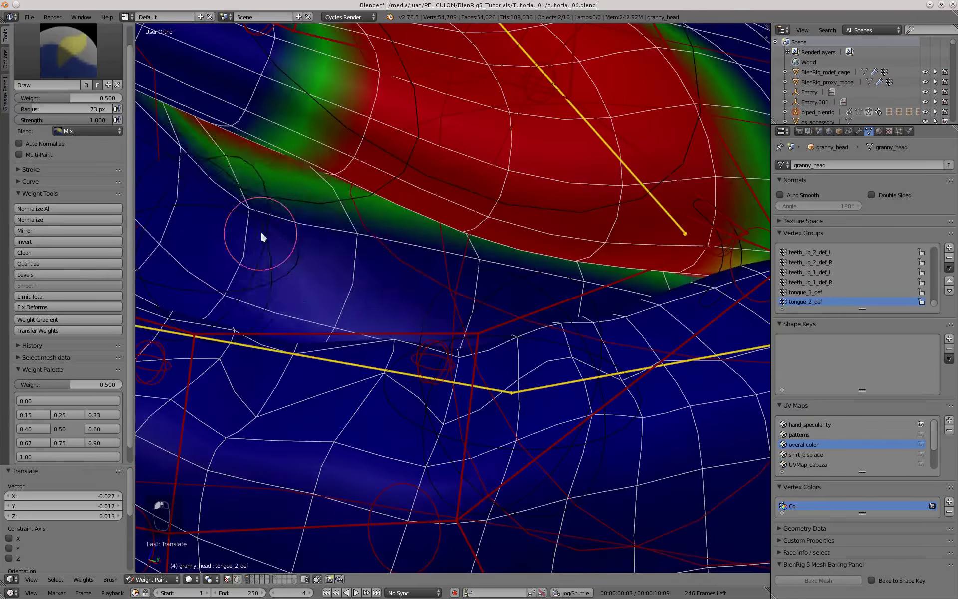
pyautogui.moveTo(264, 237); pyautogui.dragTo(508, 280, button='middle')
pyautogui.scroll(-6, 507, 280)
pyautogui.press('v')
pyautogui.press('a')
pyautogui.press('a')
pyautogui.press('a')
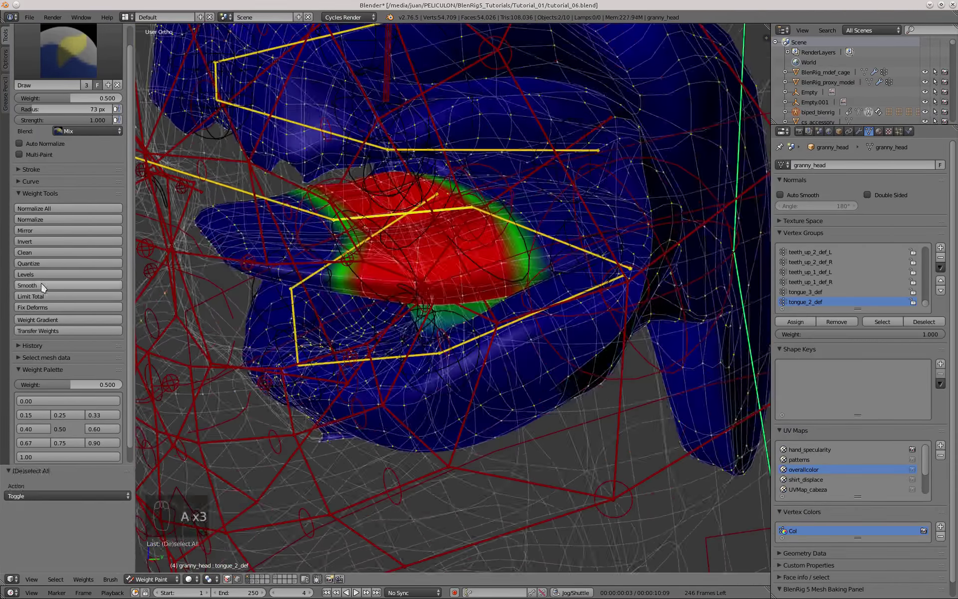
pyautogui.click(43, 285)
# Paint the back of the tongue for tongue_1_def at 1.00 and hide the rear throat faces in Edit Mode
pyautogui.moveTo(364, 295); pyautogui.dragTo(434, 299, button='middle')
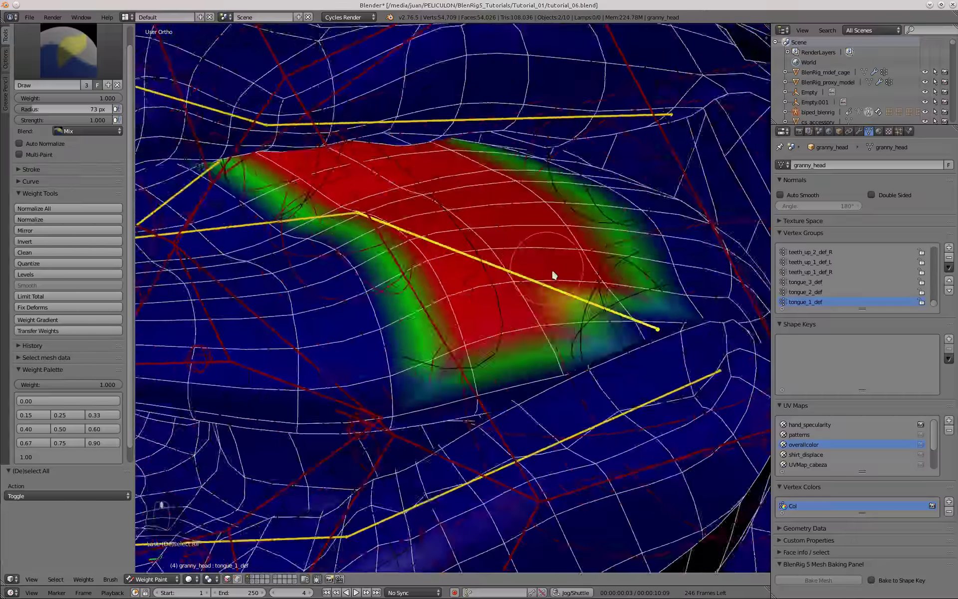
pyautogui.press('KP_3')
pyautogui.press('Tab')
pyautogui.press('h')
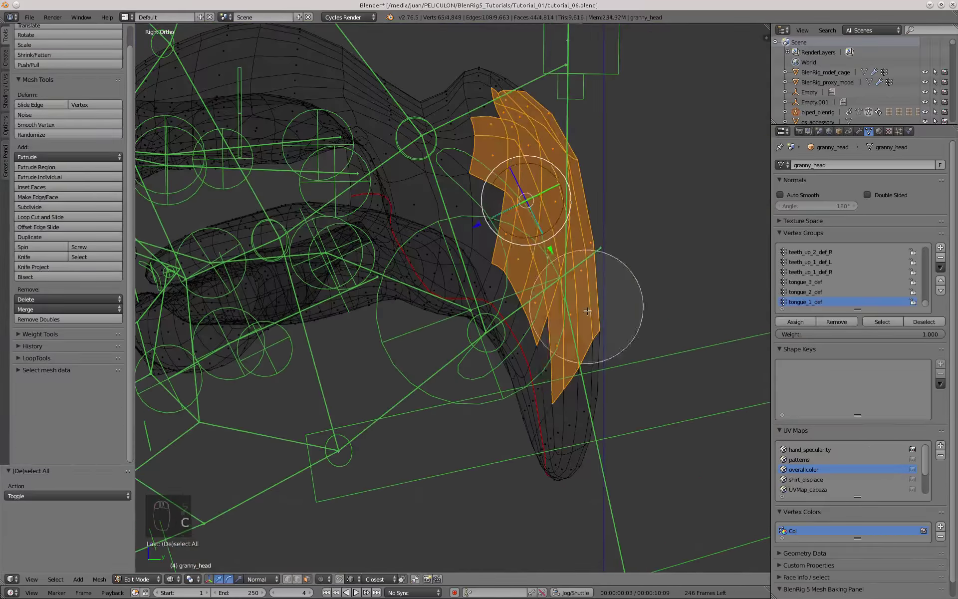
pyautogui.press('Tab')
pyautogui.press('z')
pyautogui.press('z')
pyautogui.press('a')
pyautogui.press('z')
# Paint the tongue_1_def falloff at 0.50 around the tongue base and move the bone by about X -0.005, Y -0.013, Z 0.019
pyautogui.scroll(5, 491, 327)
pyautogui.moveTo(469, 281)
pyautogui.mouseDown(button='middle')
pyautogui.moveTo(490, 327)
pyautogui.moveTo(530, 249)
pyautogui.mouseUp(button='middle')
pyautogui.scroll(3, 530, 250)
pyautogui.click(552, 215)
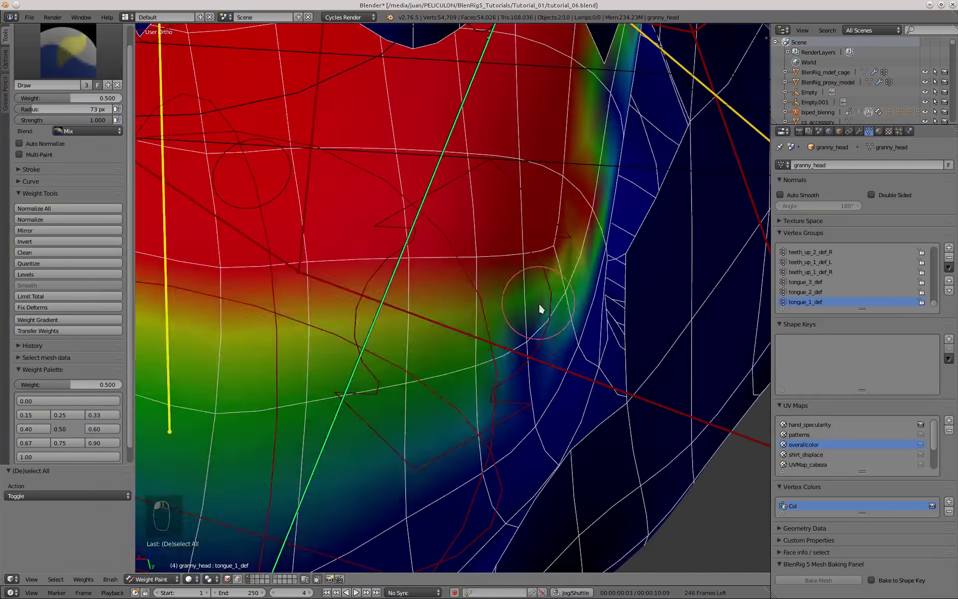
pyautogui.moveTo(538, 302); pyautogui.dragTo(382, 278, button='middle')
pyautogui.scroll(-4, 407, 259)
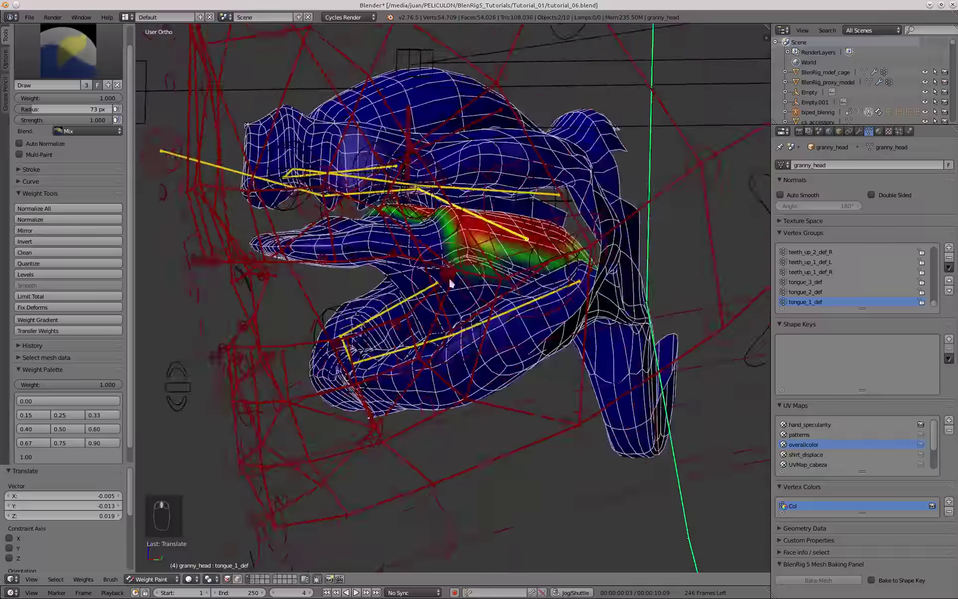
# Extend the tongue_1_def falloff under the tongue at 0.50 and 0.25, and smooth its weights with vertex selection masking enabled
pyautogui.scroll(6, 481, 360)
pyautogui.moveTo(481, 360); pyautogui.dragTo(638, 271, button='middle')
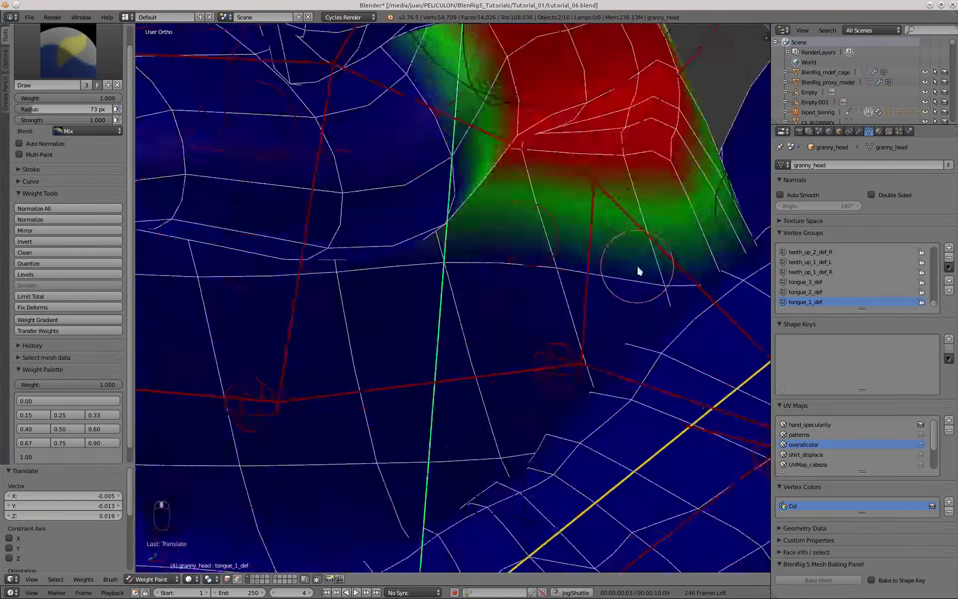
pyautogui.scroll(-3, 380, 277)
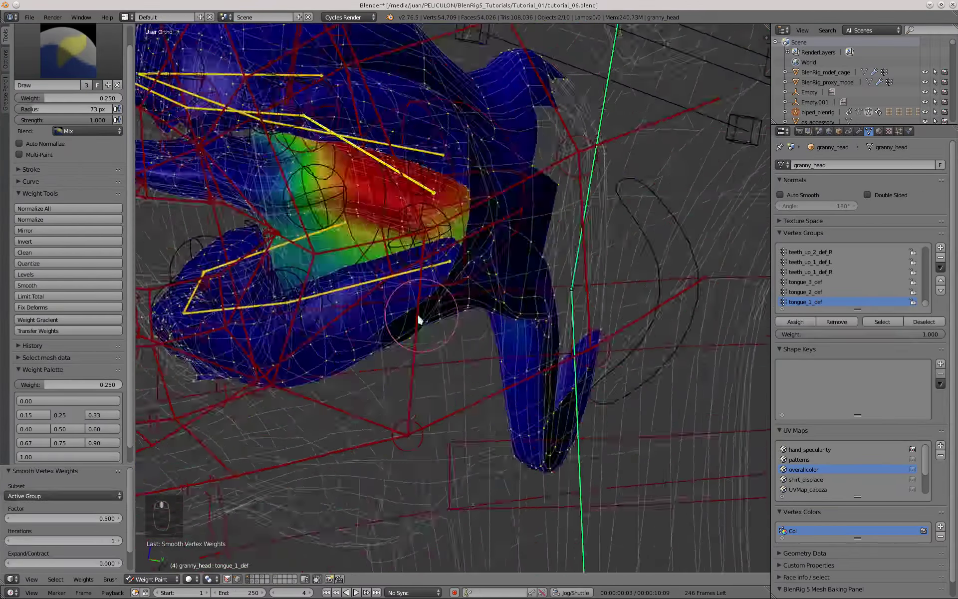
# Select the teeth_low_2_def_L bone and paint its part of the lower teeth and gum at 1.00
pyautogui.scroll(-3, 239, 533)
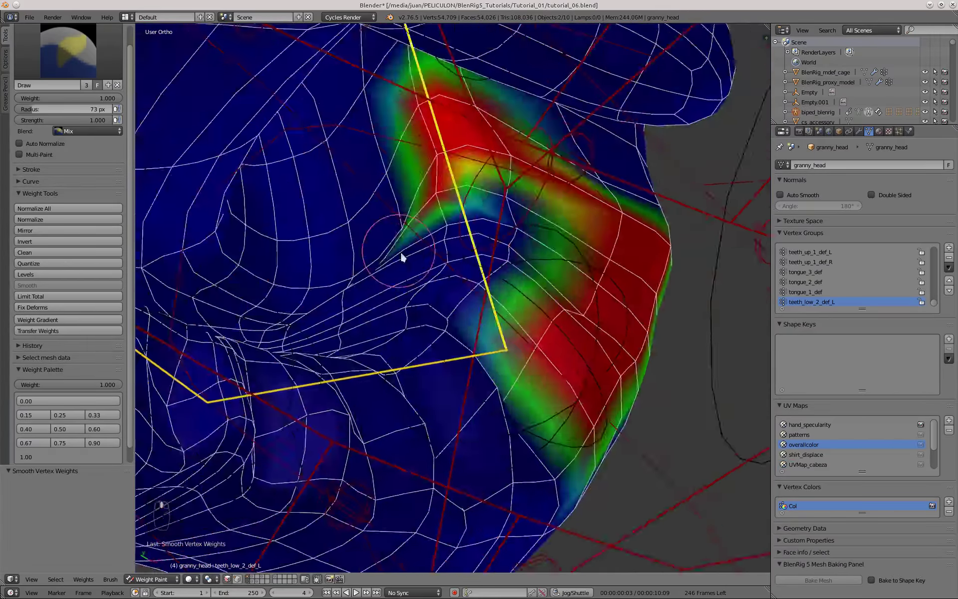
# Undo the last weight smoothing of teeth_low_2_def_L and paint weight 1.000 along the inner edge of the back lower-left gum
pyautogui.hotkey('ctrl', 'z')
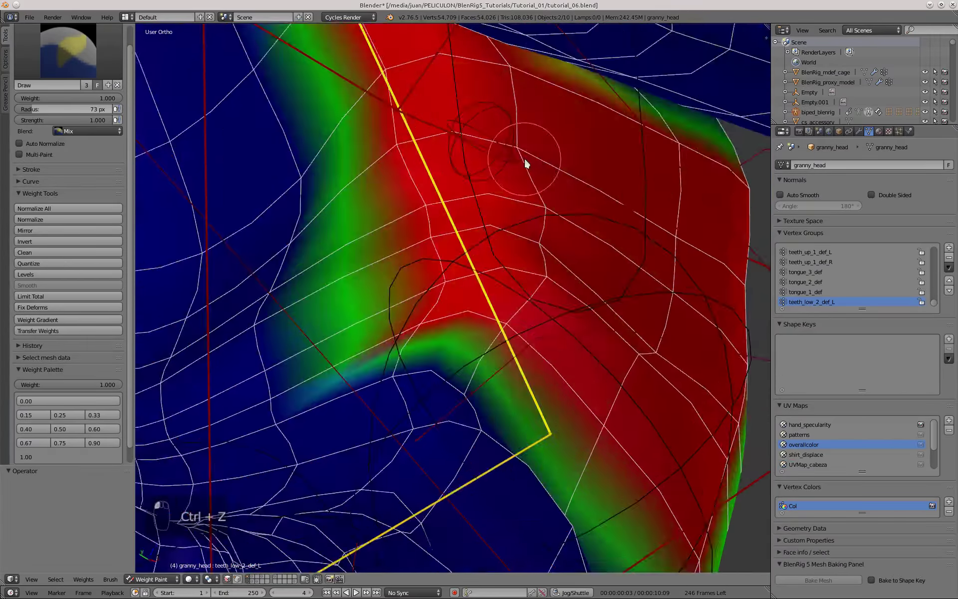
pyautogui.scroll(-4, 525, 160)
pyautogui.moveTo(525, 160)
pyautogui.mouseDown(button='middle')
pyautogui.moveTo(480, 259)
pyautogui.moveTo(447, 224)
pyautogui.moveTo(407, 235)
pyautogui.mouseUp(button='middle')
pyautogui.scroll(4, 448, 225)
pyautogui.scroll(-4, 448, 225)
pyautogui.scroll(4, 407, 234)
pyautogui.moveTo(449, 189); pyautogui.dragTo(459, 263)
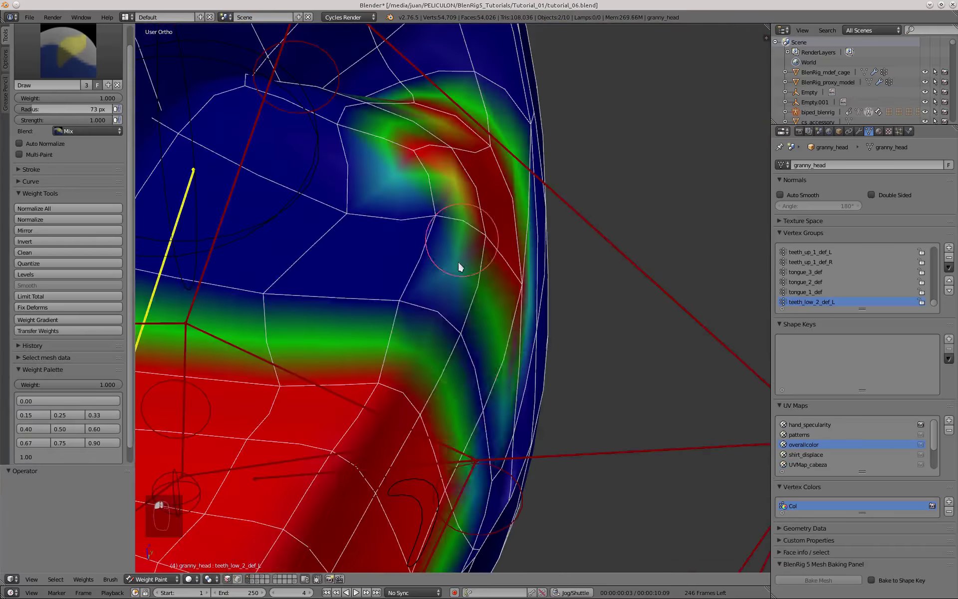
# Paint weight 1.000 over the remaining gaps of the back lower-left gum in the teeth_low_2_def_L group
pyautogui.scroll(-7, 459, 266)
pyautogui.moveTo(459, 267); pyautogui.dragTo(372, 190, button='middle')
pyautogui.scroll(6, 433, 214)
pyautogui.scroll(-5, 432, 214)
pyautogui.scroll(-8, 480, 393)
pyautogui.scroll(8, 193, 328)
pyautogui.scroll(-6, 193, 328)
pyautogui.scroll(6, 372, 189)
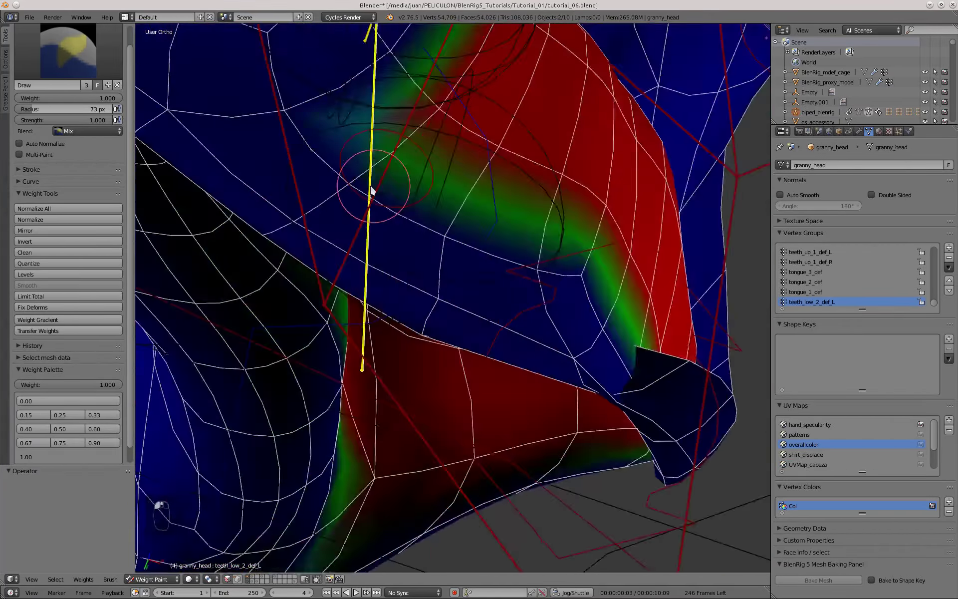
pyautogui.moveTo(372, 190); pyautogui.dragTo(409, 200)
pyautogui.moveTo(409, 200)
pyautogui.mouseDown(button='middle')
pyautogui.moveTo(466, 216)
pyautogui.moveTo(450, 200)
pyautogui.mouseUp(button='middle')
pyautogui.moveTo(449, 200); pyautogui.dragTo(545, 240)
pyautogui.scroll(6, 486, 253)
pyautogui.moveTo(546, 240)
pyautogui.mouseDown(button='middle')
pyautogui.moveTo(486, 252)
pyautogui.moveTo(738, 280)
pyautogui.moveTo(522, 250)
pyautogui.moveTo(473, 321)
pyautogui.moveTo(533, 366)
pyautogui.moveTo(349, 263)
pyautogui.mouseUp(button='middle')
pyautogui.scroll(-8, 486, 252)
pyautogui.scroll(-4, 522, 250)
pyautogui.scroll(6, 533, 366)
pyautogui.scroll(-8, 533, 366)
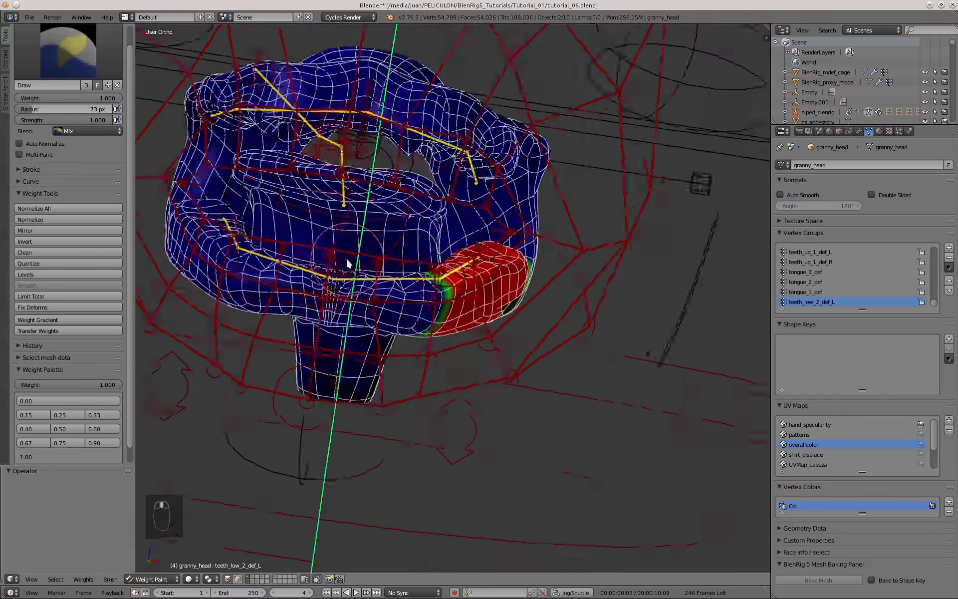
# Toggle the selection of all head vertices under vertex selection masking and leave the masking
pyautogui.click(237, 579)
pyautogui.press('a')
pyautogui.press('z')
pyautogui.scroll(9, 381, 370)
pyautogui.click(237, 579)
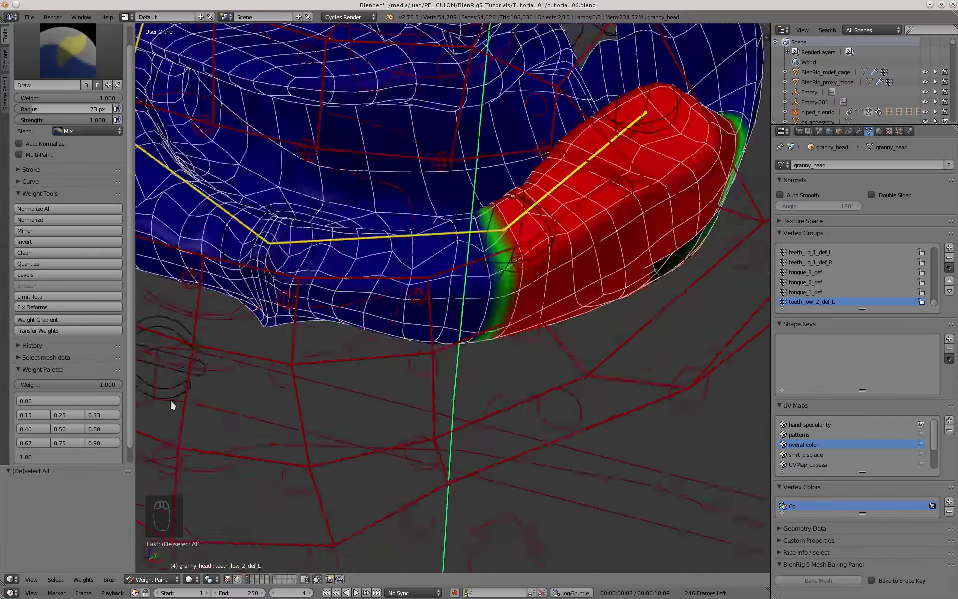
# Paint weight 1.000 on the lower gum for the neighbouring lower teeth bones, including teeth_low_1_def_L, and undo the last stroke
pyautogui.moveTo(170, 399); pyautogui.dragTo(235, 234, button='middle')
pyautogui.rightClick(235, 234)
pyautogui.moveTo(235, 279); pyautogui.dragTo(267, 222)
pyautogui.moveTo(448, 270); pyautogui.dragTo(484, 442, button='middle')
pyautogui.scroll(4, 411, 236)
pyautogui.scroll(4, 264, 343)
pyautogui.moveTo(483, 442); pyautogui.dragTo(496, 435)
pyautogui.scroll(-8, 495, 437)
pyautogui.moveTo(496, 437); pyautogui.dragTo(438, 461, button='middle')
pyautogui.hotkey('ctrl', 'z')
pyautogui.scroll(3, 458, 357)
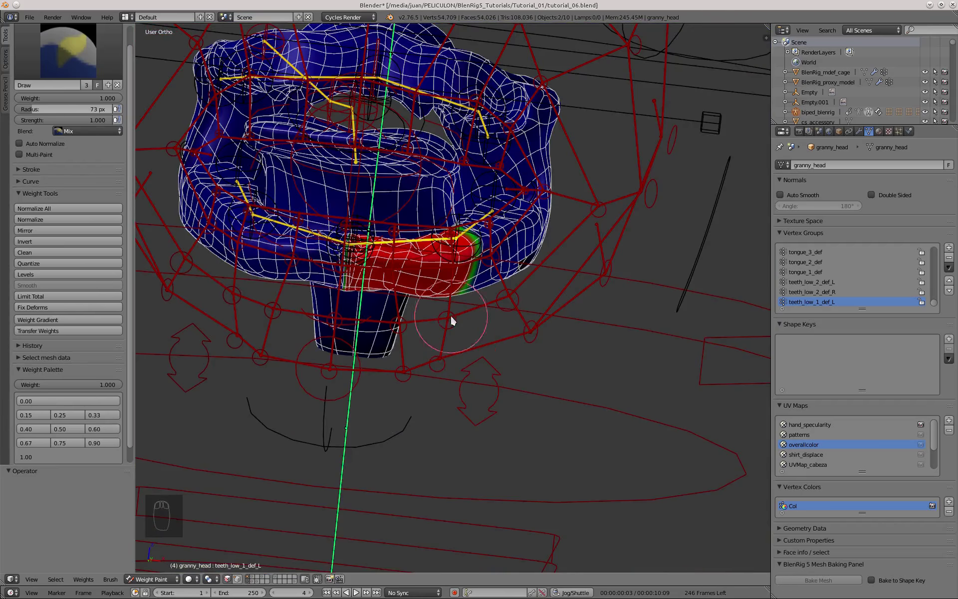
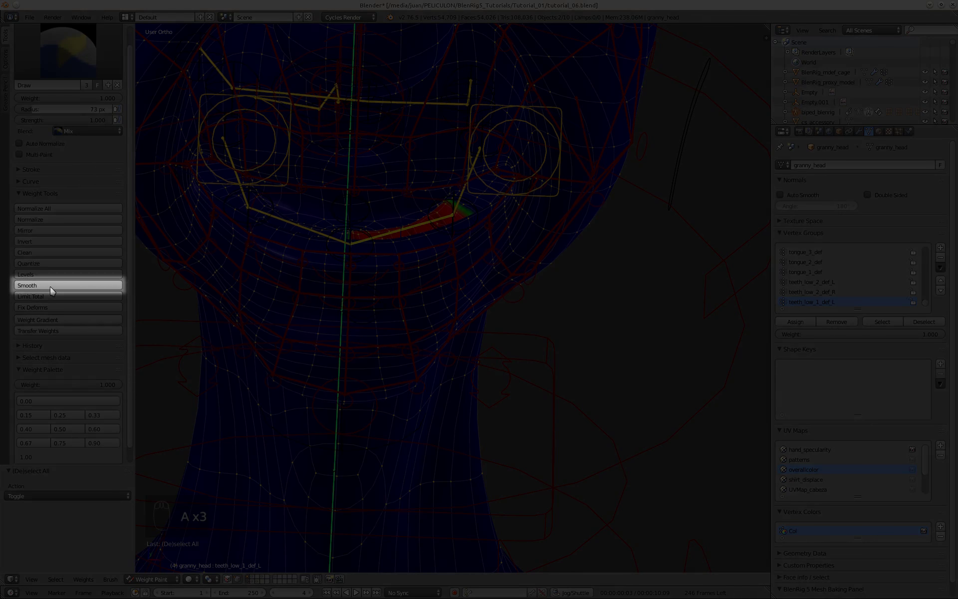
# Smooth the vertex weights of the lower teeth groups teeth_low_1_def_L, teeth_low_2_def_L, teeth_low_2_def_R and teeth_low_1_def_R
pyautogui.click(52, 287)
pyautogui.scroll(5, 466, 196)
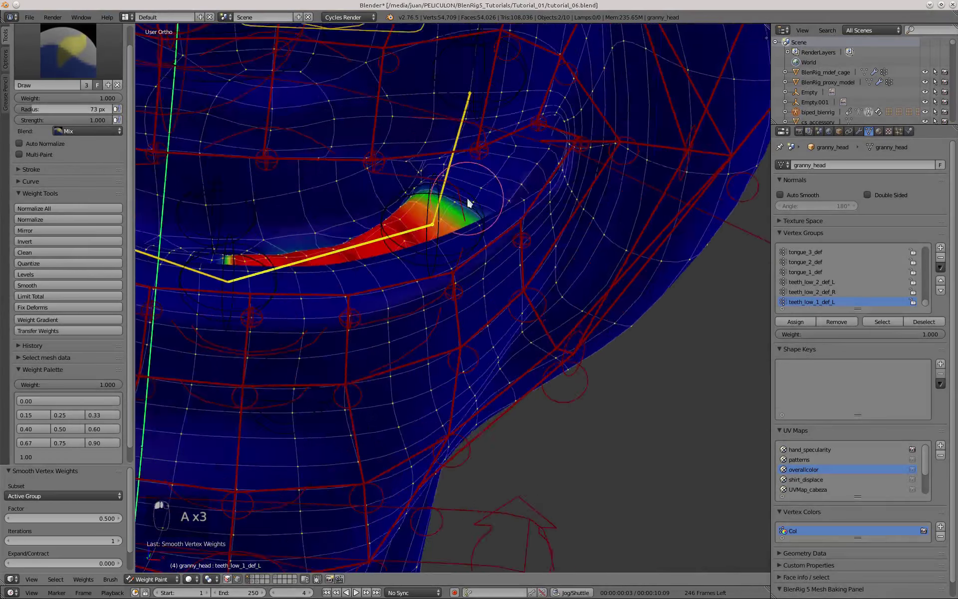
pyautogui.moveTo(447, 194); pyautogui.dragTo(281, 354, button='middle')
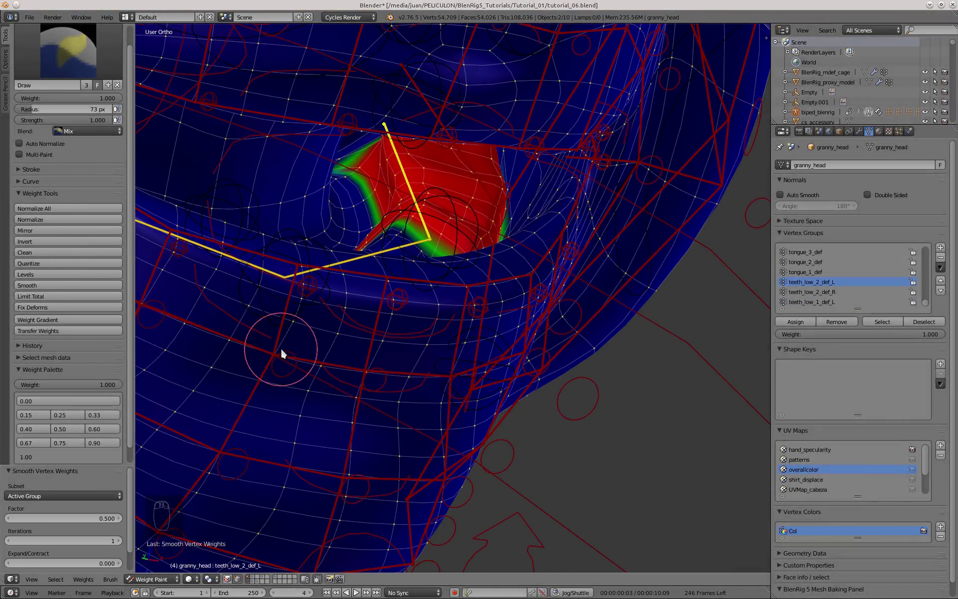
pyautogui.click(31, 285)
pyautogui.moveTo(480, 409); pyautogui.dragTo(679, 319, button='middle')
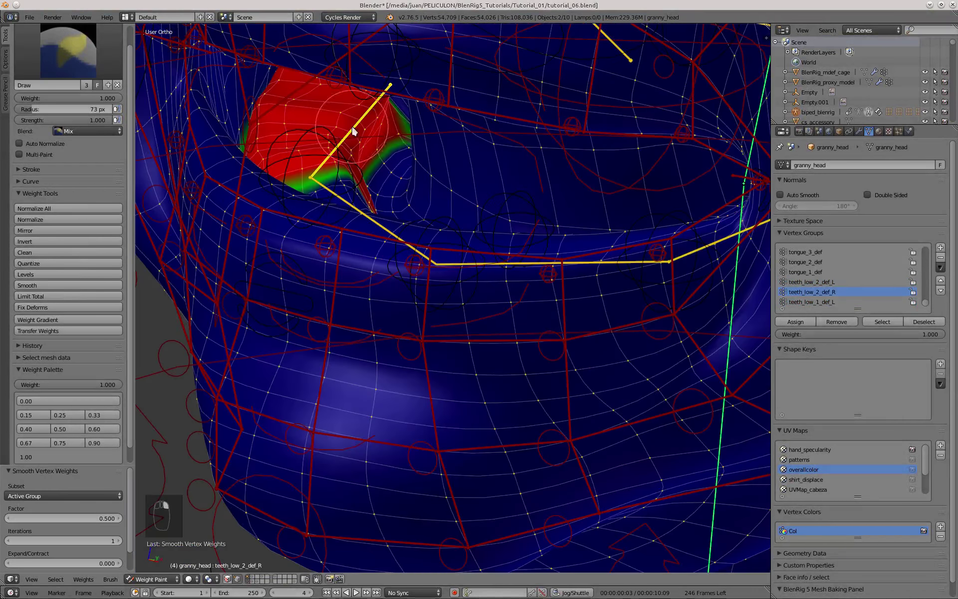
pyautogui.click(56, 288)
pyautogui.moveTo(439, 265); pyautogui.dragTo(362, 307, button='middle')
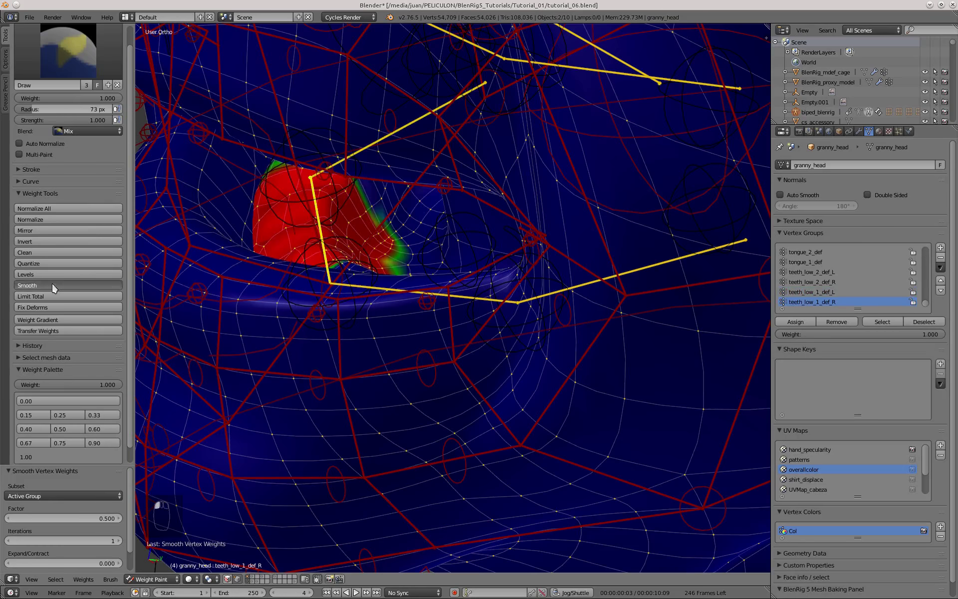
# Smooth the vertex weights of the upper teeth groups, including teeth_up_2_def_R, teeth_up_1_def_L and teeth_up_2_def_L
pyautogui.moveTo(269, 284); pyautogui.dragTo(430, 182, button='middle')
pyautogui.scroll(-3, 430, 183)
pyautogui.scroll(2, 292, 190)
pyautogui.rightClick(282, 190)
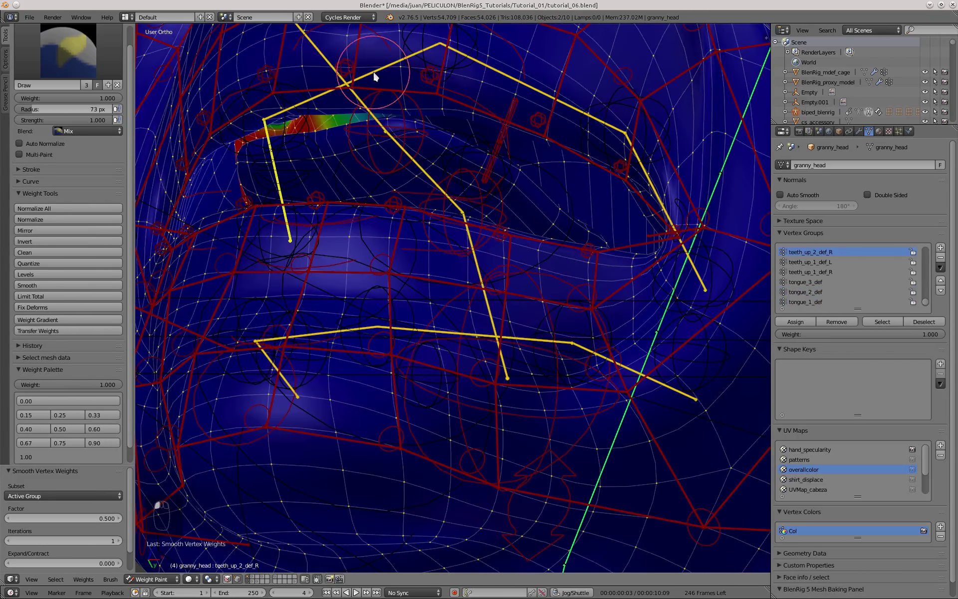
pyautogui.click(44, 286)
pyautogui.moveTo(409, 95); pyautogui.dragTo(462, 84, button='middle')
pyautogui.rightClick(486, 100)
pyautogui.moveTo(435, 189); pyautogui.dragTo(457, 170, button='middle')
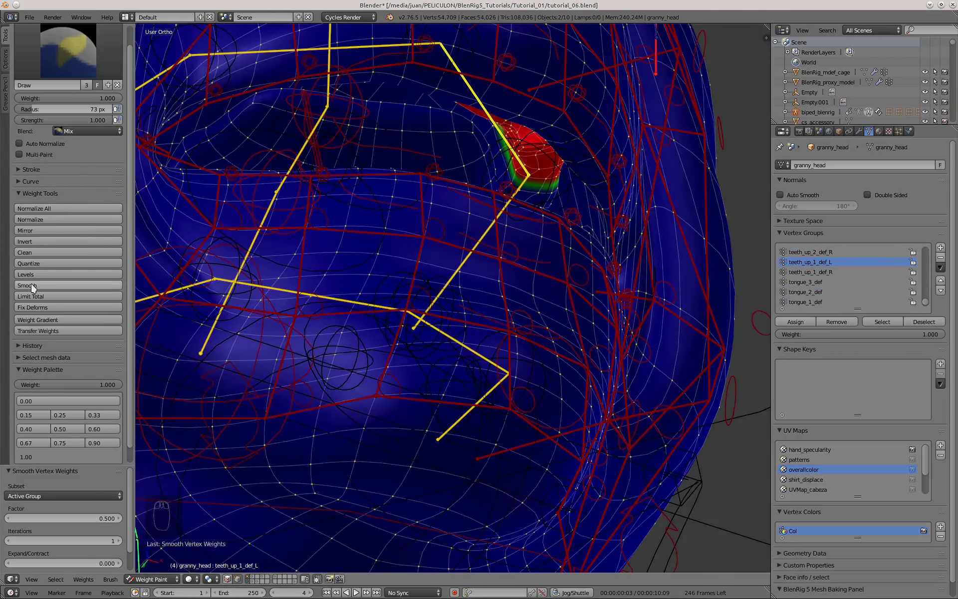
pyautogui.click(31, 285)
pyautogui.moveTo(519, 232); pyautogui.dragTo(511, 202, button='middle')
pyautogui.moveTo(442, 291); pyautogui.dragTo(427, 310, button='middle')
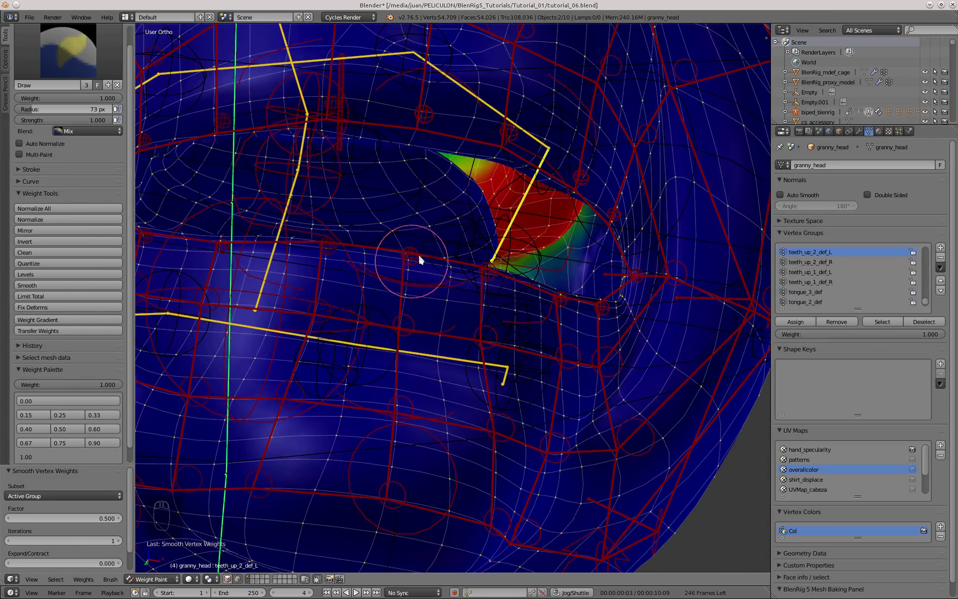
# Clear the location and scale of the tongue control tongue_3_ik and toggle the bone selection
pyautogui.scroll(-5, 418, 254)
pyautogui.moveTo(419, 299); pyautogui.dragTo(380, 374, button='middle')
pyautogui.scroll(1, 299, 409)
pyautogui.rightClick(326, 193)
pyautogui.moveTo(331, 203); pyautogui.dragTo(325, 236, button='middle')
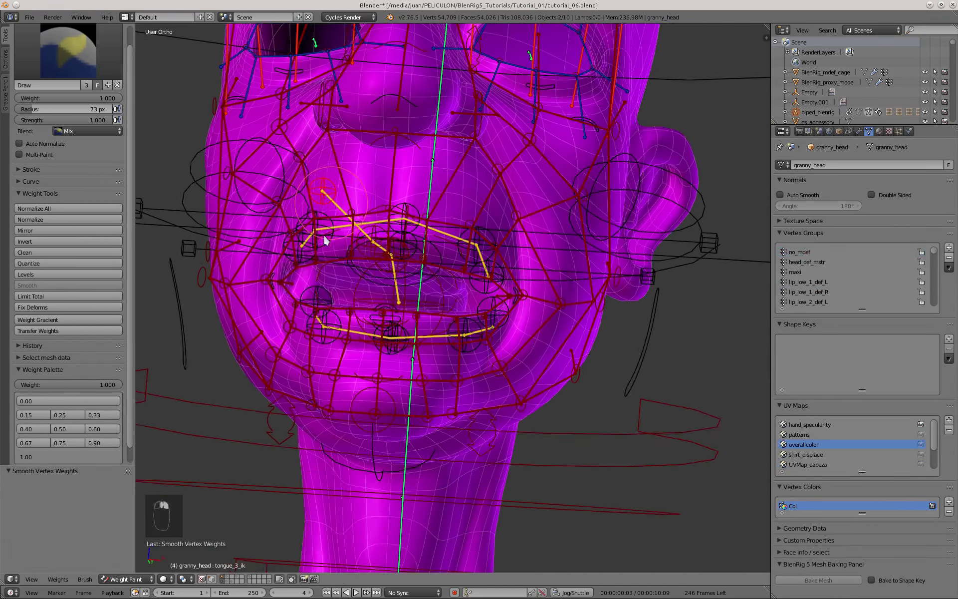
pyautogui.hotkey('alt', 'g')
pyautogui.hotkey('alt', 's')
pyautogui.press('a')
# Move the mouth_ctrl control down to test the teeth and tongue, and clear its location and rotation to close the mouth
pyautogui.scroll(4, 370, 328)
pyautogui.rightClick(322, 274)
pyautogui.moveTo(322, 274); pyautogui.dragTo(379, 287, button='middle')
pyautogui.press('g')
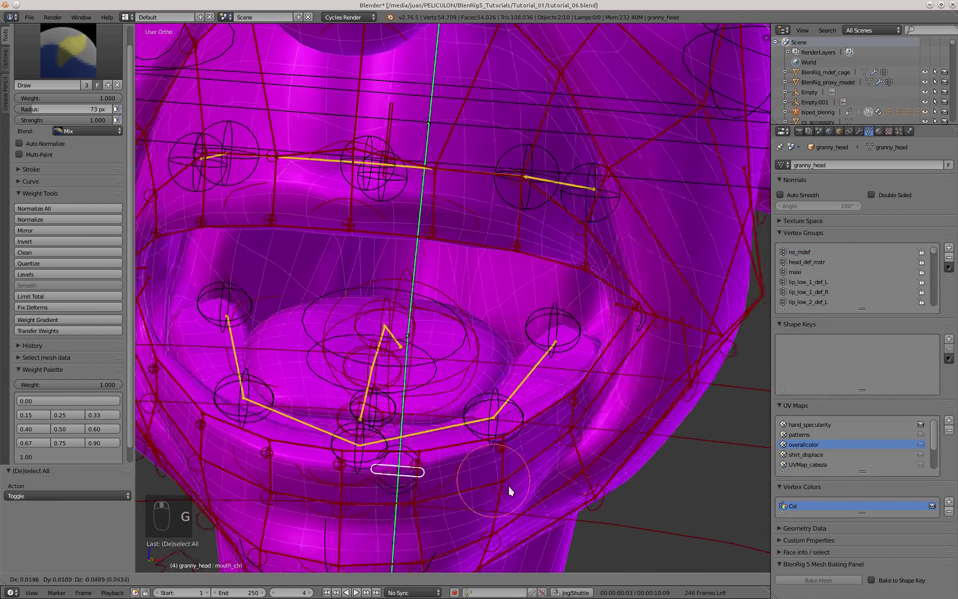
pyautogui.click(508, 484)
pyautogui.scroll(-3, 499, 450)
pyautogui.moveTo(484, 360); pyautogui.dragTo(407, 236, button='middle')
pyautogui.hotkey('alt', 'g')
pyautogui.hotkey('alt', 'r')
pyautogui.press('a')
# Paint weight 1.000 over the nose tip for the nose_ctrl group, working from the side view
pyautogui.scroll(-4, 413, 274)
pyautogui.press('KP_3')
pyautogui.scroll(5, 343, 346)
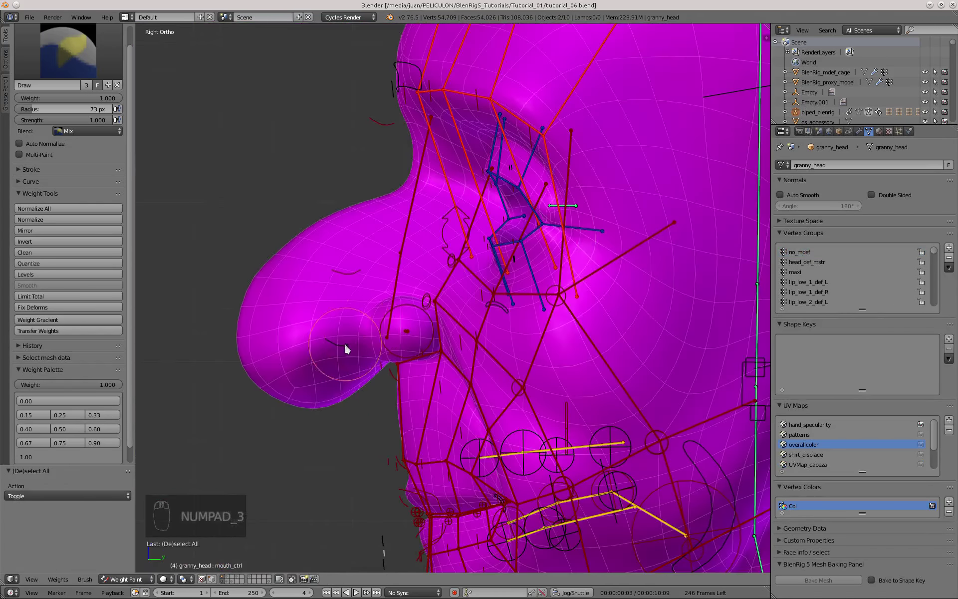
pyautogui.moveTo(267, 334); pyautogui.dragTo(379, 230)
pyautogui.scroll(3, 391, 234)
pyautogui.scroll(5, 385, 245)
pyautogui.moveTo(384, 244)
pyautogui.mouseDown(button='middle')
pyautogui.moveTo(423, 418)
pyautogui.moveTo(480, 197)
pyautogui.mouseUp(button='middle')
pyautogui.moveTo(409, 373)
pyautogui.mouseDown(button='middle')
pyautogui.moveTo(396, 321)
pyautogui.moveTo(413, 253)
pyautogui.moveTo(392, 342)
pyautogui.moveTo(487, 189)
pyautogui.moveTo(455, 220)
pyautogui.moveTo(442, 350)
pyautogui.mouseUp(button='middle')
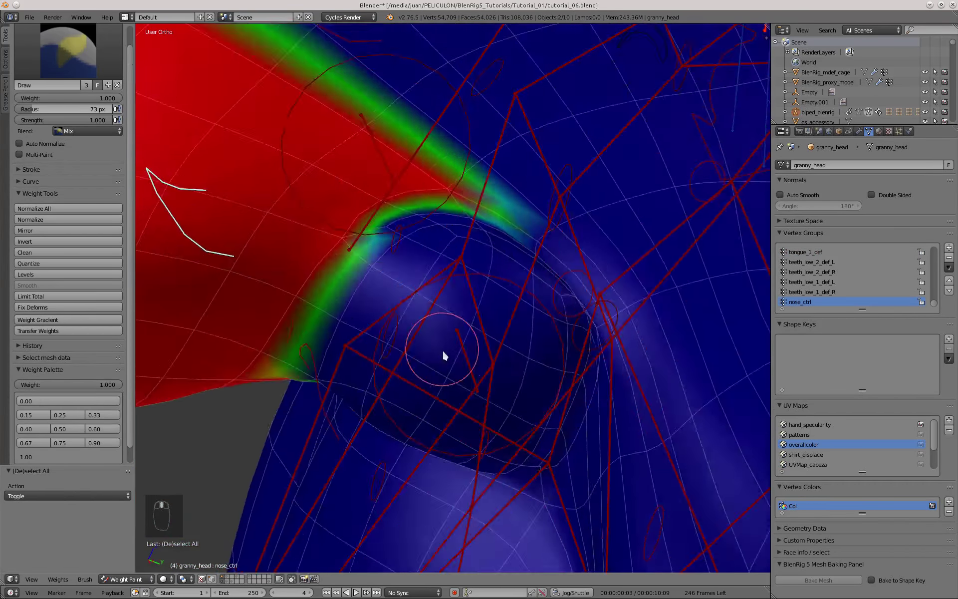
# Select the left nostril bone and paint weight 1.000 around the nostril wing in the nostril_def_L group
pyautogui.rightClick(469, 348)
pyautogui.moveTo(479, 339)
pyautogui.mouseDown()
pyautogui.moveTo(448, 199)
pyautogui.moveTo(506, 224)
pyautogui.mouseUp()
pyautogui.moveTo(506, 225)
pyautogui.mouseDown(button='middle')
pyautogui.moveTo(496, 165)
pyautogui.moveTo(492, 182)
pyautogui.mouseUp(button='middle')
pyautogui.moveTo(492, 182); pyautogui.dragTo(437, 370)
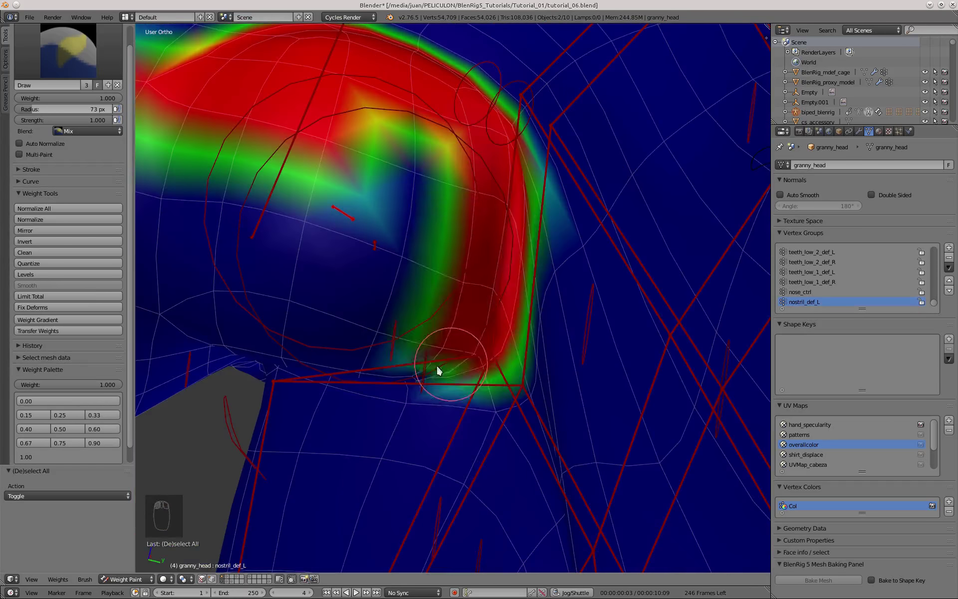
pyautogui.moveTo(437, 370); pyautogui.dragTo(376, 223, button='middle')
pyautogui.moveTo(375, 224); pyautogui.dragTo(424, 159)
pyautogui.moveTo(424, 160); pyautogui.dragTo(254, 188, button='middle')
pyautogui.moveTo(260, 274); pyautogui.dragTo(382, 275, button='middle')
# In Edit Mode, select the nostril edge loops, grow the selection and hide the rest of the head mesh
pyautogui.press('Tab')
pyautogui.scroll(-4, 382, 275)
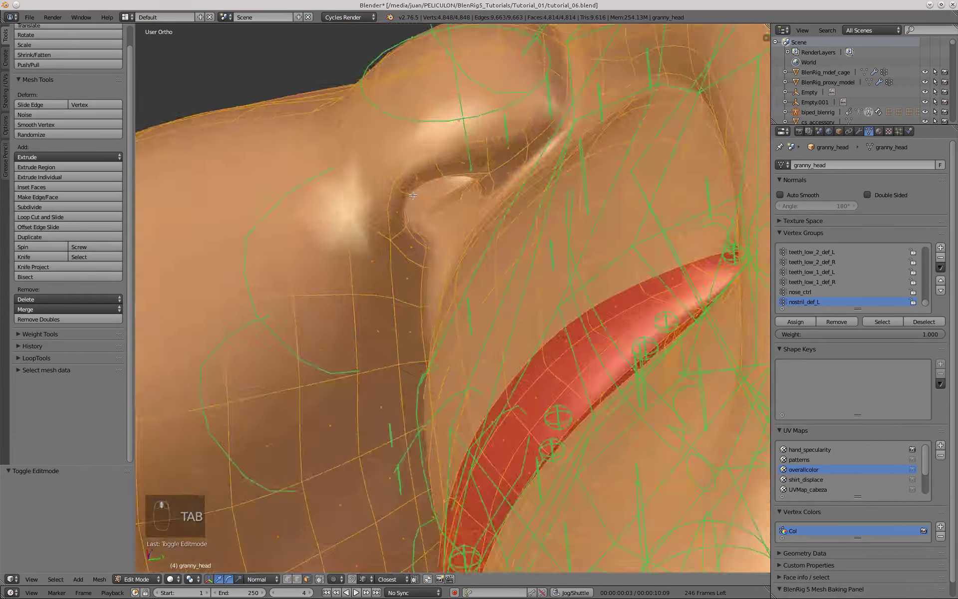
pyautogui.scroll(2, 428, 200)
pyautogui.keyDown('alt'); pyautogui.rightClick(433, 235); pyautogui.keyUp('alt')
pyautogui.moveTo(433, 235); pyautogui.dragTo(428, 470, button='middle')
pyautogui.keyDown('alt'); pyautogui.rightClick(428, 469); pyautogui.keyUp('alt')
pyautogui.scroll(-5, 374, 319)
pyautogui.press('ctrl+KP_Add')
pyautogui.press('ctrl+KP_Add')
pyautogui.press('ctrl+KP_Add')
pyautogui.hotkey('ctrl', 'i')
pyautogui.press('h')
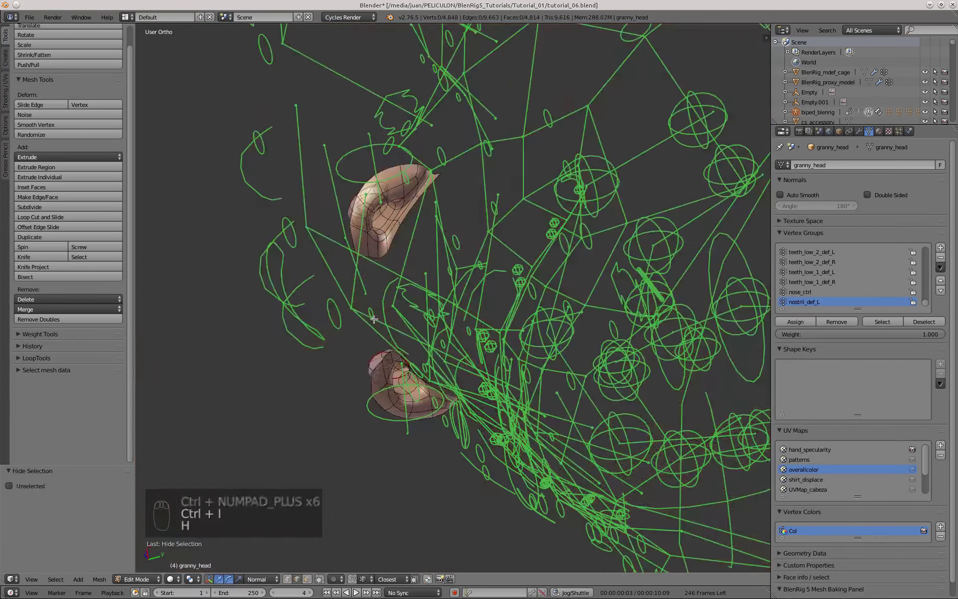
# Return to Weight Paint, reveal the hidden faces and turn off face selection masking
pyautogui.press('Tab')
pyautogui.scroll(-2, 430, 240)
pyautogui.hotkey('alt', 'h')
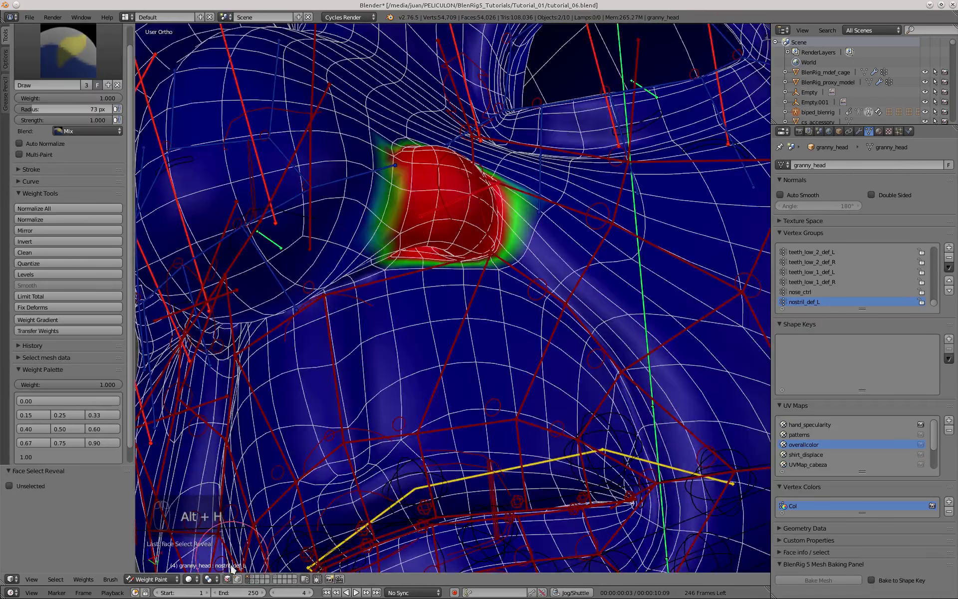
pyautogui.click(227, 579)
# Try moving the left nostril bone to test the deformation of the nostril_def_L weights
pyautogui.rightClick(449, 200)
pyautogui.press('g')
pyautogui.rightClick(509, 145)
pyautogui.moveTo(510, 146); pyautogui.dragTo(435, 253, button='middle')
pyautogui.press('g')
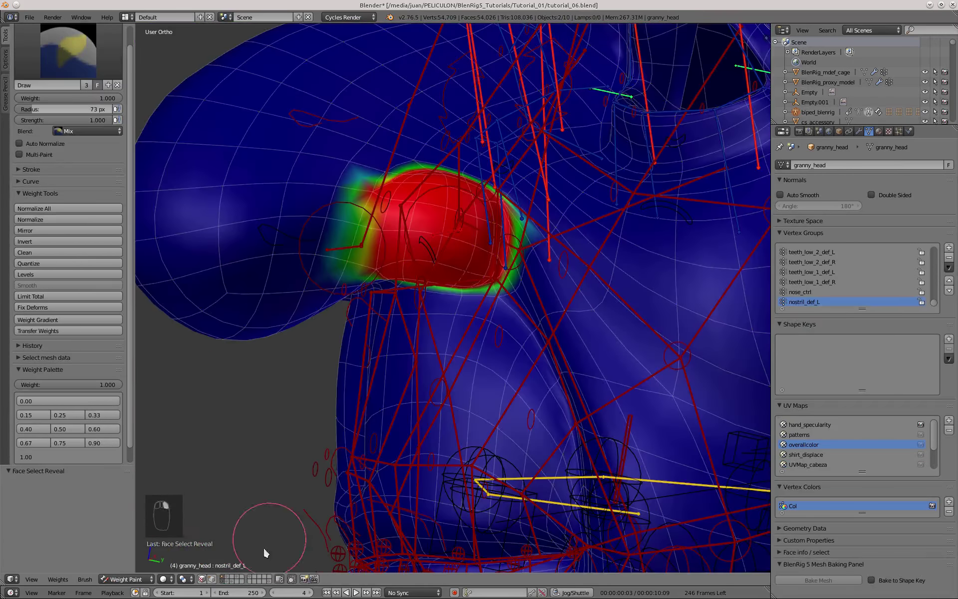
# Smooth the vertex weights of the nose_ctrl group with vertex selection masking enabled
pyautogui.press('v')
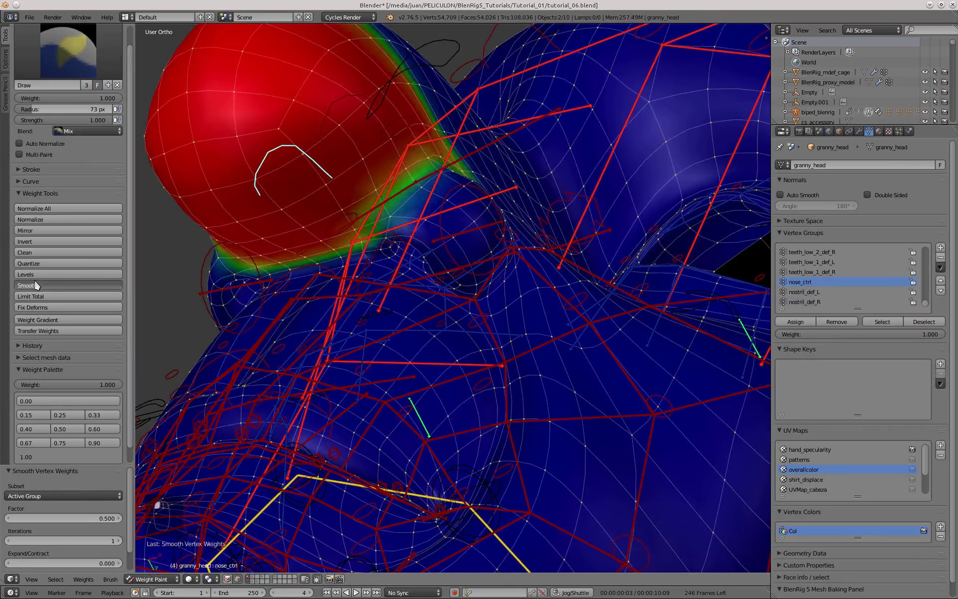
pyautogui.click(27, 285)
pyautogui.scroll(5, 430, 183)
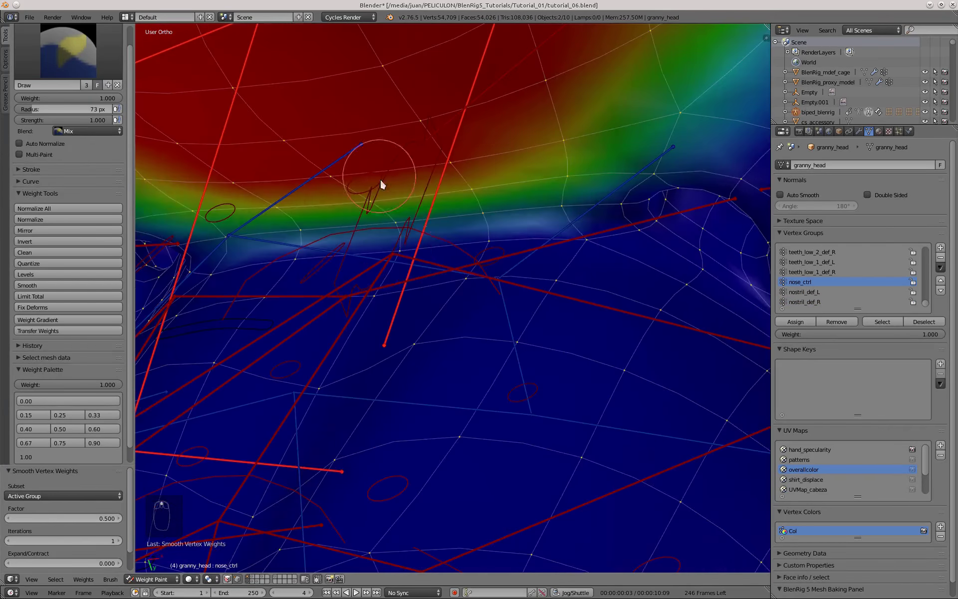
pyautogui.moveTo(551, 202)
pyautogui.mouseDown(button='middle')
pyautogui.moveTo(412, 238)
pyautogui.moveTo(420, 106)
pyautogui.moveTo(369, 320)
pyautogui.moveTo(274, 393)
pyautogui.moveTo(448, 278)
pyautogui.moveTo(434, 208)
pyautogui.mouseUp(button='middle')
pyautogui.press('KP_3')
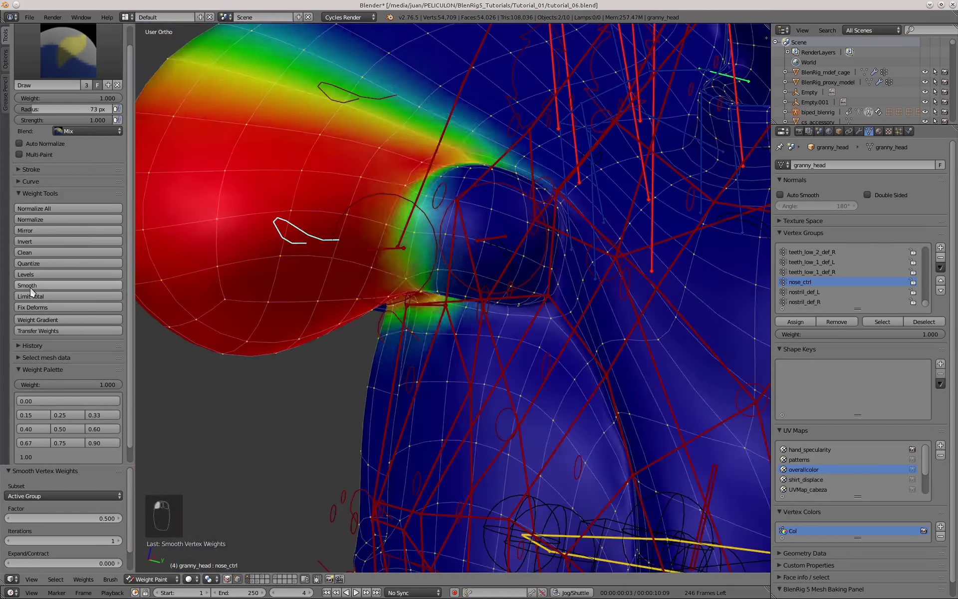
# Turn off vertex masking and paint weight 1.000 across the middle of the nose for the nose_bridge_2_def group
pyautogui.click(237, 579)
pyautogui.scroll(2, 387, 188)
pyautogui.rightClick(426, 207)
pyautogui.moveTo(394, 185)
pyautogui.mouseDown()
pyautogui.moveTo(173, 182)
pyautogui.moveTo(379, 225)
pyautogui.moveTo(449, 200)
pyautogui.mouseUp()
pyautogui.scroll(4, 426, 229)
pyautogui.moveTo(449, 224)
pyautogui.mouseDown(button='middle')
pyautogui.moveTo(405, 257)
pyautogui.moveTo(244, 281)
pyautogui.mouseUp(button='middle')
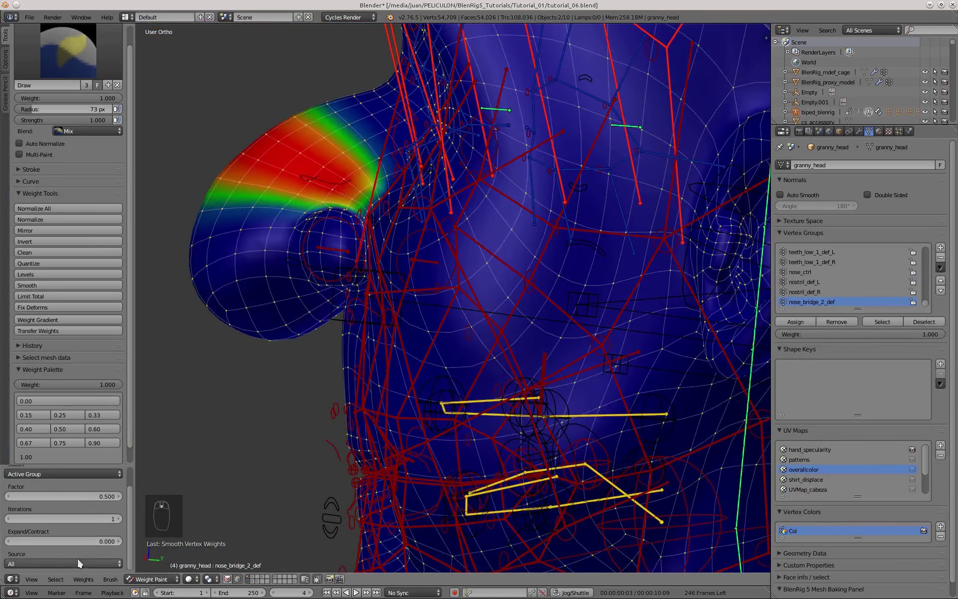
# Adjust the smoothing of nose_bridge_2_def to a factor of 1.000 and an Expand/Contract of 0.500
pyautogui.moveTo(111, 541); pyautogui.dragTo(60, 541)
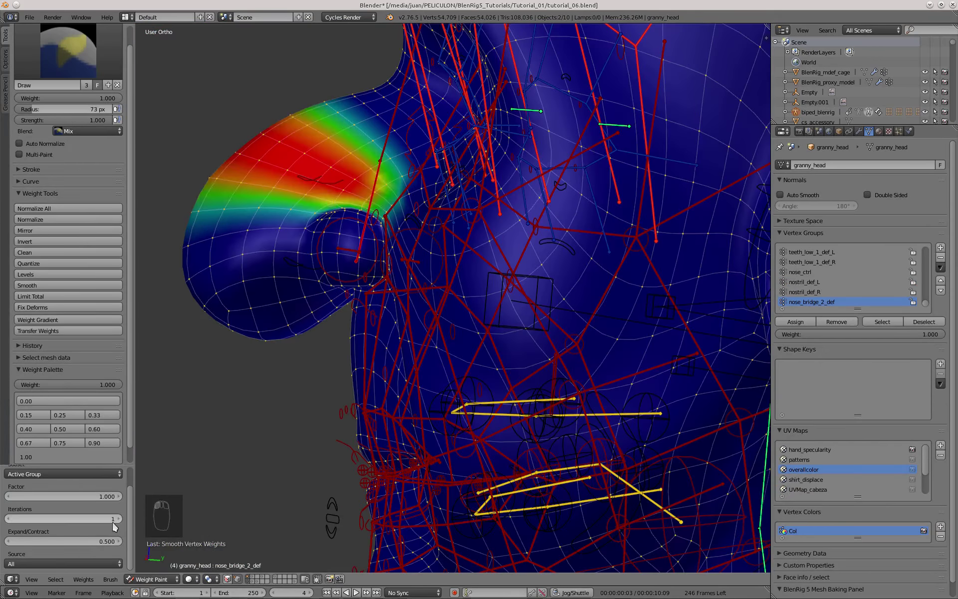
pyautogui.moveTo(379, 312); pyautogui.dragTo(415, 310, button='middle')
pyautogui.scroll(1, 374, 144)
# Select the upper nose bridge bone and paint weight 1.000 between the eyes in the nose_bridge_1_def group
pyautogui.press('v')
pyautogui.rightClick(398, 132)
pyautogui.press('KP_3')
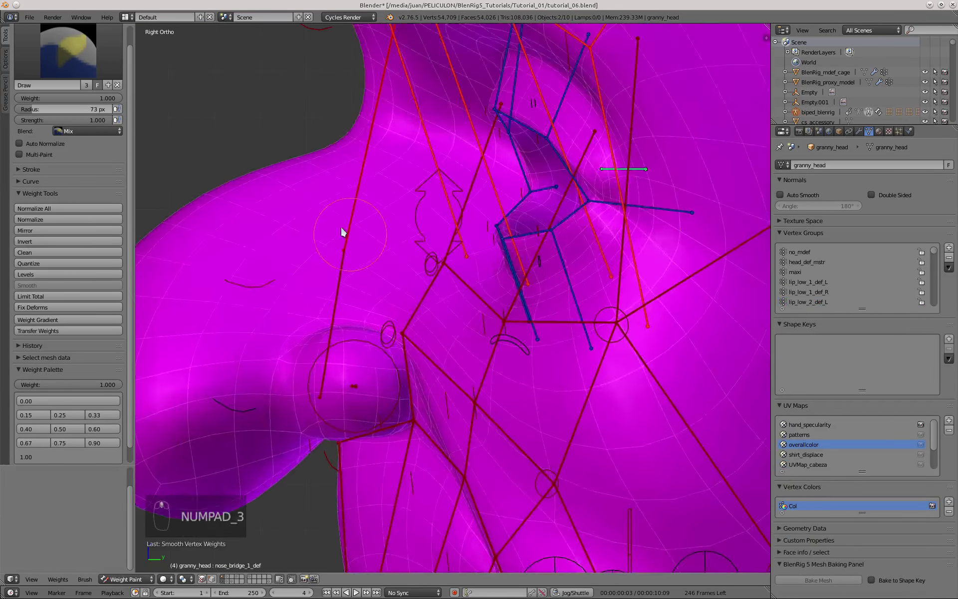
pyautogui.moveTo(360, 286); pyautogui.dragTo(299, 334)
pyautogui.scroll(-2, 292, 236)
pyautogui.press('KP_3')
pyautogui.scroll(3, 291, 236)
pyautogui.moveTo(291, 236); pyautogui.dragTo(448, 321, button='middle')
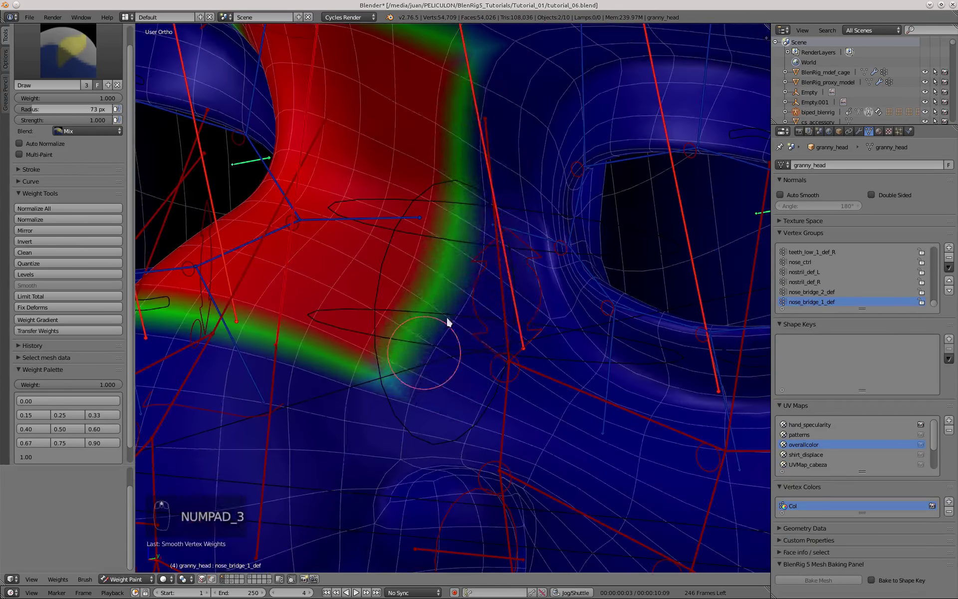
pyautogui.moveTo(447, 321); pyautogui.dragTo(450, 124)
pyautogui.scroll(-4, 343, 359)
pyautogui.moveTo(343, 359)
pyautogui.mouseDown(button='middle')
pyautogui.moveTo(406, 279)
pyautogui.moveTo(374, 281)
pyautogui.moveTo(305, 336)
pyautogui.mouseUp(button='middle')
# Smooth the nose_bridge_1_def weights with vertex selection masking and turn the masking off
pyautogui.press('v')
pyautogui.click(40, 285)
pyautogui.press('KP_3')
pyautogui.scroll(-3, 349, 261)
pyautogui.press('v')
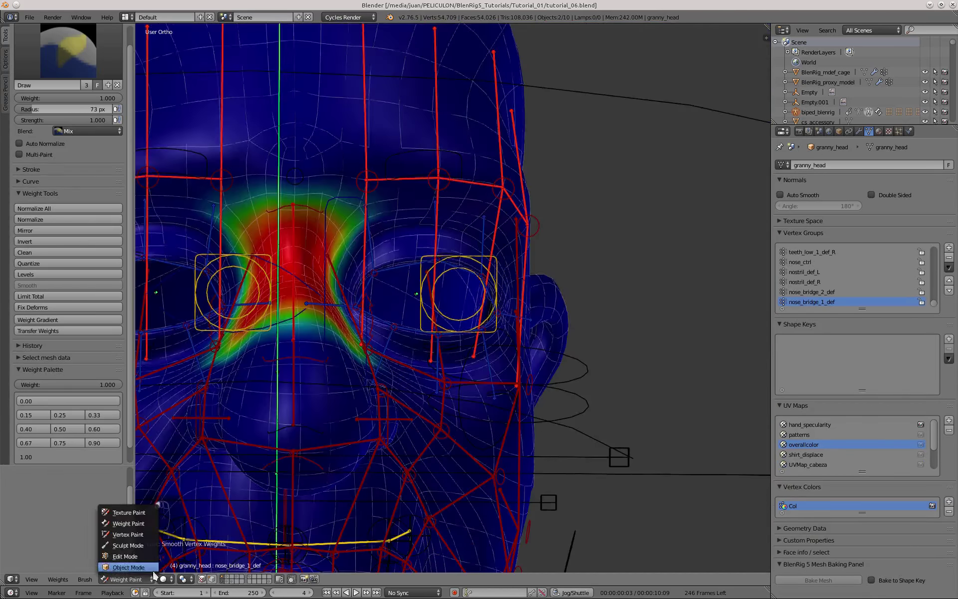
# Switch to Object Mode and hide the objects in the way, leaving the head, eyes and eyebrows displayed
pyautogui.click(151, 569)
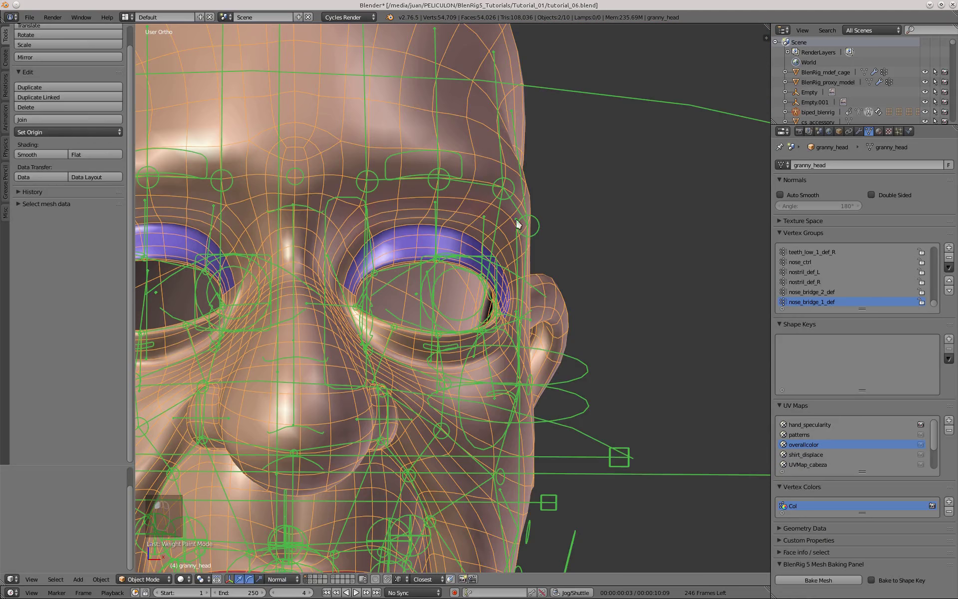
pyautogui.rightClick(527, 222)
pyautogui.scroll(-3, 530, 219)
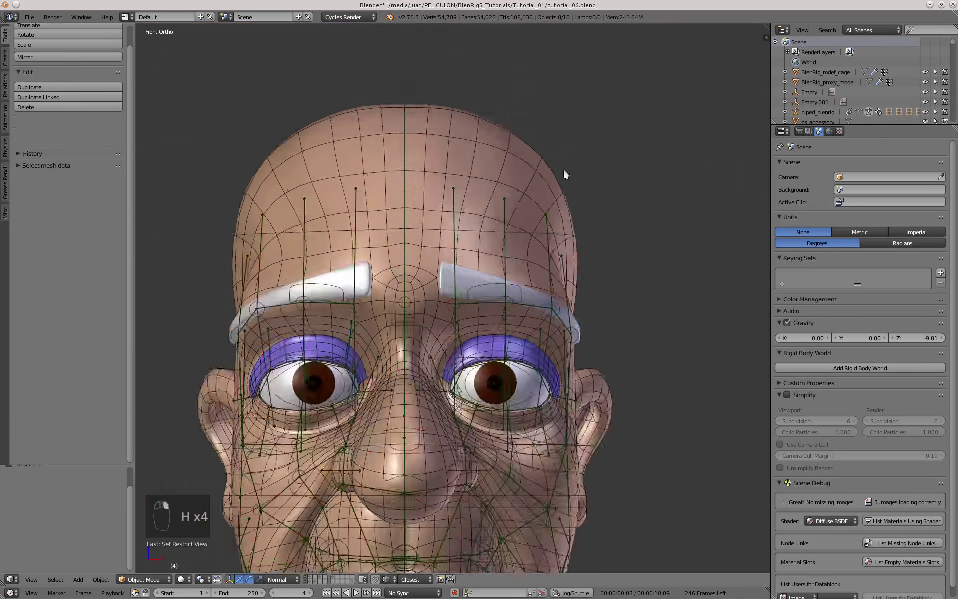
# Select the inner upper brow bone of the biped_blenrig rig above the character's left eye
pyautogui.scroll(3, 445, 215)
pyautogui.rightClick(458, 243)
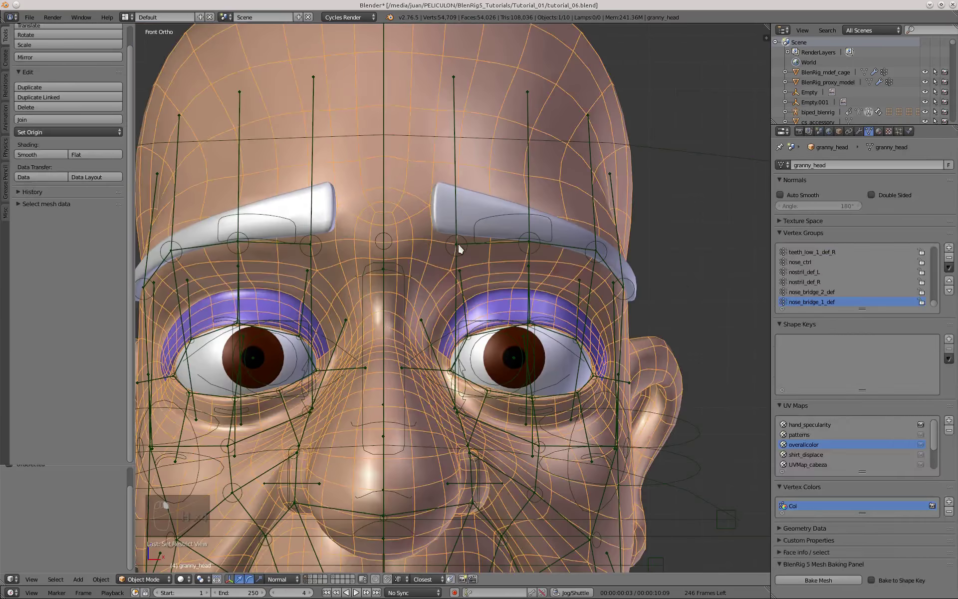
pyautogui.rightClick(458, 243)
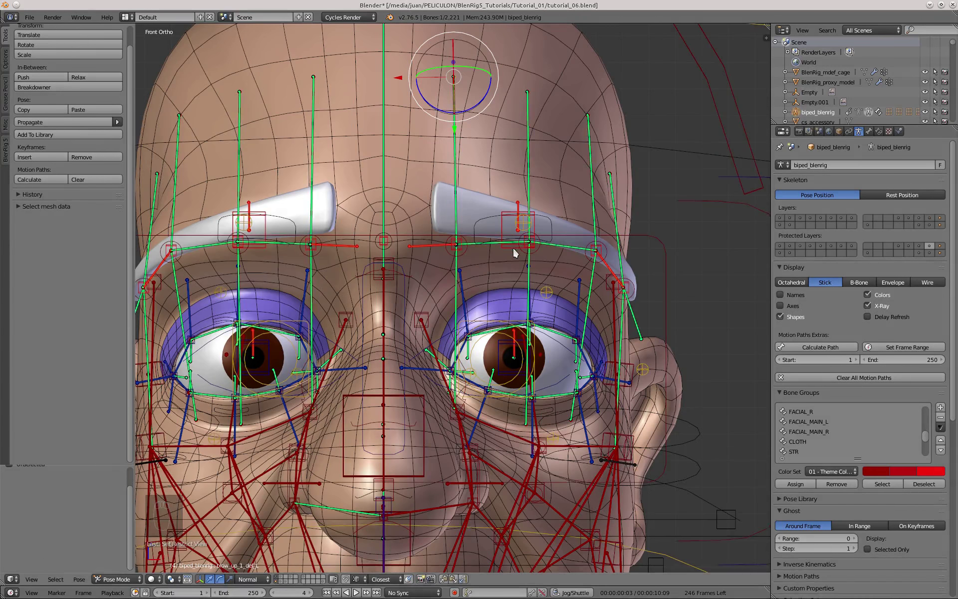
# Enter Edit Mode with all bones revealed and reposition the inner joint of the character's left brow onto the eyebrow
pyautogui.press('Tab')
pyautogui.hotkey('alt', 'h')
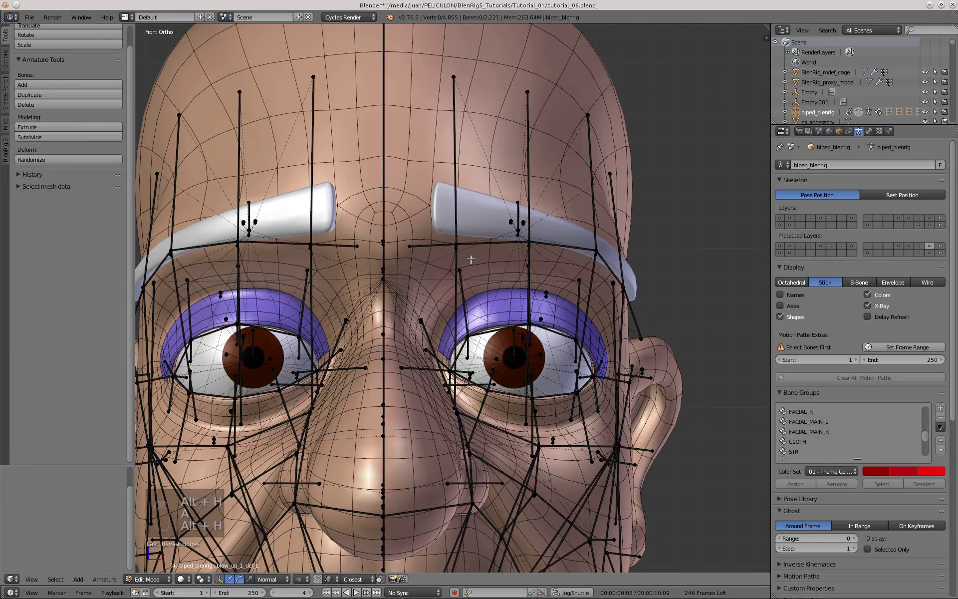
pyautogui.press('a')
pyautogui.scroll(2, 468, 262)
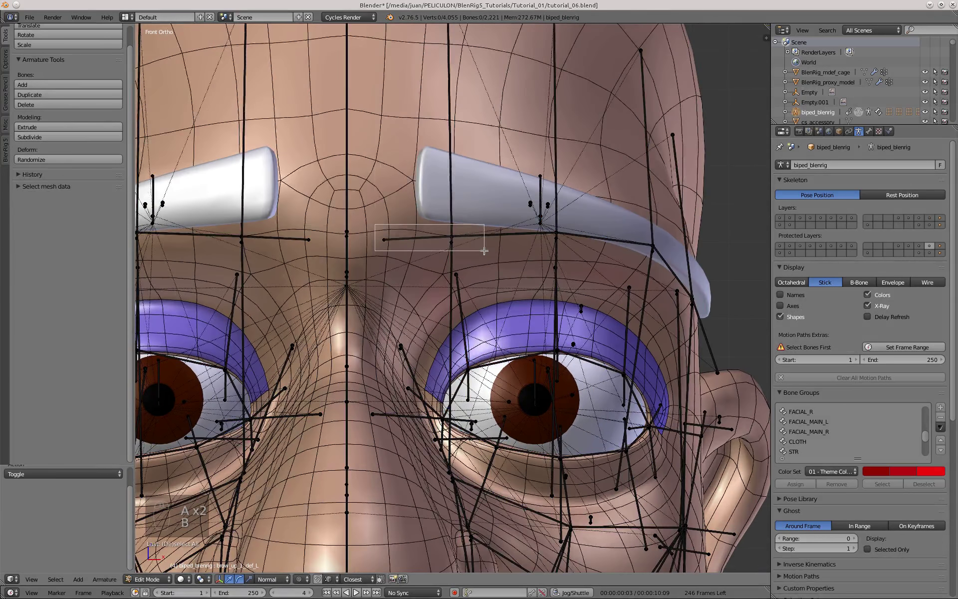
pyautogui.moveTo(575, 284); pyautogui.dragTo(469, 304, button='middle')
pyautogui.click(373, 324)
pyautogui.press('KP_1')
# Select the middle joint of the same brow and raise it by 0.006 to follow the eyebrow
pyautogui.scroll(3, 517, 226)
pyautogui.press('a')
pyautogui.press('b')
pyautogui.moveTo(533, 224); pyautogui.dragTo(544, 237)
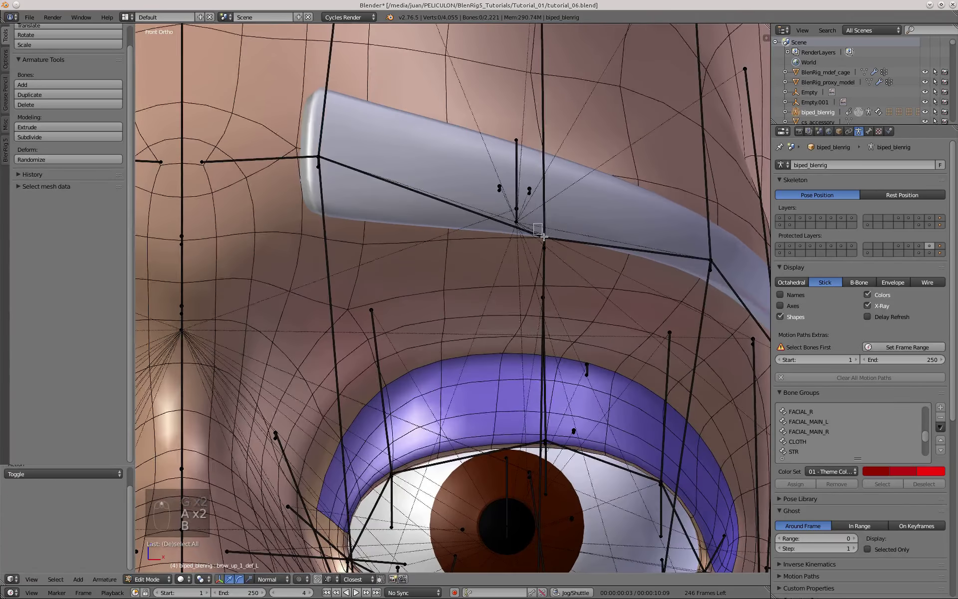
pyautogui.click(556, 213)
pyautogui.scroll(-4, 556, 213)
pyautogui.moveTo(524, 299); pyautogui.dragTo(406, 342, button='middle')
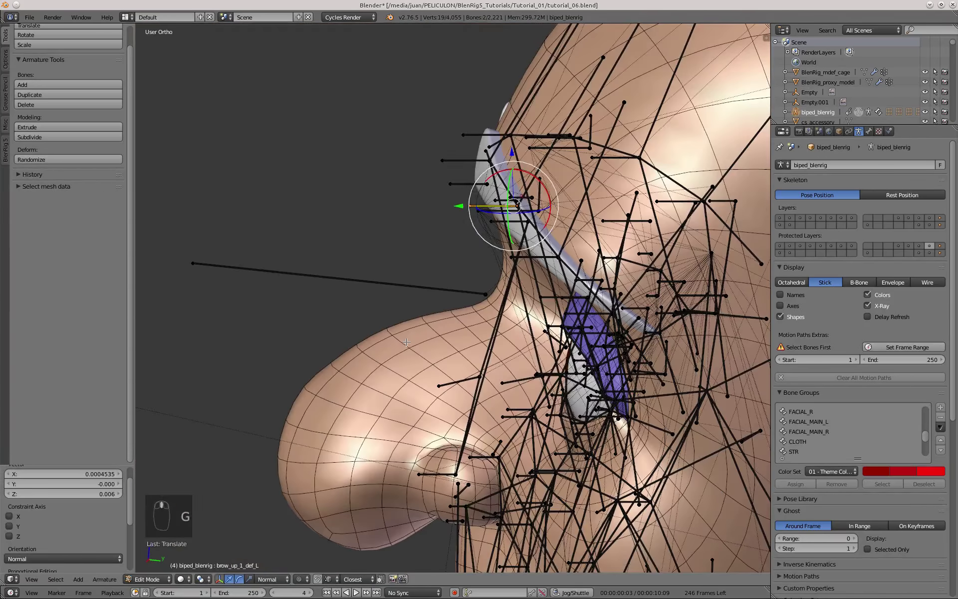
# Return to Pose Mode and reset the BlenRig 5 constraints
pyautogui.press('KP_1')
pyautogui.press('Tab')
pyautogui.scroll(-3, 454, 230)
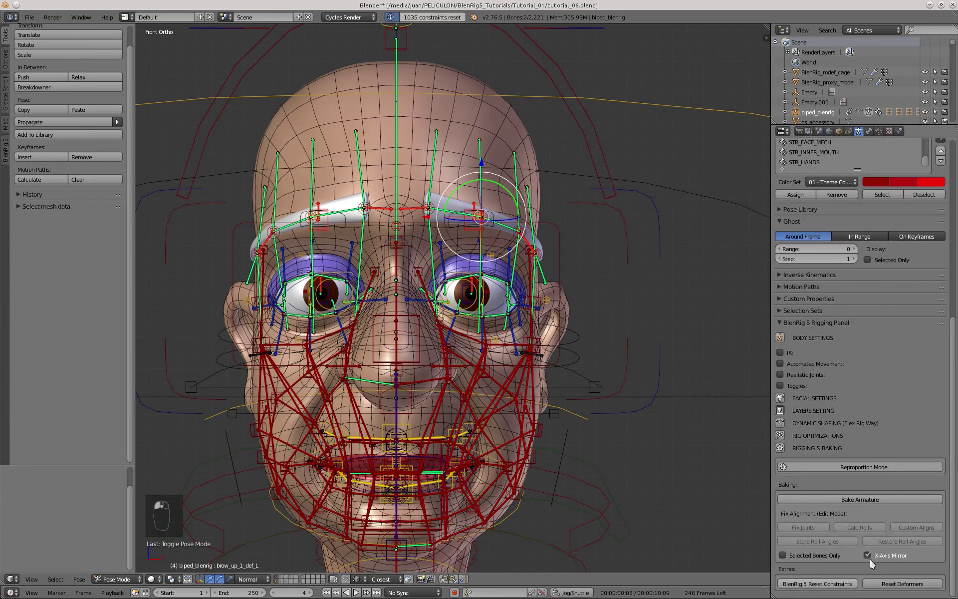
# Switch to Object Mode and hide the granny_eyebrows object
pyautogui.click(810, 194)
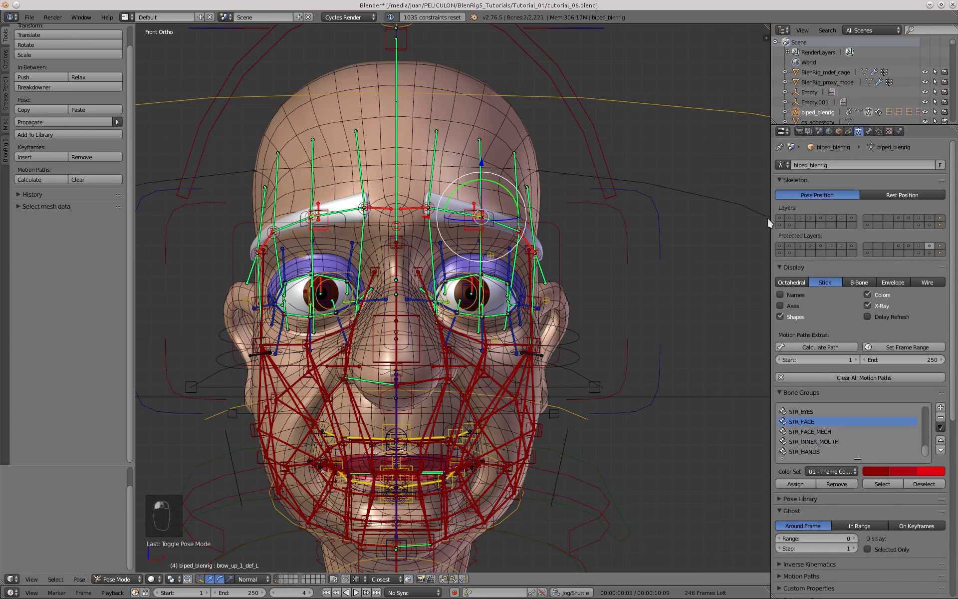
pyautogui.click(809, 219)
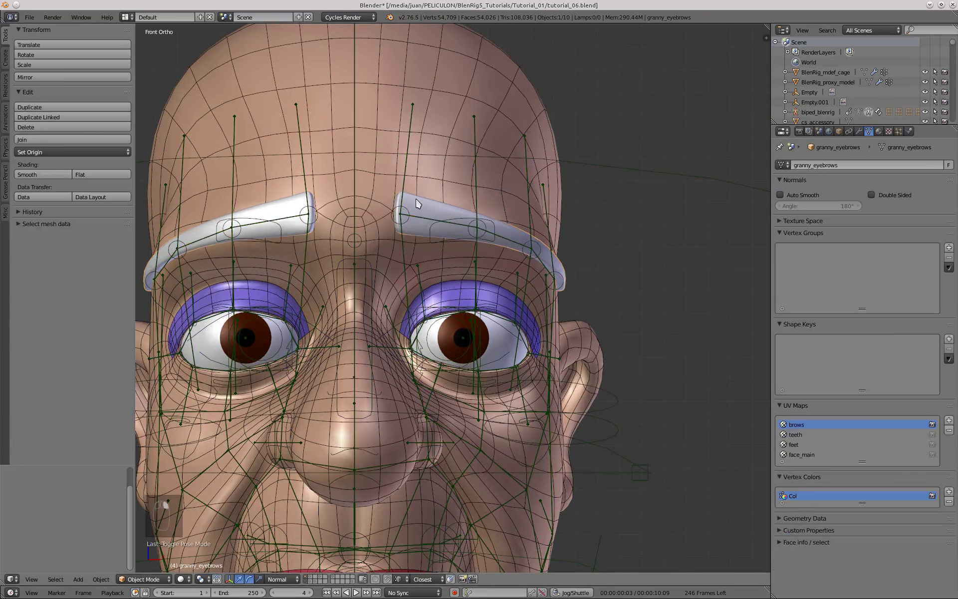
pyautogui.press('h')
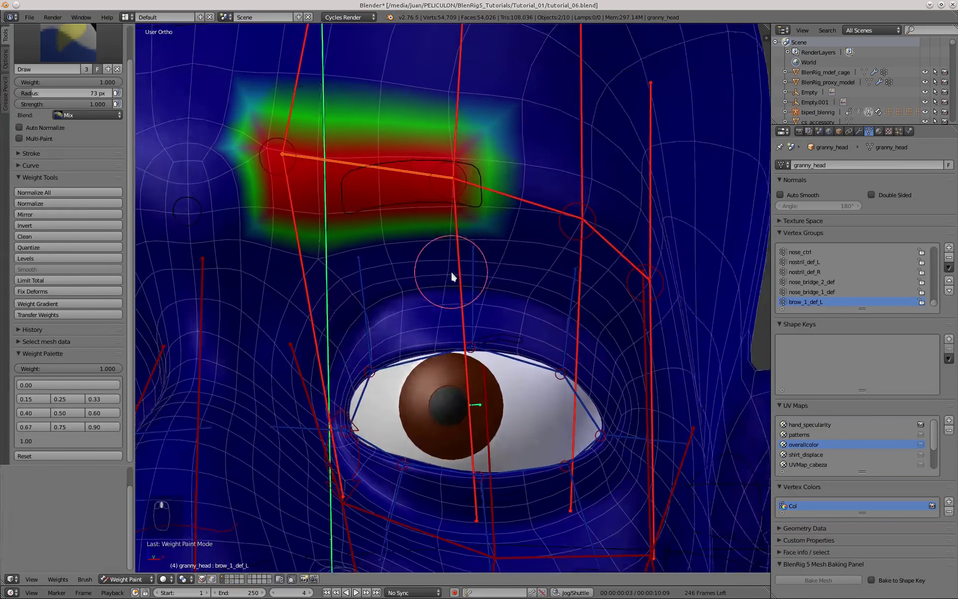
# Paint a weight falloff of 0.250 around the inner brow in the brow_1_def_L group of granny_head
pyautogui.scroll(5, 494, 199)
pyautogui.scroll(-2, 429, 399)
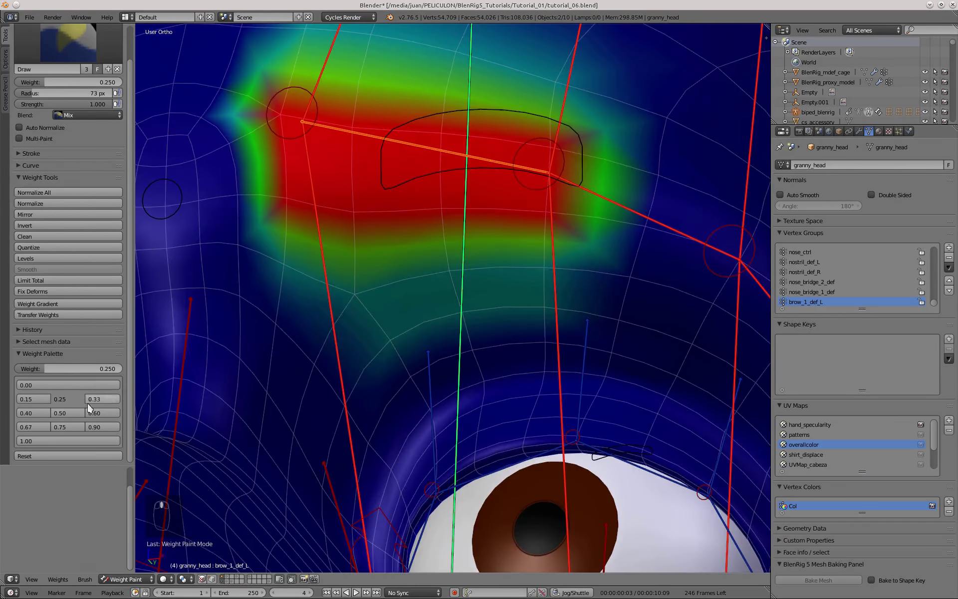
pyautogui.scroll(-3, 529, 280)
pyautogui.moveTo(529, 280); pyautogui.dragTo(474, 241, button='middle')
pyautogui.scroll(6, 416, 209)
pyautogui.click(371, 283)
pyautogui.scroll(-8, 370, 282)
pyautogui.scroll(3, 562, 279)
# Select the middle left brow bone and paint weight 1.000 along it in the brow_2_def_L group
pyautogui.rightClick(482, 229)
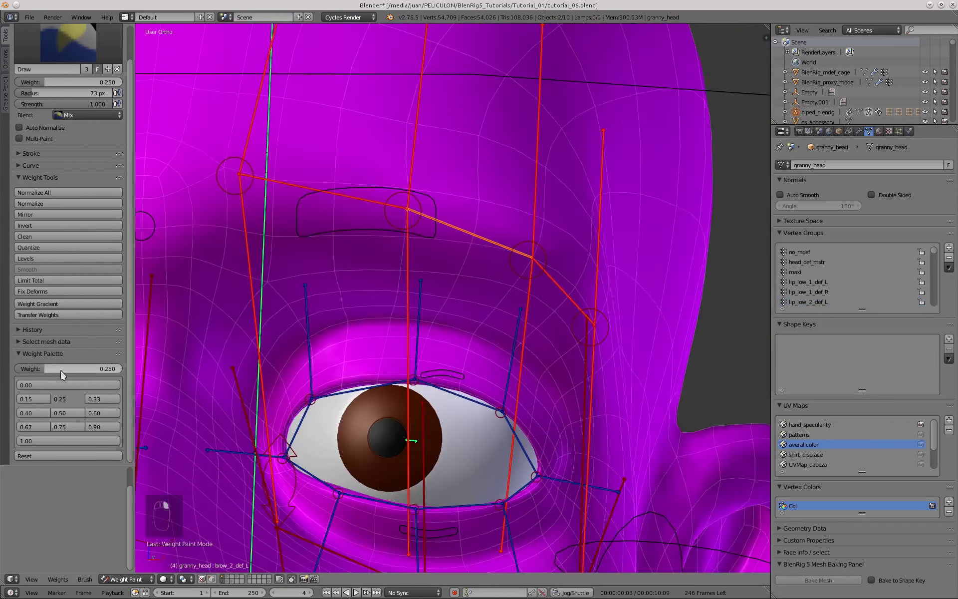
pyautogui.click(50, 441)
pyautogui.moveTo(392, 215); pyautogui.dragTo(539, 250)
pyautogui.moveTo(549, 170); pyautogui.dragTo(379, 131)
pyautogui.scroll(2, 449, 107)
pyautogui.moveTo(378, 130); pyautogui.dragTo(370, 80, button='middle')
# Paint the brow_2_def_L falloff between brow and eyelid with weights 0.500, 0.250 and 0.150
pyautogui.click(67, 398)
pyautogui.click(68, 413)
pyautogui.scroll(3, 328, 140)
pyautogui.moveTo(499, 234); pyautogui.dragTo(360, 246)
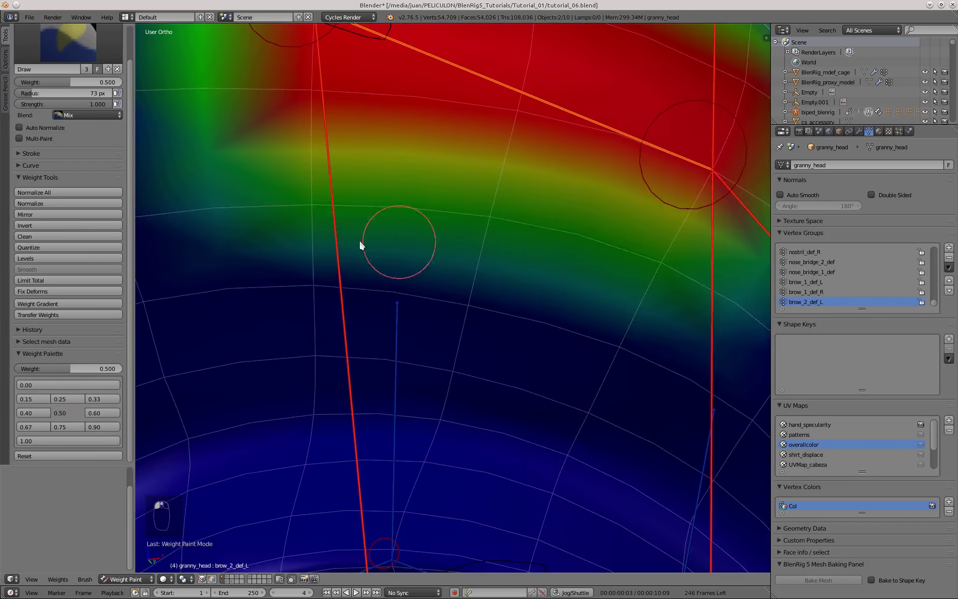
pyautogui.click(67, 399)
pyautogui.scroll(-7, 469, 314)
pyautogui.click(33, 399)
pyautogui.scroll(7, 469, 315)
pyautogui.scroll(-5, 654, 322)
# Review the brow_1_def_L weights, and paint weight 1.000 along the outer left brow bone in the brow_3_def_L group
pyautogui.rightClick(436, 131)
pyautogui.scroll(-2, 472, 286)
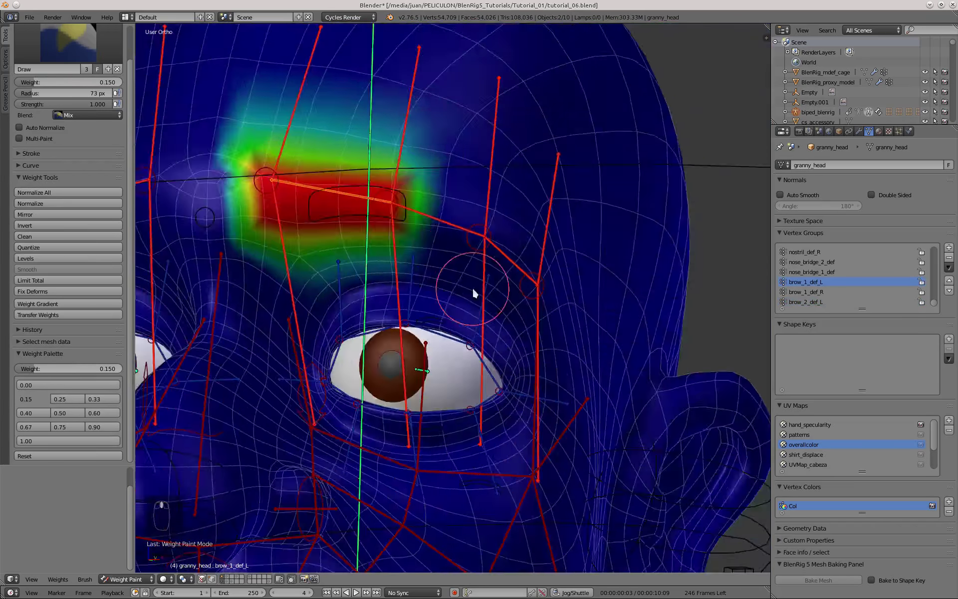
pyautogui.rightClick(439, 227)
pyautogui.click(67, 441)
pyautogui.moveTo(370, 169); pyautogui.dragTo(519, 279)
# Paint weight 0.500 around the edge of the outer brow area in brow_3_def_L
pyautogui.click(62, 413)
pyautogui.click(67, 398)
pyautogui.click(42, 398)
pyautogui.moveTo(330, 85); pyautogui.dragTo(539, 299)
pyautogui.scroll(2, 360, 208)
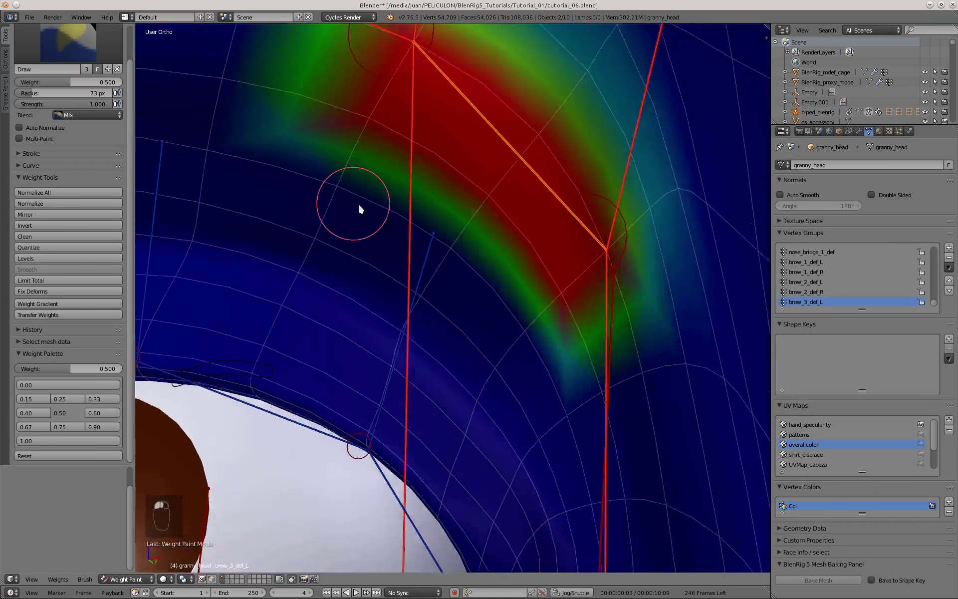
# Extend the outer brow falloff of brow_3_def_L with weight 0.150
pyautogui.moveTo(360, 208); pyautogui.dragTo(298, 216, button='middle')
pyautogui.scroll(-3, 449, 312)
pyautogui.scroll(5, 349, 276)
pyautogui.click(33, 399)
pyautogui.moveTo(619, 395); pyautogui.dragTo(389, 250)
pyautogui.scroll(-10, 322, 292)
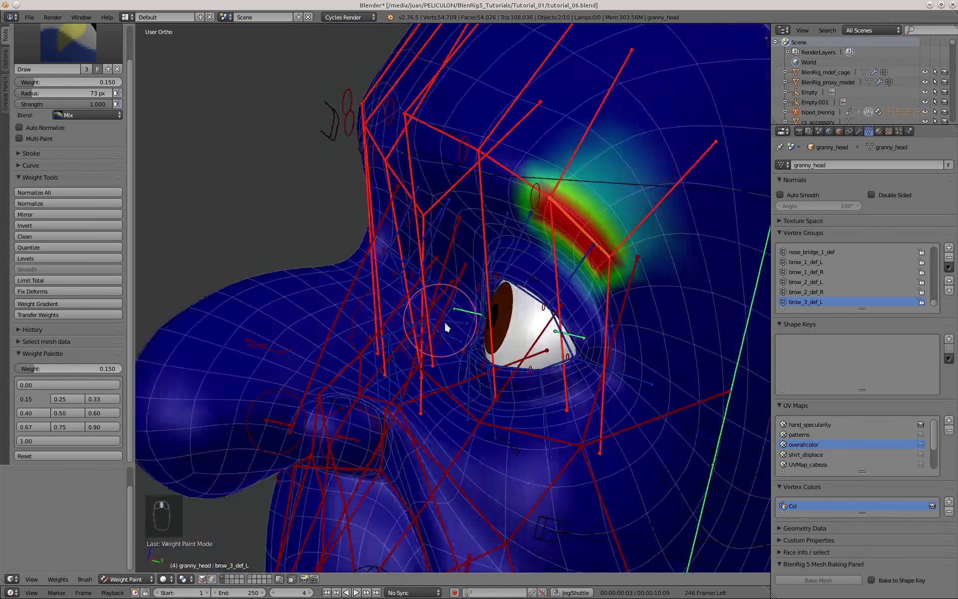
# Move the brow_ctrl_2_L controller down to test how the left brow deforms
pyautogui.scroll(6, 445, 321)
pyautogui.moveTo(444, 321); pyautogui.dragTo(444, 234, button='middle')
pyautogui.rightClick(443, 239)
pyautogui.press('g')
pyautogui.click(423, 363)
pyautogui.scroll(-2, 423, 363)
pyautogui.moveTo(423, 363); pyautogui.dragTo(472, 102, button='middle')
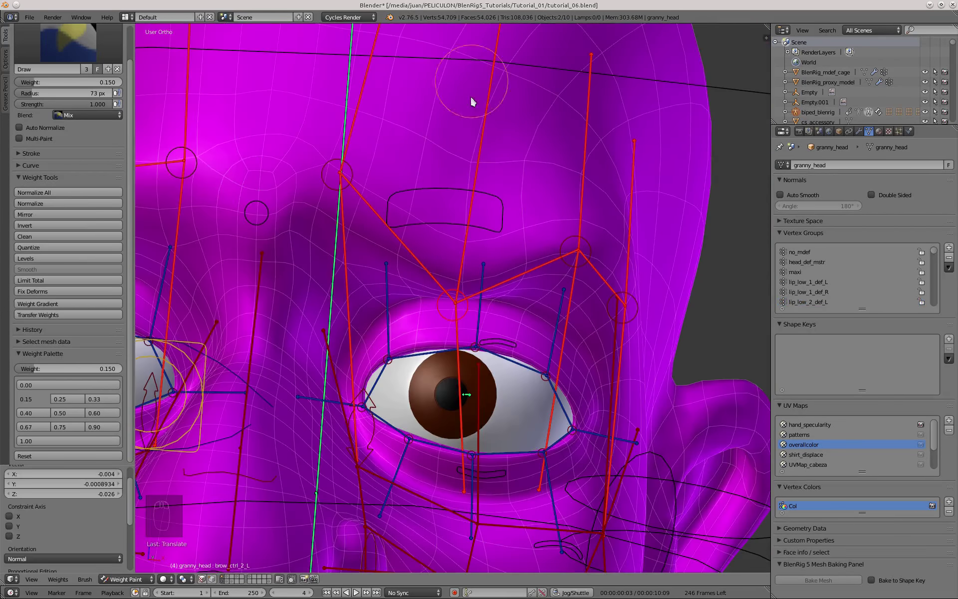
# Undo the trial weight strokes in brow_up_2_def_L and clear the left brow controller's location
pyautogui.rightClick(467, 251)
pyautogui.scroll(3, 460, 207)
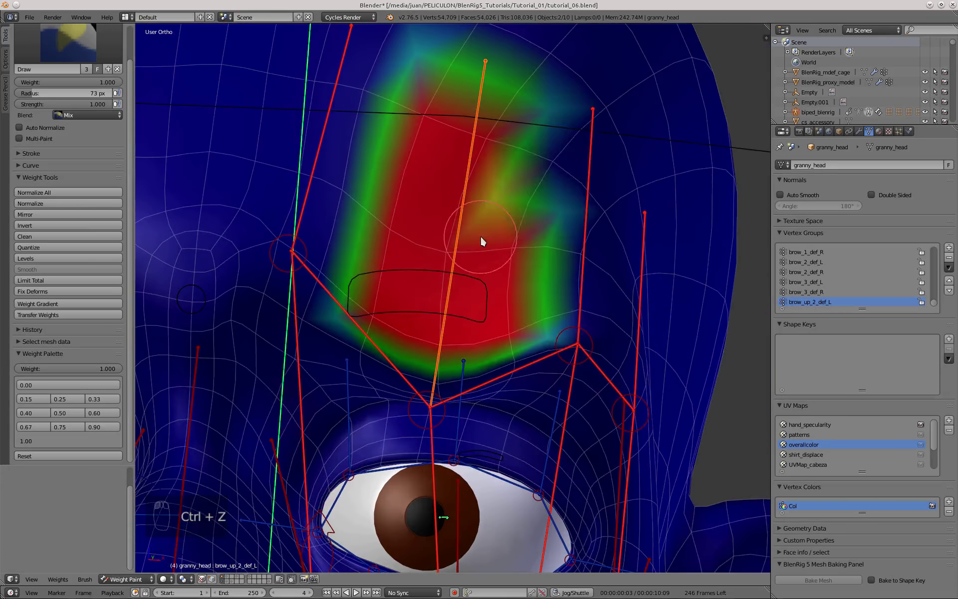
pyautogui.hotkey('ctrl', 'z')
pyautogui.hotkey('ctrl', 'z')
pyautogui.hotkey('ctrl', 'z')
pyautogui.hotkey('alt', 'g')
# Select the second left forehead bone and paint brow_up_2_def_L with weight 1.000 along it and 0.500 on both sides
pyautogui.rightClick(465, 248)
pyautogui.scroll(1, 465, 250)
pyautogui.click(67, 413)
pyautogui.moveTo(387, 237); pyautogui.dragTo(399, 125)
pyautogui.moveTo(449, 210); pyautogui.dragTo(399, 215, button='middle')
pyautogui.moveTo(549, 299); pyautogui.dragTo(609, 188)
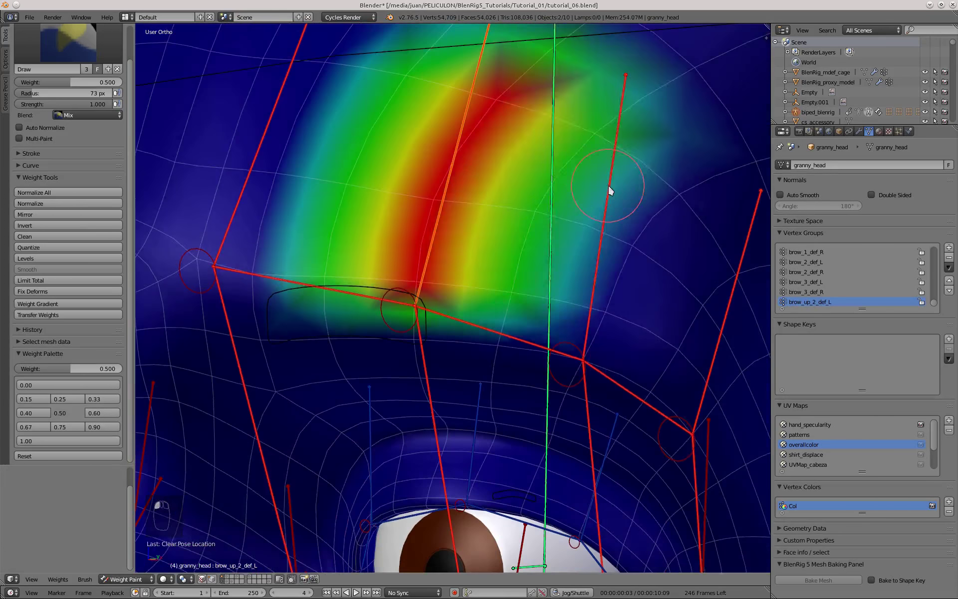
# Select the third left forehead bone and paint weight 1.000 along it in the brow_up_3_def_L group
pyautogui.rightClick(609, 188)
pyautogui.click(67, 441)
pyautogui.moveTo(619, 145); pyautogui.dragTo(589, 270)
# Select the outermost left forehead bone and paint weight 1.000 along it in the brow_up_4_def_L group
pyautogui.moveTo(505, 287); pyautogui.dragTo(558, 285, button='middle')
pyautogui.rightClick(558, 284)
pyautogui.moveTo(558, 285); pyautogui.dragTo(547, 240)
pyautogui.scroll(-3, 547, 239)
pyautogui.moveTo(547, 240)
pyautogui.mouseDown(button='middle')
pyautogui.moveTo(504, 256)
pyautogui.moveTo(600, 316)
pyautogui.mouseUp(button='middle')
# Select the innermost left forehead bone and paint weight 1.000 along it in the brow_up_1_def_L group
pyautogui.moveTo(320, 212)
pyautogui.mouseDown(button='middle')
pyautogui.moveTo(360, 216)
pyautogui.moveTo(415, 268)
pyautogui.mouseUp(button='middle')
pyautogui.scroll(1, 415, 267)
pyautogui.rightClick(415, 268)
pyautogui.moveTo(415, 267); pyautogui.dragTo(440, 100)
pyautogui.scroll(2, 430, 210)
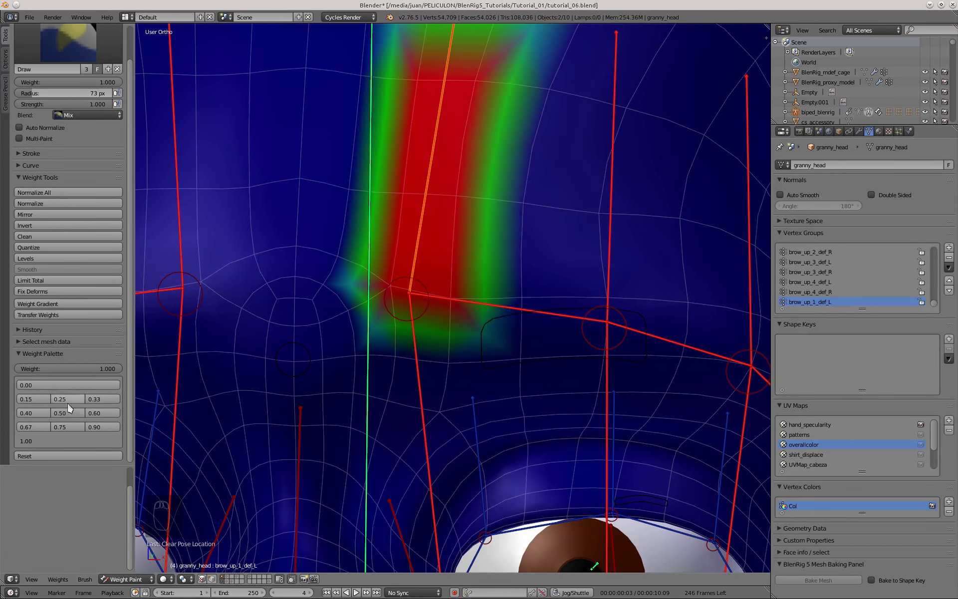
# Paint weight 0.500 along the side of the innermost forehead strip in brow_up_1_def_L
pyautogui.scroll(2, 315, 124)
pyautogui.click(67, 414)
pyautogui.moveTo(379, 300); pyautogui.dragTo(399, 75)
pyautogui.scroll(-8, 473, 291)
# Select the inner lower brow bone and paint weight 1.000 below the inner brow in brow_low_1_def_L, redoing the first stroke
pyautogui.rightClick(409, 283)
pyautogui.moveTo(473, 291); pyautogui.dragTo(410, 294, button='middle')
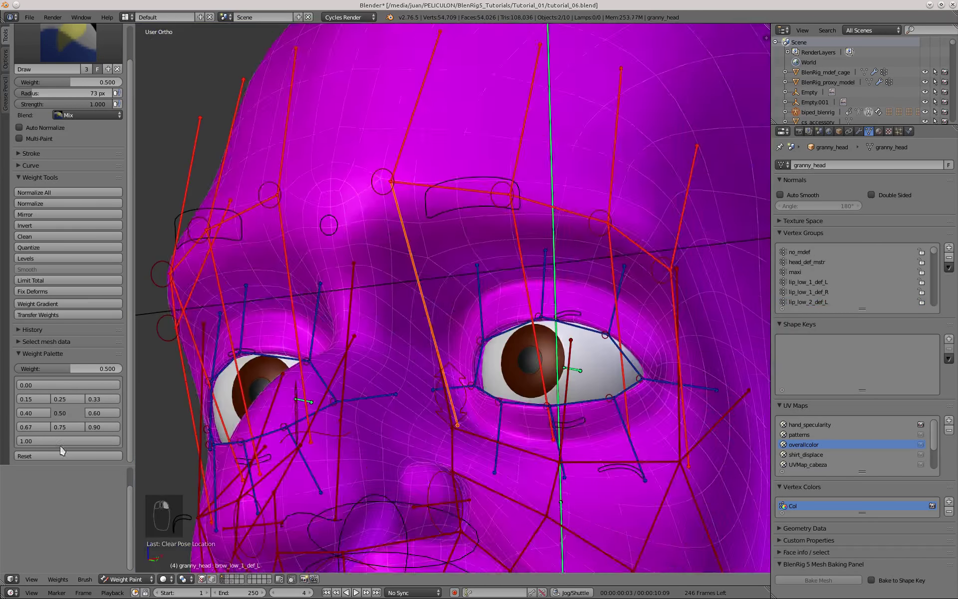
pyautogui.click(62, 442)
pyautogui.hotkey('ctrl', 'z')
pyautogui.moveTo(442, 194); pyautogui.dragTo(467, 250)
pyautogui.click(67, 413)
pyautogui.scroll(3, 424, 300)
pyautogui.scroll(-4, 430, 251)
# Test the movement of brow_ctrl_1_L and refine the lower brow weights beneath the inner brow
pyautogui.rightClick(447, 125)
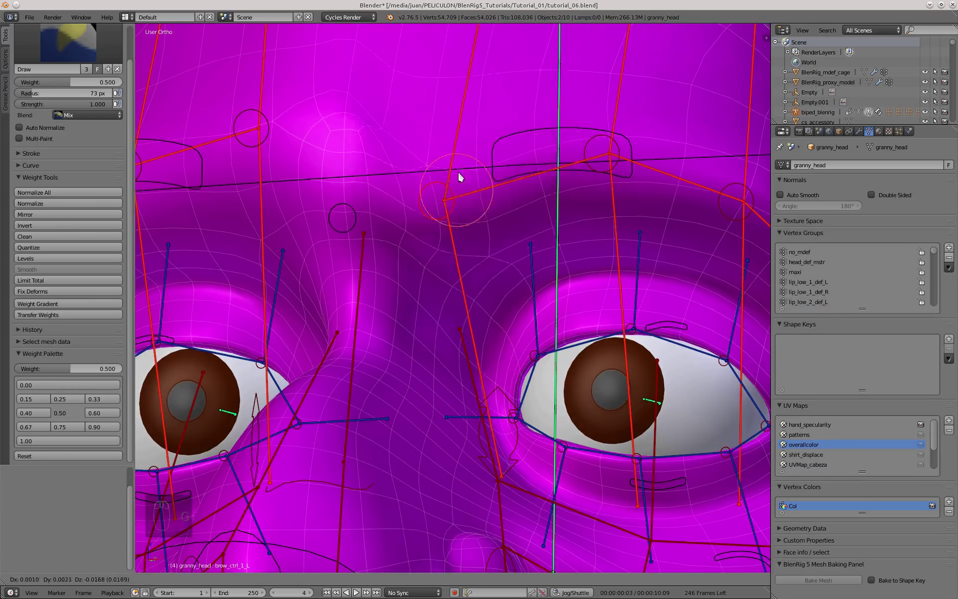
pyautogui.rightClick(429, 237)
pyautogui.rightClick(452, 270)
pyautogui.scroll(4, 379, 335)
pyautogui.scroll(-4, 421, 302)
pyautogui.moveTo(422, 303)
pyautogui.mouseDown(button='middle')
pyautogui.moveTo(379, 305)
pyautogui.moveTo(425, 280)
pyautogui.mouseUp(button='middle')
pyautogui.scroll(3, 424, 279)
pyautogui.moveTo(409, 220); pyautogui.dragTo(442, 205)
pyautogui.scroll(-3, 441, 284)
pyautogui.click(33, 398)
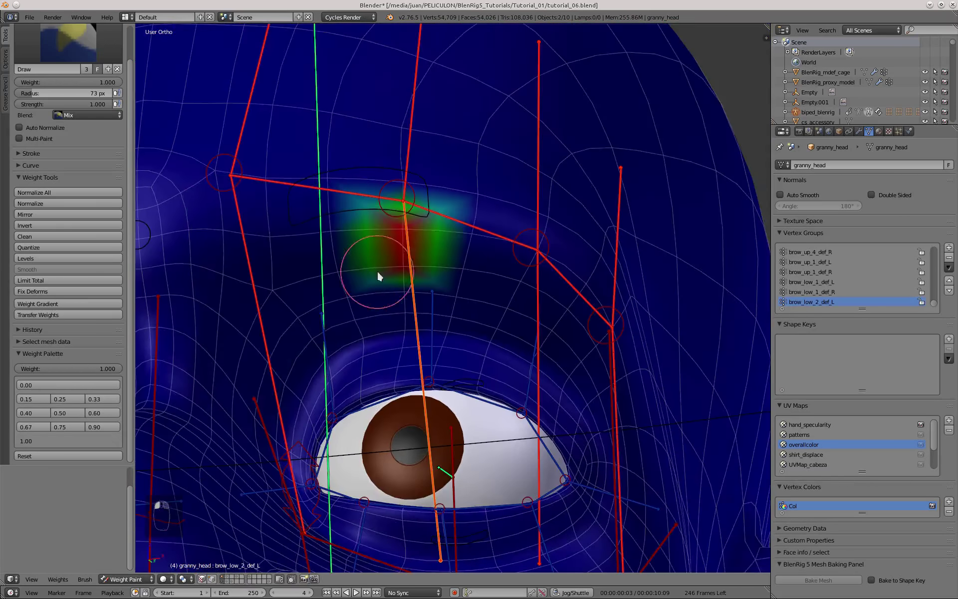
# Paint the brow_low_2_def_L falloff below the middle brow with weights 0.500 and 0.250
pyautogui.scroll(4, 351, 274)
pyautogui.click(67, 413)
pyautogui.moveTo(349, 240)
pyautogui.mouseDown()
pyautogui.moveTo(456, 310)
pyautogui.moveTo(664, 224)
pyautogui.mouseUp()
pyautogui.click(67, 399)
pyautogui.scroll(2, 332, 344)
pyautogui.moveTo(349, 312); pyautogui.dragTo(671, 310)
pyautogui.moveTo(371, 375); pyautogui.dragTo(658, 370)
# Select the third left lower brow bone and paint weight 1.000 at the brow in the brow_low_3_def_L group
pyautogui.scroll(-6, 449, 309)
pyautogui.moveTo(449, 280)
pyautogui.mouseDown(button='middle')
pyautogui.moveTo(383, 270)
pyautogui.moveTo(439, 266)
pyautogui.mouseUp(button='middle')
pyautogui.scroll(4, 439, 266)
pyautogui.click(67, 441)
pyautogui.rightClick(443, 263)
pyautogui.click(433, 250)
# Paint the brow_low_3_def_L falloff toward the eyelid with weights 0.500 and 0.250
pyautogui.click(67, 412)
pyautogui.scroll(3, 381, 314)
pyautogui.moveTo(280, 200)
pyautogui.mouseDown()
pyautogui.moveTo(423, 325)
pyautogui.moveTo(566, 346)
pyautogui.mouseUp()
pyautogui.click(67, 399)
pyautogui.scroll(-3, 458, 222)
pyautogui.rightClick(257, 226)
pyautogui.rightClick(487, 268)
pyautogui.scroll(3, 487, 269)
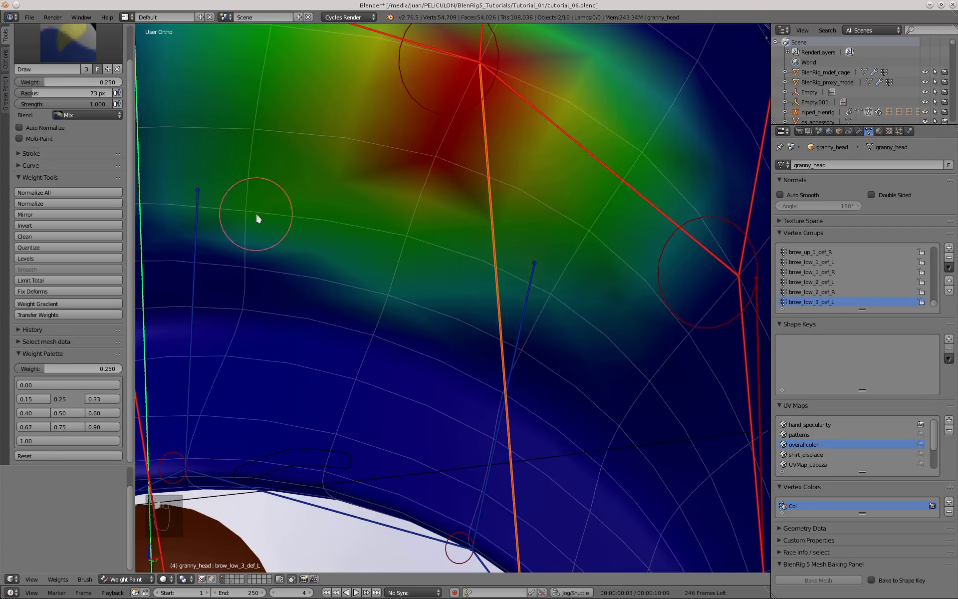
pyautogui.scroll(-3, 423, 248)
# Select the outermost left lower brow bone and paint weight 1.000 beside the eye corner in brow_low_4_def_L
pyautogui.click(67, 440)
pyautogui.rightClick(533, 242)
pyautogui.moveTo(533, 242); pyautogui.dragTo(469, 209, button='middle')
pyautogui.moveTo(440, 115); pyautogui.dragTo(492, 197)
pyautogui.scroll(2, 492, 196)
pyautogui.moveTo(519, 280); pyautogui.dragTo(446, 132)
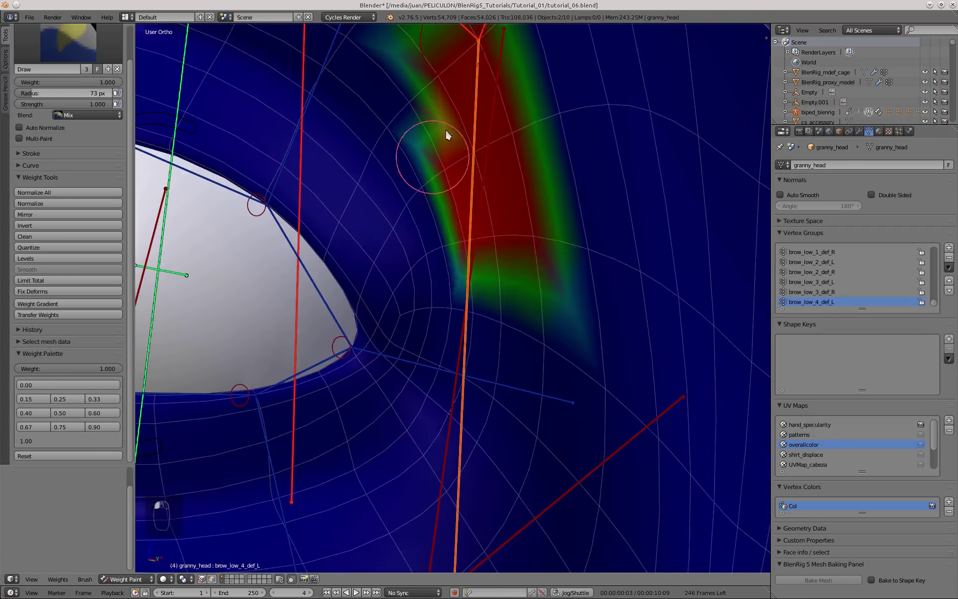
# Paint the brow_low_4_def_L falloff beside the outer eye corner with weights 0.500 and 0.250
pyautogui.scroll(-1, 446, 132)
pyautogui.click(67, 412)
pyautogui.scroll(5, 467, 330)
pyautogui.moveTo(439, 240); pyautogui.dragTo(494, 344)
pyautogui.click(68, 399)
pyautogui.moveTo(504, 269); pyautogui.dragTo(544, 409)
pyautogui.scroll(-2, 467, 320)
# Smooth the outer edges of the brow_low_4_def_L area with weights 0.500 and 0.150
pyautogui.click(67, 412)
pyautogui.moveTo(429, 210); pyautogui.dragTo(483, 128, button='middle')
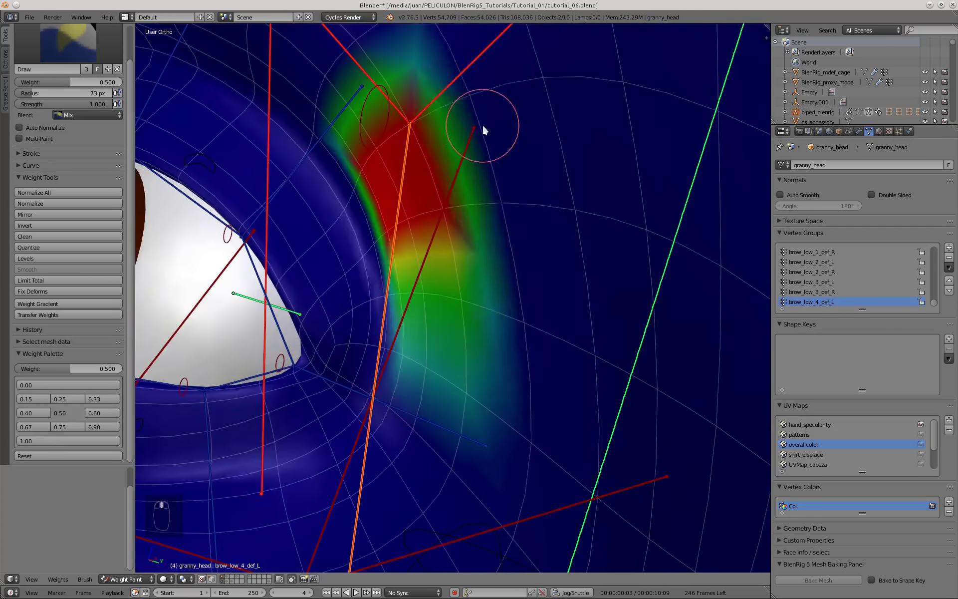
pyautogui.moveTo(380, 231); pyautogui.dragTo(433, 365, button='middle')
pyautogui.scroll(3, 433, 366)
pyautogui.click(33, 399)
pyautogui.keyDown('shift'); pyautogui.moveTo(315, 199); pyautogui.dragTo(426, 411, button='middle'); pyautogui.keyUp('shift')
pyautogui.scroll(-12, 425, 411)
# Select the frown control bone and paint weight 1.000 between the brows in the frown_ctrl group
pyautogui.moveTo(426, 349); pyautogui.dragTo(321, 165, button='middle')
pyautogui.rightClick(272, 175)
pyautogui.press('g')
pyautogui.rightClick(283, 162)
pyautogui.rightClick(284, 196)
pyautogui.click(47, 441)
pyautogui.moveTo(315, 144); pyautogui.dragTo(252, 196)
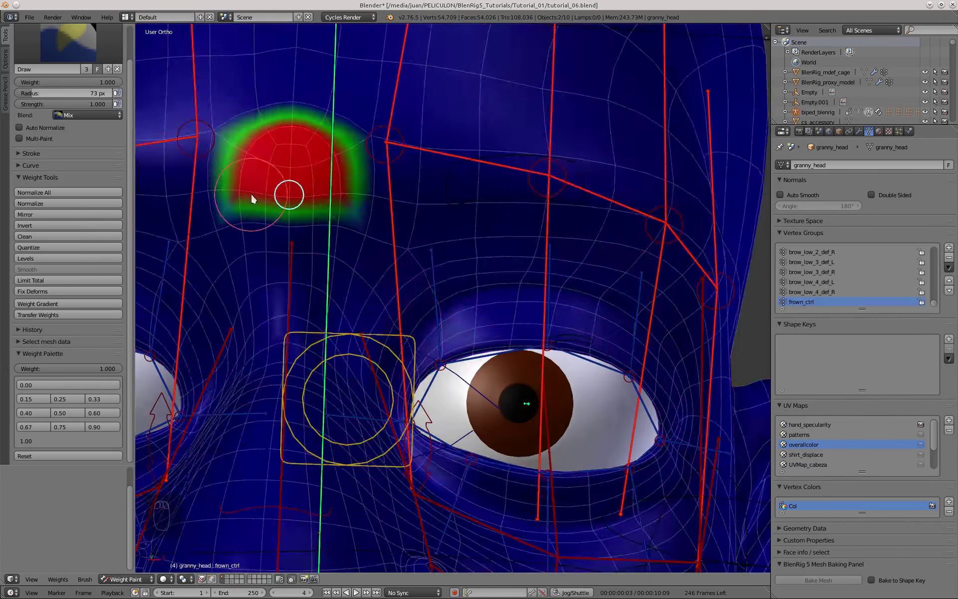
# Paint the frown_ctrl falloff around the centre of the brow with weights 0.500 and 0.150, moving the control to check the deformation
pyautogui.click(67, 413)
pyautogui.press('g')
pyautogui.scroll(7, 330, 257)
pyautogui.click(32, 399)
pyautogui.scroll(-8, 434, 366)
pyautogui.moveTo(453, 250); pyautogui.dragTo(379, 280, button='middle')
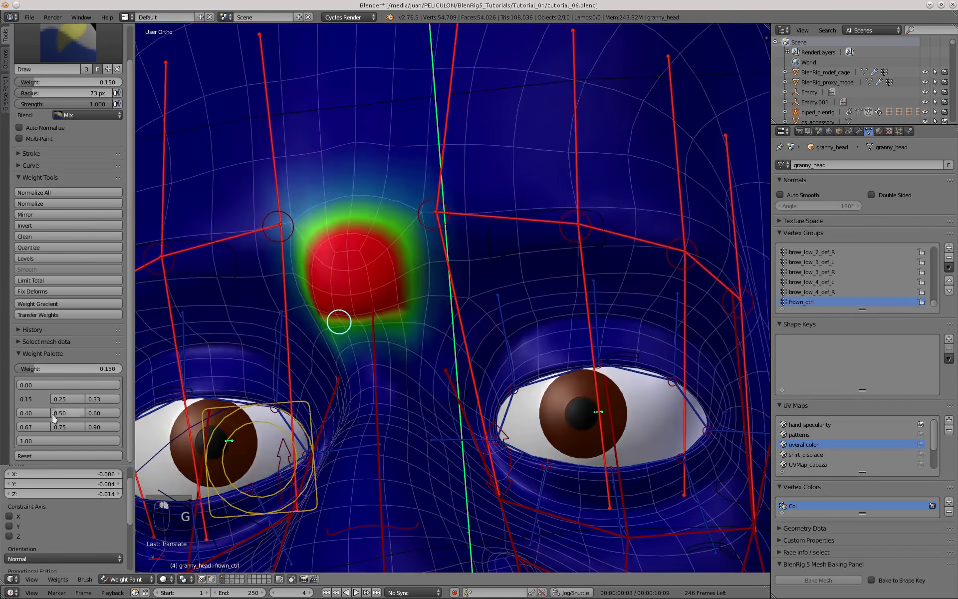
# Touch up the frown_ctrl falloff between the brows with weights 0.500 and 0.150
pyautogui.click(67, 441)
pyautogui.click(67, 413)
pyautogui.scroll(4, 365, 239)
pyautogui.moveTo(369, 270)
pyautogui.mouseDown()
pyautogui.moveTo(402, 232)
pyautogui.moveTo(430, 235)
pyautogui.mouseUp()
pyautogui.click(33, 399)
pyautogui.scroll(-4, 416, 173)
# Move the frown control to test the brow deformation, clear its location and view the head from the front
pyautogui.press('g')
pyautogui.click(384, 272)
pyautogui.scroll(-4, 392, 267)
pyautogui.hotkey('alt', 'g')
pyautogui.press('KP_1')
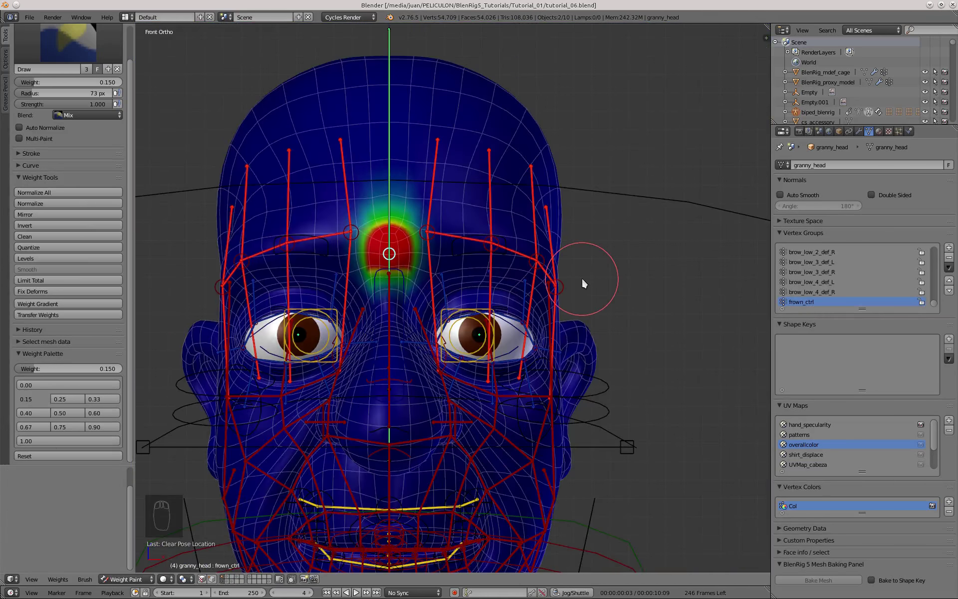
pyautogui.press('KP_1')
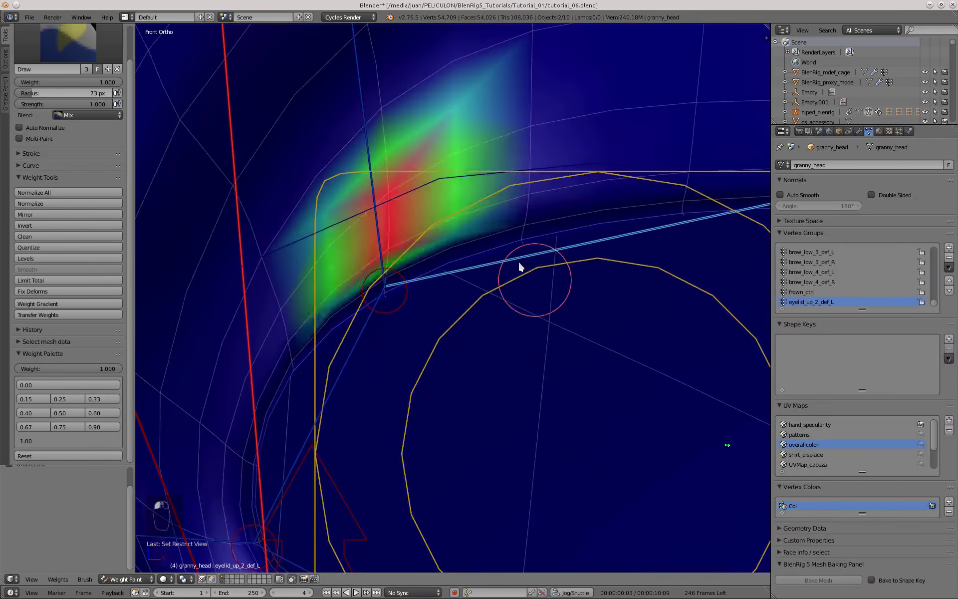
# Paint weight 1.000 along the inner middle of the left upper eyelid in the eyelid_up_2_def_L group
pyautogui.moveTo(519, 260); pyautogui.dragTo(422, 231, button='middle')
pyautogui.moveTo(422, 231); pyautogui.dragTo(319, 349)
pyautogui.moveTo(319, 350); pyautogui.dragTo(571, 308, button='middle')
pyautogui.moveTo(572, 308); pyautogui.dragTo(505, 250)
pyautogui.moveTo(504, 250)
pyautogui.mouseDown(button='middle')
pyautogui.moveTo(462, 220)
pyautogui.moveTo(460, 134)
pyautogui.mouseUp(button='middle')
pyautogui.scroll(-3, 462, 220)
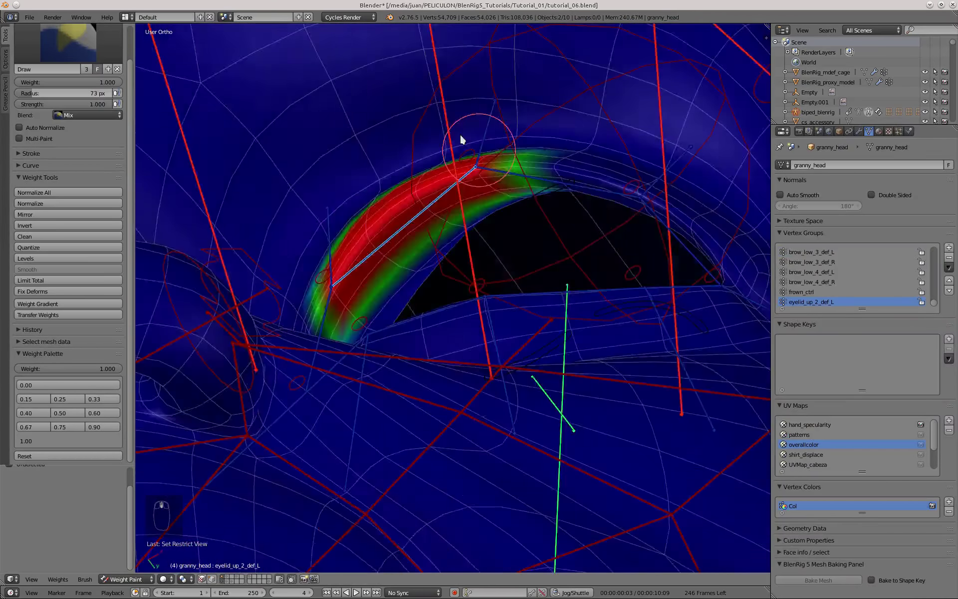
# Paint the eyelid_up_2_def_L falloff above the upper lid edge with weights 0.500 and 0.150
pyautogui.scroll(3, 460, 134)
pyautogui.click(67, 413)
pyautogui.moveTo(381, 331)
pyautogui.mouseDown(button='middle')
pyautogui.moveTo(534, 208)
pyautogui.moveTo(293, 252)
pyautogui.mouseUp(button='middle')
pyautogui.moveTo(293, 253)
pyautogui.mouseDown()
pyautogui.moveTo(355, 241)
pyautogui.moveTo(599, 250)
pyautogui.mouseUp()
pyautogui.scroll(-3, 450, 245)
pyautogui.moveTo(449, 244)
pyautogui.mouseDown(button='middle')
pyautogui.moveTo(394, 239)
pyautogui.moveTo(375, 284)
pyautogui.mouseUp(button='middle')
pyautogui.click(34, 398)
pyautogui.scroll(4, 529, 225)
pyautogui.scroll(-5, 324, 140)
pyautogui.moveTo(338, 158)
pyautogui.mouseDown(button='middle')
pyautogui.moveTo(418, 117)
pyautogui.moveTo(349, 180)
pyautogui.mouseUp(button='middle')
# Select the innermost left upper eyelid bone and paint weight 1.000 toward the inner eye corner in eyelid_up_1_def_L
pyautogui.click(90, 441)
pyautogui.scroll(7, 356, 187)
pyautogui.rightClick(421, 83)
pyautogui.rightClick(380, 274)
pyautogui.moveTo(380, 275); pyautogui.dragTo(342, 215, button='middle')
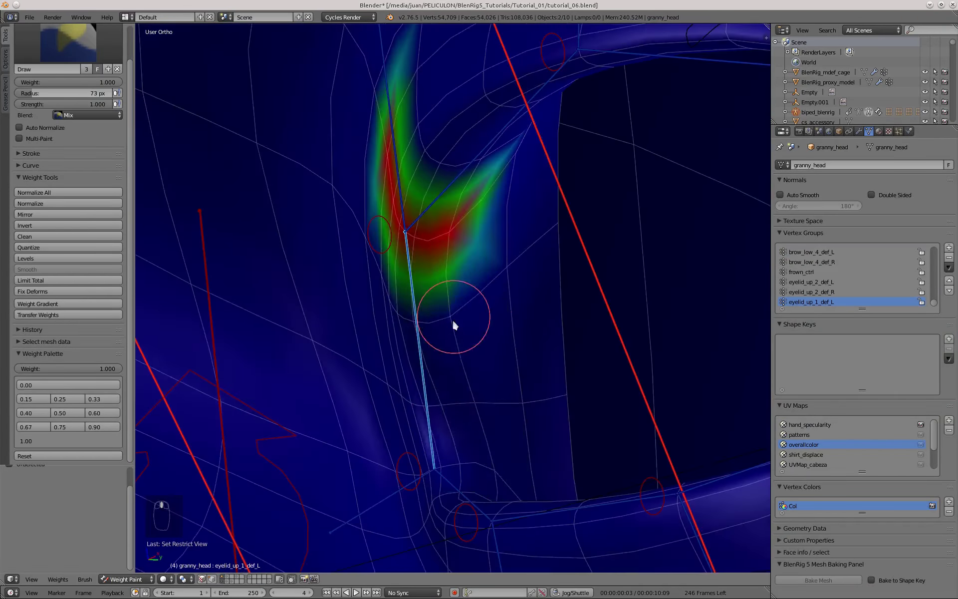
pyautogui.moveTo(431, 79); pyautogui.dragTo(419, 199)
pyautogui.scroll(-5, 464, 220)
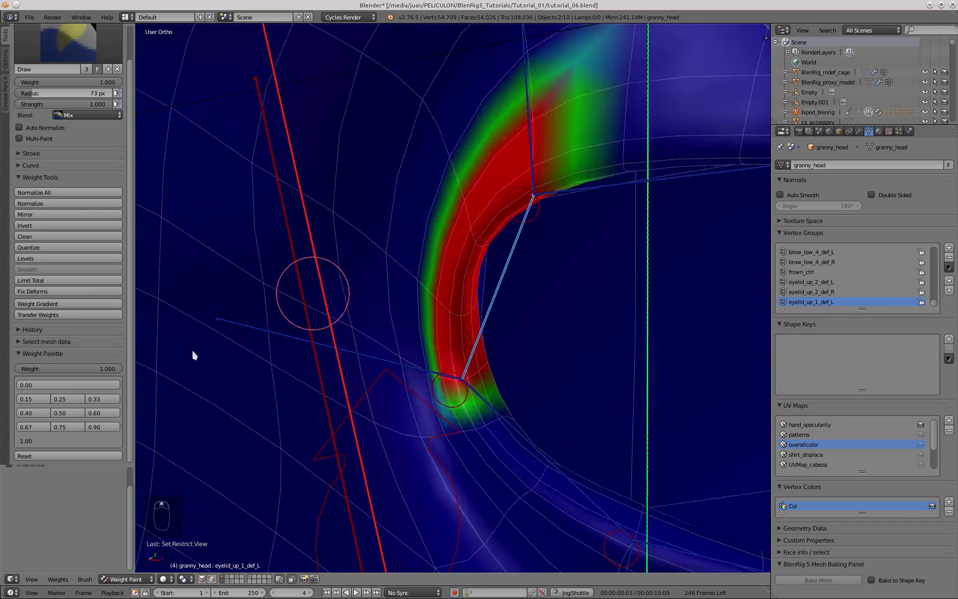
# Paint the first falloff band around the eyelid_up_1_def_L area with weight 0.500
pyautogui.scroll(3, 455, 174)
pyautogui.click(68, 412)
pyautogui.scroll(-5, 444, 212)
pyautogui.scroll(8, 439, 249)
pyautogui.moveTo(450, 234); pyautogui.dragTo(518, 271, button='middle')
pyautogui.click(389, 305)
pyautogui.scroll(-8, 519, 271)
# Soften the outer edge of the eyelid_up_1_def_L area near the inner eye corner with weight 0.150
pyautogui.click(32, 399)
pyautogui.moveTo(350, 280); pyautogui.dragTo(479, 343, button='middle')
pyautogui.scroll(8, 389, 319)
pyautogui.scroll(-9, 371, 265)
pyautogui.moveTo(371, 266); pyautogui.dragTo(286, 324, button='middle')
# Select the third left upper eyelid bone and paint weight 1.000 along the lid in the eyelid_up_3_def_L group
pyautogui.click(62, 440)
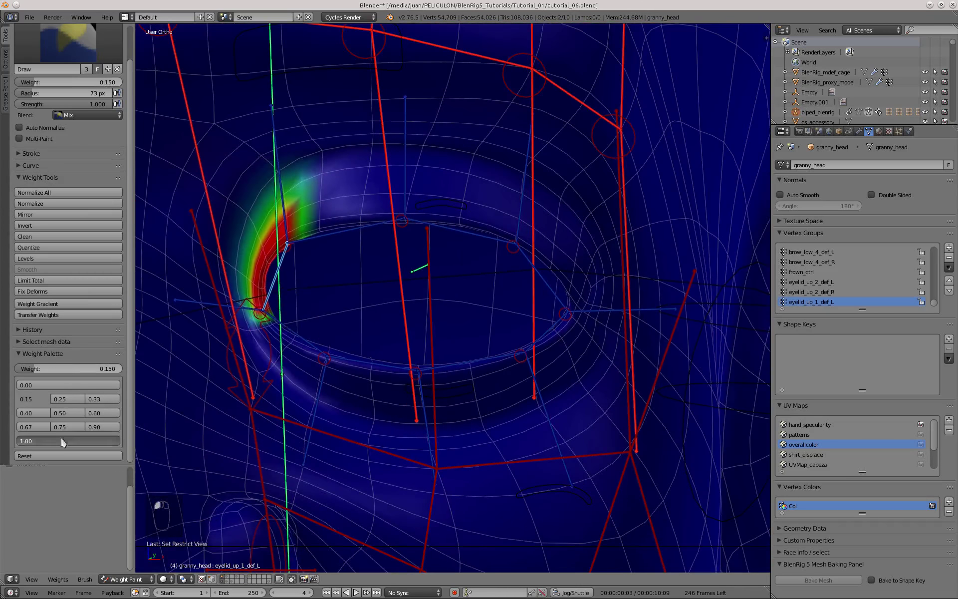
pyautogui.scroll(3, 289, 264)
pyautogui.moveTo(487, 225); pyautogui.dragTo(698, 284)
pyautogui.scroll(-3, 370, 273)
pyautogui.moveTo(370, 274); pyautogui.dragTo(442, 295, button='middle')
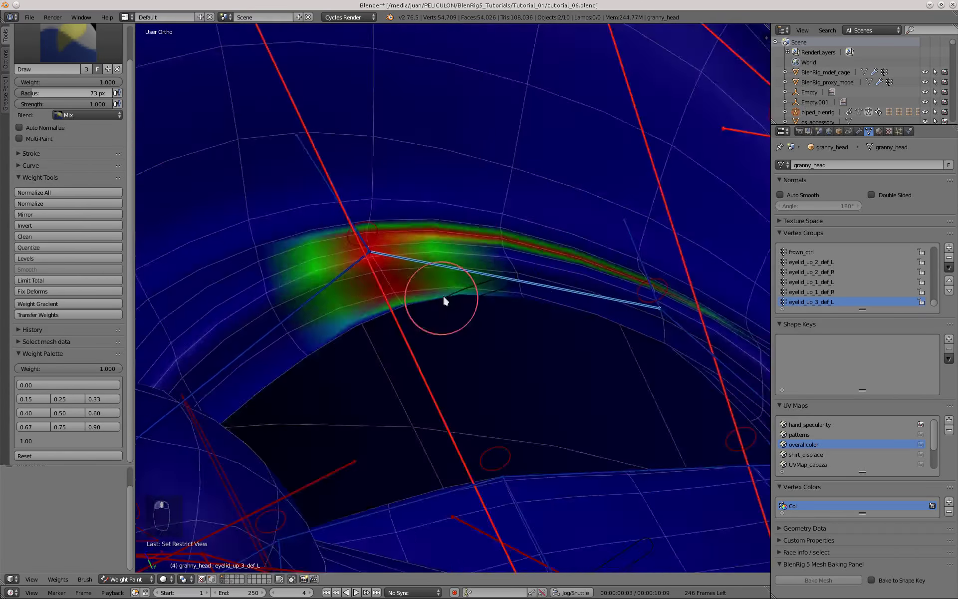
pyautogui.scroll(5, 442, 295)
pyautogui.moveTo(349, 219); pyautogui.dragTo(459, 223)
pyautogui.keyDown('shift'); pyautogui.moveTo(459, 224); pyautogui.dragTo(232, 158, button='middle'); pyautogui.keyUp('shift')
pyautogui.moveTo(510, 395); pyautogui.dragTo(449, 300, button='middle')
pyautogui.scroll(-8, 449, 300)
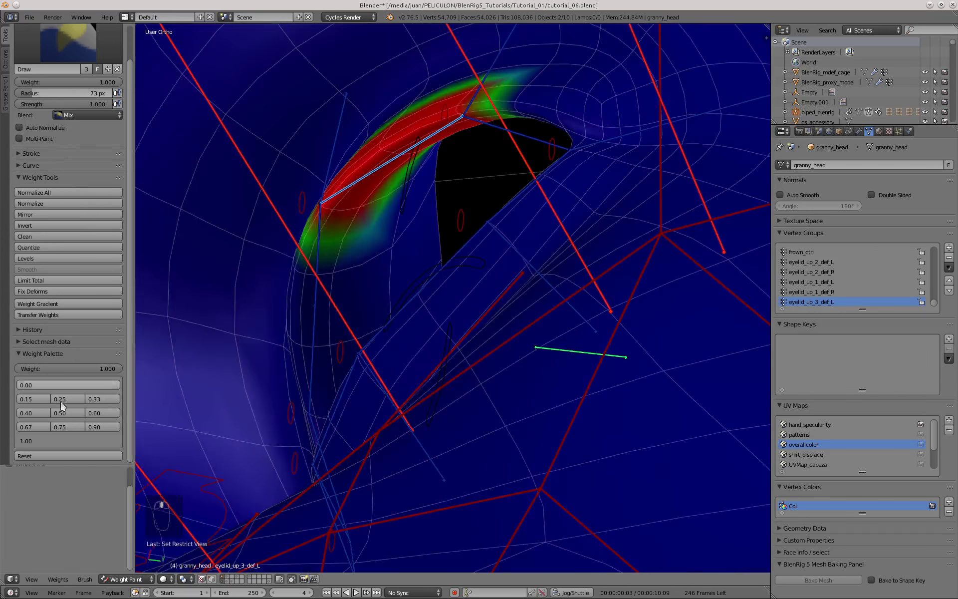
# Paint the eyelid_up_3_def_L falloff band above the upper lid with weight 0.500
pyautogui.click(64, 412)
pyautogui.moveTo(279, 224); pyautogui.dragTo(356, 179, button='middle')
pyautogui.scroll(7, 357, 181)
pyautogui.moveTo(443, 241); pyautogui.dragTo(401, 215, button='middle')
pyautogui.moveTo(527, 358)
pyautogui.mouseDown(button='middle')
pyautogui.moveTo(455, 165)
pyautogui.moveTo(648, 235)
pyautogui.mouseUp(button='middle')
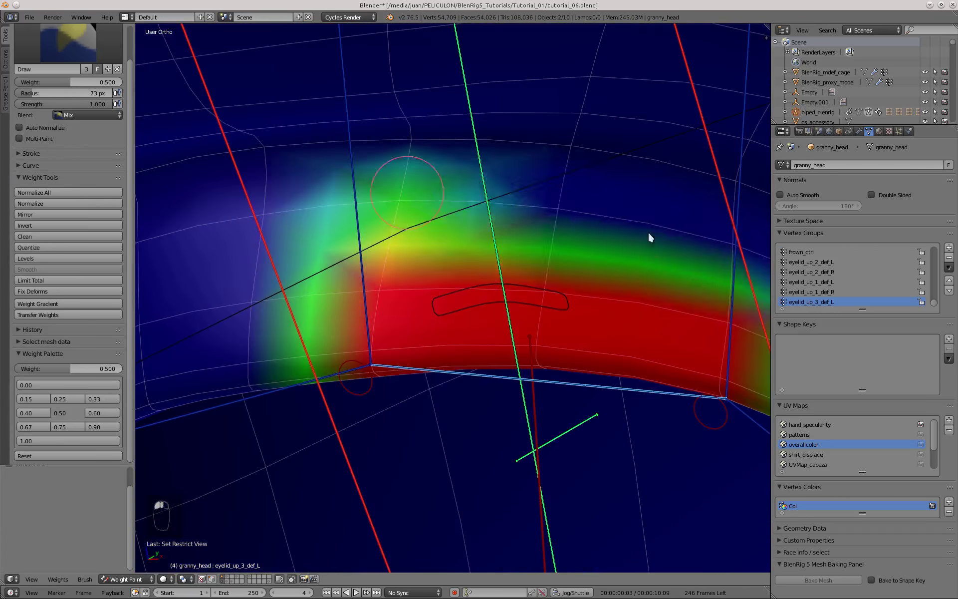
pyautogui.moveTo(648, 235); pyautogui.dragTo(400, 215)
# Soften the upper edge of the eyelid_up_3_def_L area with weight 0.150
pyautogui.click(32, 399)
pyautogui.scroll(-3, 347, 369)
pyautogui.moveTo(499, 300); pyautogui.dragTo(439, 284, button='middle')
pyautogui.scroll(4, 414, 274)
pyautogui.moveTo(649, 235); pyautogui.dragTo(424, 244)
pyautogui.scroll(-7, 424, 244)
pyautogui.moveTo(424, 244); pyautogui.dragTo(248, 156, button='middle')
# Select the outermost left upper eyelid bone and paint weight 1.000 toward the outer eye corner in eyelid_up_4_def_L
pyautogui.scroll(6, 313, 235)
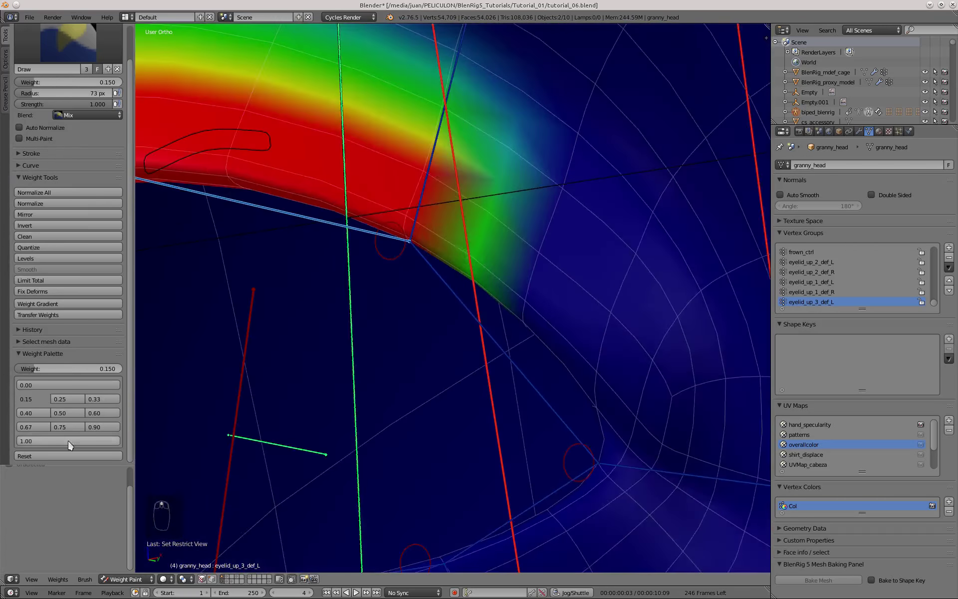
pyautogui.moveTo(406, 229); pyautogui.dragTo(488, 224, button='middle')
pyautogui.moveTo(567, 328); pyautogui.dragTo(343, 178, button='middle')
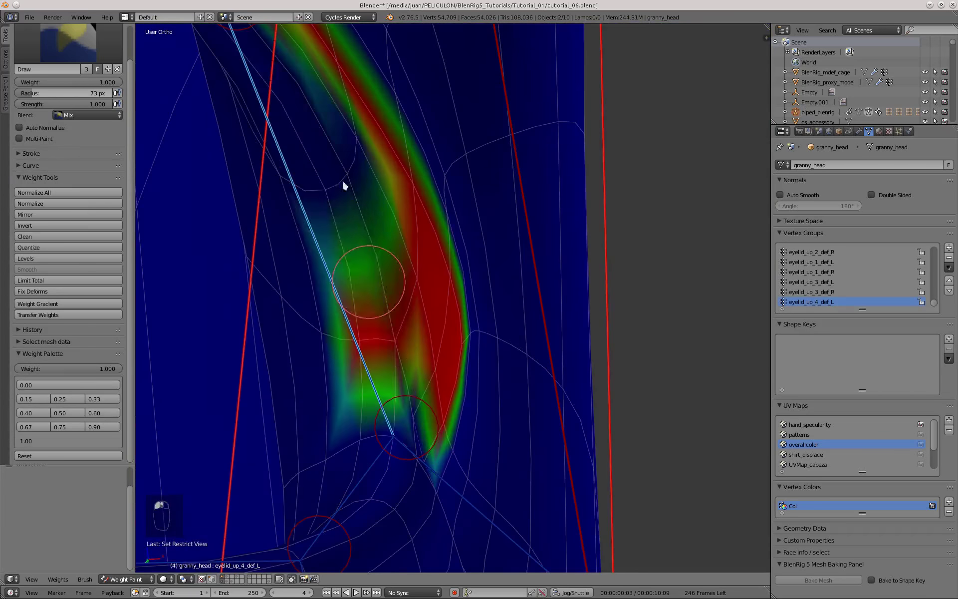
pyautogui.moveTo(408, 270)
pyautogui.mouseDown(button='middle')
pyautogui.moveTo(417, 446)
pyautogui.moveTo(399, 319)
pyautogui.mouseUp(button='middle')
pyautogui.scroll(-2, 418, 446)
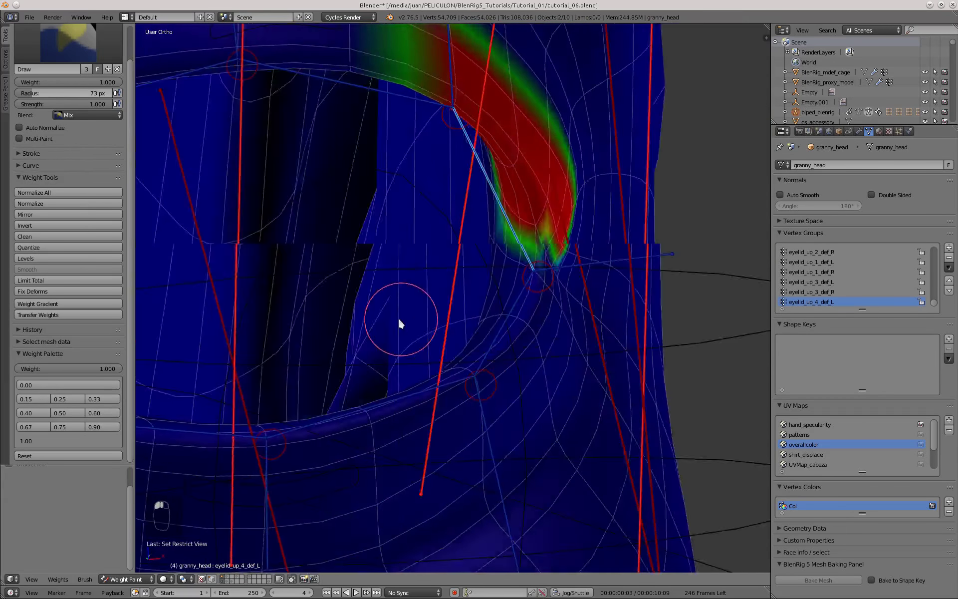
# Paint the outer falloff of the eyelid_up_4_def_L area with weight 0.150
pyautogui.moveTo(588, 263)
pyautogui.mouseDown(button='middle')
pyautogui.moveTo(435, 366)
pyautogui.moveTo(498, 321)
pyautogui.moveTo(366, 175)
pyautogui.moveTo(432, 378)
pyautogui.moveTo(417, 208)
pyautogui.moveTo(387, 221)
pyautogui.moveTo(391, 238)
pyautogui.moveTo(319, 300)
pyautogui.mouseUp(button='middle')
pyautogui.click(32, 399)
pyautogui.scroll(5, 370, 187)
pyautogui.keyDown('shift'); pyautogui.moveTo(370, 187); pyautogui.dragTo(500, 385, button='middle'); pyautogui.keyUp('shift')
pyautogui.scroll(2, 501, 385)
pyautogui.scroll(-10, 439, 280)
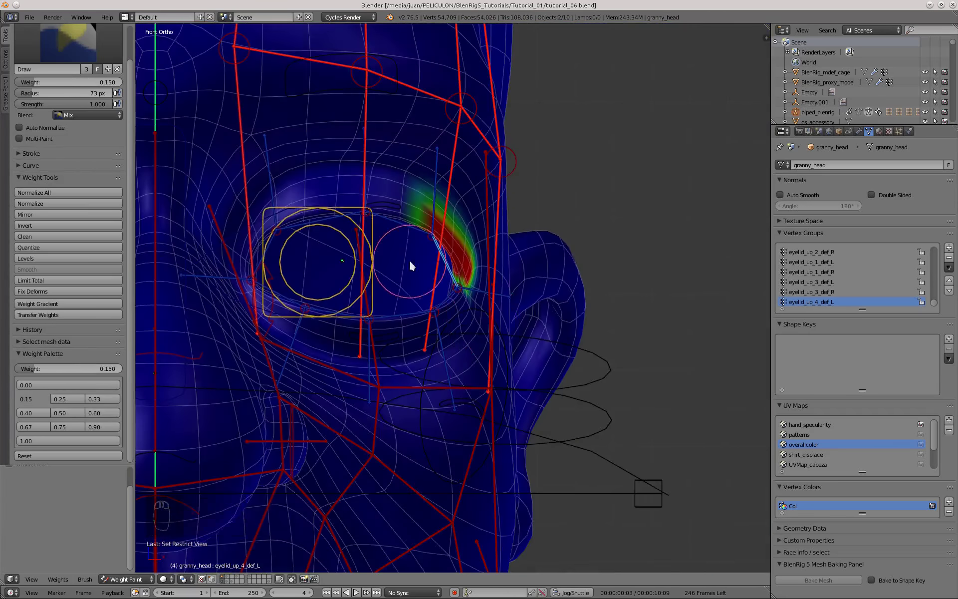
# Select the first left lower eyelid bone and paint weight 1.000 from the inner eye corner in eyelid_low_1_def_L
pyautogui.moveTo(411, 266); pyautogui.dragTo(347, 237, button='middle')
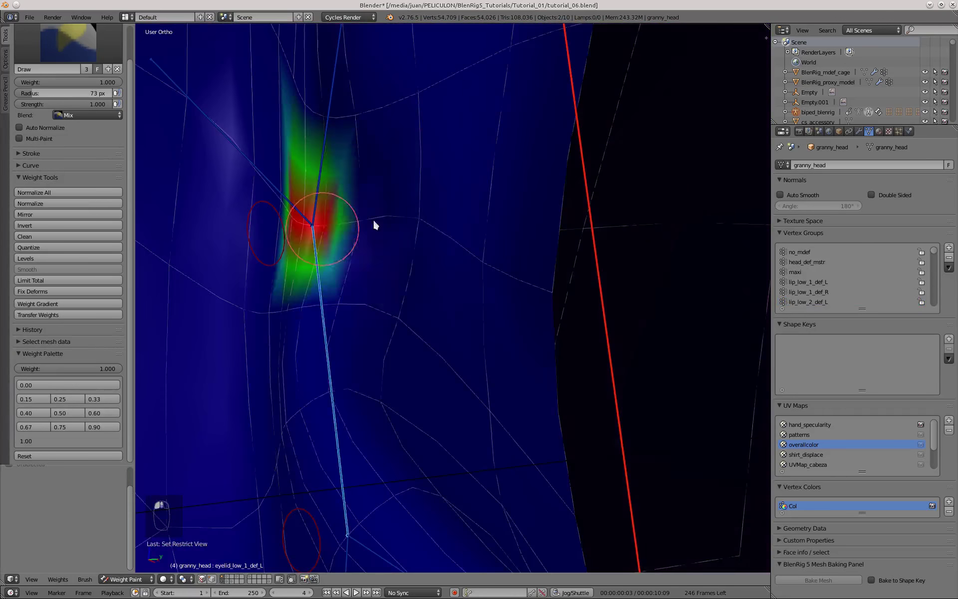
pyautogui.moveTo(358, 405)
pyautogui.mouseDown(button='middle')
pyautogui.moveTo(406, 482)
pyautogui.moveTo(388, 271)
pyautogui.moveTo(257, 361)
pyautogui.mouseUp(button='middle')
pyautogui.keyDown('ctrl'); pyautogui.click(258, 361); pyautogui.keyUp('ctrl')
pyautogui.scroll(1, 352, 290)
# Paint the eyelid_low_1_def_L falloff around the inner eye corner with weights 0.500 and 0.150
pyautogui.click(361, 294)
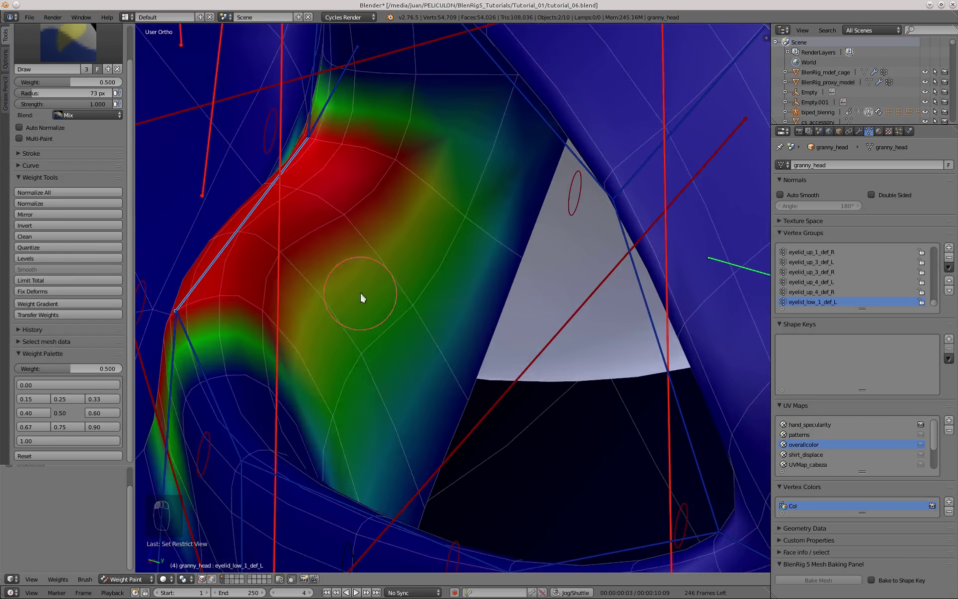
pyautogui.moveTo(362, 294)
pyautogui.mouseDown(button='middle')
pyautogui.moveTo(419, 414)
pyautogui.moveTo(299, 299)
pyautogui.mouseUp(button='middle')
pyautogui.moveTo(299, 299)
pyautogui.keyDown('ctrl'); pyautogui.mouseDown(button='middle')
pyautogui.moveTo(295, 205)
pyautogui.moveTo(373, 138)
pyautogui.moveTo(363, 113)
pyautogui.moveTo(329, 281)
pyautogui.moveTo(372, 248)
pyautogui.mouseUp(button='middle'); pyautogui.keyUp('ctrl')
pyautogui.keyDown('ctrl'); pyautogui.click(373, 137); pyautogui.keyUp('ctrl')
pyautogui.click(364, 112)
pyautogui.scroll(-3, 364, 112)
pyautogui.scroll(-7, 372, 248)
pyautogui.scroll(10, 426, 179)
pyautogui.click(68, 413)
pyautogui.scroll(2, 324, 274)
pyautogui.keyDown('ctrl'); pyautogui.click(210, 236); pyautogui.keyUp('ctrl')
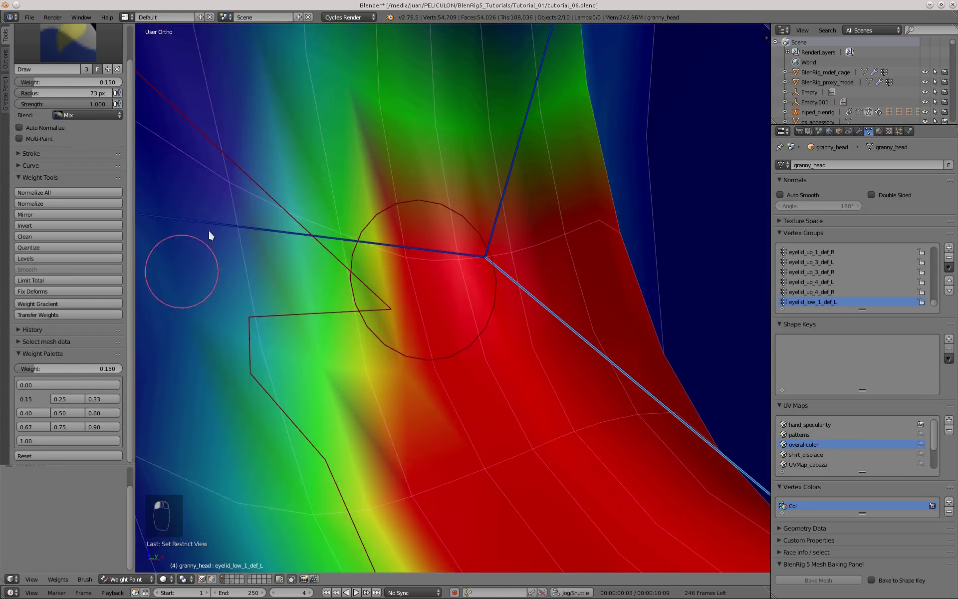
pyautogui.scroll(-10, 236, 212)
# Select the second left lower eyelid bone and paint weight 1.000 along the lower lid in eyelid_low_2_def_L
pyautogui.click(68, 440)
pyautogui.scroll(4, 389, 331)
pyautogui.rightClick(444, 260)
pyautogui.keyDown('shift'); pyautogui.moveTo(574, 379); pyautogui.dragTo(312, 385, button='middle'); pyautogui.keyUp('shift')
pyautogui.click(363, 410)
pyautogui.moveTo(364, 410); pyautogui.dragTo(435, 453, button='middle')
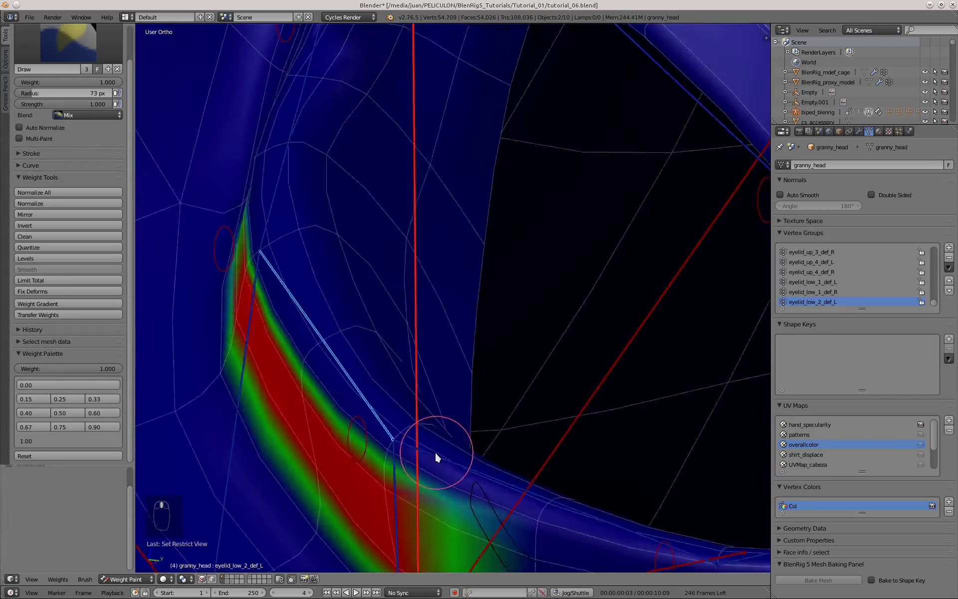
pyautogui.moveTo(295, 253); pyautogui.dragTo(410, 450)
pyautogui.moveTo(425, 474)
pyautogui.keyDown('shift'); pyautogui.mouseDown(button='middle')
pyautogui.moveTo(430, 296)
pyautogui.moveTo(419, 345)
pyautogui.moveTo(403, 288)
pyautogui.moveTo(333, 315)
pyautogui.mouseUp(button='middle'); pyautogui.keyUp('shift')
pyautogui.click(440, 344)
# Paint the eyelid_low_2_def_L falloff below the lower lid with weights 0.500 and 0.150
pyautogui.click(65, 413)
pyautogui.scroll(2, 333, 314)
pyautogui.scroll(-4, 331, 313)
pyautogui.scroll(4, 231, 302)
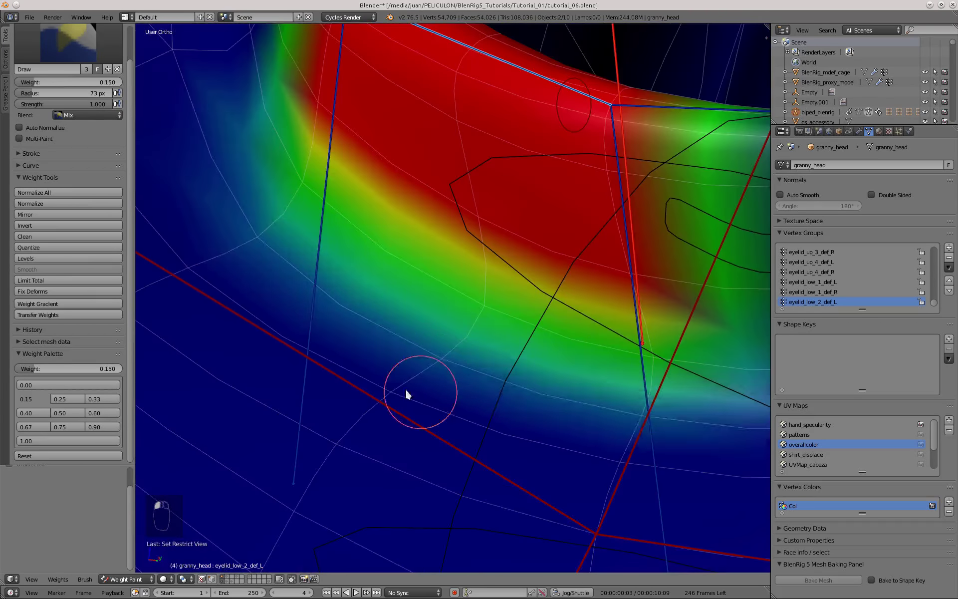
pyautogui.scroll(-4, 407, 390)
pyautogui.moveTo(407, 390); pyautogui.dragTo(488, 419, button='middle')
# Select the third left lower eyelid bone and paint weight 1.000 along the lower lid in eyelid_low_3_def_L
pyautogui.click(68, 441)
pyautogui.scroll(3, 505, 324)
pyautogui.rightClick(428, 300)
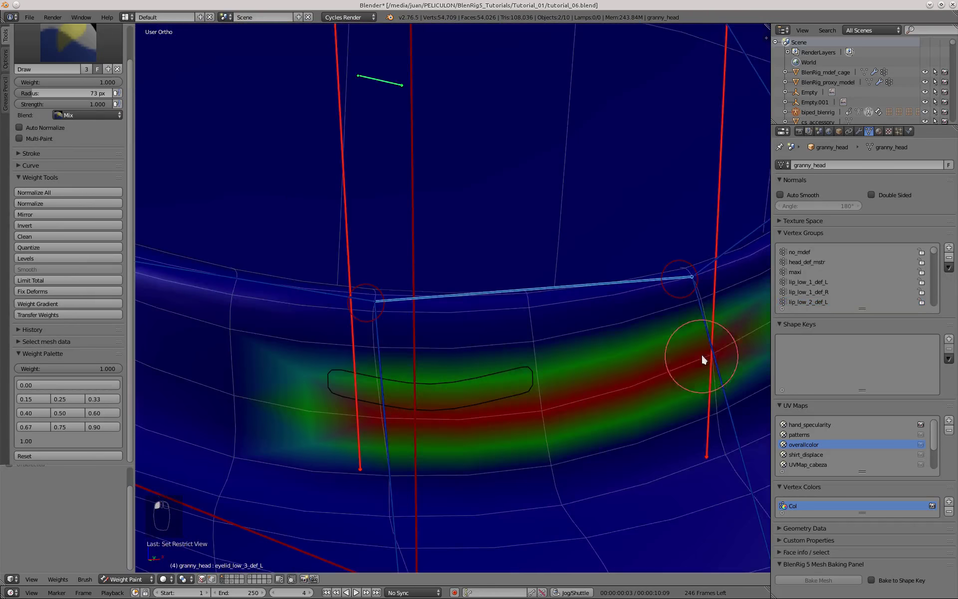
pyautogui.moveTo(702, 360); pyautogui.dragTo(581, 300)
pyautogui.moveTo(582, 299)
pyautogui.mouseDown(button='middle')
pyautogui.moveTo(394, 283)
pyautogui.moveTo(517, 438)
pyautogui.mouseUp(button='middle')
pyautogui.click(393, 283)
pyautogui.moveTo(517, 441); pyautogui.dragTo(440, 329)
pyautogui.moveTo(439, 329)
pyautogui.mouseDown(button='middle')
pyautogui.moveTo(576, 428)
pyautogui.moveTo(462, 299)
pyautogui.moveTo(349, 302)
pyautogui.mouseUp(button='middle')
# Paint the eyelid_low_3_def_L falloff band below the lower lid with weight 0.500
pyautogui.click(68, 413)
pyautogui.scroll(4, 385, 286)
pyautogui.moveTo(299, 324)
pyautogui.mouseDown(button='middle')
pyautogui.moveTo(386, 286)
pyautogui.moveTo(487, 398)
pyautogui.moveTo(367, 322)
pyautogui.moveTo(385, 414)
pyautogui.moveTo(535, 327)
pyautogui.mouseUp(button='middle')
pyautogui.scroll(-5, 385, 287)
pyautogui.scroll(6, 535, 327)
pyautogui.moveTo(652, 245); pyautogui.dragTo(463, 200)
pyautogui.scroll(-5, 462, 200)
# Paint weight 0.150 along the outer edge of the eyelid_low_3_def_L falloff below the lower lid
pyautogui.click(33, 399)
pyautogui.scroll(5, 430, 366)
pyautogui.moveTo(429, 366); pyautogui.dragTo(484, 364)
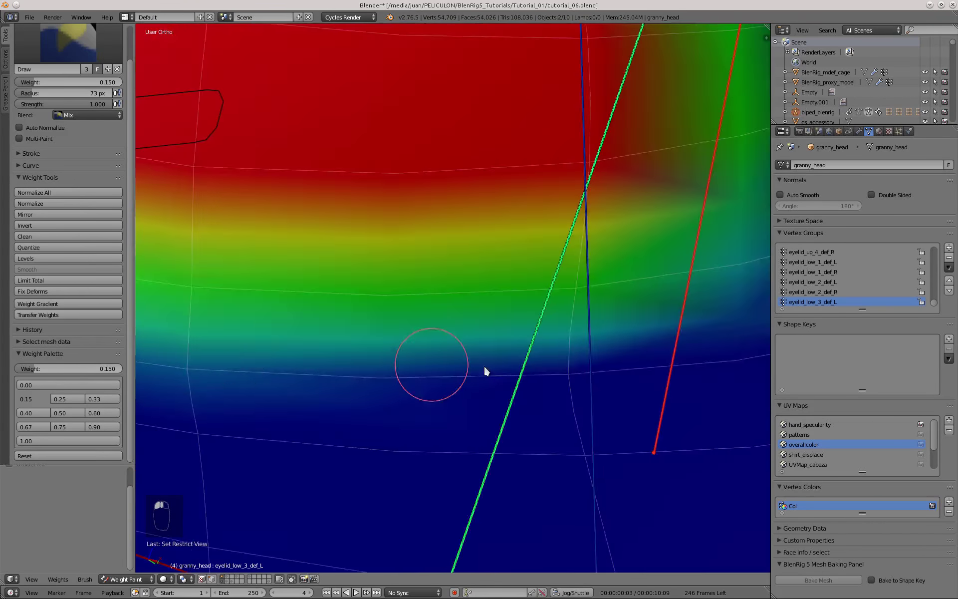
pyautogui.scroll(-7, 483, 364)
pyautogui.moveTo(484, 364)
pyautogui.mouseDown(button='middle')
pyautogui.moveTo(460, 232)
pyautogui.moveTo(465, 195)
pyautogui.mouseUp(button='middle')
pyautogui.scroll(2, 464, 195)
# Select the fourth left lower eyelid bone and paint weight 1.000 along the lower lid in eyelid_low_4_def_L
pyautogui.click(44, 441)
pyautogui.scroll(4, 419, 308)
pyautogui.rightClick(430, 280)
pyautogui.moveTo(380, 374); pyautogui.dragTo(588, 225)
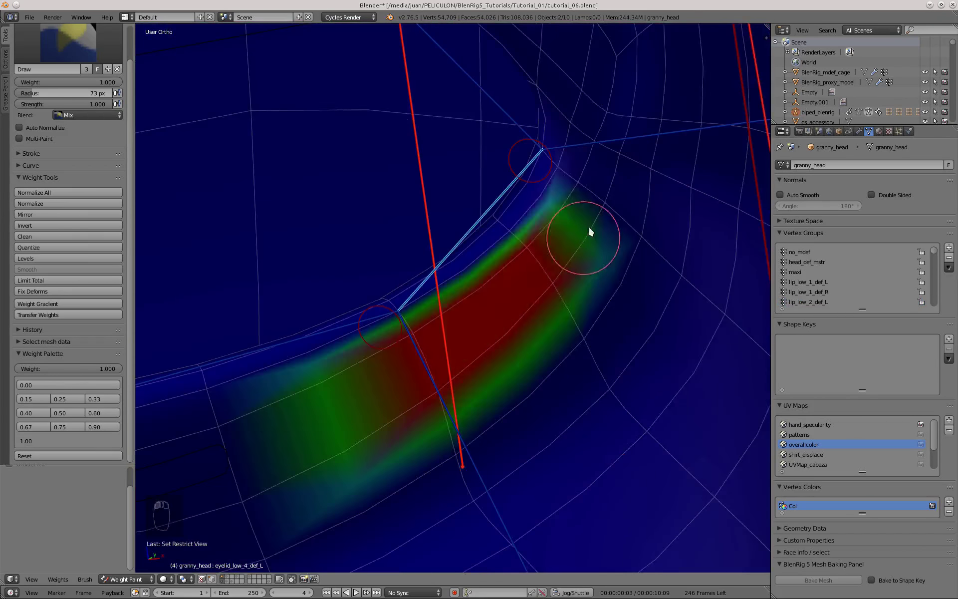
pyautogui.moveTo(588, 226)
pyautogui.mouseDown(button='middle')
pyautogui.moveTo(397, 301)
pyautogui.moveTo(340, 279)
pyautogui.mouseUp(button='middle')
pyautogui.scroll(3, 340, 280)
pyautogui.moveTo(325, 272); pyautogui.dragTo(436, 237)
pyautogui.moveTo(437, 245); pyautogui.dragTo(425, 345, button='middle')
pyautogui.scroll(-5, 441, 257)
pyautogui.scroll(2, 381, 368)
# Paint the eyelid_low_4_def_L falloff beside and below the lower lid with weights 0.500 and 0.150
pyautogui.click(66, 413)
pyautogui.moveTo(297, 83); pyautogui.dragTo(345, 434)
pyautogui.scroll(-4, 346, 433)
pyautogui.moveTo(345, 433)
pyautogui.mouseDown(button='middle')
pyautogui.moveTo(332, 325)
pyautogui.moveTo(515, 301)
pyautogui.mouseUp(button='middle')
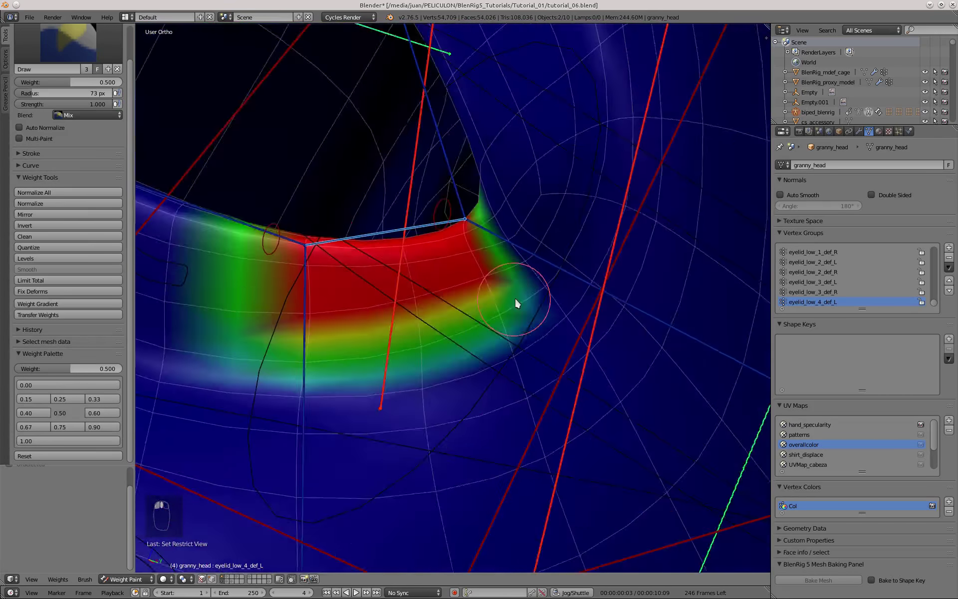
pyautogui.click(33, 399)
pyautogui.scroll(3, 305, 431)
pyautogui.moveTo(287, 437); pyautogui.dragTo(709, 299)
pyautogui.scroll(-5, 645, 349)
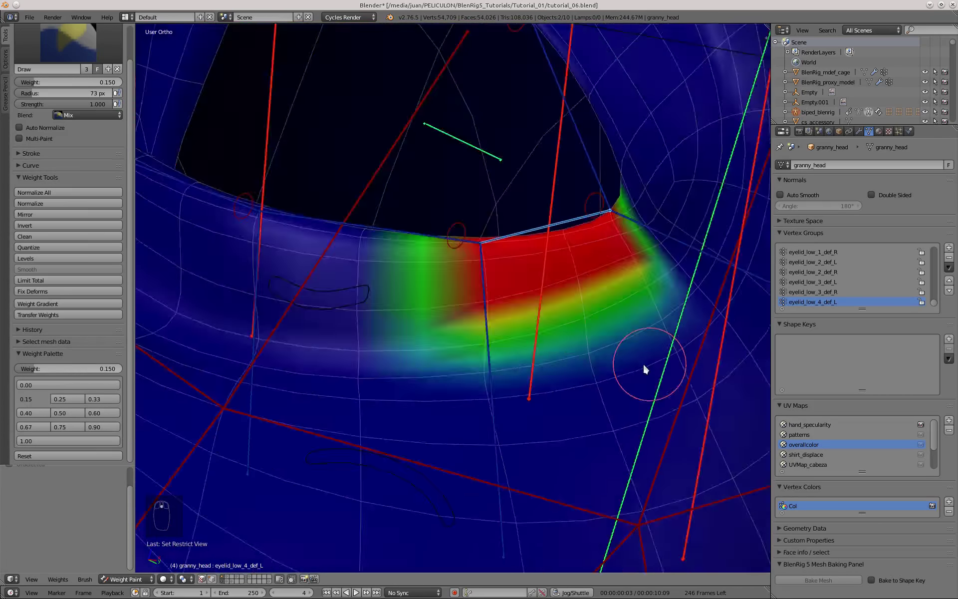
# Select the left outer eye corner bone and paint weight 1.000 along it in eyelid_out_vert_def_L
pyautogui.click(42, 441)
pyautogui.rightClick(689, 241)
pyautogui.scroll(3, 339, 257)
pyautogui.moveTo(499, 264); pyautogui.dragTo(295, 235)
pyautogui.moveTo(296, 236)
pyautogui.mouseDown(button='middle')
pyautogui.moveTo(449, 253)
pyautogui.moveTo(481, 307)
pyautogui.moveTo(421, 261)
pyautogui.moveTo(474, 296)
pyautogui.moveTo(440, 274)
pyautogui.mouseUp(button='middle')
pyautogui.scroll(3, 440, 274)
pyautogui.moveTo(439, 274); pyautogui.dragTo(618, 358)
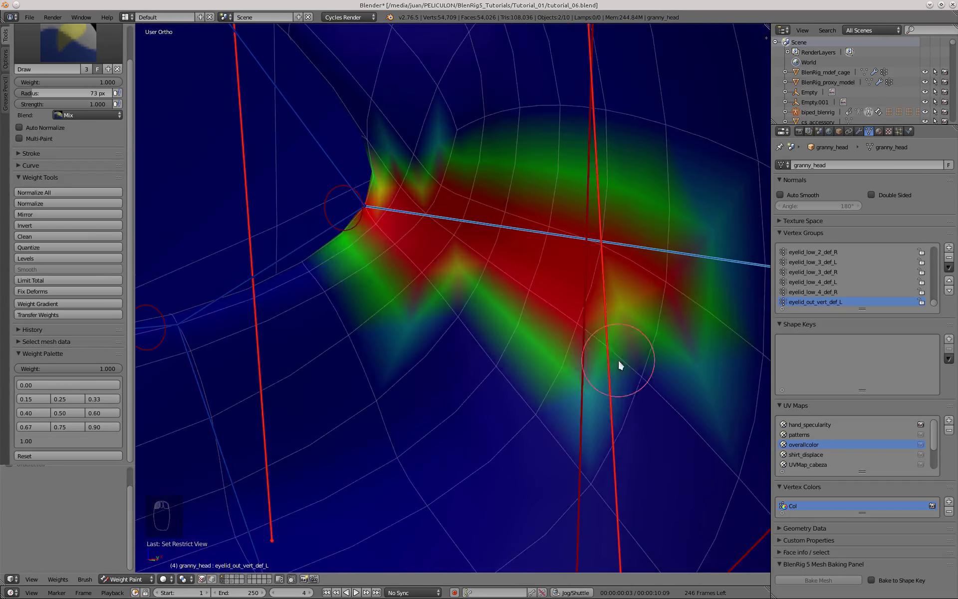
# Paint the eyelid_out_vert_def_L falloff around the outside of the eye corner with weights 0.500 and 0.250
pyautogui.scroll(-6, 549, 324)
pyautogui.moveTo(475, 284); pyautogui.dragTo(445, 269, button='middle')
pyautogui.scroll(4, 444, 269)
pyautogui.click(60, 413)
pyautogui.moveTo(427, 325); pyautogui.dragTo(449, 394)
pyautogui.moveTo(450, 350); pyautogui.dragTo(434, 340, button='middle')
pyautogui.click(67, 399)
pyautogui.scroll(2, 499, 320)
pyautogui.moveTo(609, 309); pyautogui.dragTo(554, 419)
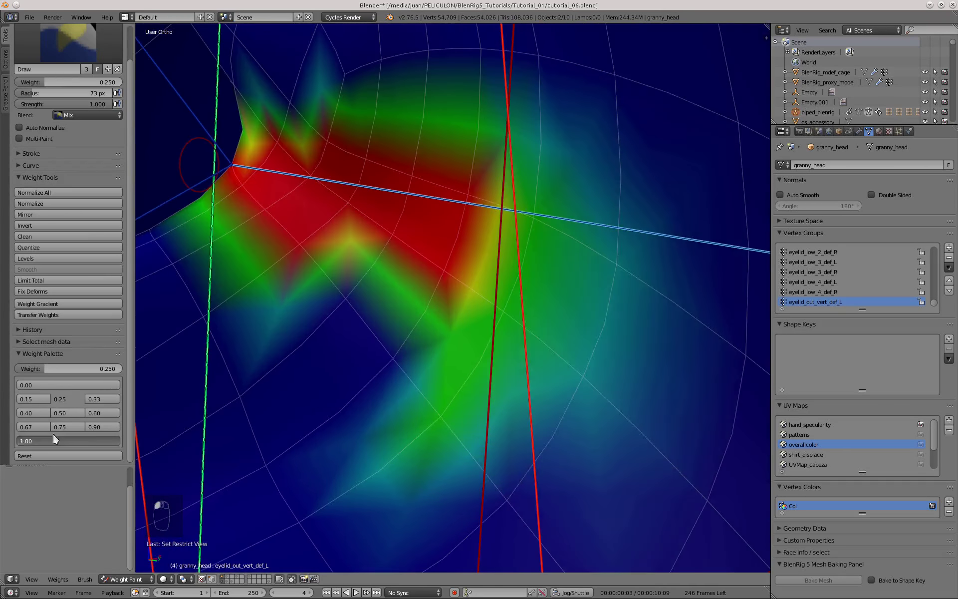
# Clear the unwanted eyelid_out_vert_def_L influence from the inner side of the eye corner with weight 0.000
pyautogui.click(54, 441)
pyautogui.scroll(-6, 426, 260)
pyautogui.moveTo(427, 262)
pyautogui.mouseDown(button='middle')
pyautogui.moveTo(516, 242)
pyautogui.moveTo(520, 329)
pyautogui.moveTo(449, 280)
pyautogui.mouseUp(button='middle')
pyautogui.scroll(4, 450, 279)
pyautogui.click(59, 385)
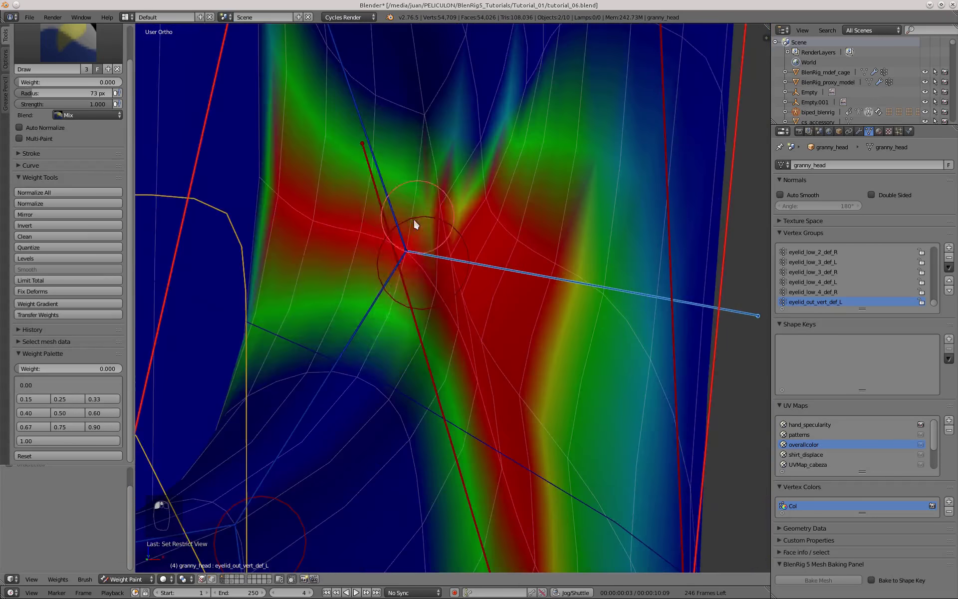
pyautogui.moveTo(413, 223); pyautogui.dragTo(350, 330)
pyautogui.moveTo(400, 319); pyautogui.dragTo(555, 389, button='middle')
pyautogui.scroll(-7, 509, 300)
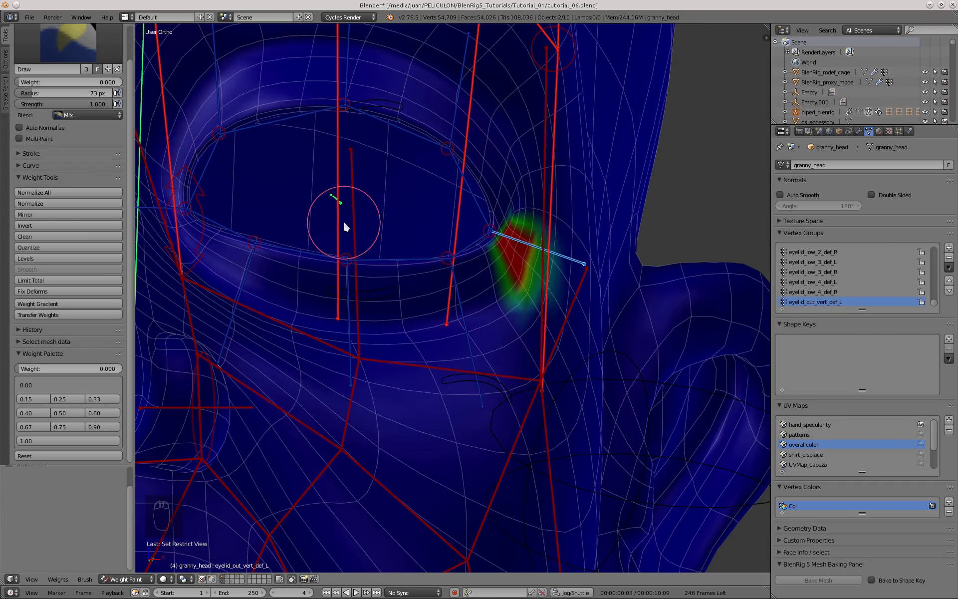
# Extend eyelid_out_vert_def_L onto the outer end of the lower lid with weights 0.500 and 0.250
pyautogui.moveTo(350, 223); pyautogui.dragTo(435, 243, button='middle')
pyautogui.scroll(3, 432, 240)
pyautogui.click(59, 413)
pyautogui.scroll(2, 482, 319)
pyautogui.moveTo(452, 294); pyautogui.dragTo(501, 384)
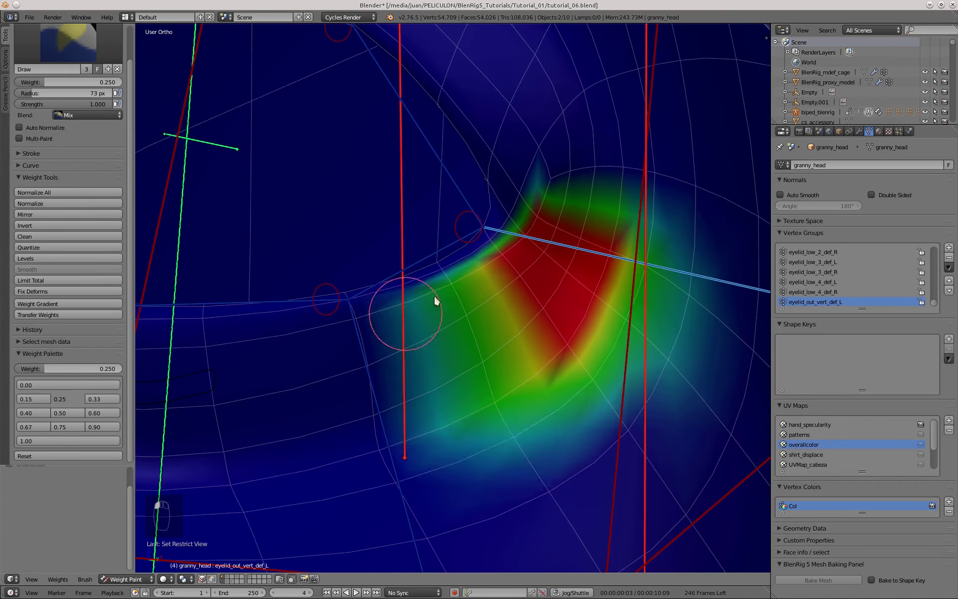
pyautogui.scroll(-2, 436, 300)
pyautogui.click(59, 413)
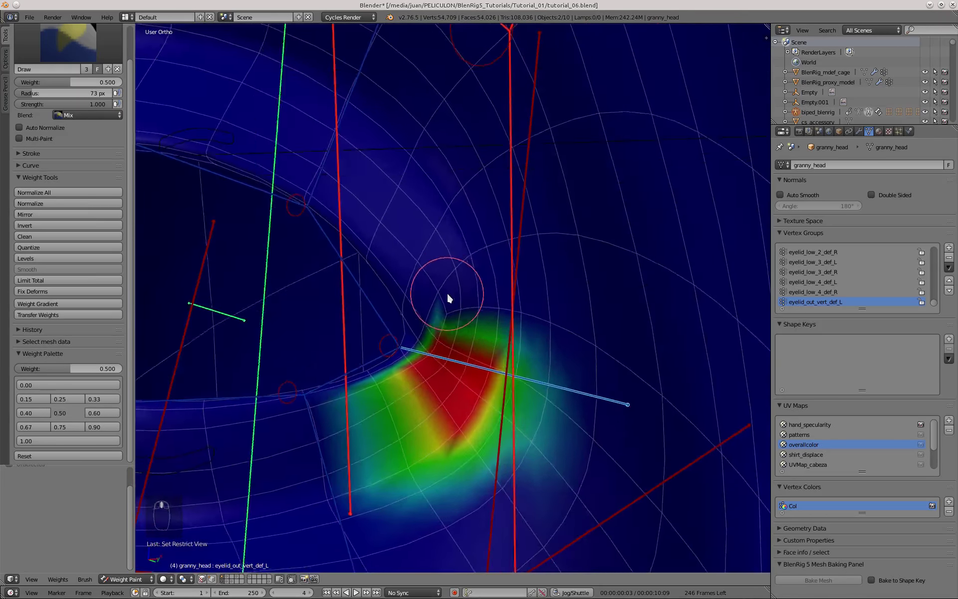
# Extend eyelid_out_vert_def_L above the outer eye corner with weight 0.250 and fill its center with weight 1.000
pyautogui.click(59, 399)
pyautogui.scroll(1, 377, 267)
pyautogui.moveTo(400, 232); pyautogui.dragTo(480, 110)
pyautogui.click(66, 442)
pyautogui.moveTo(499, 364); pyautogui.dragTo(480, 309)
pyautogui.scroll(-5, 479, 329)
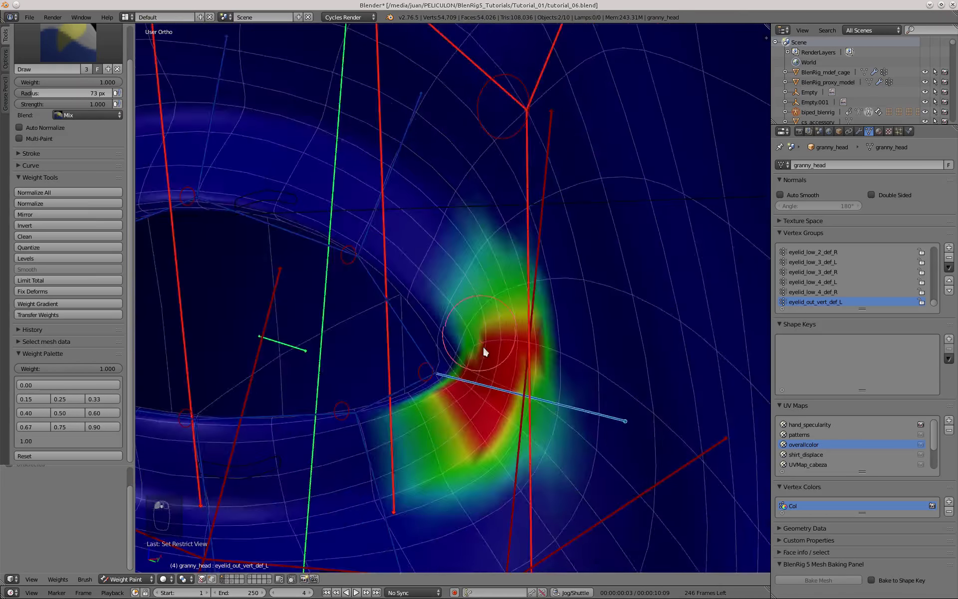
pyautogui.moveTo(483, 345); pyautogui.dragTo(549, 339, button='middle')
# Enable vertex selection masking and smooth the outer eye corner weights in eyelid_out_vert_def_L and eyelid_out_vert_def_R
pyautogui.press('v')
pyautogui.scroll(-1, 471, 248)
pyautogui.click(68, 269)
pyautogui.moveTo(200, 280)
pyautogui.keyDown('shift'); pyautogui.mouseDown(button='middle')
pyautogui.moveTo(624, 294)
pyautogui.moveTo(498, 310)
pyautogui.mouseUp(button='middle'); pyautogui.keyUp('shift')
pyautogui.keyDown('ctrl'); pyautogui.rightClick(228, 268); pyautogui.keyUp('ctrl')
pyautogui.scroll(-2, 208, 221)
pyautogui.click(49, 271)
pyautogui.scroll(2, 550, 305)
# Select the third left vertical lower eyelid bone, disable vertex masking and paint weight 1.000 along it in eyelid_low_vert_def_3_L
pyautogui.keyDown('ctrl'); pyautogui.rightClick(552, 303); pyautogui.keyUp('ctrl')
pyautogui.scroll(3, 599, 272)
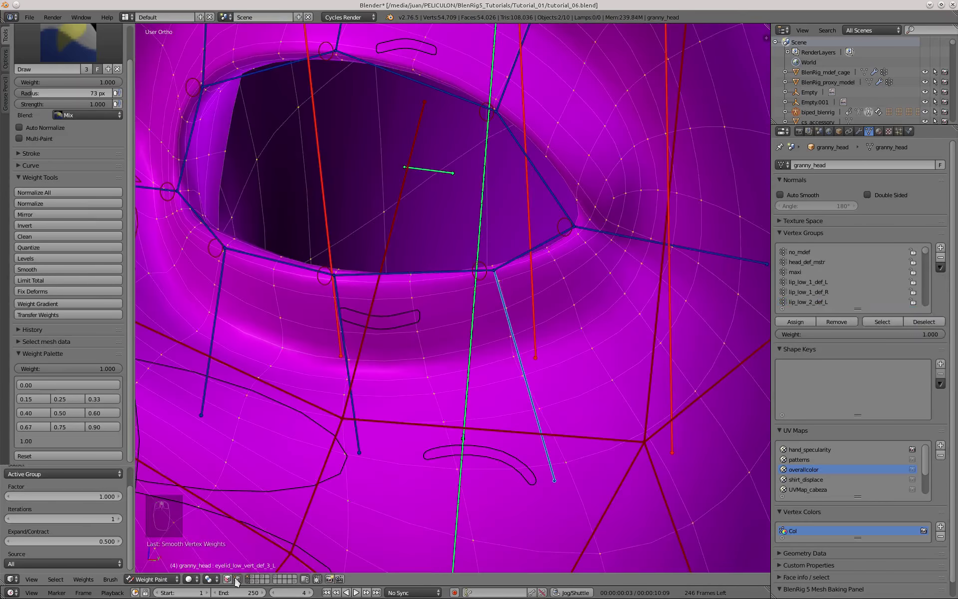
pyautogui.press('v')
pyautogui.scroll(2, 492, 350)
pyautogui.moveTo(512, 260); pyautogui.dragTo(544, 395)
pyautogui.moveTo(529, 364); pyautogui.dragTo(494, 372, button='middle')
pyautogui.click(67, 385)
pyautogui.scroll(4, 477, 267)
pyautogui.scroll(-6, 407, 272)
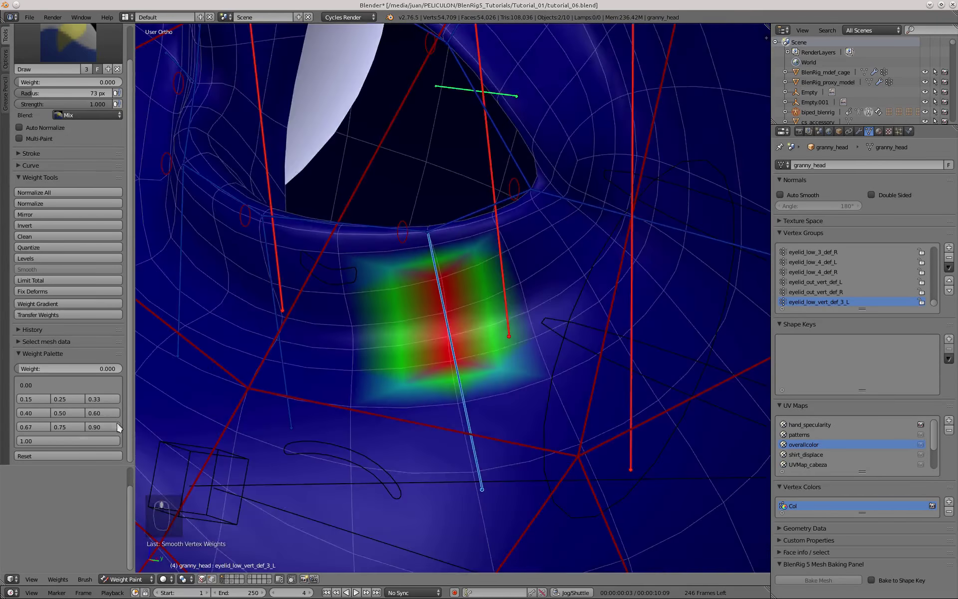
pyautogui.hotkey('ctrl', 'z')
# Widen eyelid_low_vert_def_3_L and paint its falloff on both sides of the bone with weight 0.500
pyautogui.scroll(4, 469, 272)
pyautogui.moveTo(423, 274); pyautogui.dragTo(427, 349)
pyautogui.moveTo(474, 299); pyautogui.dragTo(610, 246, button='middle')
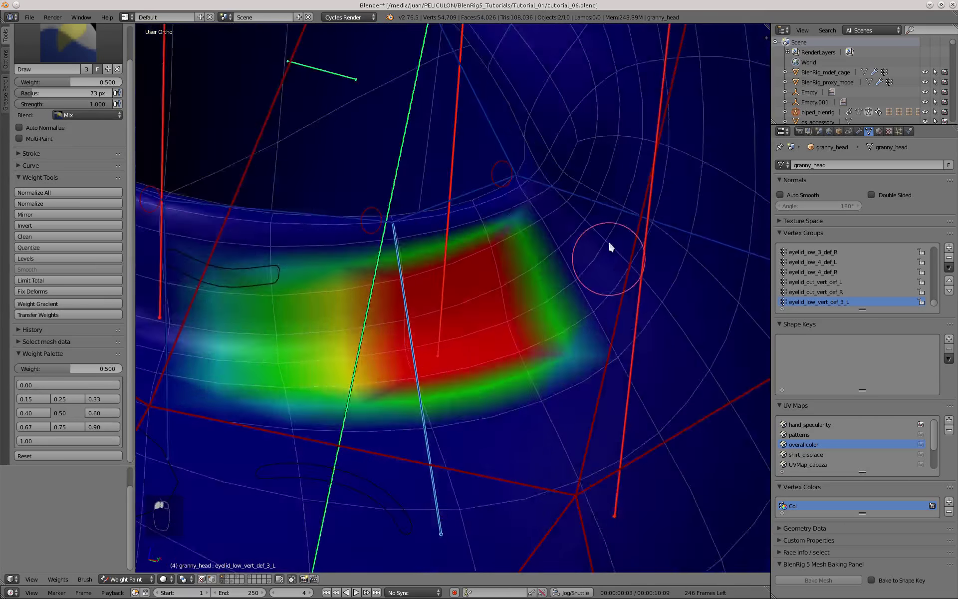
pyautogui.moveTo(610, 247); pyautogui.dragTo(616, 310)
pyautogui.moveTo(575, 320); pyautogui.dragTo(455, 413, button='middle')
pyautogui.scroll(4, 456, 413)
# Extend weight 1.000 over the lower lid in eyelid_low_vert_def_3_L and undo the last stroke
pyautogui.click(116, 441)
pyautogui.scroll(-4, 319, 299)
pyautogui.moveTo(330, 280)
pyautogui.mouseDown(button='middle')
pyautogui.moveTo(421, 233)
pyautogui.moveTo(457, 277)
pyautogui.mouseUp(button='middle')
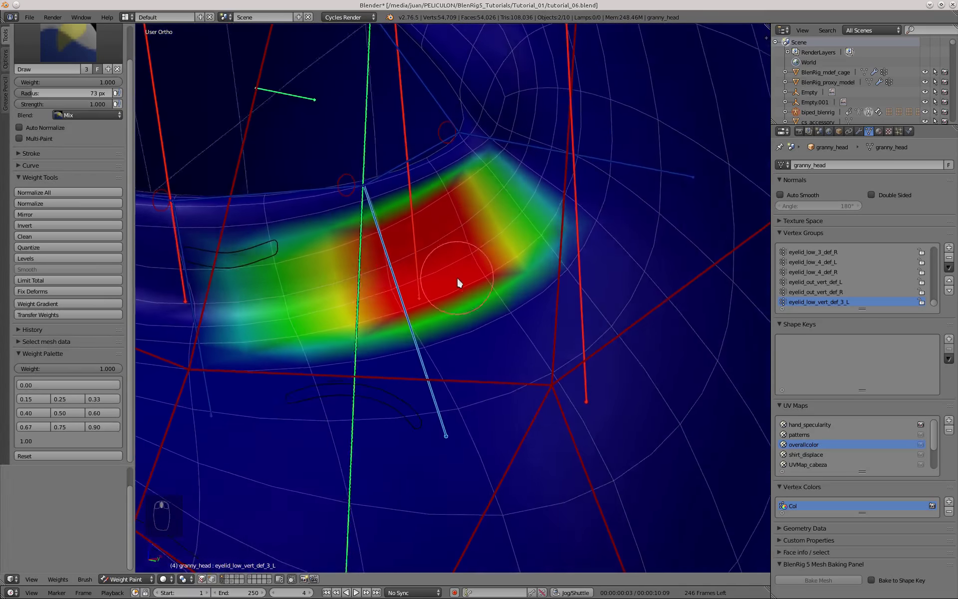
pyautogui.keyDown('ctrl'); pyautogui.click(512, 287); pyautogui.keyUp('ctrl')
pyautogui.scroll(3, 511, 287)
pyautogui.moveTo(477, 287); pyautogui.dragTo(485, 92)
pyautogui.scroll(-3, 499, 279)
pyautogui.moveTo(475, 280)
pyautogui.mouseDown(button='middle')
pyautogui.moveTo(445, 295)
pyautogui.moveTo(560, 259)
pyautogui.mouseUp(button='middle')
pyautogui.click(65, 441)
pyautogui.scroll(3, 400, 289)
pyautogui.moveTo(626, 282); pyautogui.dragTo(540, 251)
pyautogui.click(418, 356)
pyautogui.hotkey('ctrl', 'z')
# Paint weight 0.500 around the lid edge in eyelid_low_vert_def_3_L
pyautogui.click(66, 414)
pyautogui.moveTo(384, 364); pyautogui.dragTo(439, 379)
pyautogui.moveTo(440, 380)
pyautogui.mouseDown(button='middle')
pyautogui.moveTo(470, 412)
pyautogui.moveTo(424, 276)
pyautogui.moveTo(379, 285)
pyautogui.mouseUp(button='middle')
pyautogui.scroll(-4, 349, 290)
pyautogui.scroll(4, 494, 276)
pyautogui.moveTo(495, 276); pyautogui.dragTo(498, 163, button='middle')
pyautogui.scroll(-8, 498, 164)
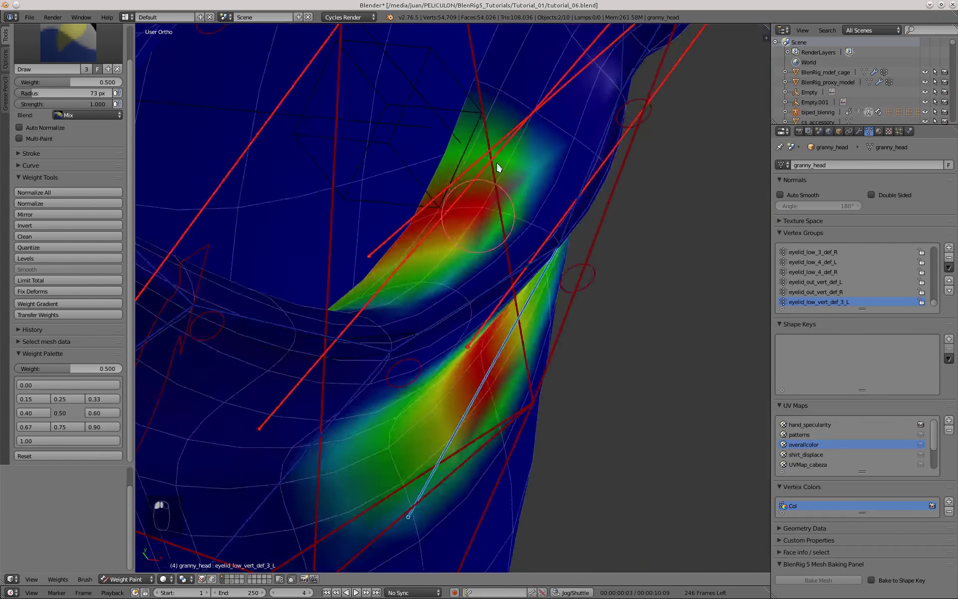
# Smooth eyelid_low_vert_def_3_L and its right counterpart eyelid_low_vert_def_3_R with factor 0.500, and disable vertex masking
pyautogui.moveTo(554, 385); pyautogui.dragTo(463, 286, button='middle')
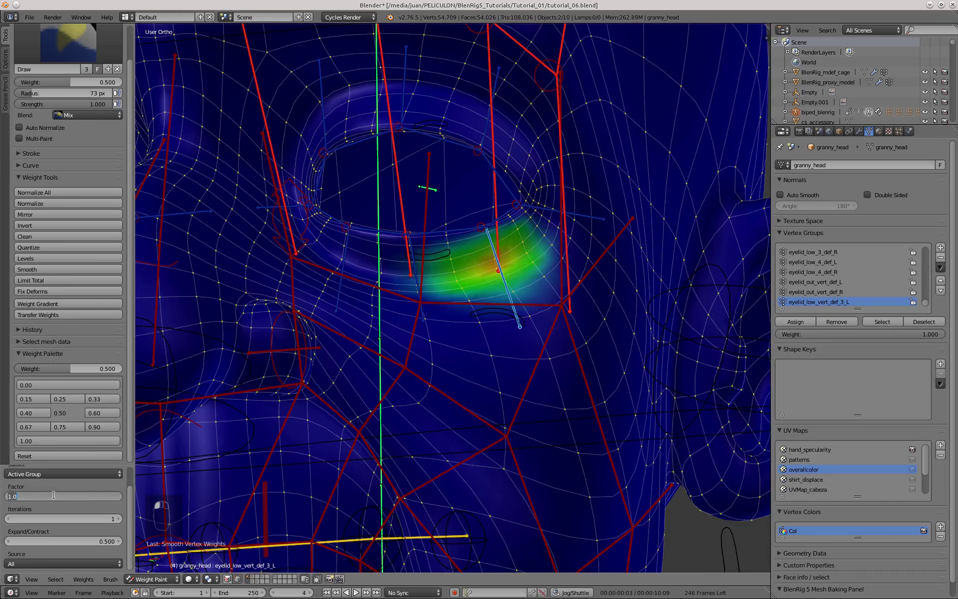
pyautogui.moveTo(240, 284); pyautogui.dragTo(430, 314, button='middle')
pyautogui.scroll(2, 379, 309)
pyautogui.rightClick(355, 313)
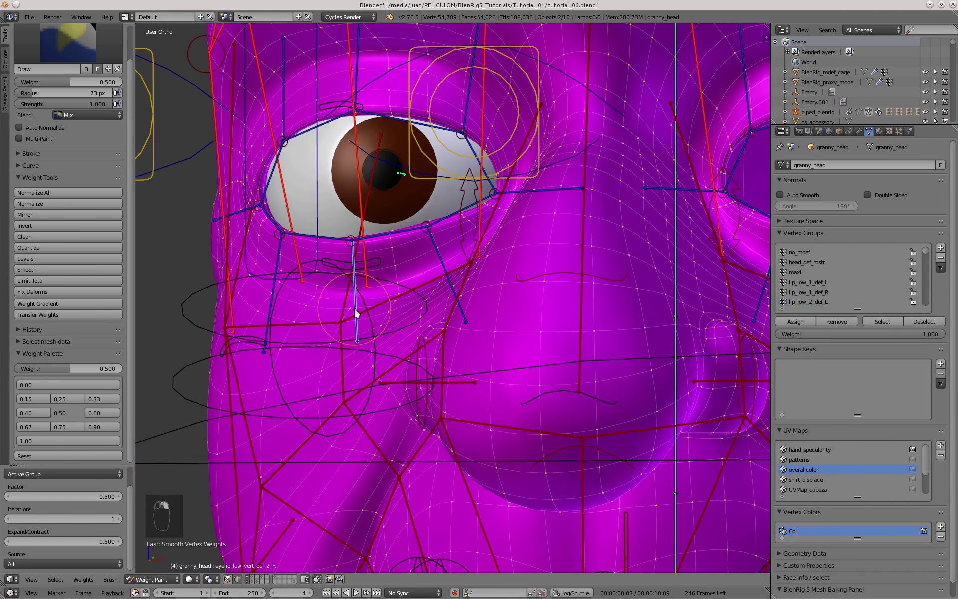
pyautogui.rightClick(283, 256)
pyautogui.click(60, 270)
pyautogui.scroll(-3, 299, 299)
pyautogui.moveTo(300, 300); pyautogui.dragTo(310, 344, button='middle')
pyautogui.click(238, 579)
# Select the second left vertical lower eyelid bone and paint weight 1.000 along it in eyelid_low_vert_def_2_L
pyautogui.keyDown('shift'); pyautogui.moveTo(619, 250); pyautogui.dragTo(449, 248, button='middle'); pyautogui.keyUp('shift')
pyautogui.scroll(7, 449, 247)
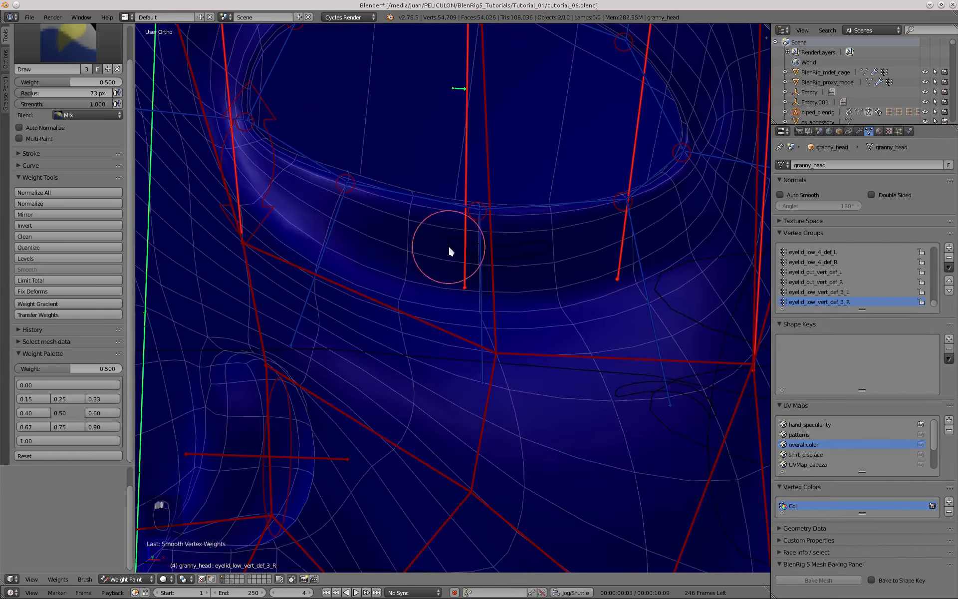
pyautogui.rightClick(479, 282)
pyautogui.click(67, 440)
pyautogui.scroll(3, 506, 243)
pyautogui.moveTo(462, 230); pyautogui.dragTo(459, 319)
pyautogui.scroll(-2, 484, 284)
pyautogui.keyDown('shift'); pyautogui.moveTo(484, 285); pyautogui.dragTo(407, 299, button='middle'); pyautogui.keyUp('shift')
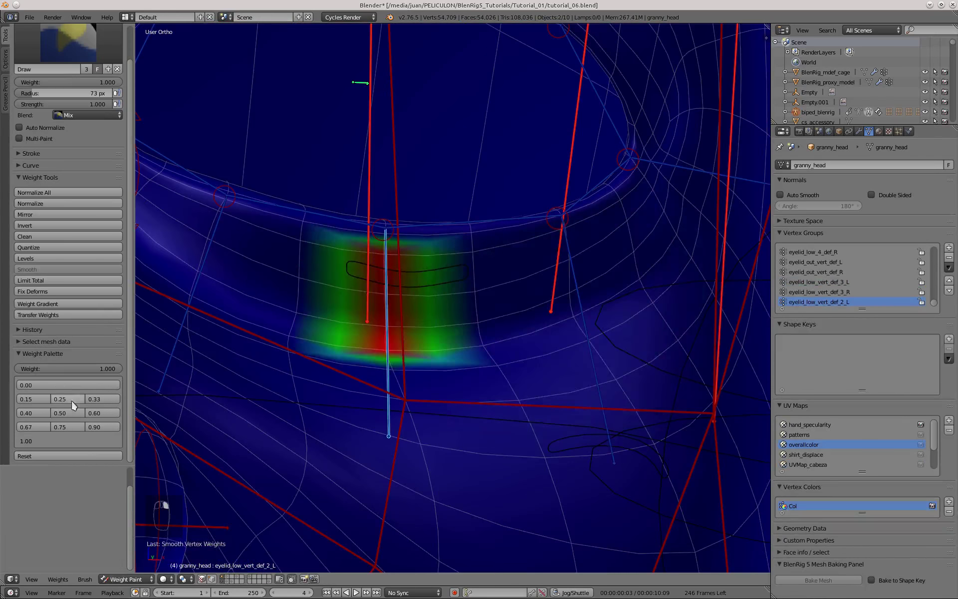
# Paint the eyelid_low_vert_def_2_L falloff on both sides of the bone with weight 0.500
pyautogui.click(67, 427)
pyautogui.scroll(2, 293, 303)
pyautogui.moveTo(305, 215); pyautogui.dragTo(291, 332)
pyautogui.moveTo(552, 225); pyautogui.dragTo(562, 359)
pyautogui.scroll(-5, 424, 332)
pyautogui.moveTo(412, 361); pyautogui.dragTo(364, 481, button='middle')
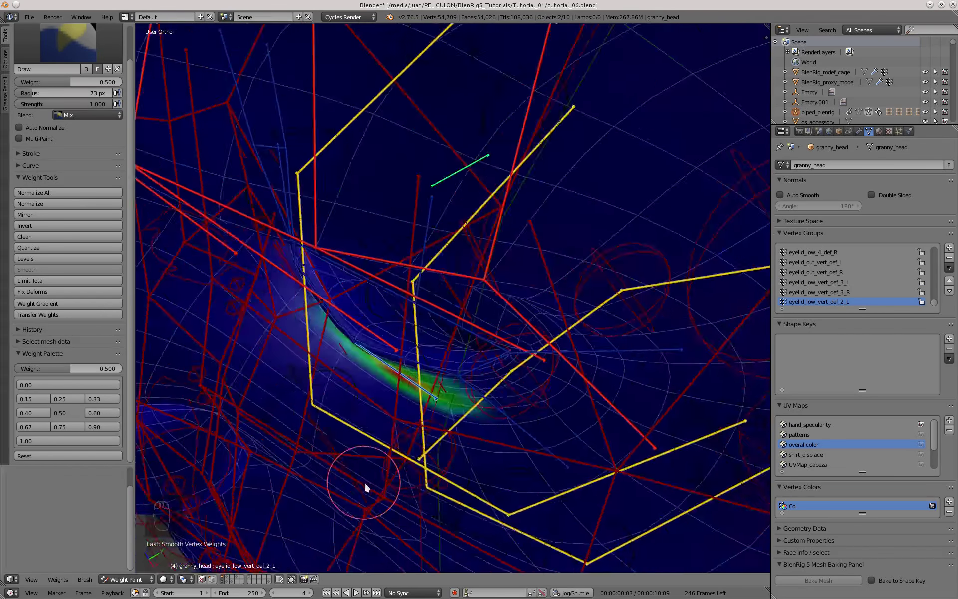
# Refine eyelid_low_vert_def_2_L around the lower lid with weights 1.000 and 0.500
pyautogui.click(67, 441)
pyautogui.scroll(7, 345, 374)
pyautogui.moveTo(338, 376); pyautogui.dragTo(400, 324, button='middle')
pyautogui.moveTo(349, 319); pyautogui.dragTo(493, 388)
pyautogui.scroll(-4, 466, 384)
pyautogui.moveTo(343, 368); pyautogui.dragTo(314, 426, button='middle')
pyautogui.click(67, 412)
pyautogui.scroll(8, 470, 239)
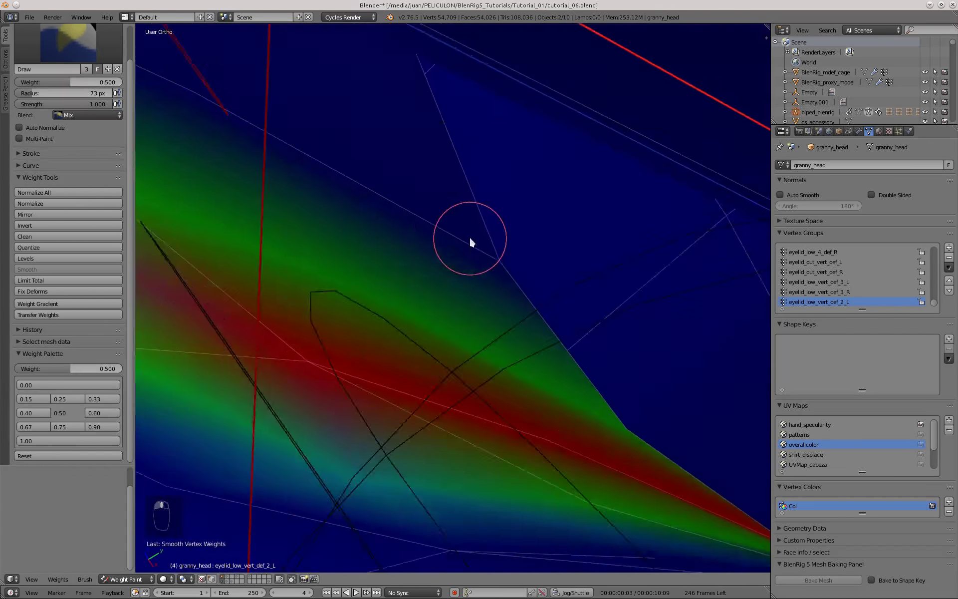
pyautogui.scroll(-8, 349, 270)
pyautogui.moveTo(280, 310); pyautogui.dragTo(379, 322, button='middle')
pyautogui.scroll(8, 645, 320)
pyautogui.scroll(-8, 645, 319)
pyautogui.moveTo(450, 295); pyautogui.dragTo(350, 270, button='middle')
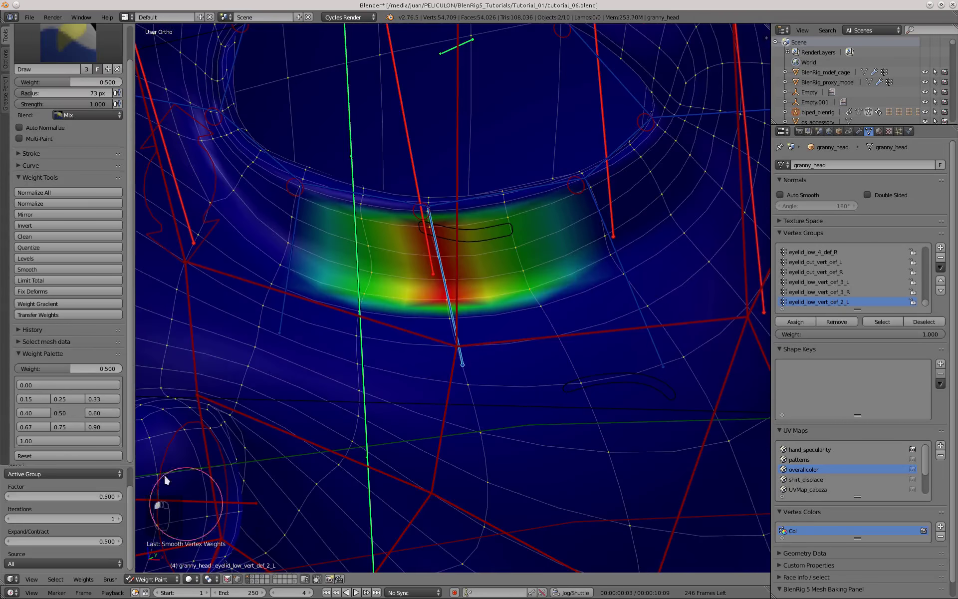
# Smooth the second vertical lower eyelid weights in eyelid_low_vert_def_2_L and eyelid_low_vert_def_2_R with factor 0.500
pyautogui.click(57, 271)
pyautogui.scroll(-5, 364, 289)
pyautogui.scroll(3, 364, 289)
pyautogui.keyDown('ctrl'); pyautogui.rightClick(392, 269); pyautogui.keyUp('ctrl')
pyautogui.click(47, 268)
pyautogui.scroll(-6, 250, 263)
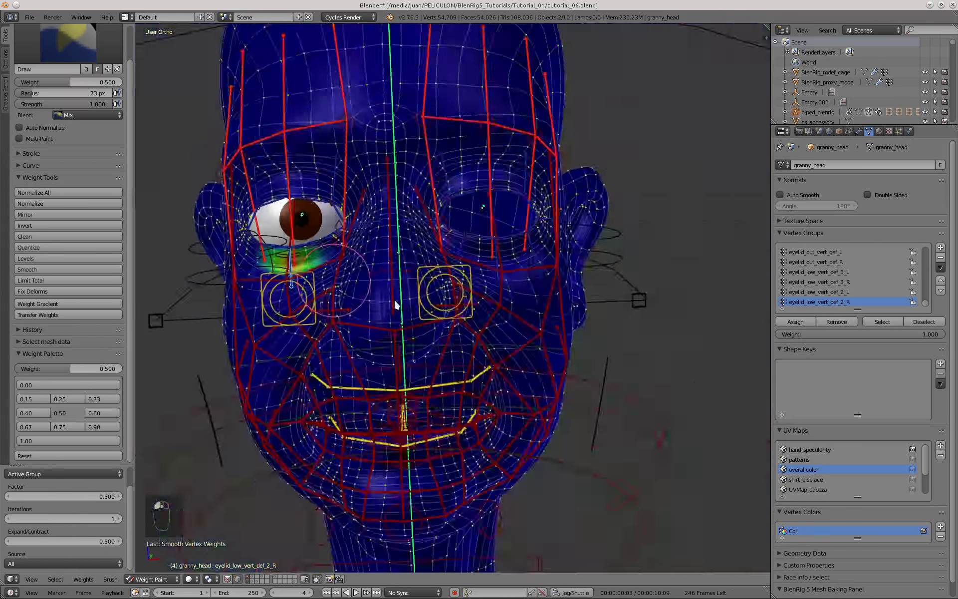
# Select the first left vertical lower eyelid bone and paint weight 1.000 along it in eyelid_low_vert_def_1_L
pyautogui.press('v')
pyautogui.scroll(9, 416, 254)
pyautogui.rightClick(456, 314)
pyautogui.click(68, 441)
pyautogui.scroll(4, 419, 319)
pyautogui.moveTo(494, 244); pyautogui.dragTo(460, 391)
# Paint the eyelid_low_vert_def_1_L falloff on both sides of the bone with weight 0.500
pyautogui.click(64, 416)
pyautogui.moveTo(606, 379); pyautogui.dragTo(632, 265)
pyautogui.moveTo(360, 250); pyautogui.dragTo(312, 242, button='middle')
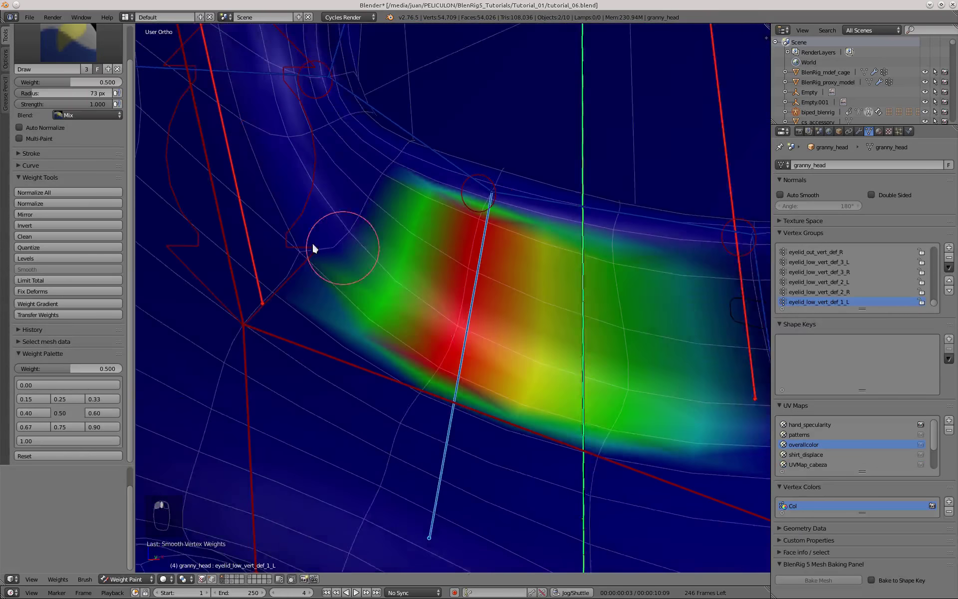
pyautogui.moveTo(312, 242); pyautogui.dragTo(380, 182)
# Paint the inner surface of the left lower lid in eyelid_low_vert_def_1_L with weights 0.500 and 1.000
pyautogui.scroll(3, 623, 317)
pyautogui.moveTo(622, 317); pyautogui.dragTo(644, 345, button='middle')
pyautogui.scroll(-4, 499, 415)
pyautogui.moveTo(498, 414); pyautogui.dragTo(462, 361, button='middle')
pyautogui.scroll(5, 524, 295)
pyautogui.moveTo(524, 295); pyautogui.dragTo(387, 263, button='middle')
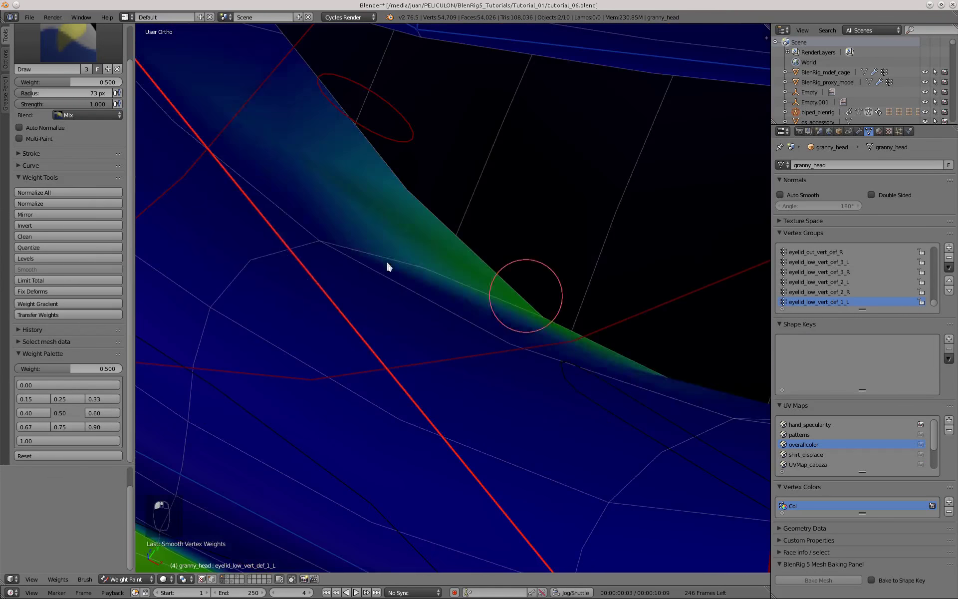
pyautogui.click(57, 439)
pyautogui.moveTo(431, 315)
pyautogui.mouseDown(button='middle')
pyautogui.moveTo(432, 297)
pyautogui.moveTo(444, 370)
pyautogui.mouseUp(button='middle')
pyautogui.scroll(-6, 445, 370)
pyautogui.moveTo(445, 371); pyautogui.dragTo(398, 435, button='middle')
pyautogui.scroll(-7, 545, 260)
# Smooth the first vertical lower eyelid weights in eyelid_low_vert_def_1_L and eyelid_low_vert_def_1_R with factor 0.500
pyautogui.press('v')
pyautogui.scroll(2, 265, 210)
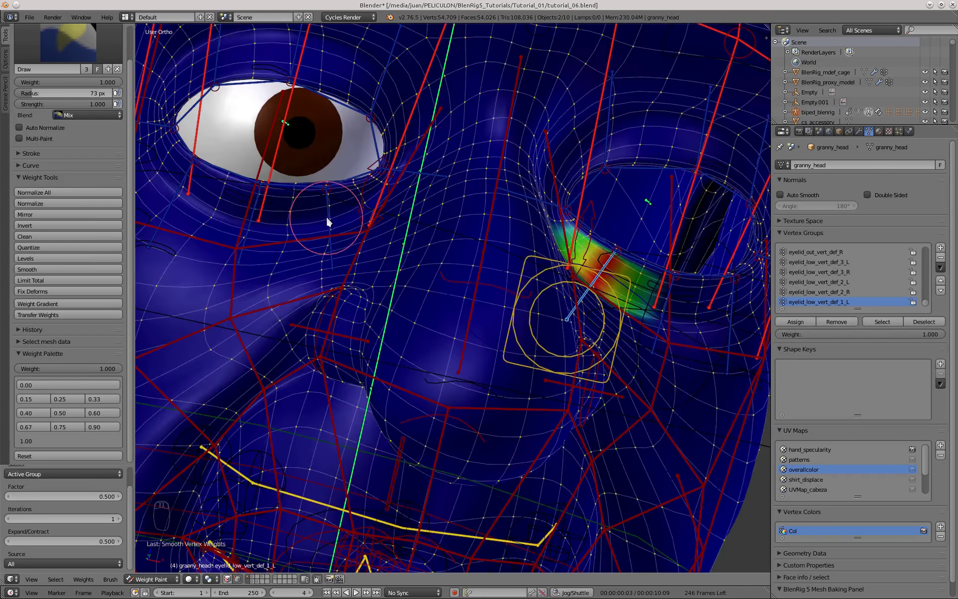
pyautogui.rightClick(608, 268)
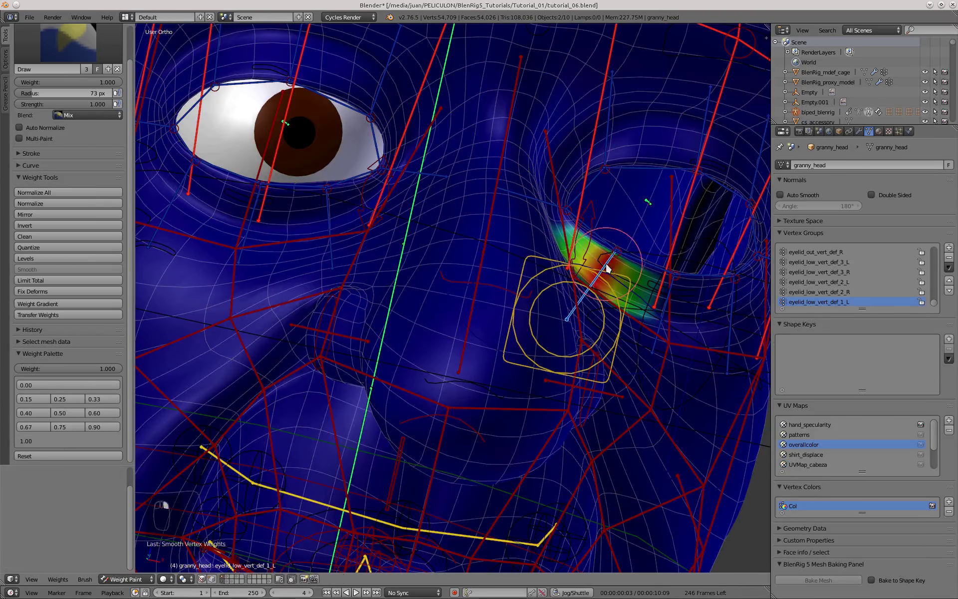
pyautogui.rightClick(329, 219)
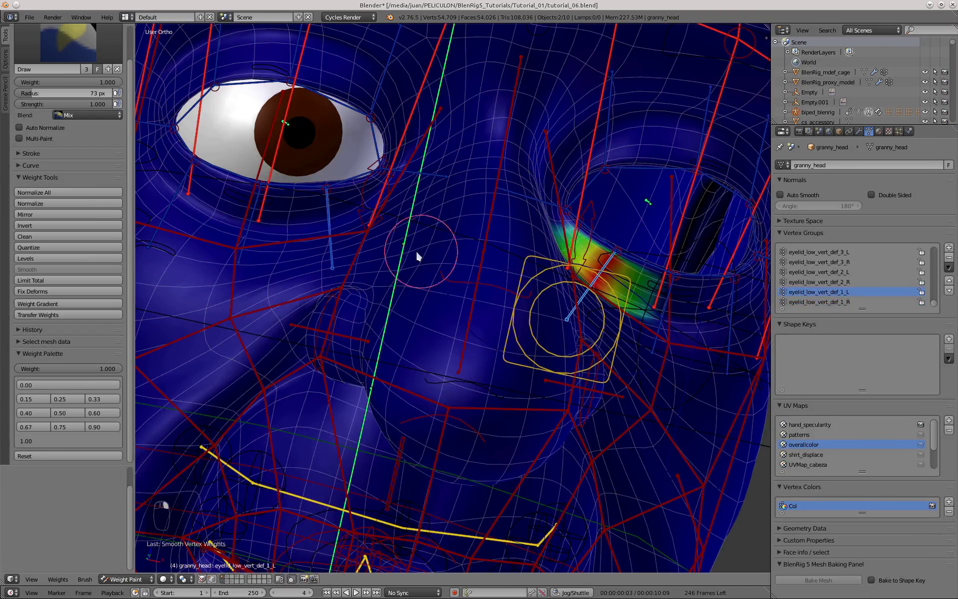
pyautogui.click(68, 269)
pyautogui.scroll(-3, 378, 270)
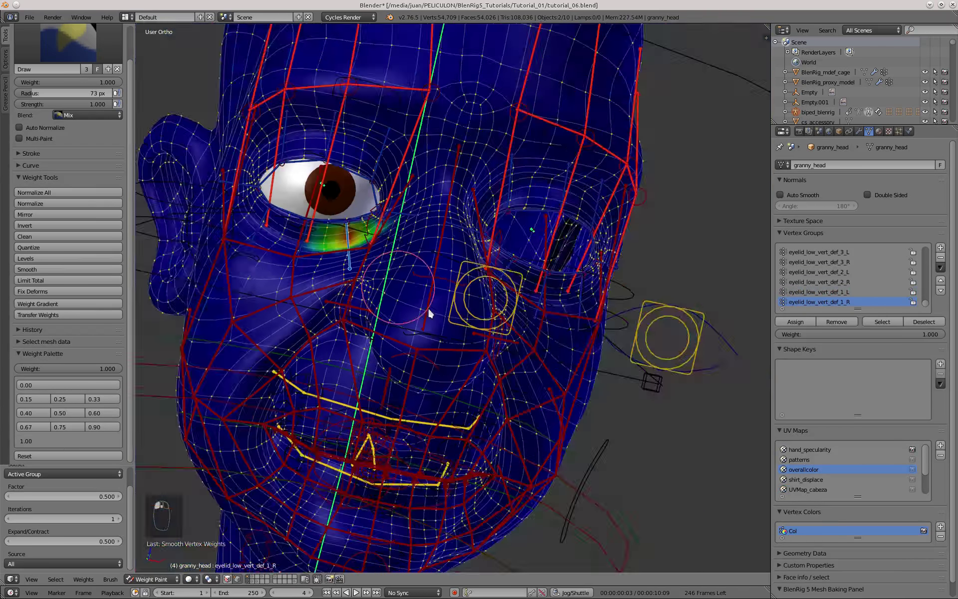
# Select the left inner-corner eyelid bone and paint weight 1.000 along it in eyelid_in_vert_def_L
pyautogui.moveTo(427, 307)
pyautogui.mouseDown(button='middle')
pyautogui.moveTo(391, 323)
pyautogui.moveTo(412, 317)
pyautogui.mouseUp(button='middle')
pyautogui.click(237, 579)
pyautogui.rightClick(465, 212)
pyautogui.scroll(8, 465, 212)
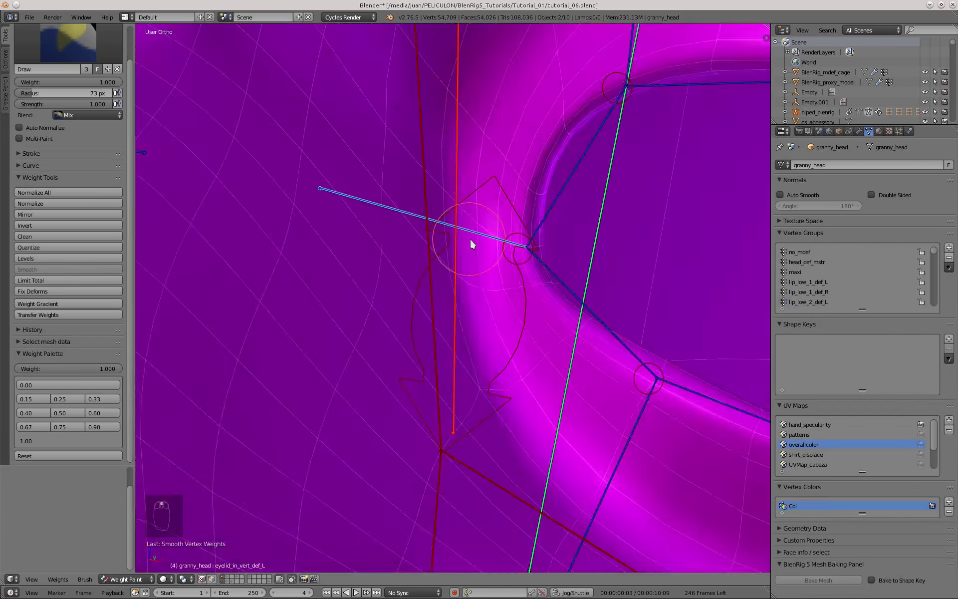
pyautogui.moveTo(471, 240); pyautogui.dragTo(389, 197)
# Paint the eyelid_in_vert_def_L falloff above and below the bone with weights 0.750 and 0.500
pyautogui.scroll(-3, 381, 235)
pyautogui.scroll(6, 427, 245)
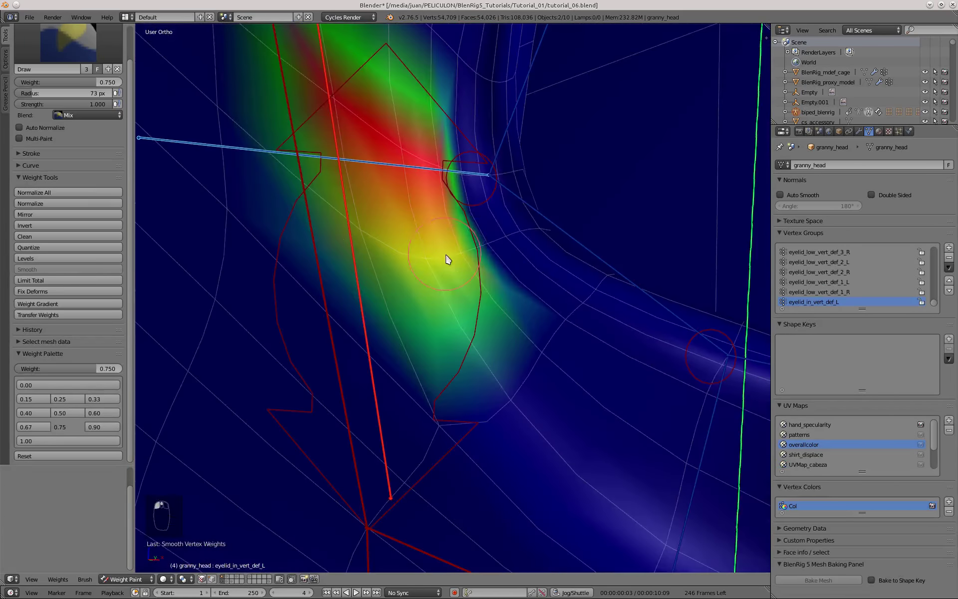
pyautogui.scroll(-5, 537, 334)
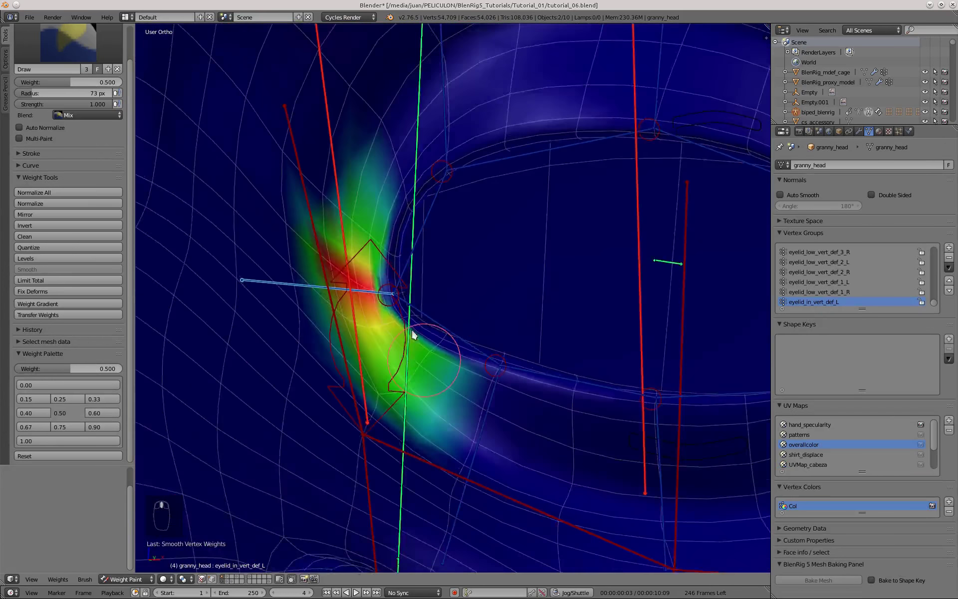
pyautogui.click(60, 398)
pyautogui.scroll(5, 235, 334)
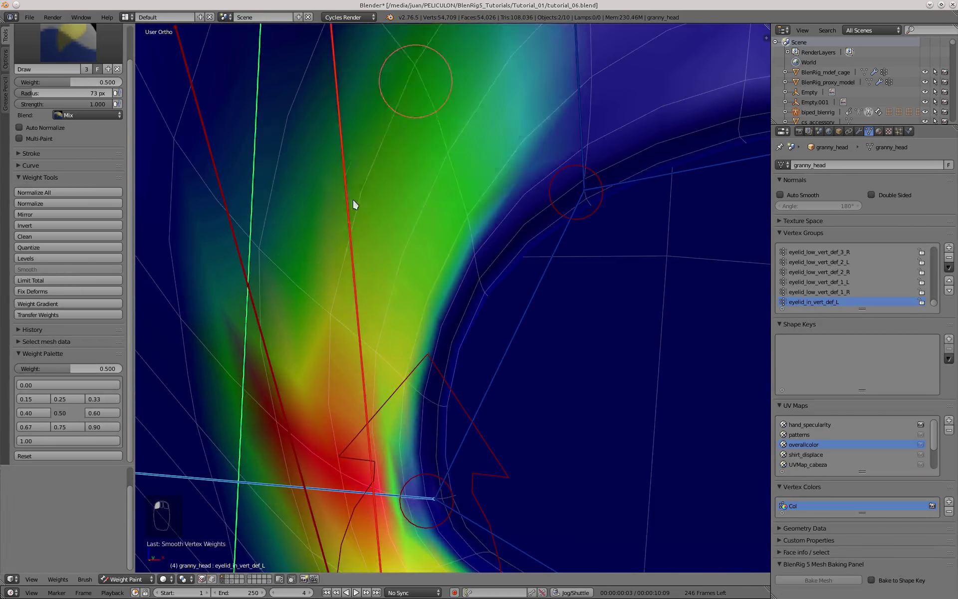
pyautogui.scroll(-8, 394, 224)
# Try to smooth the inner-corner eyelid weights in eyelid_in_vert_def_R and eyelid_in_vert_def_L
pyautogui.press('v')
pyautogui.moveTo(294, 287); pyautogui.dragTo(345, 283, button='middle')
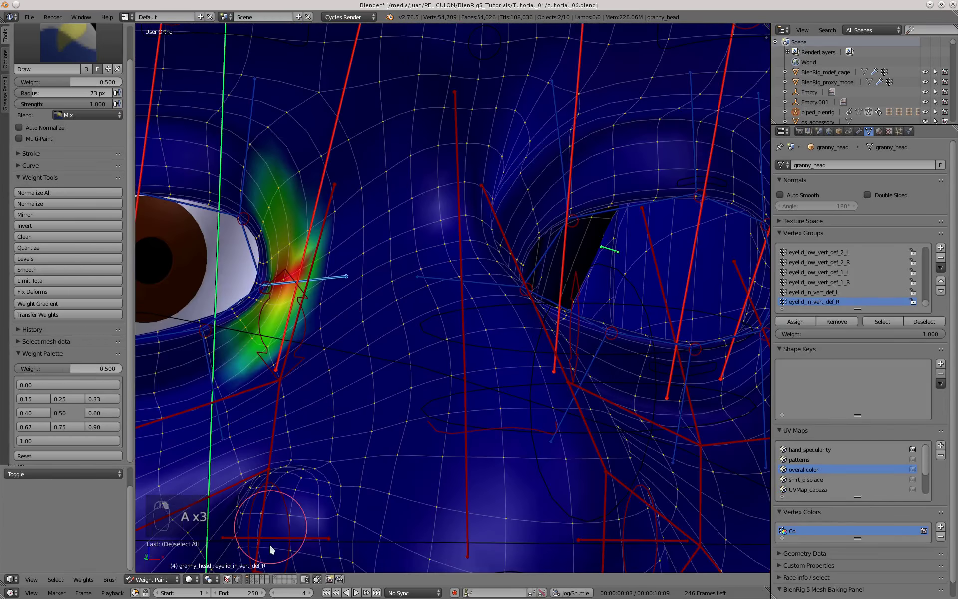
pyautogui.click(68, 270)
pyautogui.scroll(-3, 211, 235)
pyautogui.moveTo(421, 364); pyautogui.dragTo(423, 268, button='middle')
pyautogui.scroll(5, 424, 268)
pyautogui.keyDown('ctrl'); pyautogui.rightClick(423, 264); pyautogui.keyUp('ctrl')
pyautogui.moveTo(427, 330); pyautogui.dragTo(465, 348, button='middle')
pyautogui.scroll(-4, 466, 348)
pyautogui.hotkey('ctrl', 'x')
pyautogui.hotkey('ctrl', 'x')
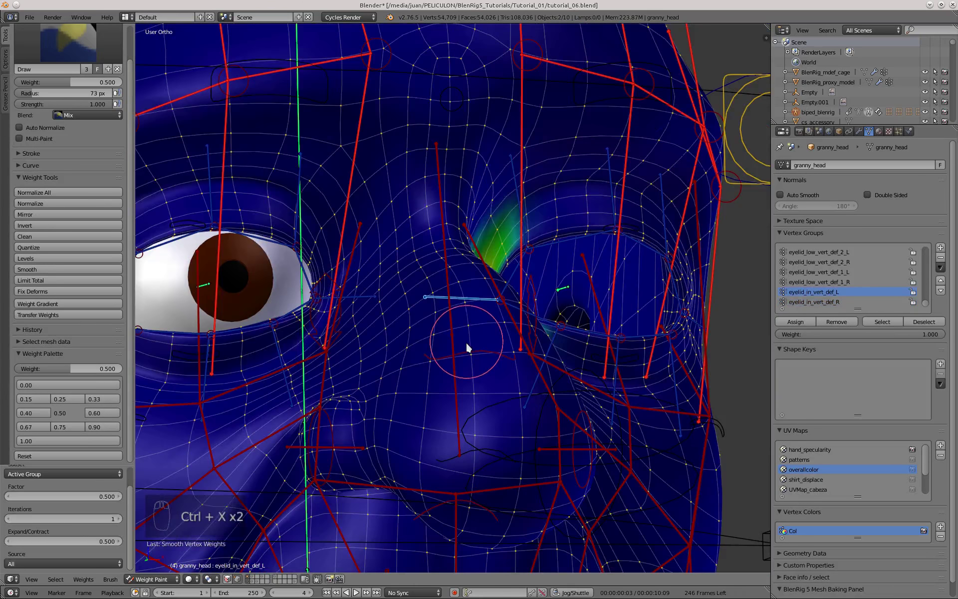
# Undo the smoothing of the inner-corner eyelid weights back to the unsmoothed eyelid_in_vert_def_L painting
pyautogui.hotkey('ctrl', 'z')
pyautogui.hotkey('ctrl', 'z')
pyautogui.hotkey('ctrl', 'z')
pyautogui.hotkey('ctrl', 'z')
pyautogui.hotkey('ctrl', 'z')
pyautogui.hotkey('ctrl', 'z')
pyautogui.scroll(8, 489, 339)
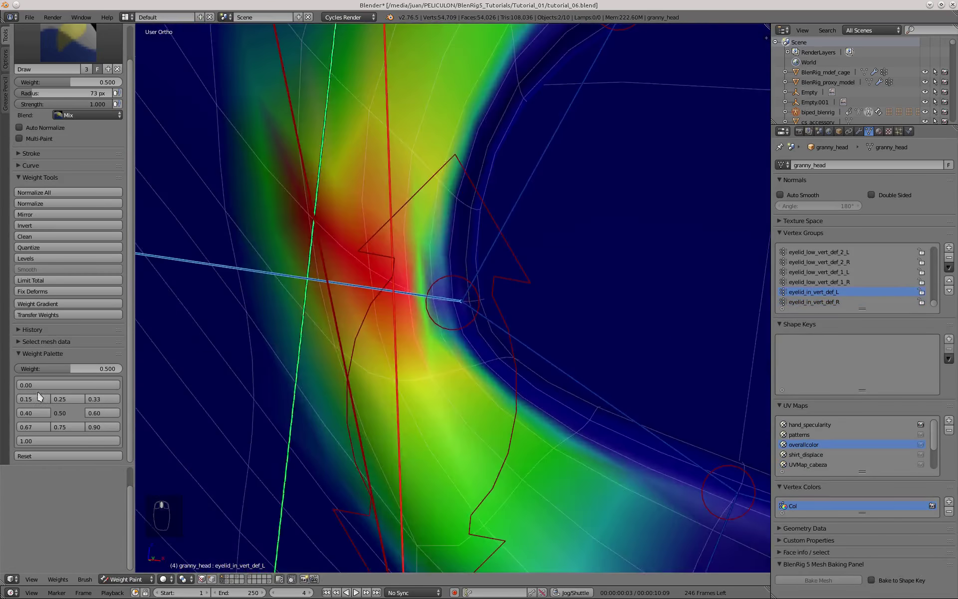
# Paint weight 1.000 on the inner surface of the left eyelid's inner corner in eyelid_in_vert_def_L
pyautogui.click(38, 387)
pyautogui.scroll(-4, 492, 115)
pyautogui.moveTo(449, 350); pyautogui.dragTo(165, 357, button='middle')
pyautogui.click(67, 441)
pyautogui.moveTo(295, 294); pyautogui.dragTo(352, 292, button='middle')
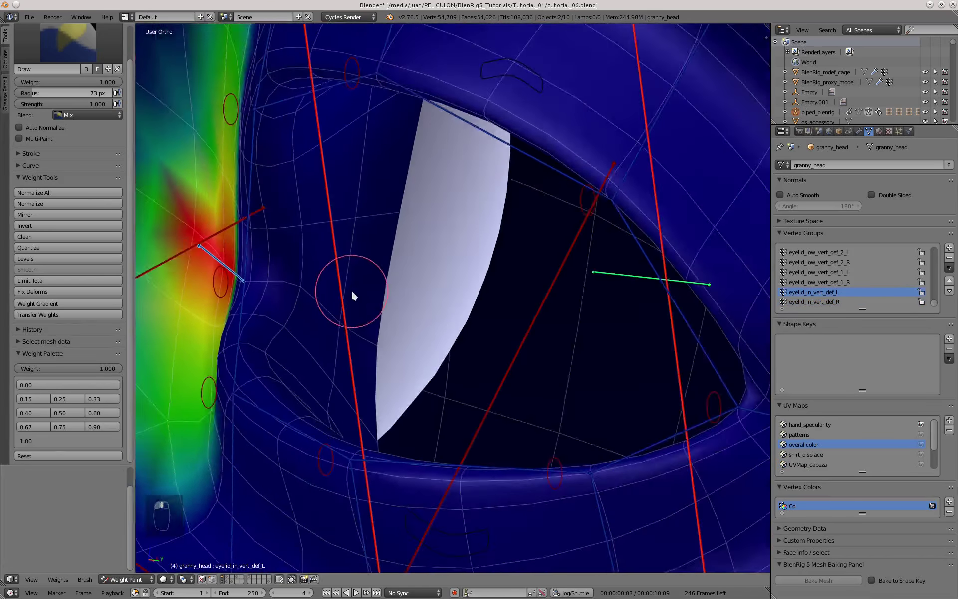
pyautogui.scroll(2, 352, 292)
pyautogui.moveTo(352, 340)
pyautogui.mouseDown()
pyautogui.moveTo(447, 197)
pyautogui.moveTo(421, 83)
pyautogui.mouseUp()
pyautogui.scroll(-4, 349, 225)
# Paint the falloff on the inner surface of the left inner eye corner in eyelid_in_vert_def_L with weight 0.500
pyautogui.click(67, 413)
pyautogui.moveTo(300, 300); pyautogui.dragTo(403, 259, button='middle')
pyautogui.scroll(5, 403, 259)
pyautogui.moveTo(318, 338); pyautogui.dragTo(369, 352)
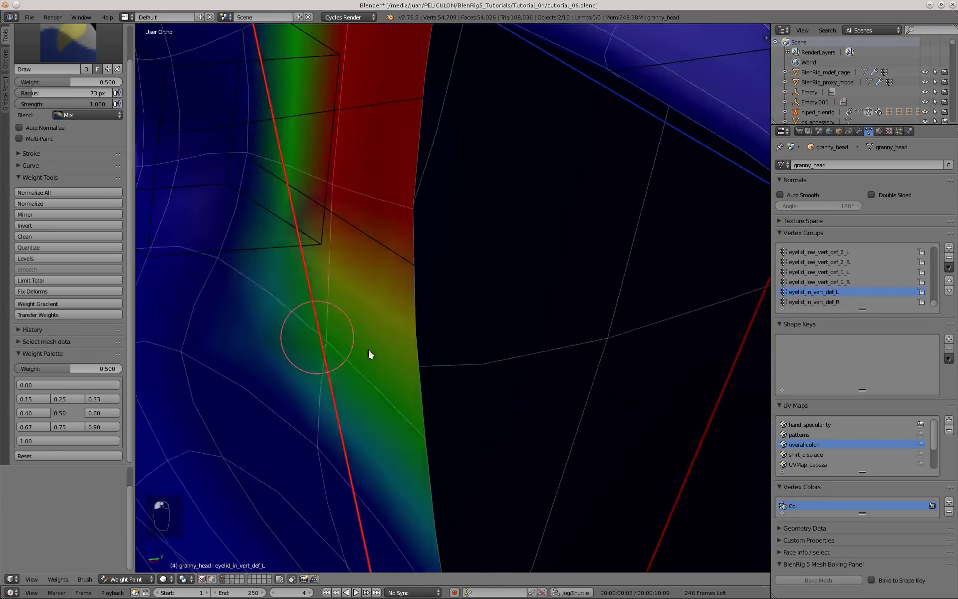
pyautogui.scroll(-10, 369, 351)
# Smooth the inner-corner eyelid weights in eyelid_in_vert_def_L and eyelid_in_vert_def_R
pyautogui.click(211, 579)
pyautogui.click(30, 269)
pyautogui.moveTo(349, 259); pyautogui.dragTo(466, 359, button='middle')
pyautogui.keyDown('ctrl'); pyautogui.rightClick(278, 248); pyautogui.keyUp('ctrl')
pyautogui.click(30, 269)
# Select the first left vertical upper eyelid bone and paint eyelid_up_vert_def_1_L with weight 1.000 along it and 0.500 beside it
pyautogui.press('v')
pyautogui.moveTo(422, 178); pyautogui.dragTo(436, 183, button='middle')
pyautogui.scroll(4, 436, 183)
pyautogui.keyDown('ctrl'); pyautogui.rightClick(421, 184); pyautogui.keyUp('ctrl')
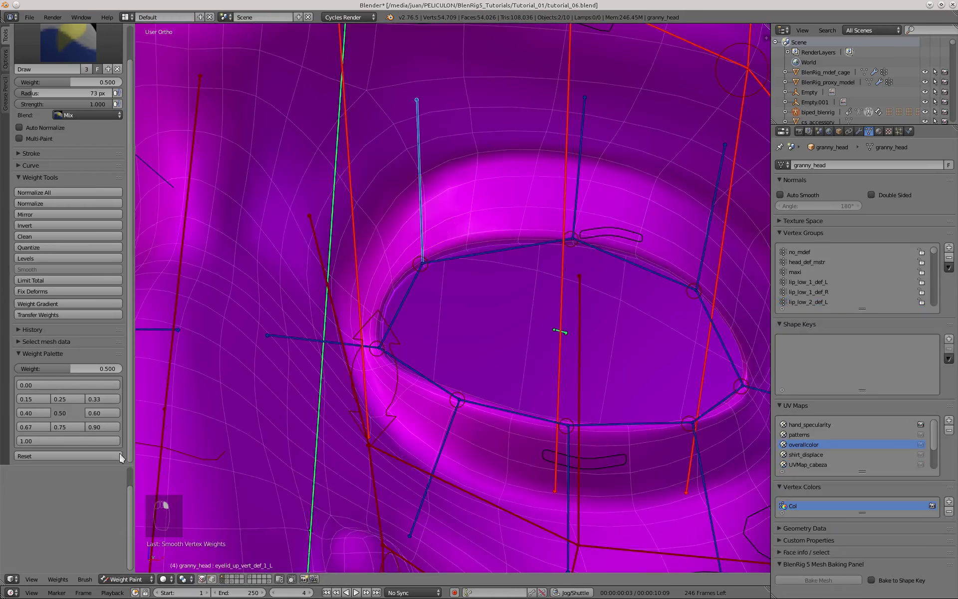
pyautogui.click(68, 441)
pyautogui.scroll(4, 443, 332)
pyautogui.moveTo(315, 413); pyautogui.dragTo(315, 425)
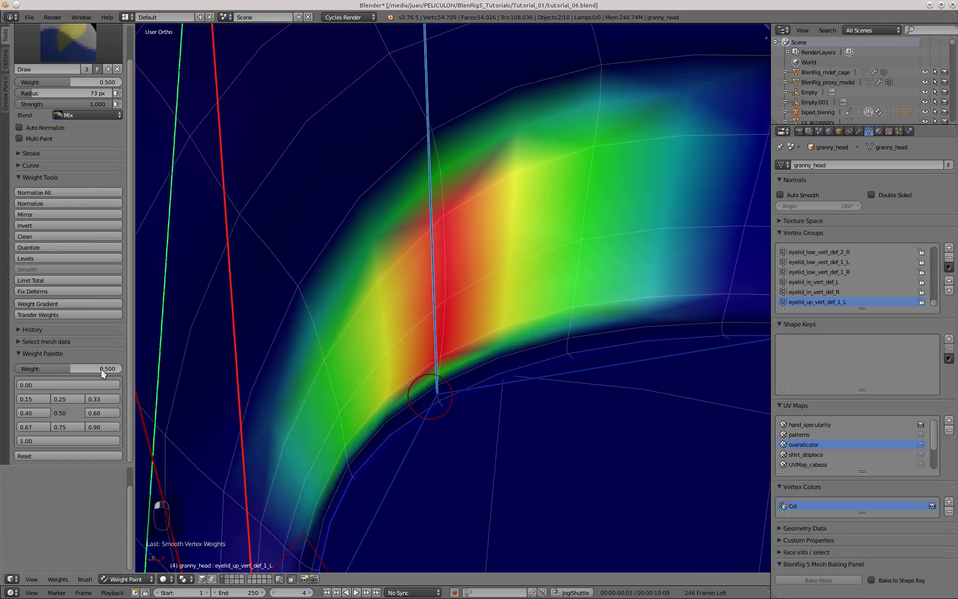
# Clean the excess weights of eyelid_up_vert_def_1_L along the upper lid with weight 0.00
pyautogui.scroll(-5, 337, 420)
pyautogui.click(38, 384)
pyautogui.scroll(7, 405, 259)
pyautogui.moveTo(574, 295); pyautogui.dragTo(310, 414)
pyautogui.keyDown('shift'); pyautogui.moveTo(405, 259); pyautogui.dragTo(377, 232, button='middle'); pyautogui.keyUp('shift')
pyautogui.moveTo(319, 350); pyautogui.dragTo(215, 450)
# Paint weight 1.000 on the inner surface of the left upper lid in eyelid_up_vert_def_1_L
pyautogui.click(68, 440)
pyautogui.scroll(-7, 433, 244)
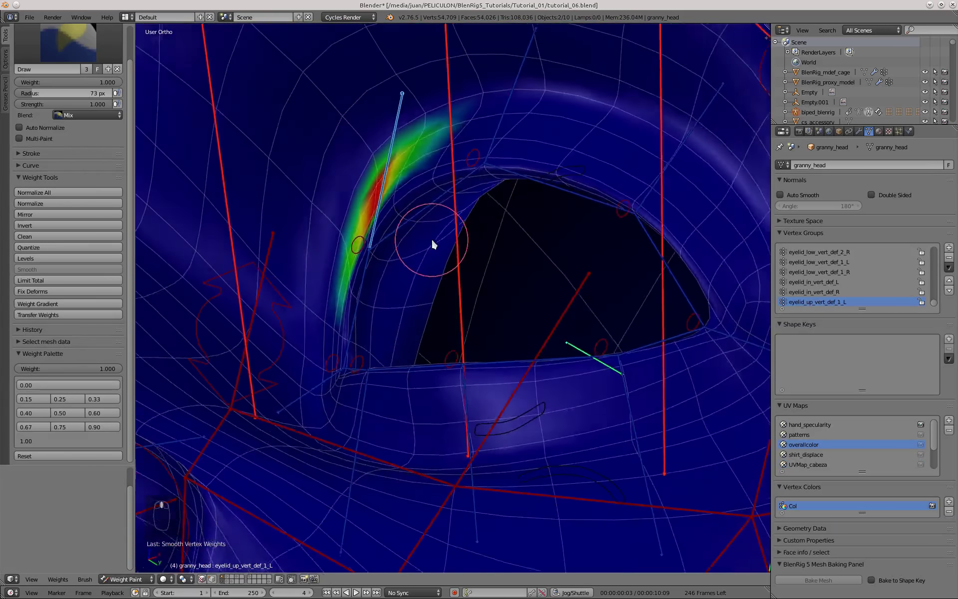
pyautogui.scroll(4, 433, 244)
pyautogui.moveTo(380, 299); pyautogui.dragTo(509, 223)
# Paint the falloff on the inner surface of the left upper lid in eyelid_up_vert_def_1_L with weight 0.500
pyautogui.click(64, 413)
pyautogui.moveTo(510, 222); pyautogui.dragTo(565, 100, button='middle')
pyautogui.moveTo(565, 99); pyautogui.dragTo(439, 209)
pyautogui.moveTo(439, 300); pyautogui.dragTo(404, 395, button='middle')
pyautogui.scroll(-6, 502, 256)
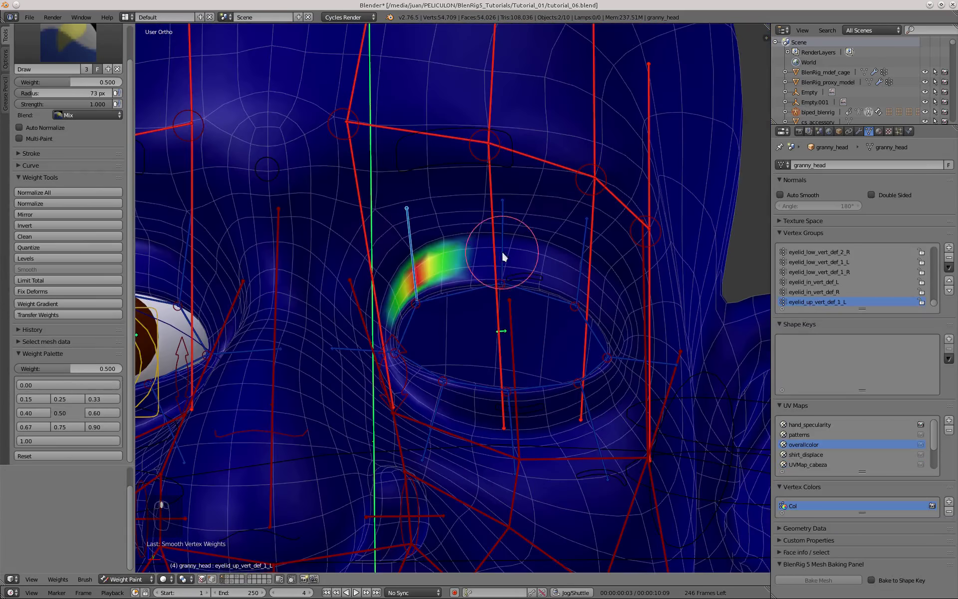
# Smooth the first vertical upper eyelid weights in eyelid_up_vert_def_1_L and eyelid_up_vert_def_1_R with factor 0.500
pyautogui.click(90, 269)
pyautogui.keyDown('shift'); pyautogui.moveTo(175, 279); pyautogui.dragTo(304, 270, button='middle'); pyautogui.keyUp('shift')
pyautogui.scroll(3, 305, 269)
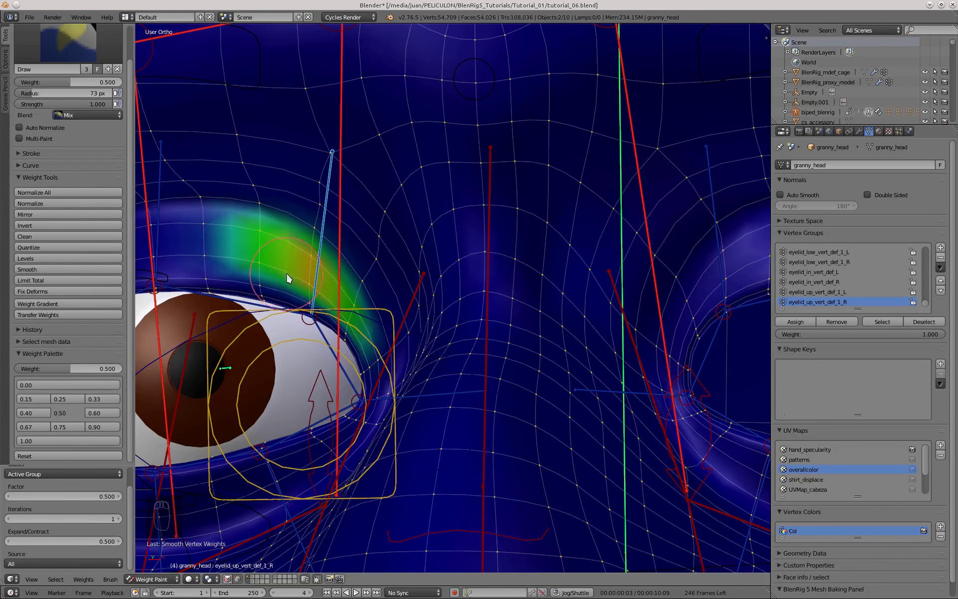
pyautogui.scroll(-4, 272, 224)
pyautogui.scroll(7, 492, 217)
# Select the second left vertical upper eyelid bone and paint weight 1.000 along it in eyelid_up_vert_def_2_L
pyautogui.press('v')
pyautogui.rightClick(465, 258)
pyautogui.click(73, 441)
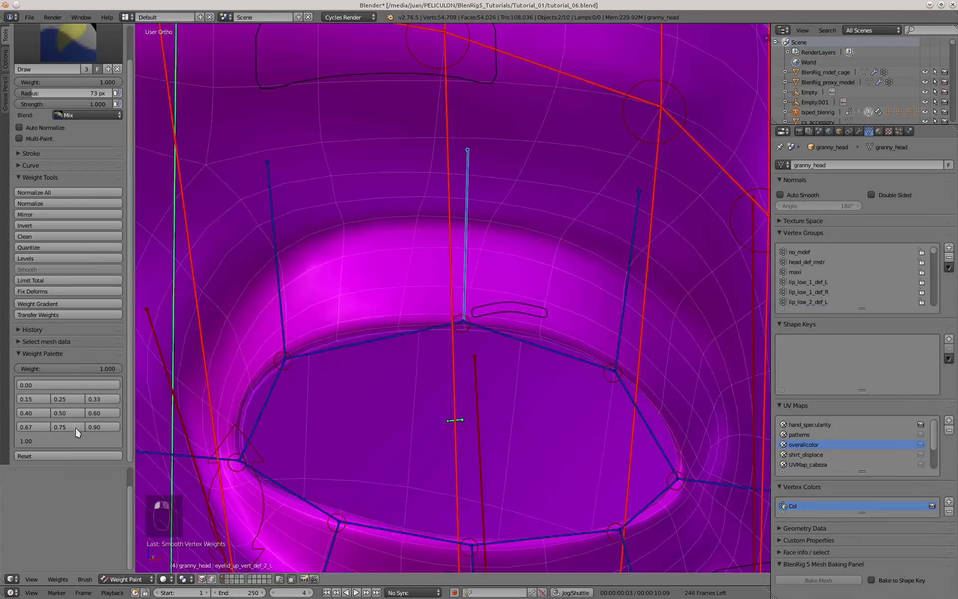
pyautogui.moveTo(474, 239); pyautogui.dragTo(462, 304)
pyautogui.keyDown('shift'); pyautogui.moveTo(456, 292); pyautogui.dragTo(390, 269, button='middle'); pyautogui.keyUp('shift')
pyautogui.scroll(3, 390, 259)
# Paint the eyelid_up_vert_def_2_L falloff on the outer and inner surfaces of the upper lid with weight 0.500
pyautogui.click(67, 413)
pyautogui.scroll(-4, 340, 214)
pyautogui.moveTo(340, 215)
pyautogui.mouseDown(button='middle')
pyautogui.moveTo(418, 197)
pyautogui.moveTo(492, 240)
pyautogui.mouseUp(button='middle')
pyautogui.scroll(6, 492, 240)
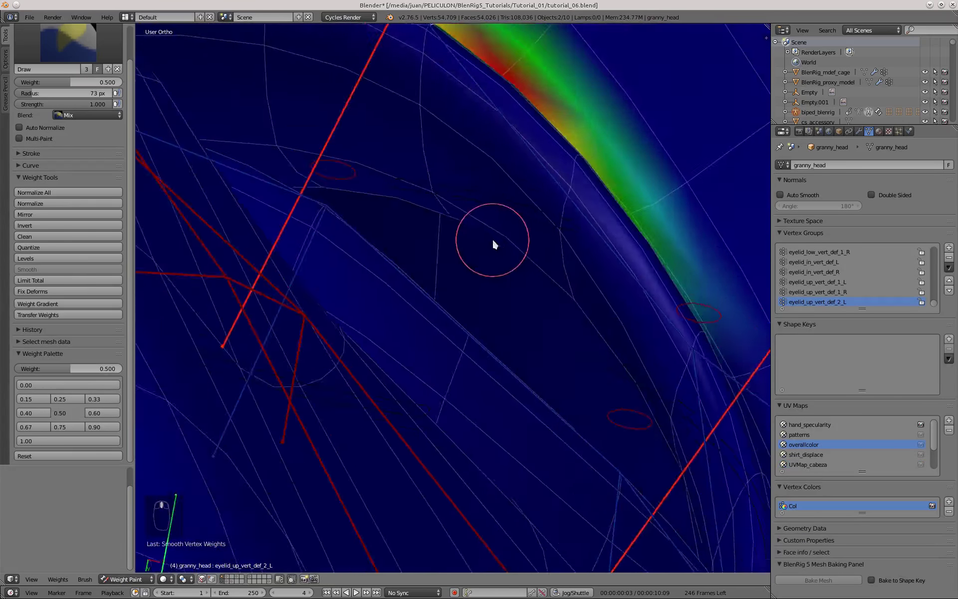
pyautogui.scroll(-5, 534, 294)
pyautogui.moveTo(532, 310); pyautogui.dragTo(450, 215, button='middle')
pyautogui.scroll(5, 449, 214)
# Paint weight 1.000 on the inner surface of the left upper lid in eyelid_up_vert_def_2_L
pyautogui.click(67, 440)
pyautogui.scroll(-4, 470, 220)
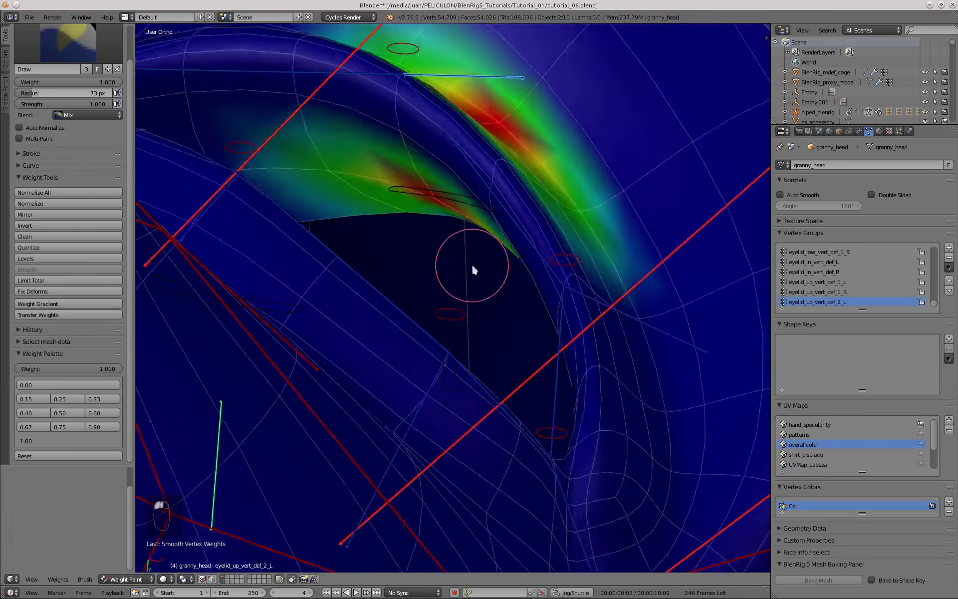
pyautogui.scroll(7, 489, 244)
pyautogui.scroll(-5, 521, 206)
pyautogui.scroll(-2, 558, 245)
# Smooth the second vertical upper eyelid weights in eyelid_up_vert_def_2_L and eyelid_up_vert_def_2_R with factor 0.500
pyautogui.click(212, 579)
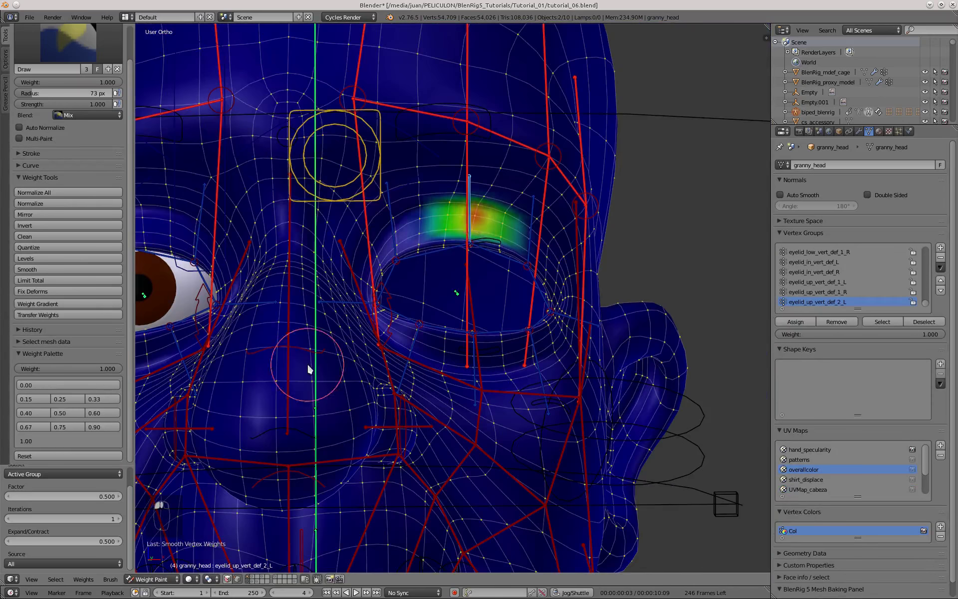
pyautogui.keyDown('shift'); pyautogui.moveTo(309, 369); pyautogui.dragTo(487, 414, button='middle'); pyautogui.keyUp('shift')
pyautogui.scroll(2, 349, 310)
pyautogui.keyDown('ctrl'); pyautogui.rightClick(281, 272); pyautogui.keyUp('ctrl')
pyautogui.scroll(-4, 304, 273)
pyautogui.click(68, 269)
pyautogui.scroll(6, 579, 244)
# Select the third left vertical upper eyelid bone and paint weight 1.000 along it in eyelid_up_vert_def_3_L
pyautogui.press('v')
pyautogui.rightClick(576, 312)
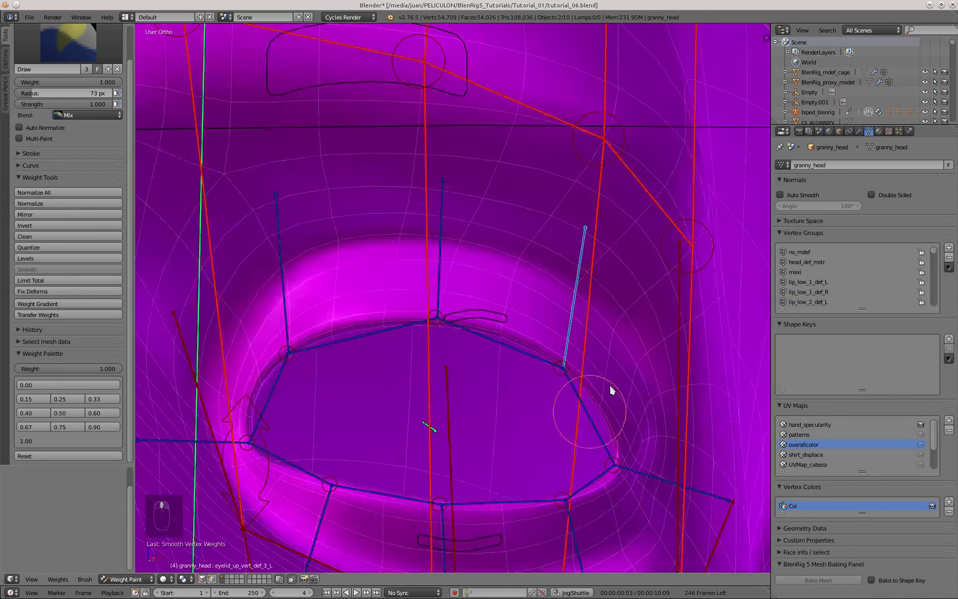
pyautogui.moveTo(610, 387); pyautogui.dragTo(559, 350, button='middle')
pyautogui.scroll(3, 554, 339)
pyautogui.moveTo(519, 242); pyautogui.dragTo(484, 339)
# Paint the eyelid_up_vert_def_3_L falloff on both sides of the bone with weight 0.500
pyautogui.click(67, 413)
pyautogui.moveTo(410, 215); pyautogui.dragTo(370, 279)
pyautogui.moveTo(639, 300); pyautogui.dragTo(617, 379)
# Paint the inner surface of the left upper lid in eyelid_up_vert_def_3_L with weights 0.500 and 1.000
pyautogui.scroll(-4, 426, 200)
pyautogui.moveTo(392, 385); pyautogui.dragTo(419, 223, button='middle')
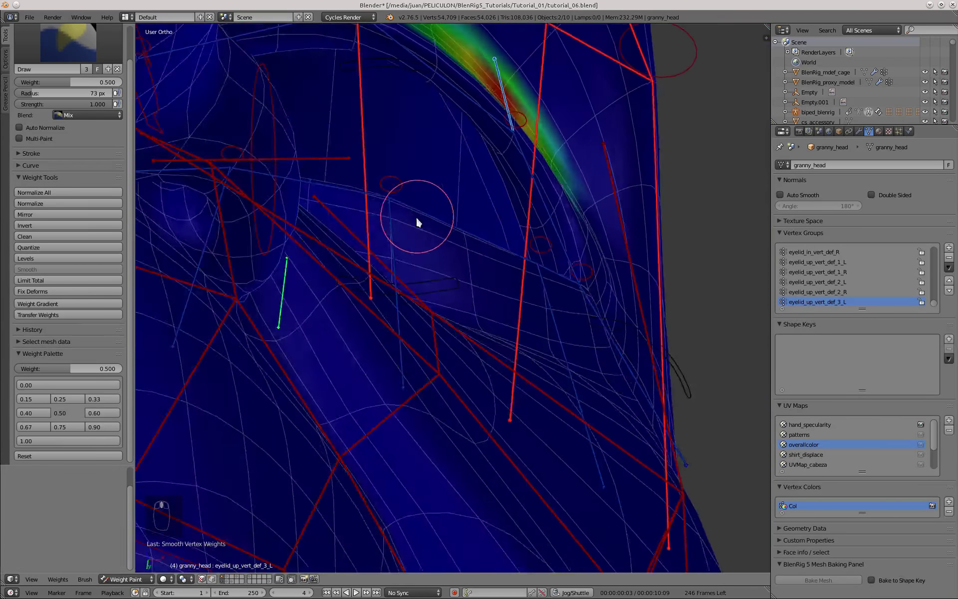
pyautogui.moveTo(475, 252); pyautogui.dragTo(457, 285, button='middle')
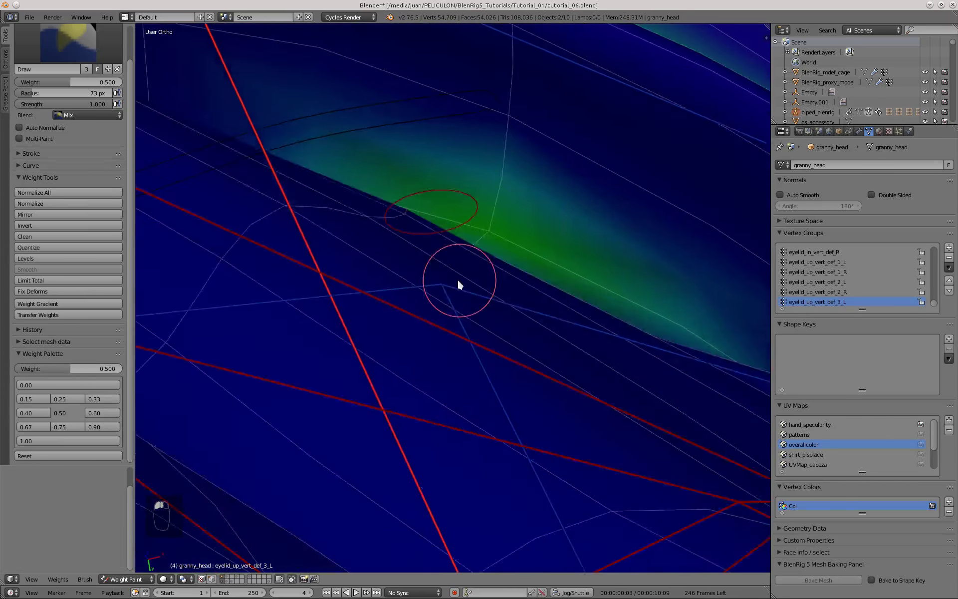
pyautogui.scroll(5, 470, 250)
pyautogui.click(60, 441)
pyautogui.scroll(-7, 524, 360)
pyautogui.moveTo(525, 360)
pyautogui.mouseDown(button='middle')
pyautogui.moveTo(555, 413)
pyautogui.moveTo(534, 349)
pyautogui.mouseUp(button='middle')
pyautogui.scroll(-2, 534, 349)
pyautogui.moveTo(539, 344); pyautogui.dragTo(514, 286)
pyautogui.scroll(-6, 515, 286)
# Smooth the third vertical upper eyelid weights in eyelid_up_vert_def_3_L and eyelid_up_vert_def_3_R with factor 0.500
pyautogui.moveTo(515, 286); pyautogui.dragTo(226, 567, button='middle')
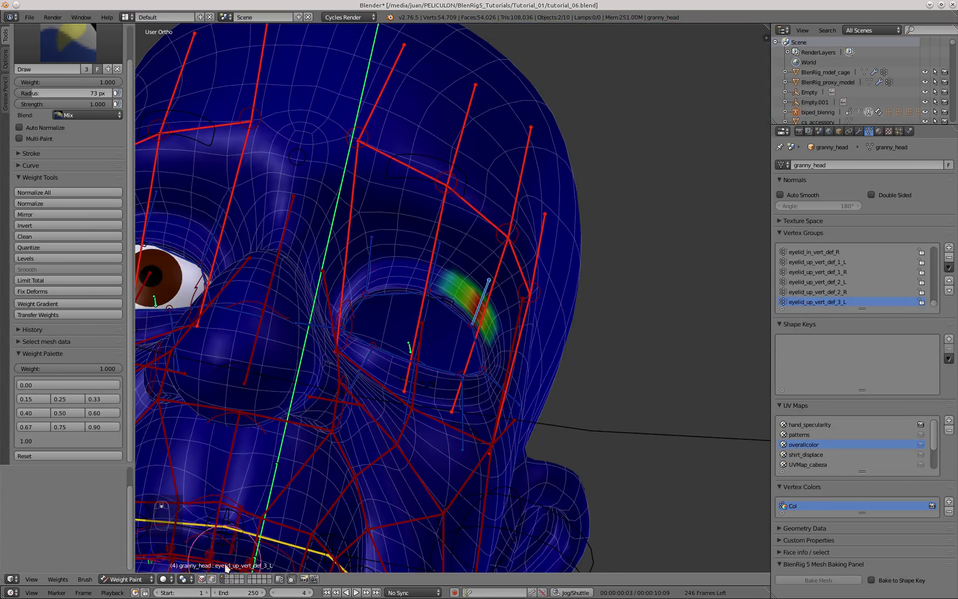
pyautogui.keyDown('shift'); pyautogui.moveTo(232, 334); pyautogui.dragTo(434, 368, button='middle'); pyautogui.keyUp('shift')
pyautogui.scroll(2, 230, 276)
pyautogui.scroll(-5, 430, 321)
pyautogui.press('KP_1')
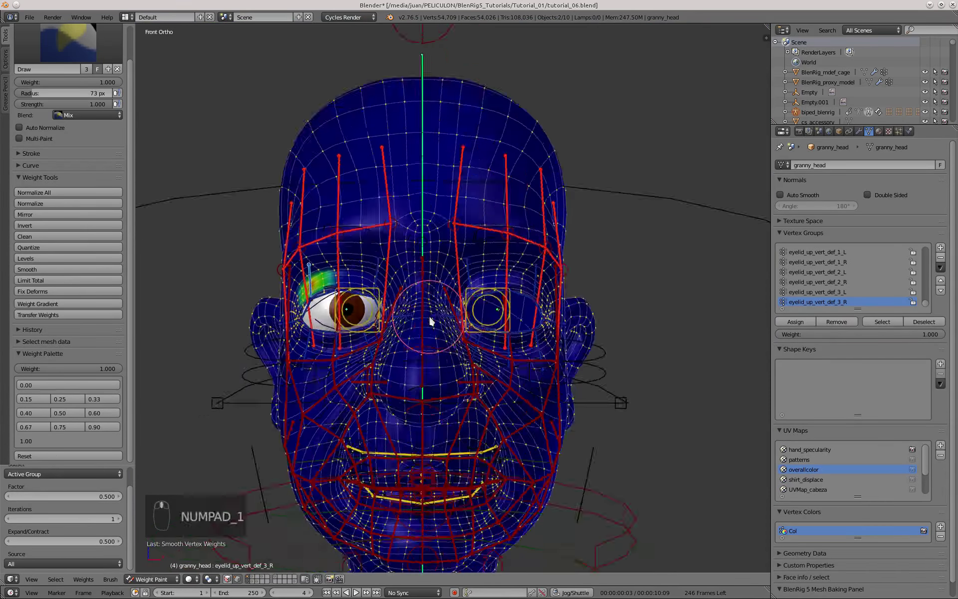
pyautogui.press('v')
pyautogui.moveTo(430, 321); pyautogui.dragTo(387, 335, button='middle')
pyautogui.scroll(3, 541, 265)
pyautogui.keyDown('shift'); pyautogui.moveTo(254, 178); pyautogui.dragTo(346, 185, button='middle'); pyautogui.keyUp('shift')
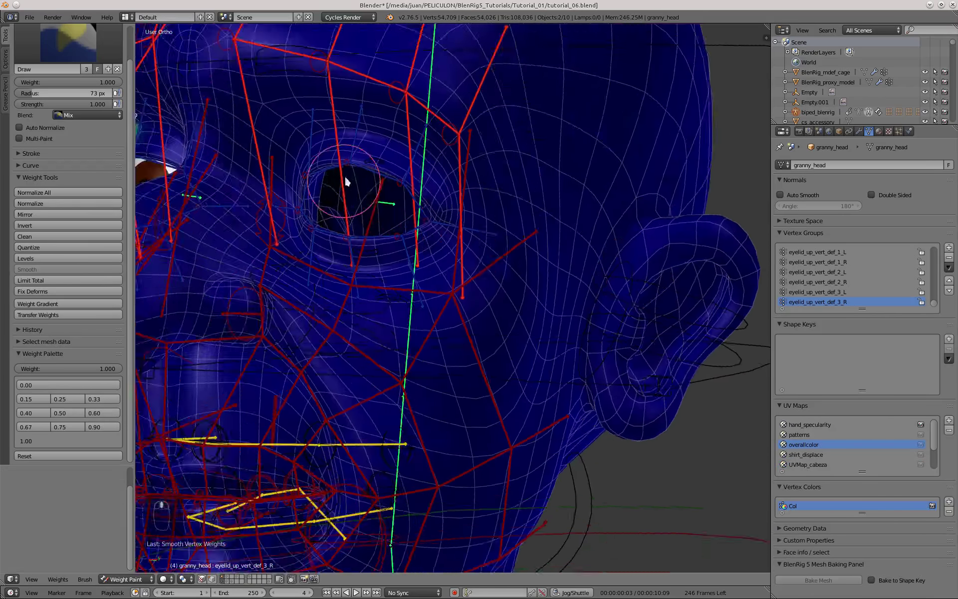
pyautogui.scroll(3, 346, 185)
pyautogui.rightClick(344, 181)
pyautogui.rightClick(380, 212)
pyautogui.scroll(-5, 315, 261)
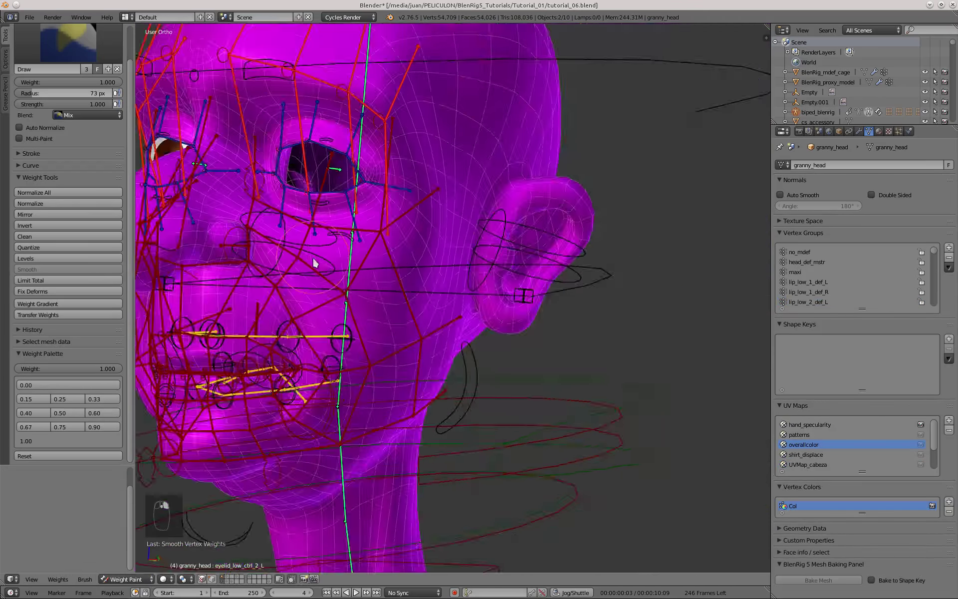
pyautogui.moveTo(314, 261); pyautogui.dragTo(279, 267, button='middle')
pyautogui.rightClick(299, 304)
pyautogui.press('g')
pyautogui.rightClick(312, 302)
pyautogui.moveTo(312, 302); pyautogui.dragTo(399, 295, button='middle')
# Select the left ear bone and paint weight 1.000 around the base of the ear in ear_L
pyautogui.scroll(3, 644, 284)
pyautogui.moveTo(643, 278); pyautogui.dragTo(599, 280, button='middle')
pyautogui.rightClick(584, 275)
pyautogui.scroll(3, 582, 272)
pyautogui.moveTo(574, 210); pyautogui.dragTo(592, 313)
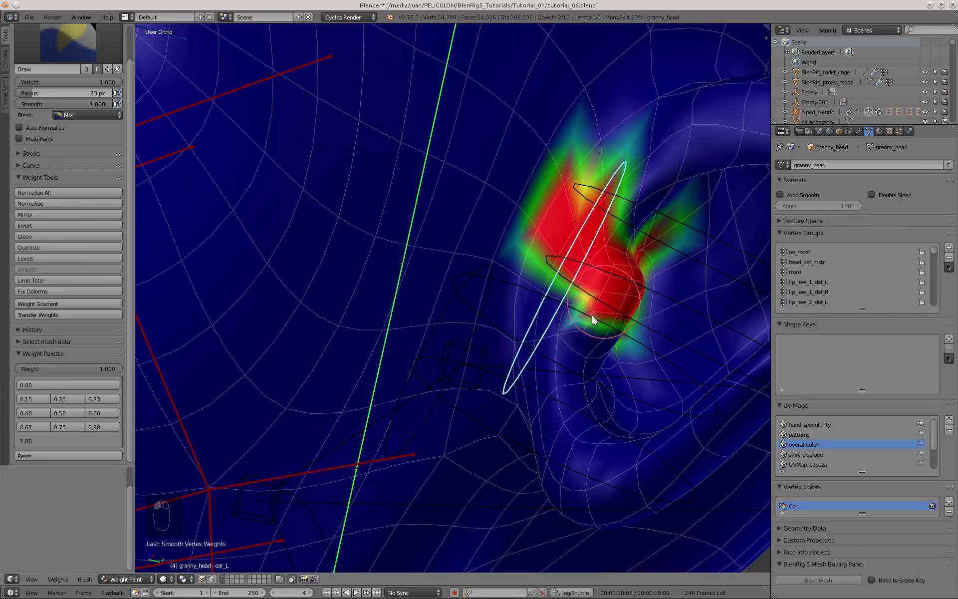
pyautogui.moveTo(592, 313); pyautogui.dragTo(462, 220, button='middle')
pyautogui.scroll(2, 462, 220)
pyautogui.moveTo(462, 220); pyautogui.dragTo(454, 295)
pyautogui.moveTo(454, 294); pyautogui.dragTo(490, 242, button='middle')
pyautogui.scroll(-8, 472, 262)
pyautogui.moveTo(454, 287); pyautogui.dragTo(437, 123, button='middle')
pyautogui.scroll(7, 436, 463)
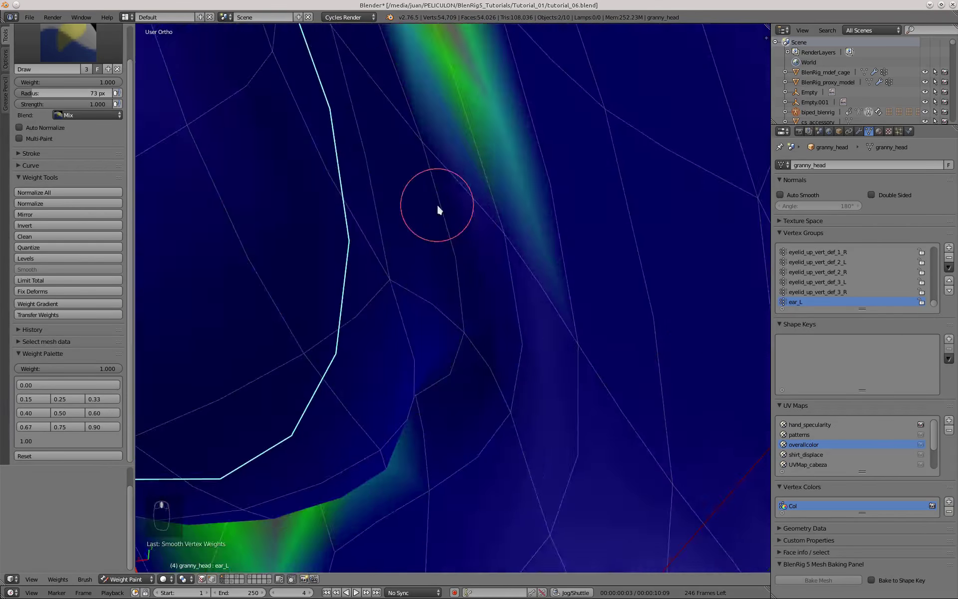
# Clean up the ear_L weights behind the left ear with weight 0.000
pyautogui.scroll(-4, 437, 207)
pyautogui.moveTo(436, 207); pyautogui.dragTo(360, 182, button='middle')
pyautogui.scroll(2, 384, 299)
pyautogui.scroll(-8, 352, 204)
pyautogui.moveTo(324, 273); pyautogui.dragTo(367, 128, button='middle')
pyautogui.scroll(3, 562, 267)
pyautogui.scroll(6, 555, 415)
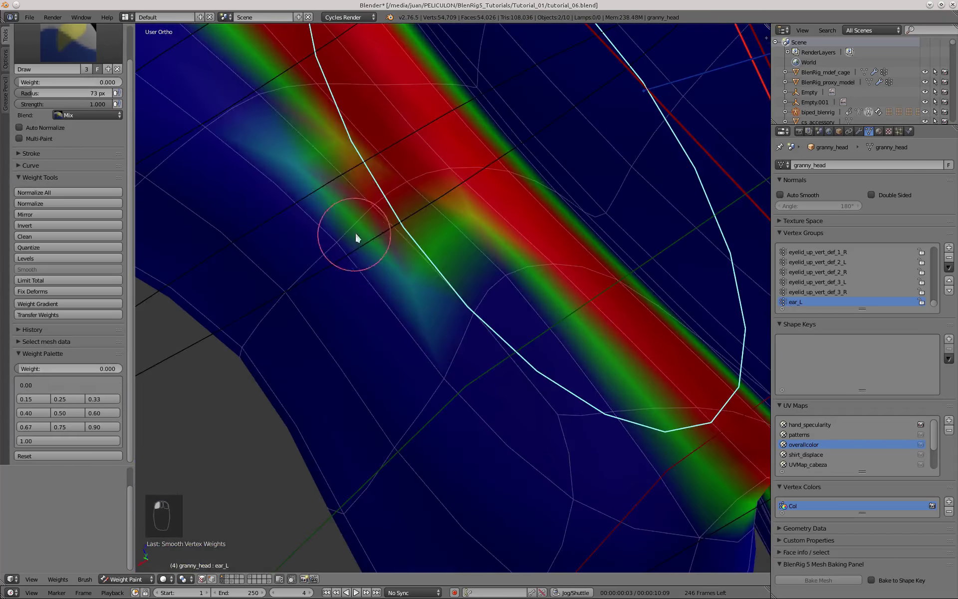
pyautogui.scroll(-10, 589, 443)
pyautogui.moveTo(594, 260)
pyautogui.mouseDown(button='middle')
pyautogui.moveTo(608, 138)
pyautogui.moveTo(607, 251)
pyautogui.mouseUp(button='middle')
# Turn on vertex selection masking and select the right ear bone to check the ear_R weights
pyautogui.press('v')
pyautogui.moveTo(170, 224); pyautogui.dragTo(334, 182, button='middle')
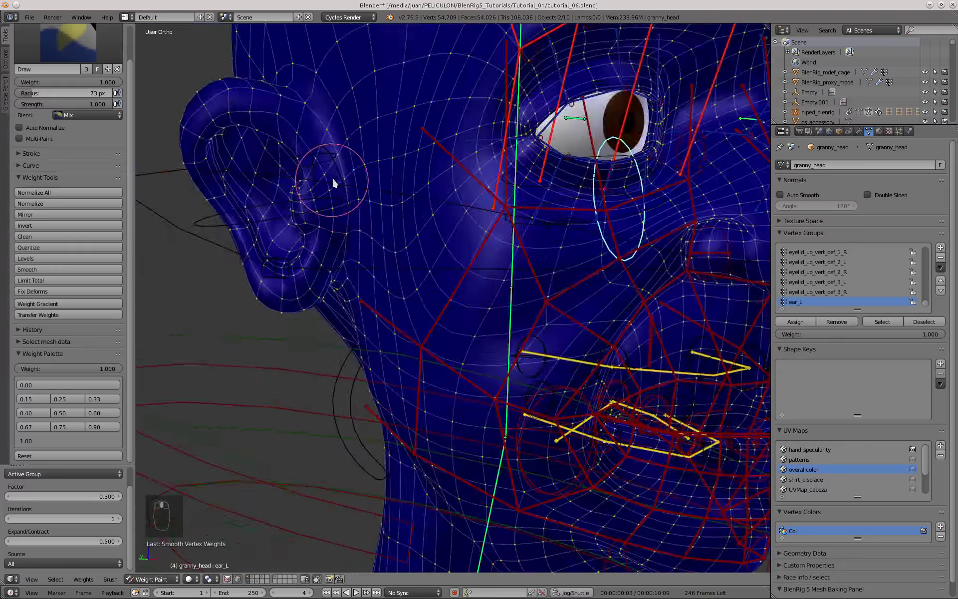
pyautogui.keyDown('ctrl'); pyautogui.rightClick(334, 182); pyautogui.keyUp('ctrl')
pyautogui.scroll(-3, 275, 288)
pyautogui.moveTo(354, 333); pyautogui.dragTo(200, 268, button='middle')
pyautogui.scroll(2, 428, 216)
# Select the upper left ear bone and paint weight 1.000 along the ear's upper rim in ear_up_L
pyautogui.keyDown('ctrl'); pyautogui.rightClick(428, 200); pyautogui.keyUp('ctrl')
pyautogui.scroll(5, 577, 184)
pyautogui.scroll(2, 425, 212)
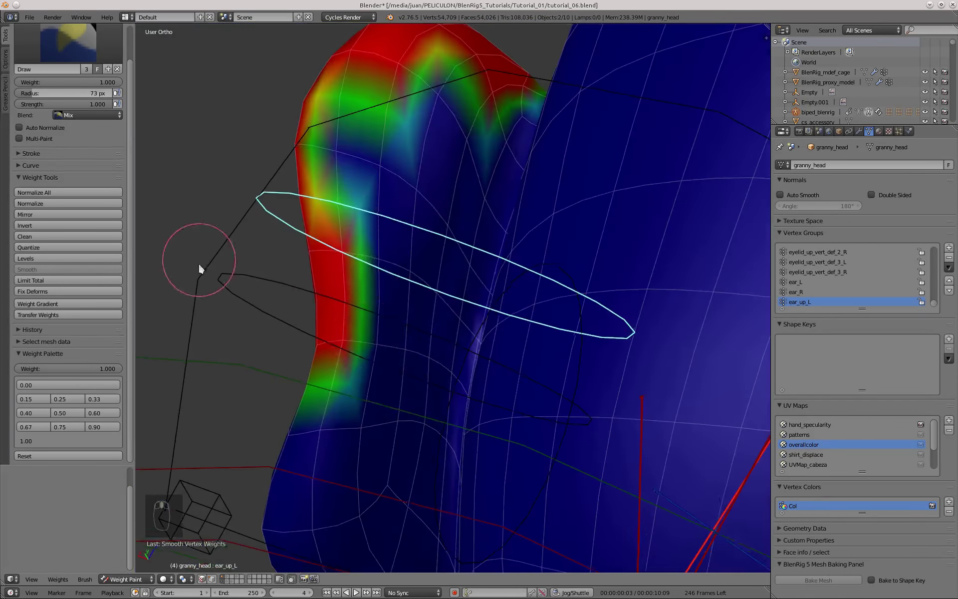
pyautogui.moveTo(342, 160); pyautogui.dragTo(540, 331, button='middle')
pyautogui.scroll(-3, 540, 331)
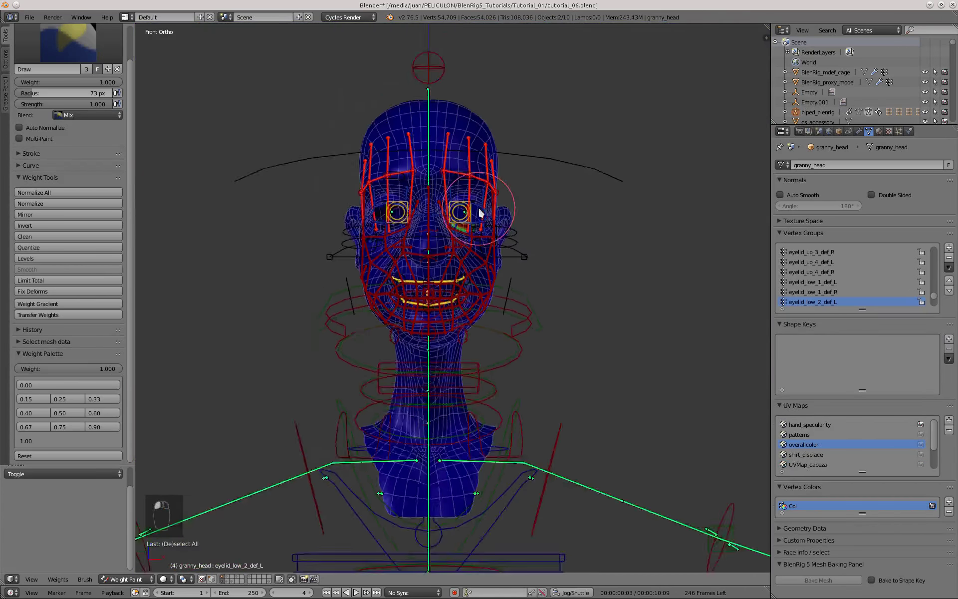
# Open the mouth in the side view by moving the jaw control maxi down about 0.019
pyautogui.press('KP_3')
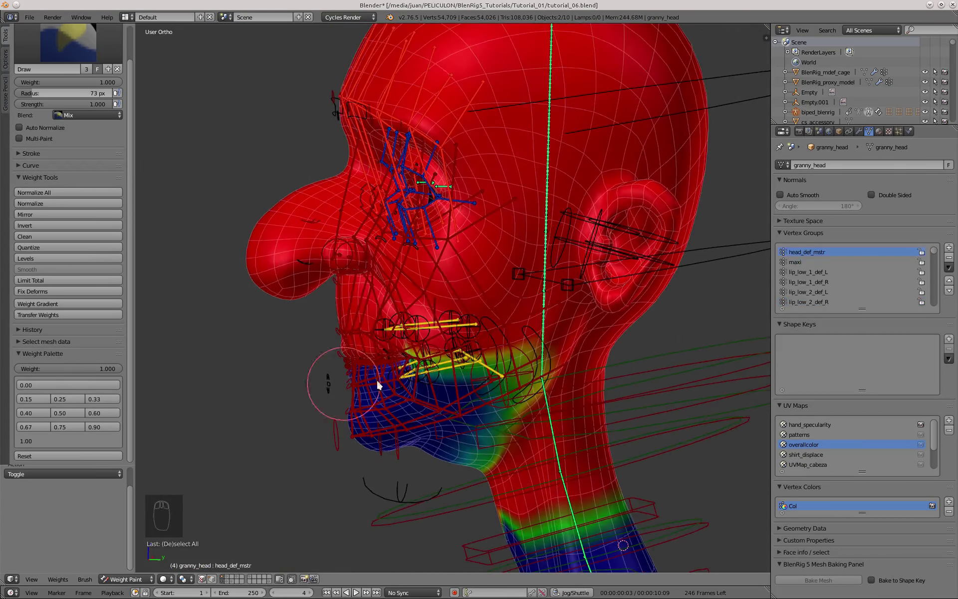
pyautogui.press('KP_3')
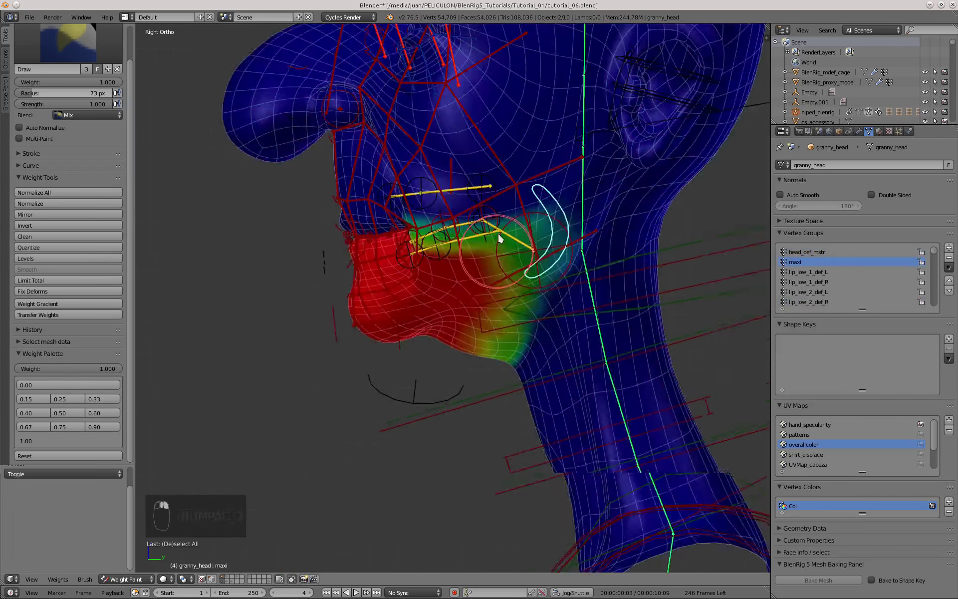
pyautogui.press('g')
pyautogui.click(453, 209)
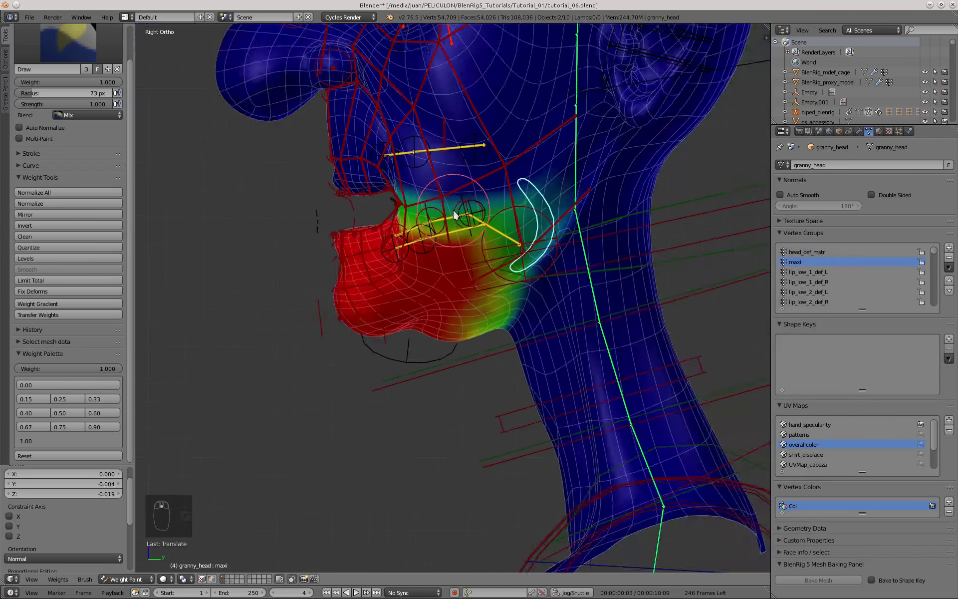
# Paint weight 0.000 over the lower lip and upper chin area in maxi
pyautogui.scroll(2, 454, 209)
pyautogui.hotkey('ctrl', 'z')
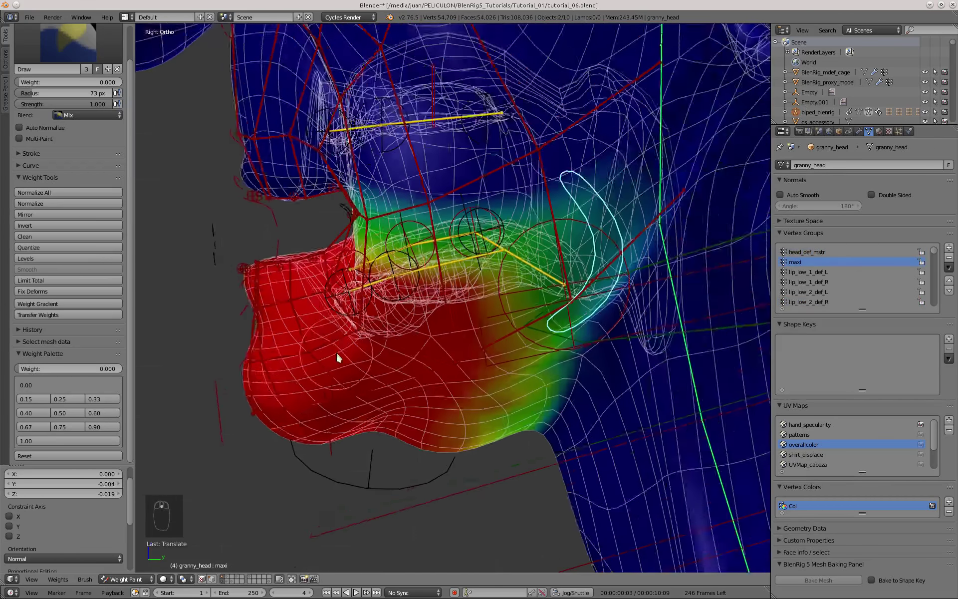
pyautogui.scroll(2, 352, 356)
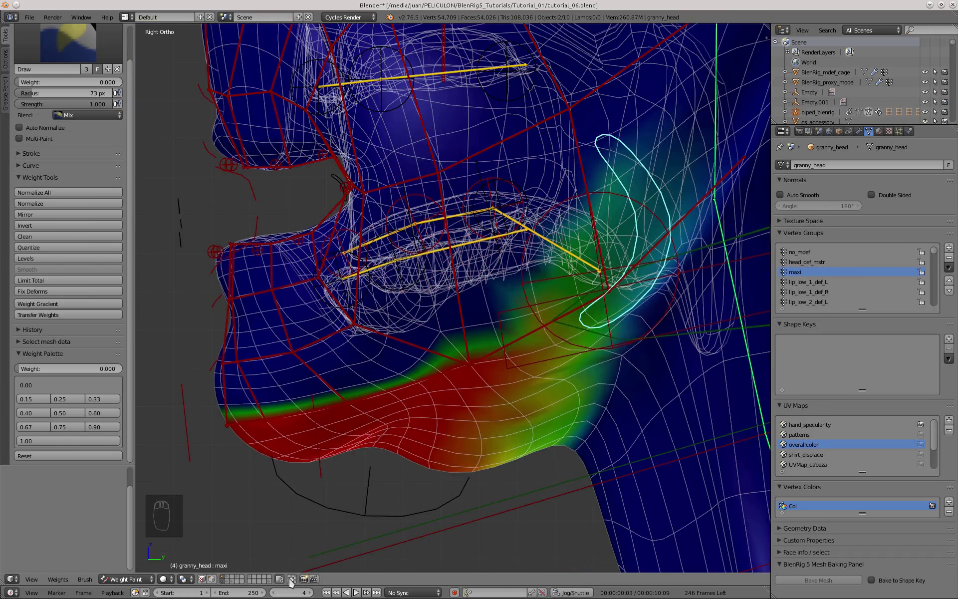
# Reselect the jaw control and paint weight 0.000 over the left cheek and jaw corner in maxi
pyautogui.scroll(-3, 479, 182)
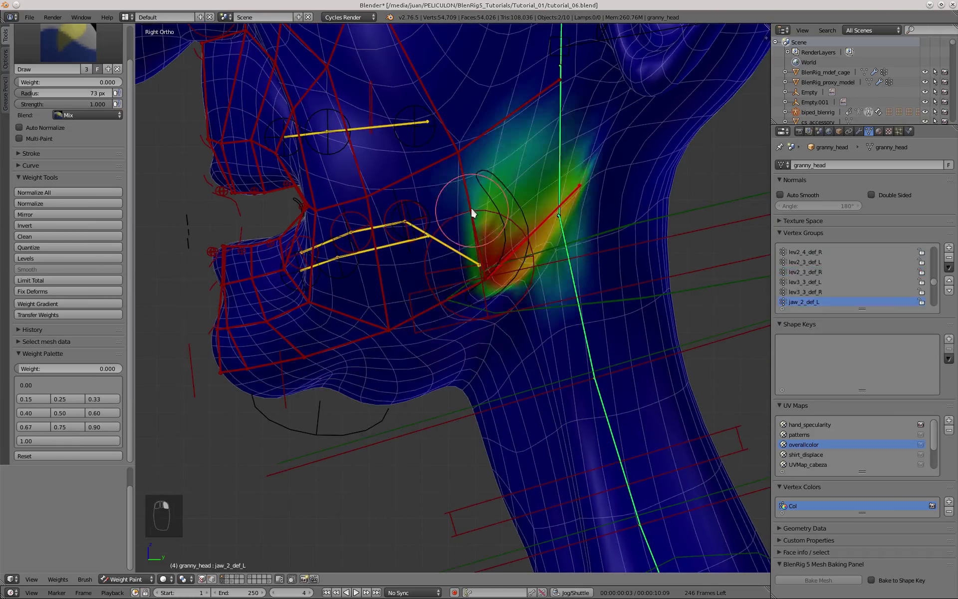
pyautogui.rightClick(489, 261)
pyautogui.scroll(2, 546, 206)
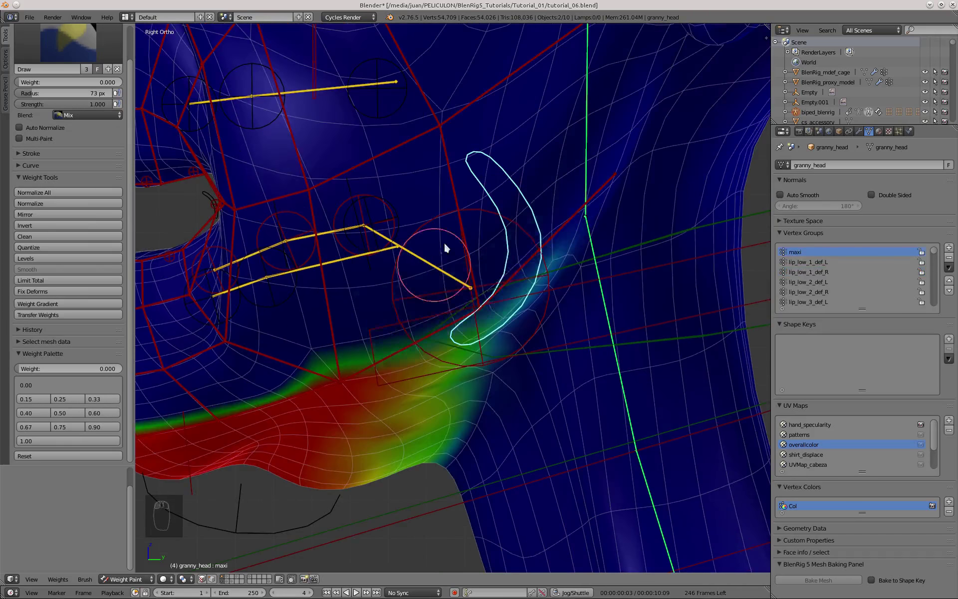
pyautogui.scroll(-1, 445, 244)
pyautogui.keyDown('shift'); pyautogui.moveTo(444, 245); pyautogui.dragTo(538, 169, button='middle'); pyautogui.keyUp('shift')
pyautogui.moveTo(280, 235); pyautogui.dragTo(364, 234, button='middle')
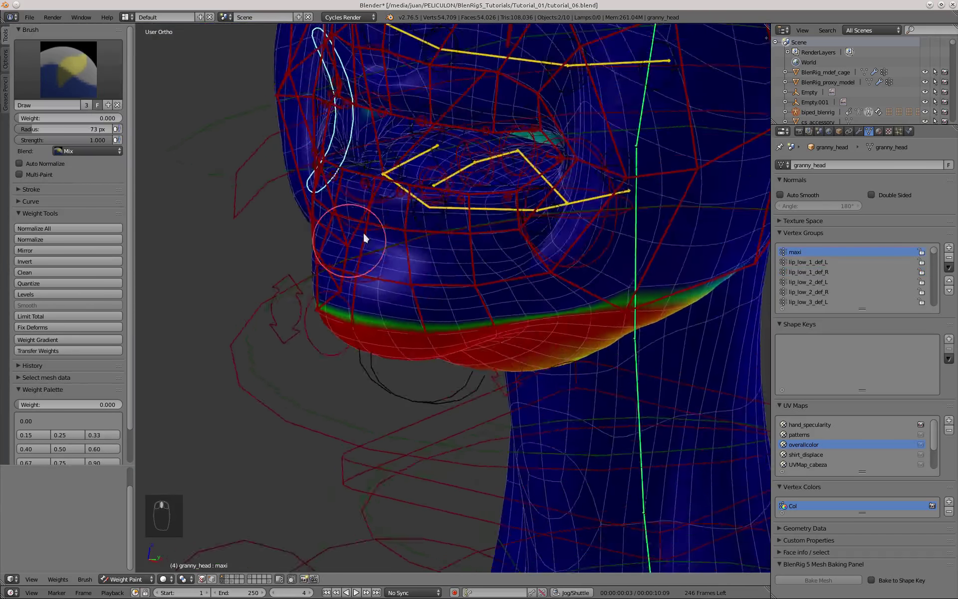
# Paint weight 1.000 on the inner cheek surface between the lips in maxi
pyautogui.scroll(4, 364, 235)
pyautogui.moveTo(400, 187); pyautogui.dragTo(439, 270, button='middle')
pyautogui.scroll(-3, 66, 400)
pyautogui.click(67, 441)
pyautogui.scroll(4, 413, 210)
pyautogui.moveTo(412, 219)
pyautogui.mouseDown(button='middle')
pyautogui.moveTo(412, 199)
pyautogui.moveTo(415, 224)
pyautogui.mouseUp(button='middle')
pyautogui.moveTo(415, 224); pyautogui.dragTo(419, 248)
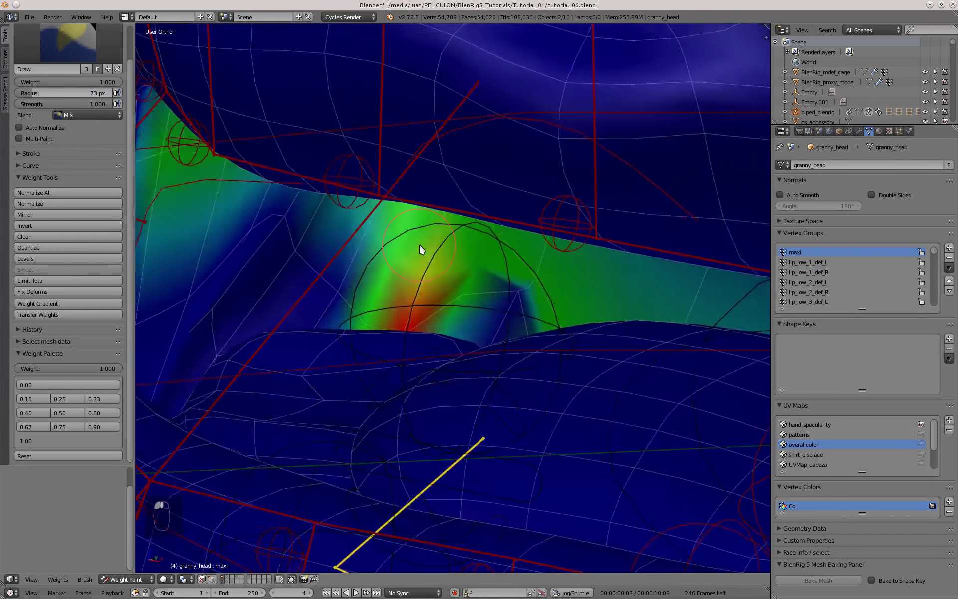
pyautogui.moveTo(419, 248); pyautogui.dragTo(423, 256, button='middle')
pyautogui.moveTo(422, 257); pyautogui.dragTo(395, 260)
pyautogui.moveTo(394, 260); pyautogui.dragTo(361, 264, button='middle')
pyautogui.scroll(-15, 439, 193)
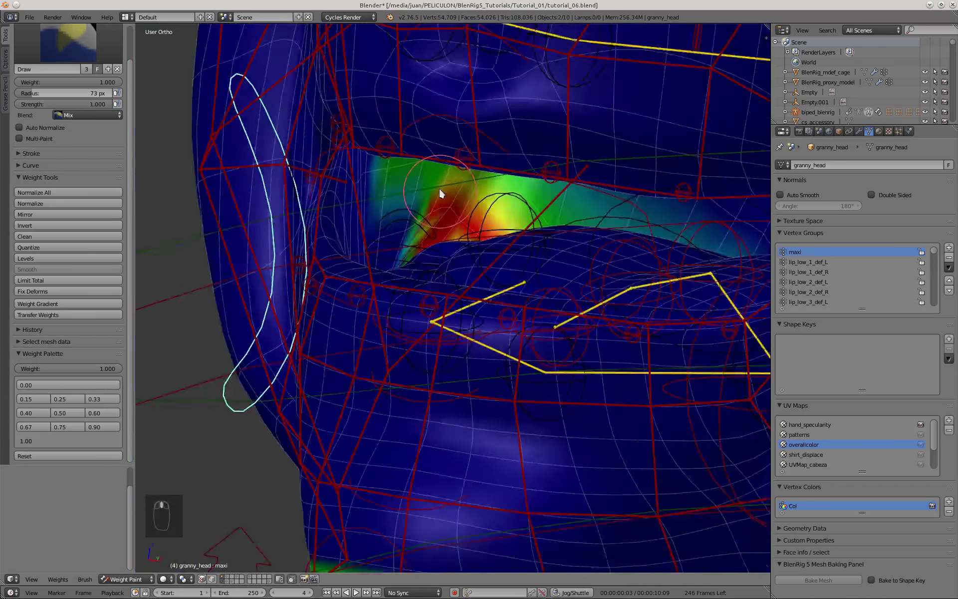
# Isolate the mouth interior in Edit Mode by selecting it, growing the selection, inverting it and hiding the rest of the head
pyautogui.moveTo(438, 193); pyautogui.dragTo(305, 228, button='middle')
pyautogui.press('Tab')
pyautogui.press('z')
pyautogui.press('a')
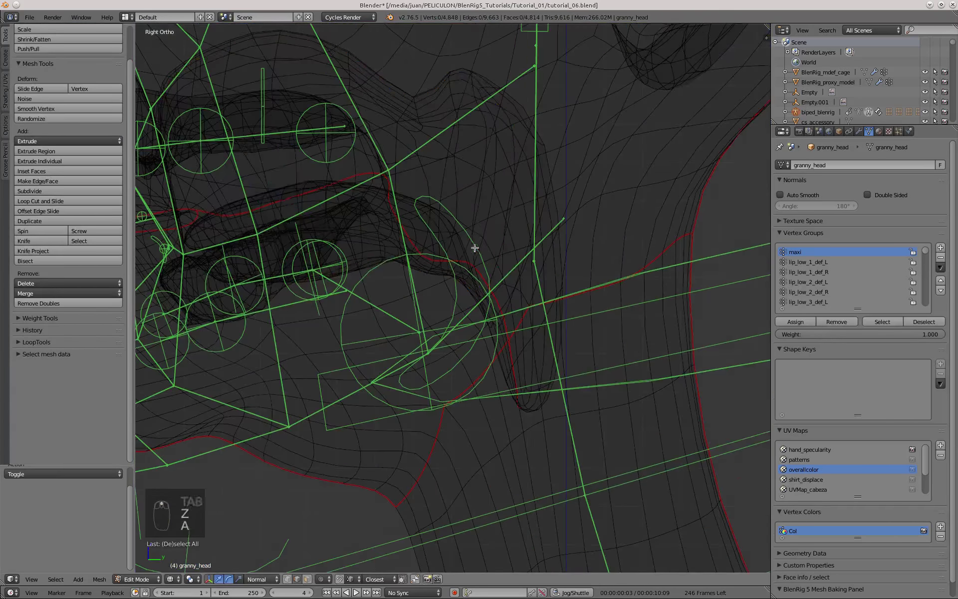
pyautogui.scroll(-6, 514, 323)
pyautogui.press('ctrl+KP_Add')
pyautogui.press('ctrl+KP_Add')
pyautogui.press('ctrl+KP_Add')
pyautogui.press('ctrl+KP_Add')
pyautogui.press('ctrl+KP_Add')
pyautogui.press('ctrl+KP_Add')
pyautogui.press('ctrl+KP_Add')
pyautogui.press('ctrl+KP_Add')
pyautogui.press('ctrl+KP_Add')
pyautogui.press('ctrl+KP_Add')
pyautogui.press('ctrl+KP_Add')
pyautogui.press('ctrl+KP_Add')
pyautogui.press('ctrl+KP_Add')
pyautogui.press('ctrl+KP_Add')
pyautogui.press('ctrl+KP_Add')
pyautogui.press('ctrl+KP_Add')
pyautogui.press('ctrl+KP_Add')
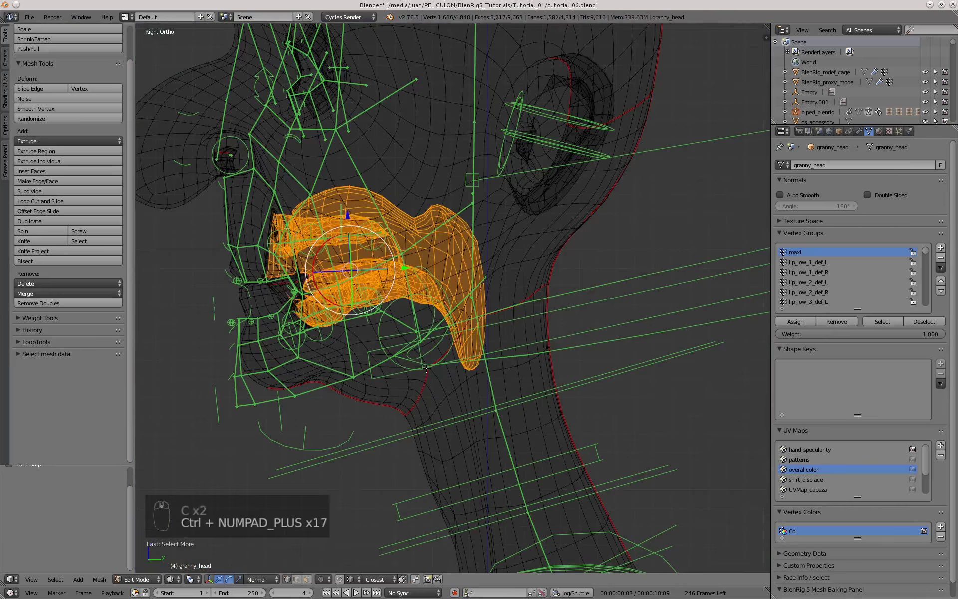
pyautogui.press('ctrl+KP_Add')
pyautogui.press('ctrl+KP_Add')
pyautogui.press('ctrl+KP_Add')
pyautogui.press('ctrl+KP_Add')
pyautogui.press('ctrl+KP_Add')
pyautogui.press('ctrl+KP_Add')
pyautogui.press('ctrl+KP_Add')
pyautogui.press('ctrl+KP_Add')
pyautogui.hotkey('ctrl', 'i')
pyautogui.press('h')
pyautogui.press('z')
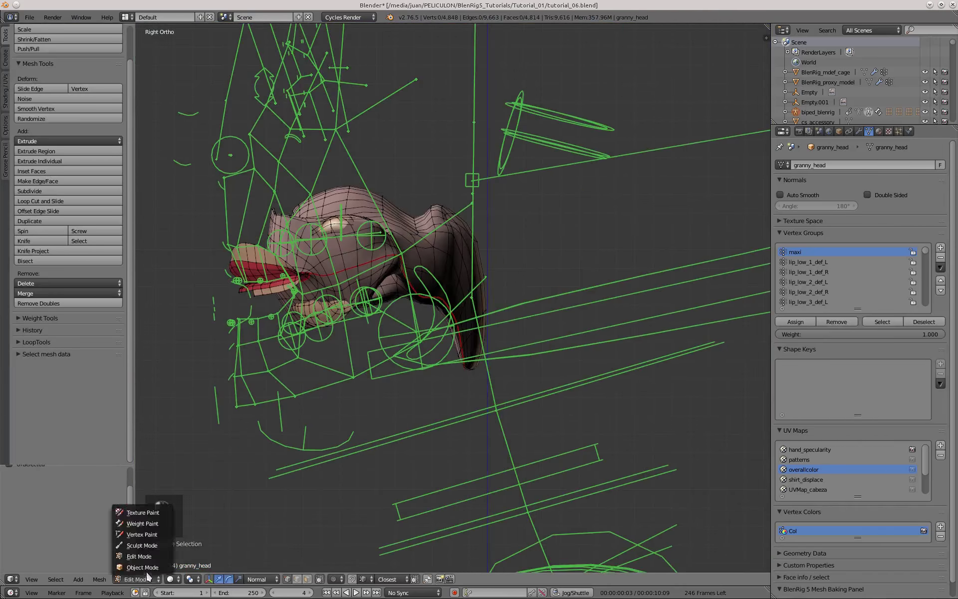
# Return to Weight Paint mode with the jaw group maxi active and all visible mouth vertices selected for painting
pyautogui.press('Tab')
pyautogui.press('r')
pyautogui.rightClick(315, 360)
pyautogui.press('a')
pyautogui.scroll(6, 315, 359)
pyautogui.moveTo(314, 359)
pyautogui.mouseDown(button='middle')
pyautogui.moveTo(458, 292)
pyautogui.moveTo(483, 294)
pyautogui.moveTo(462, 150)
pyautogui.moveTo(518, 140)
pyautogui.mouseUp(button='middle')
pyautogui.scroll(-2, 458, 292)
pyautogui.keyDown('ctrl'); pyautogui.click(517, 141); pyautogui.keyUp('ctrl')
pyautogui.scroll(4, 517, 141)
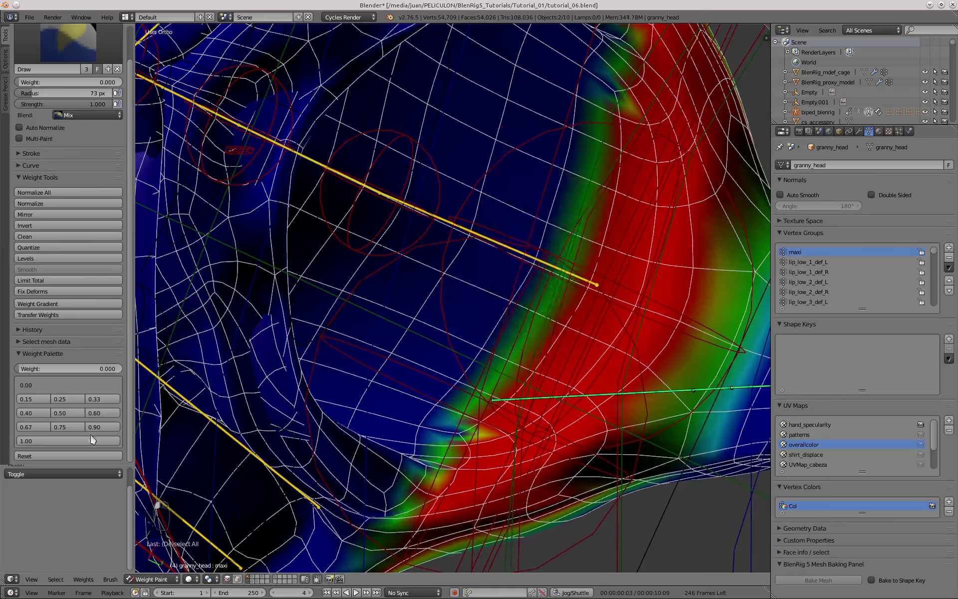
# Paint weight 1.000 on the lower rear part of the isolated mouth interior in maxi
pyautogui.scroll(-11, 476, 298)
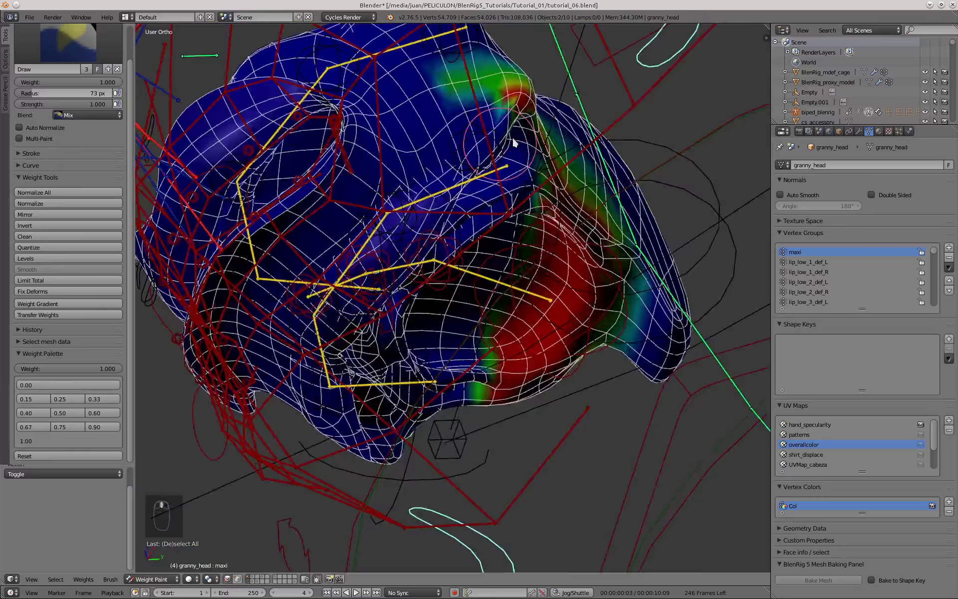
pyautogui.moveTo(514, 141); pyautogui.dragTo(414, 295, button='middle')
pyautogui.scroll(6, 464, 255)
pyautogui.scroll(5, 404, 299)
pyautogui.moveTo(397, 310); pyautogui.dragTo(395, 326)
pyautogui.scroll(-4, 396, 319)
pyautogui.moveTo(399, 315); pyautogui.dragTo(125, 394, button='middle')
pyautogui.scroll(-6, 458, 200)
pyautogui.moveTo(457, 199); pyautogui.dragTo(408, 115, button='middle')
# Open the mouth wider in the side view by moving the jaw control down about 0.036
pyautogui.press('KP_3')
pyautogui.scroll(2, 500, 304)
pyautogui.press('g')
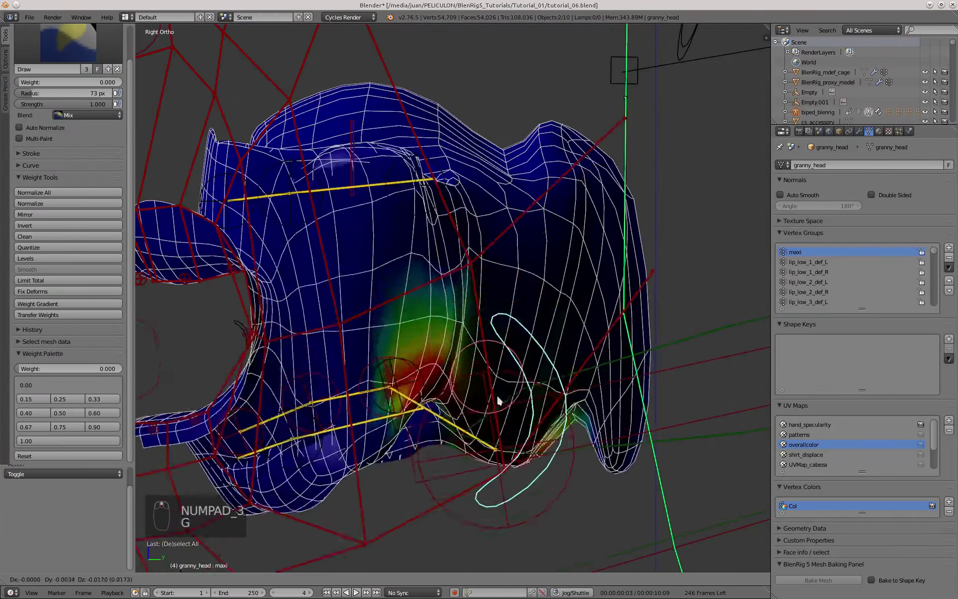
pyautogui.click(496, 400)
# Select the tongue control tongue_3_ik and move it up about 0.014
pyautogui.moveTo(340, 279); pyautogui.dragTo(427, 325, button='middle')
pyautogui.rightClick(460, 452)
pyautogui.rightClick(437, 452)
pyautogui.press('g')
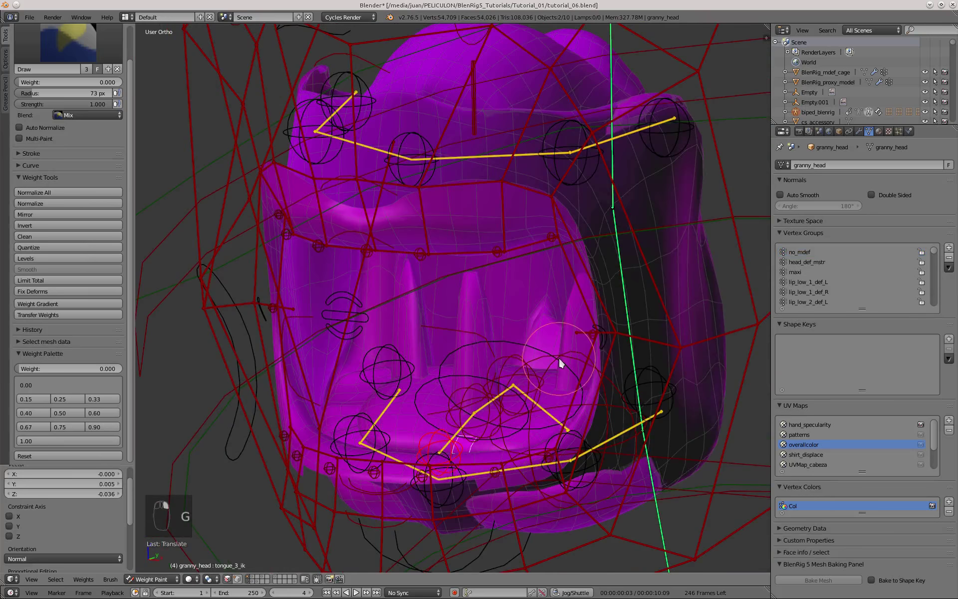
pyautogui.click(528, 382)
# Reselect the jaw control, set the brush weight to 1.000 and select all mouth interior vertices for painting maxi
pyautogui.scroll(-2, 557, 376)
pyautogui.scroll(3, 556, 376)
pyautogui.rightClick(170, 439)
pyautogui.click(30, 441)
pyautogui.scroll(4, 260, 289)
pyautogui.keyDown('shift'); pyautogui.moveTo(260, 290); pyautogui.dragTo(440, 349, button='middle'); pyautogui.keyUp('shift')
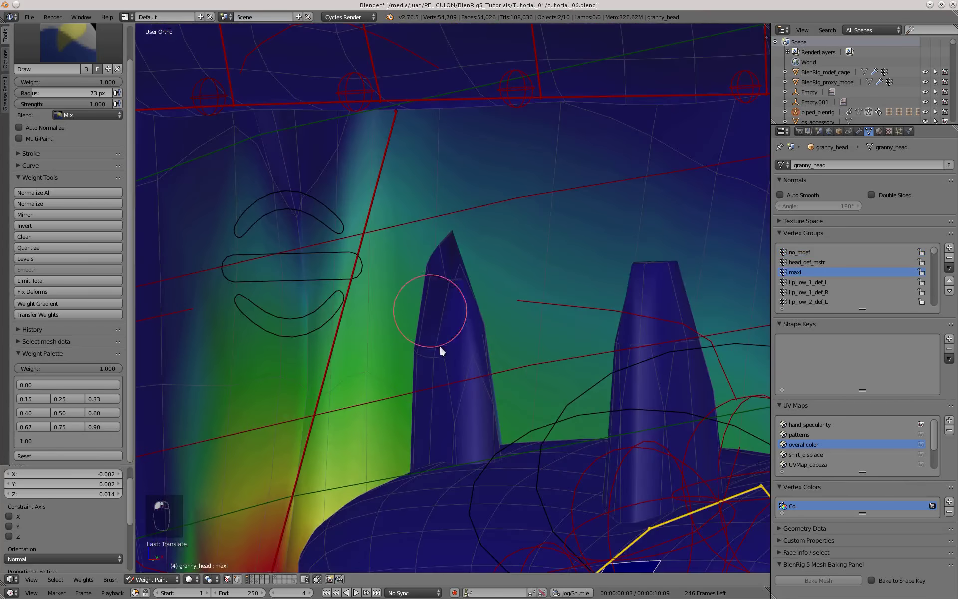
pyautogui.press('a')
pyautogui.press('a')
pyautogui.press('a')
pyautogui.scroll(2, 417, 433)
pyautogui.scroll(-6, 522, 301)
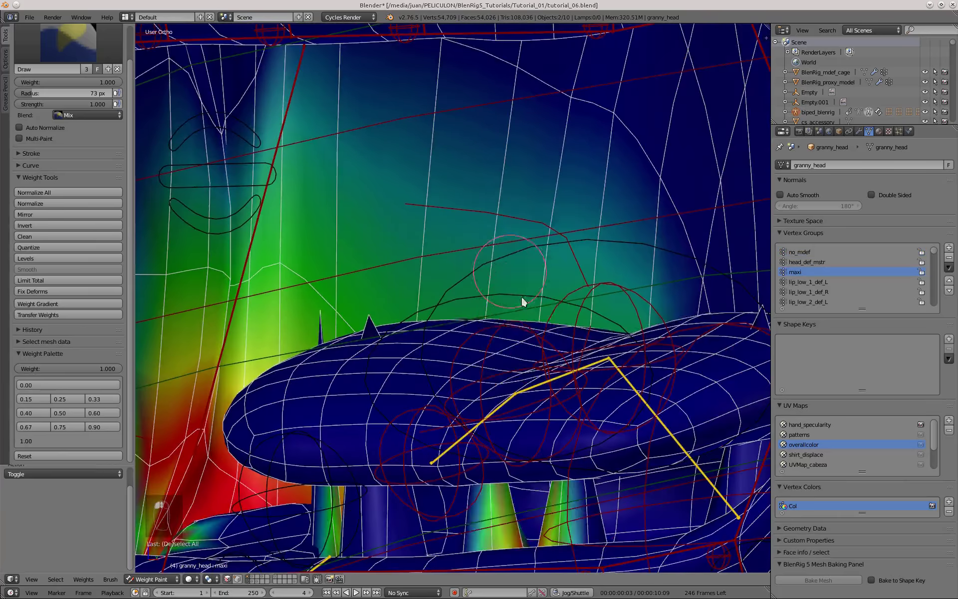
# Select the tongue master control and raise it about 0.038 to clear the mouth floor
pyautogui.rightClick(561, 311)
pyautogui.click(512, 250)
pyautogui.scroll(-5, 513, 249)
pyautogui.moveTo(513, 249); pyautogui.dragTo(747, 345, button='middle')
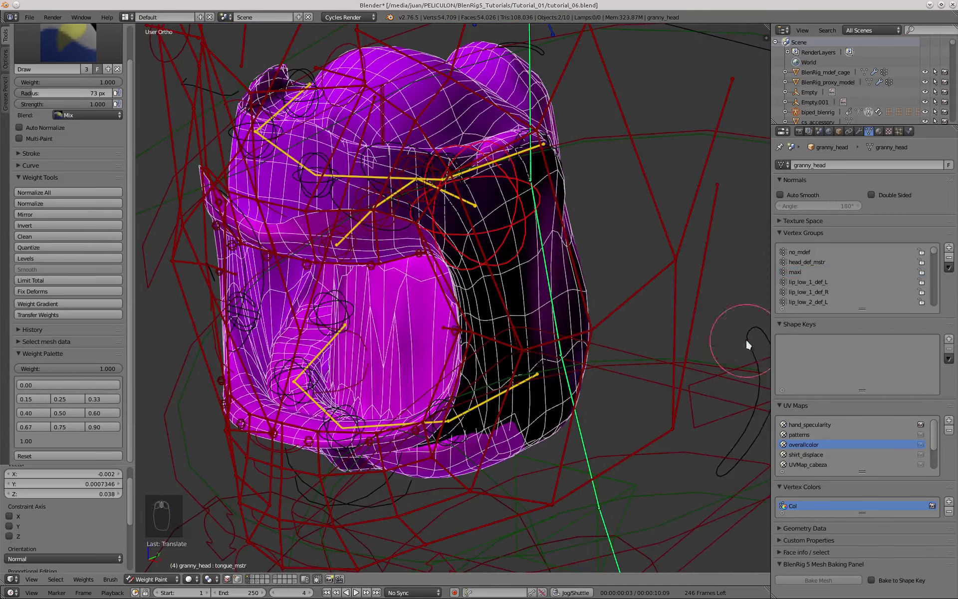
# Reselect the jaw control and paint weight 1.000 across the mouth floor in maxi
pyautogui.rightClick(263, 294)
pyautogui.scroll(5, 345, 333)
pyautogui.scroll(4, 448, 231)
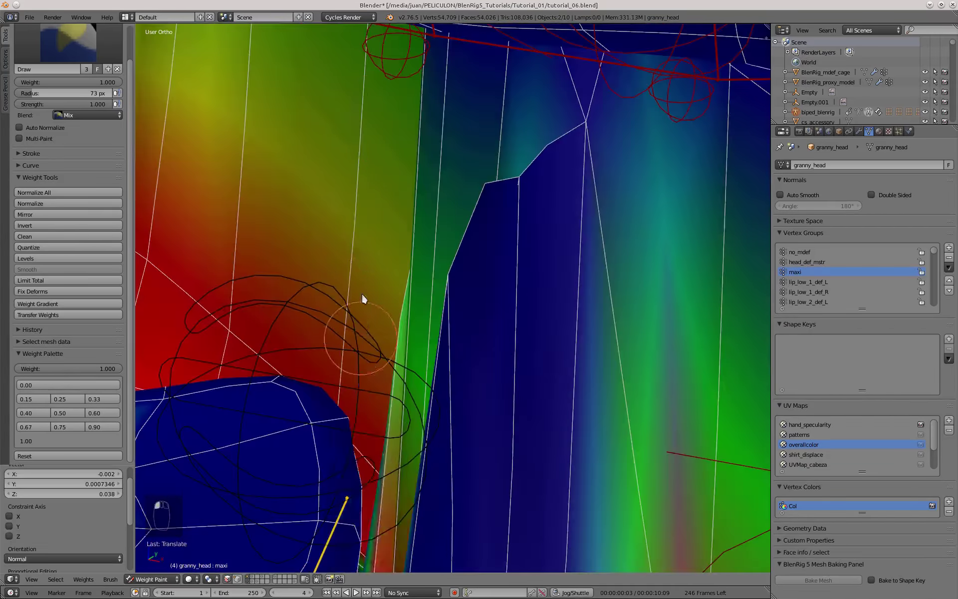
pyautogui.scroll(-4, 362, 296)
pyautogui.moveTo(435, 234); pyautogui.dragTo(436, 356, button='middle')
pyautogui.scroll(2, 440, 401)
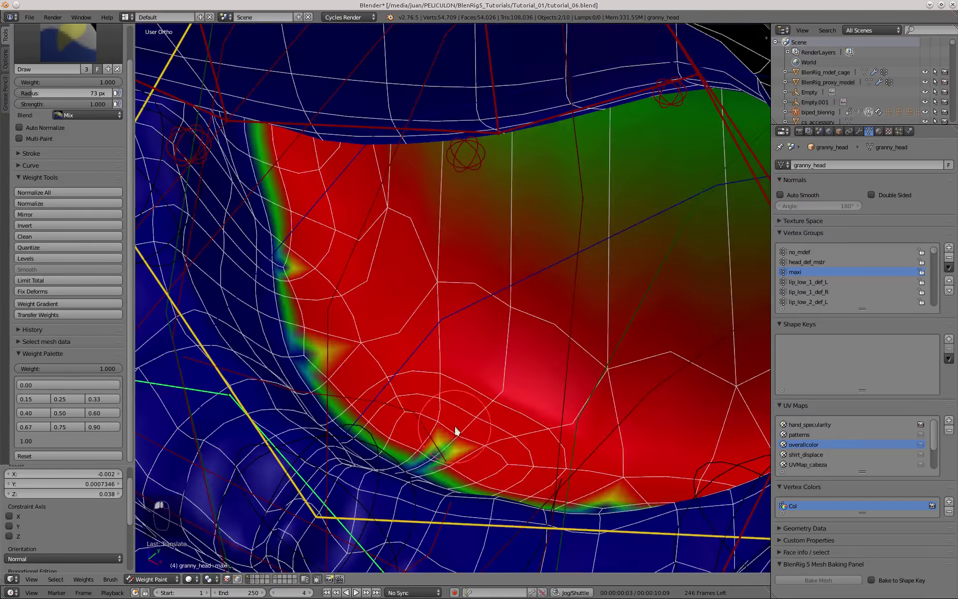
# Set the brush weight to 0.500 and paint down the inner cheek in maxi
pyautogui.scroll(-6, 329, 313)
pyautogui.moveTo(349, 299)
pyautogui.mouseDown(button='middle')
pyautogui.moveTo(451, 253)
pyautogui.moveTo(449, 339)
pyautogui.mouseUp(button='middle')
pyautogui.click(59, 413)
pyautogui.scroll(4, 537, 260)
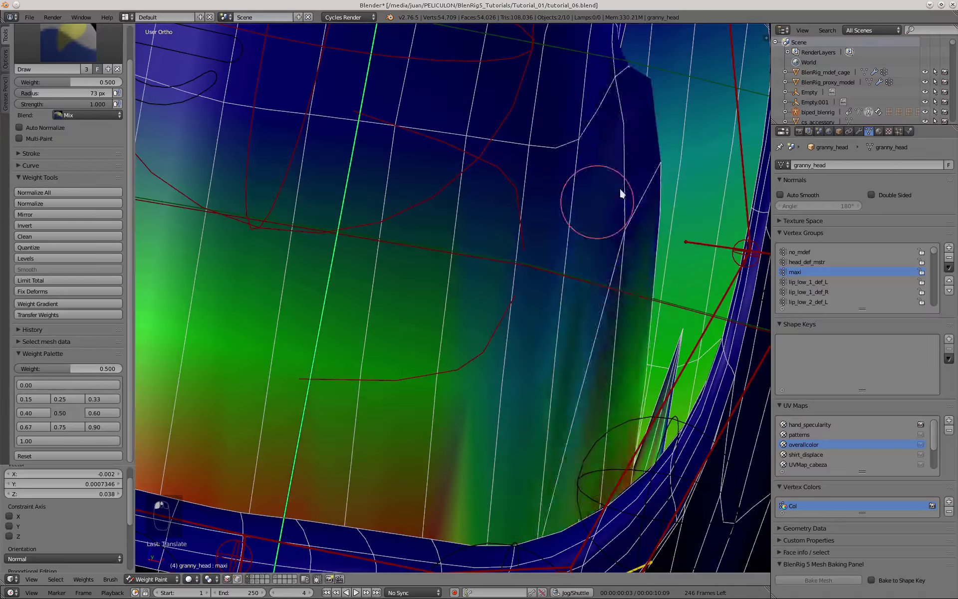
pyautogui.moveTo(620, 190); pyautogui.dragTo(636, 361)
# Set the brush weight to 1.000 and paint the lower part of the inner cheek in maxi
pyautogui.scroll(-3, 469, 393)
pyautogui.click(67, 441)
pyautogui.scroll(4, 544, 290)
pyautogui.moveTo(497, 352); pyautogui.dragTo(480, 483)
pyautogui.scroll(-8, 480, 349)
pyautogui.moveTo(434, 300); pyautogui.dragTo(464, 231, button='middle')
pyautogui.scroll(5, 380, 210)
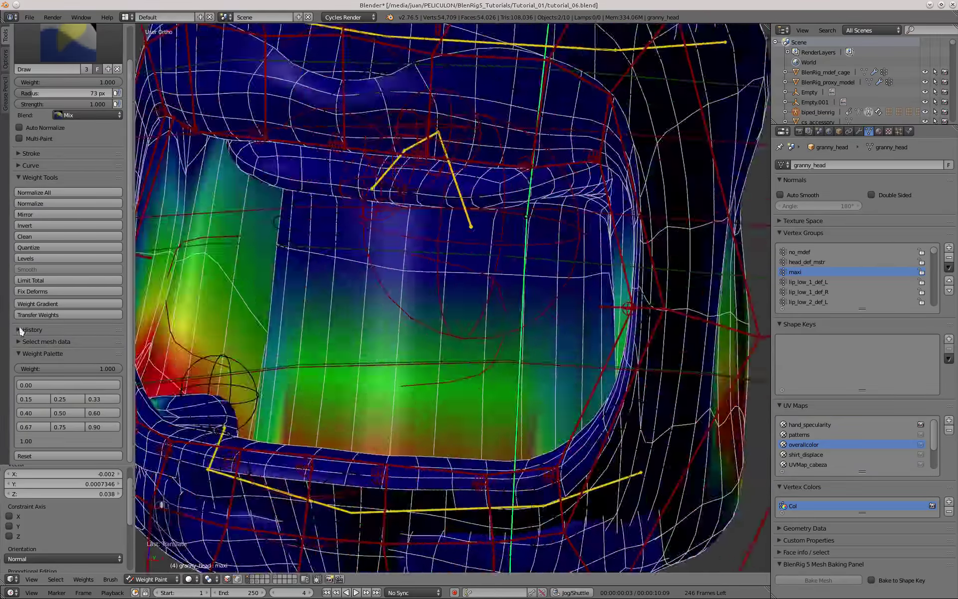
# Set the brush weight to 0.000 and clean the stray maxi influence from the upper mouth interior
pyautogui.scroll(-3, 490, 299)
pyautogui.click(68, 385)
pyautogui.scroll(5, 259, 375)
pyautogui.moveTo(490, 299)
pyautogui.mouseDown(button='middle')
pyautogui.moveTo(350, 360)
pyautogui.moveTo(468, 372)
pyautogui.moveTo(444, 338)
pyautogui.moveTo(463, 324)
pyautogui.moveTo(429, 279)
pyautogui.moveTo(368, 328)
pyautogui.moveTo(488, 295)
pyautogui.moveTo(452, 282)
pyautogui.moveTo(486, 83)
pyautogui.moveTo(349, 250)
pyautogui.mouseUp(button='middle')
pyautogui.scroll(-5, 349, 375)
pyautogui.scroll(3, 464, 323)
pyautogui.scroll(3, 319, 340)
pyautogui.moveTo(279, 359)
pyautogui.mouseDown(button='middle')
pyautogui.moveTo(325, 336)
pyautogui.moveTo(582, 434)
pyautogui.moveTo(405, 254)
pyautogui.moveTo(383, 293)
pyautogui.moveTo(488, 272)
pyautogui.moveTo(419, 299)
pyautogui.mouseUp(button='middle')
pyautogui.scroll(-3, 487, 272)
pyautogui.scroll(4, 419, 300)
# Set the brush weight to 1.000 and fill the remaining gap in the lower mouth interior in maxi
pyautogui.click(68, 459)
pyautogui.moveTo(380, 359); pyautogui.dragTo(450, 330, button='middle')
pyautogui.moveTo(481, 323); pyautogui.dragTo(471, 342)
pyautogui.moveTo(424, 274); pyautogui.dragTo(451, 114, button='middle')
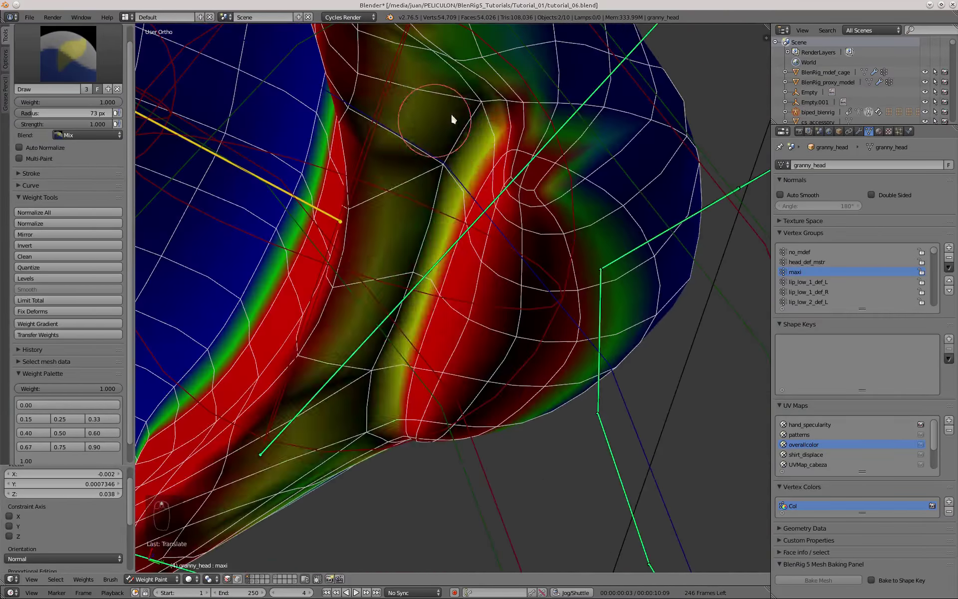
# Select the head control, set the brush weight to 0.000 and paint the cheek and upper lip from the side in head_def_mstr
pyautogui.scroll(-5, 387, 190)
pyautogui.moveTo(388, 190); pyautogui.dragTo(477, 101, button='middle')
pyautogui.scroll(-4, 478, 101)
pyautogui.rightClick(478, 102)
pyautogui.scroll(7, 397, 306)
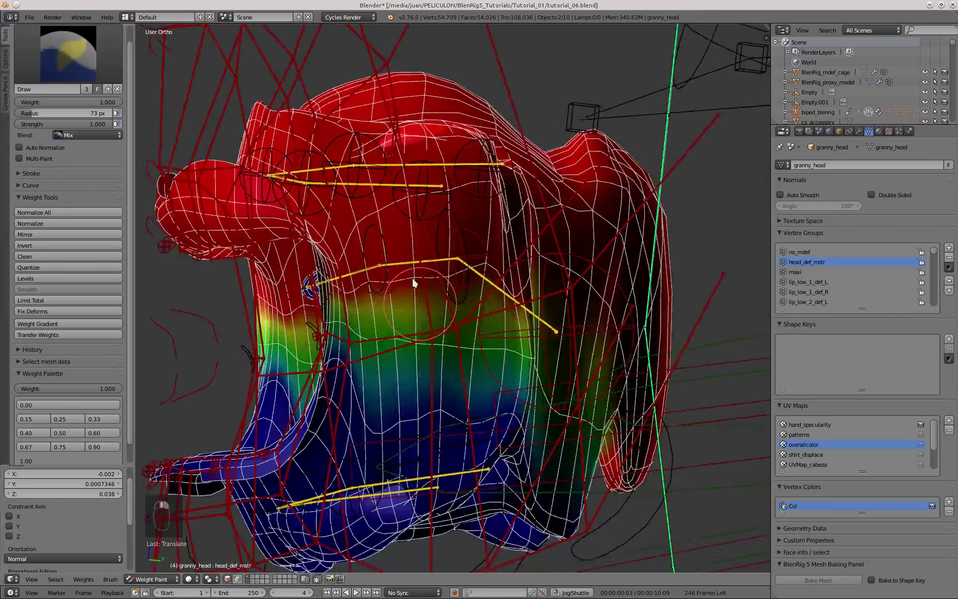
pyautogui.moveTo(412, 279); pyautogui.dragTo(347, 245, button='middle')
pyautogui.press('KP_3')
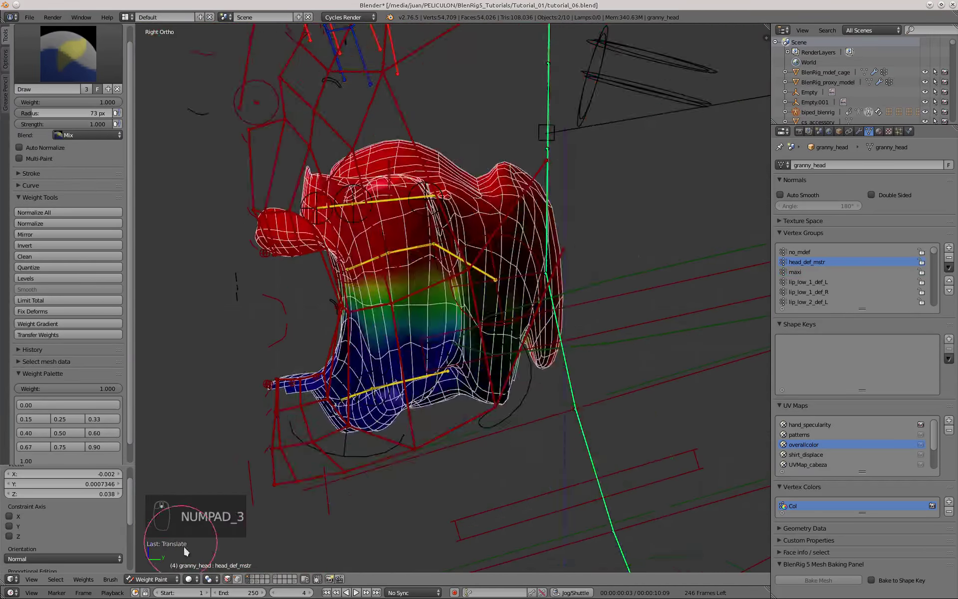
pyautogui.scroll(4, 288, 510)
pyautogui.click(68, 405)
pyautogui.scroll(2, 268, 300)
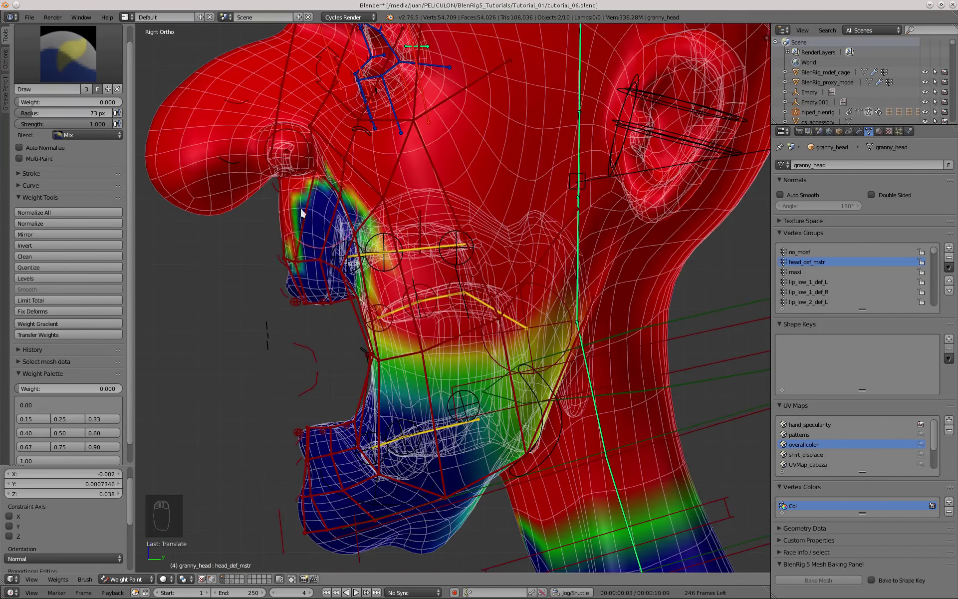
pyautogui.moveTo(384, 210); pyautogui.dragTo(305, 170)
# Paint weight 0.000 over the nose and the cheek down to the jaw in head_def_mstr
pyautogui.keyDown('shift'); pyautogui.moveTo(305, 171); pyautogui.dragTo(391, 262, button='middle'); pyautogui.keyUp('shift')
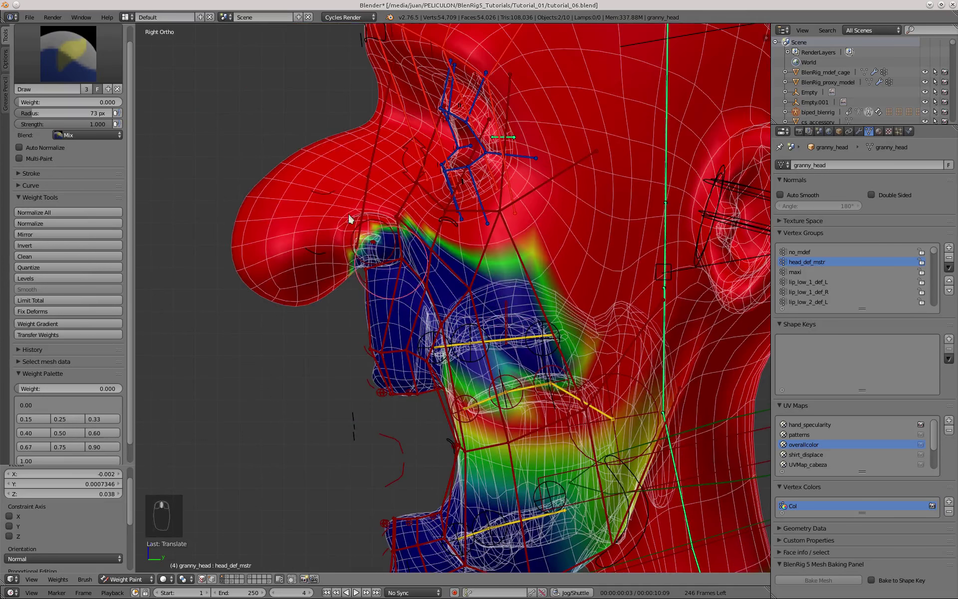
pyautogui.keyDown('shift'); pyautogui.moveTo(436, 376); pyautogui.dragTo(350, 259, button='middle'); pyautogui.keyUp('shift')
pyautogui.scroll(1, 349, 258)
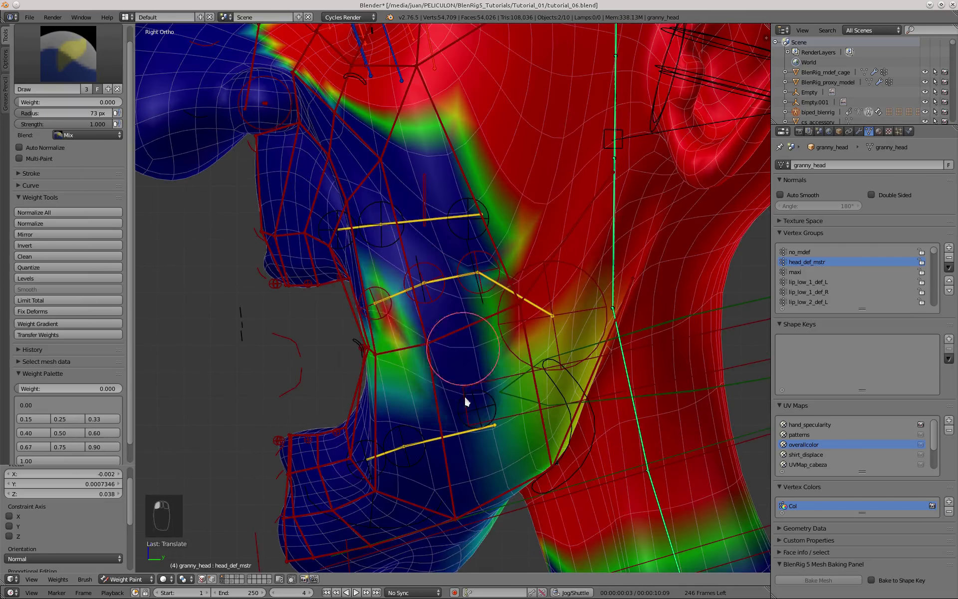
# Undo the last brush stroke on the mouth interior
pyautogui.moveTo(454, 327)
pyautogui.mouseDown(button='middle')
pyautogui.moveTo(360, 295)
pyautogui.moveTo(449, 214)
pyautogui.moveTo(422, 328)
pyautogui.moveTo(357, 272)
pyautogui.moveTo(409, 355)
pyautogui.moveTo(415, 415)
pyautogui.moveTo(408, 377)
pyautogui.moveTo(466, 252)
pyautogui.moveTo(410, 239)
pyautogui.moveTo(442, 248)
pyautogui.moveTo(399, 323)
pyautogui.moveTo(380, 382)
pyautogui.moveTo(381, 290)
pyautogui.moveTo(417, 244)
pyautogui.mouseUp(button='middle')
pyautogui.scroll(4, 380, 382)
pyautogui.moveTo(490, 148)
pyautogui.mouseDown(button='middle')
pyautogui.moveTo(232, 319)
pyautogui.moveTo(670, 306)
pyautogui.moveTo(574, 242)
pyautogui.moveTo(477, 263)
pyautogui.moveTo(368, 204)
pyautogui.moveTo(343, 231)
pyautogui.moveTo(449, 392)
pyautogui.moveTo(609, 220)
pyautogui.moveTo(355, 344)
pyautogui.moveTo(331, 337)
pyautogui.mouseUp(button='middle')
pyautogui.hotkey('ctrl', 'z')
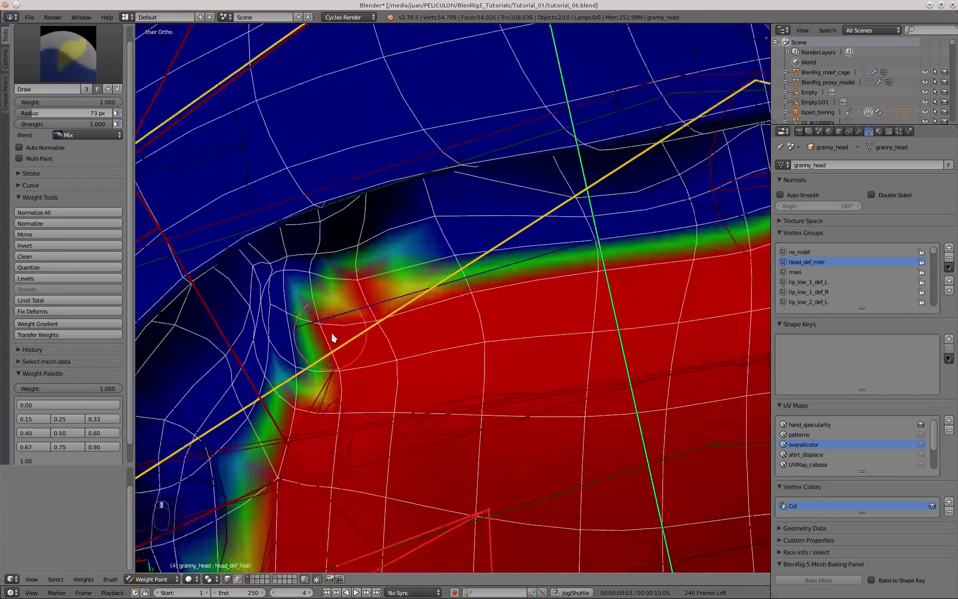
# Set the brush weight to 0.500 and paint the transition at the inner mouth corner in head_def_mstr
pyautogui.click(68, 405)
pyautogui.scroll(-5, 490, 381)
pyautogui.moveTo(490, 381)
pyautogui.mouseDown(button='middle')
pyautogui.moveTo(657, 265)
pyautogui.moveTo(540, 313)
pyautogui.moveTo(345, 357)
pyautogui.moveTo(357, 317)
pyautogui.mouseUp(button='middle')
pyautogui.click(70, 433)
pyautogui.scroll(7, 415, 353)
pyautogui.moveTo(416, 353); pyautogui.dragTo(380, 235)
pyautogui.scroll(-2, 376, 335)
pyautogui.scroll(-6, 409, 333)
# Reselect the head control and paint weight 0.500 down the full height of the inner cheek in head_def_mstr
pyautogui.moveTo(409, 333); pyautogui.dragTo(629, 360, button='middle')
pyautogui.scroll(-4, 629, 360)
pyautogui.rightClick(732, 391)
pyautogui.scroll(2, 441, 327)
pyautogui.scroll(-6, 525, 250)
pyautogui.rightClick(589, 72)
pyautogui.scroll(9, 485, 258)
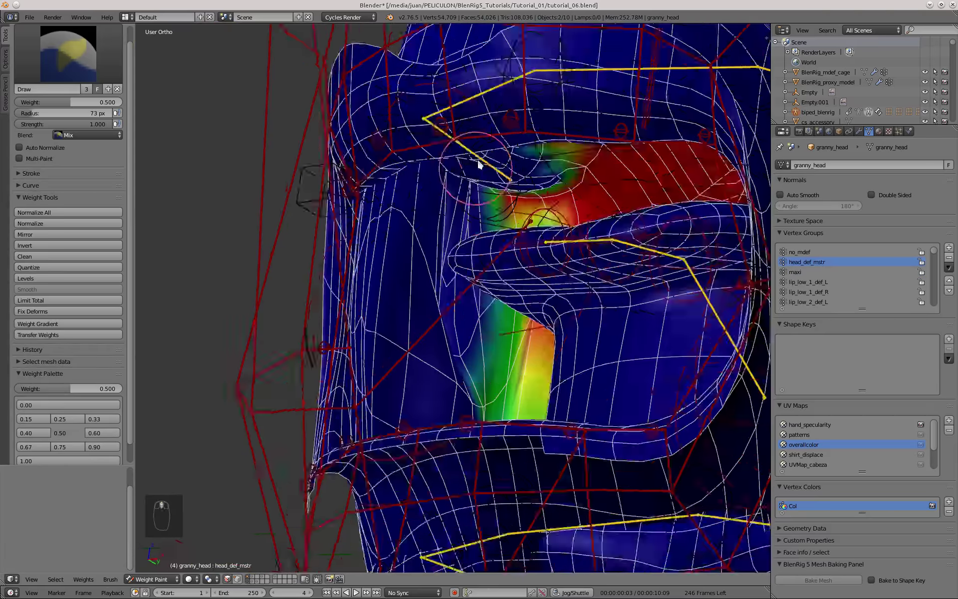
pyautogui.moveTo(483, 165); pyautogui.dragTo(456, 155, button='middle')
pyautogui.scroll(2, 456, 154)
pyautogui.scroll(-2, 510, 349)
pyautogui.moveTo(519, 239); pyautogui.dragTo(508, 374)
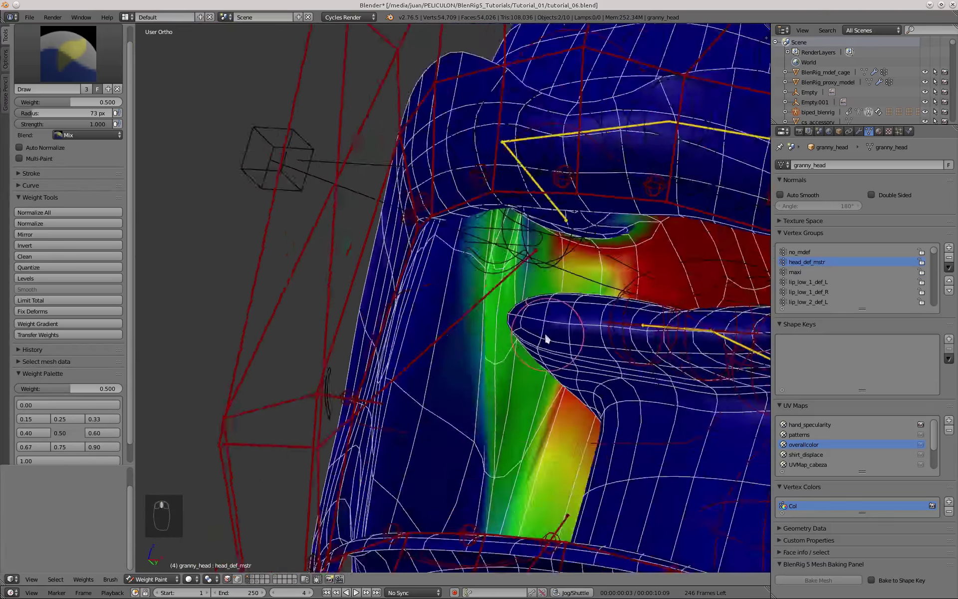
# Set the brush weight to 1.000 and touch up the upper mouth interior in head_def_mstr
pyautogui.moveTo(547, 338)
pyautogui.mouseDown(button='middle')
pyautogui.moveTo(492, 216)
pyautogui.moveTo(415, 319)
pyautogui.moveTo(320, 350)
pyautogui.mouseUp(button='middle')
pyautogui.click(68, 460)
pyautogui.scroll(3, 368, 358)
pyautogui.scroll(5, 494, 125)
pyautogui.moveTo(494, 125)
pyautogui.keyDown('shift'); pyautogui.mouseDown(button='middle')
pyautogui.moveTo(472, 254)
pyautogui.moveTo(411, 250)
pyautogui.moveTo(384, 304)
pyautogui.moveTo(552, 284)
pyautogui.moveTo(349, 319)
pyautogui.mouseUp(button='middle'); pyautogui.keyUp('shift')
pyautogui.scroll(-8, 473, 254)
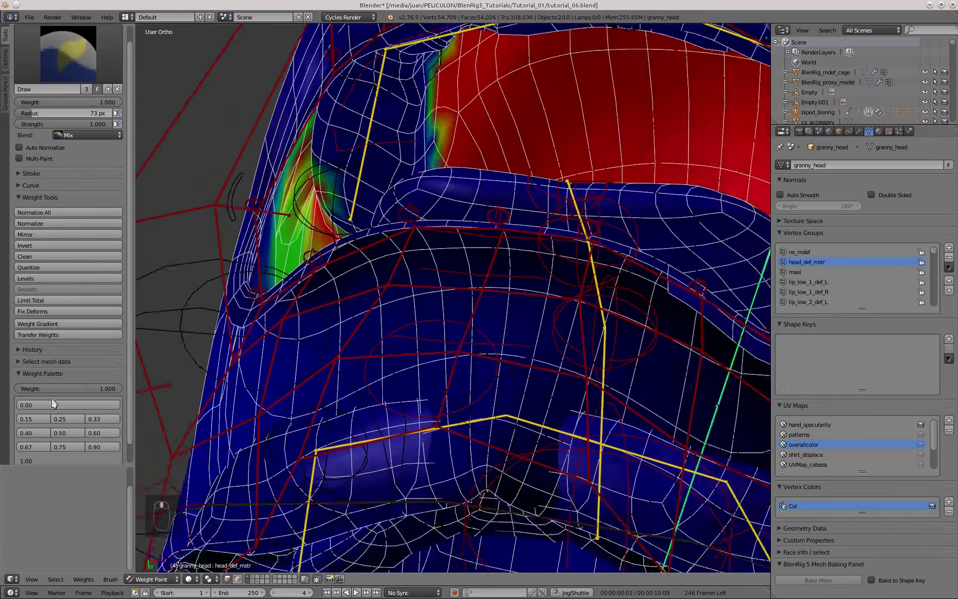
# Set the brush weight to 0.000 and clear the lower mouth interior in head_def_mstr
pyautogui.click(53, 403)
pyautogui.scroll(6, 305, 150)
pyautogui.moveTo(406, 293); pyautogui.dragTo(338, 320, button='middle')
pyautogui.scroll(-9, 300, 185)
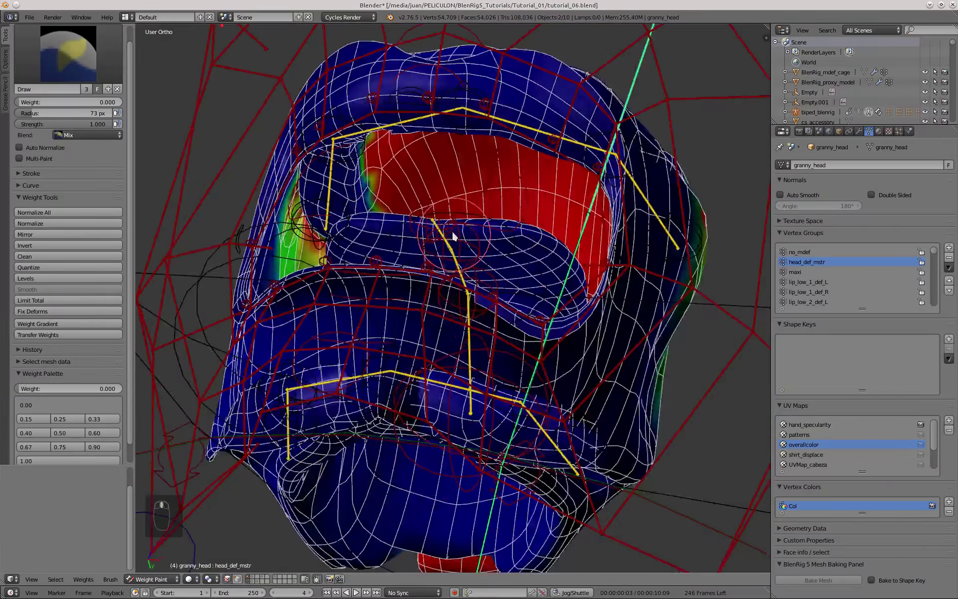
pyautogui.scroll(6, 400, 198)
pyautogui.moveTo(452, 231); pyautogui.dragTo(274, 275, button='middle')
pyautogui.scroll(-8, 503, 239)
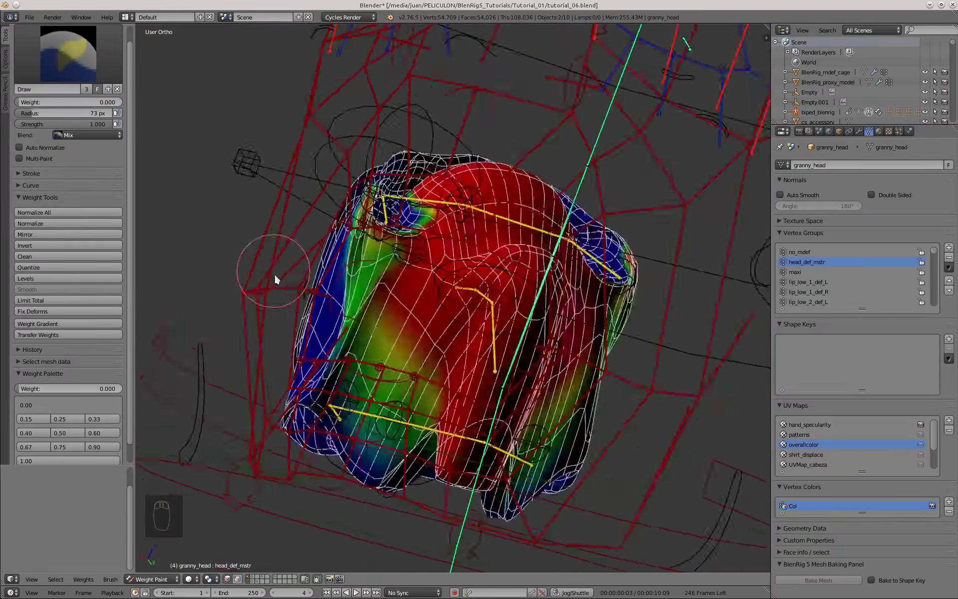
# Select all mouth interior vertices and smooth their head_def_mstr weights with factor 0.500 and 1 iteration
pyautogui.press('KP_3')
pyautogui.press('v')
pyautogui.press('a')
pyautogui.press('a')
pyautogui.press('a')
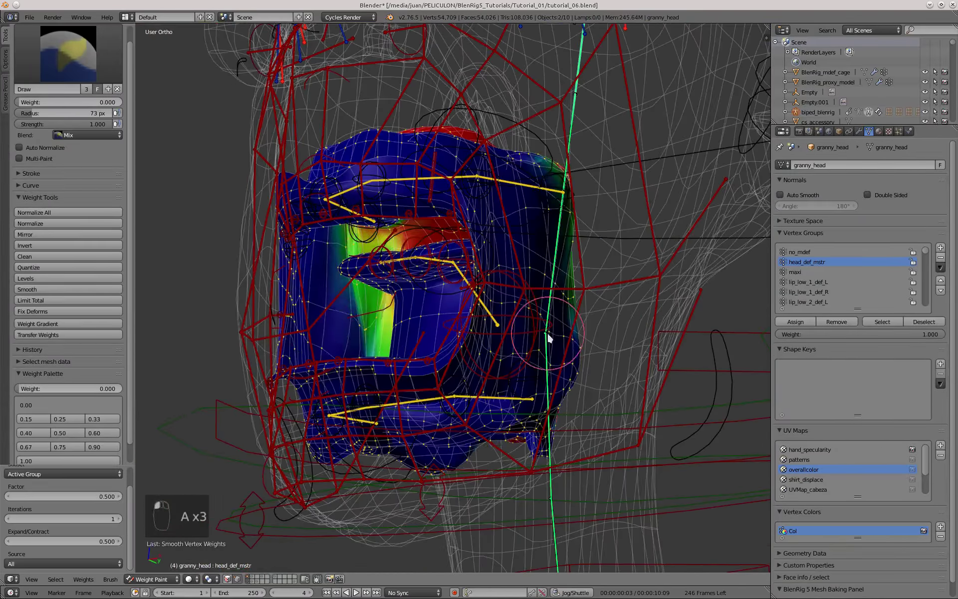
pyautogui.moveTo(722, 373); pyautogui.dragTo(720, 385, button='middle')
# Turn off the selection masking and show the whole head in the right side view
pyautogui.moveTo(379, 329)
pyautogui.mouseDown(button='middle')
pyautogui.moveTo(421, 338)
pyautogui.moveTo(349, 360)
pyautogui.mouseUp(button='middle')
pyautogui.scroll(-3, 350, 359)
pyautogui.press('z')
pyautogui.press('z')
pyautogui.click(238, 579)
pyautogui.click(202, 579)
pyautogui.click(227, 579)
pyautogui.press('KP_3')
pyautogui.keyDown('shift'); pyautogui.moveTo(483, 81); pyautogui.dragTo(484, 133, button='middle'); pyautogui.keyUp('shift')
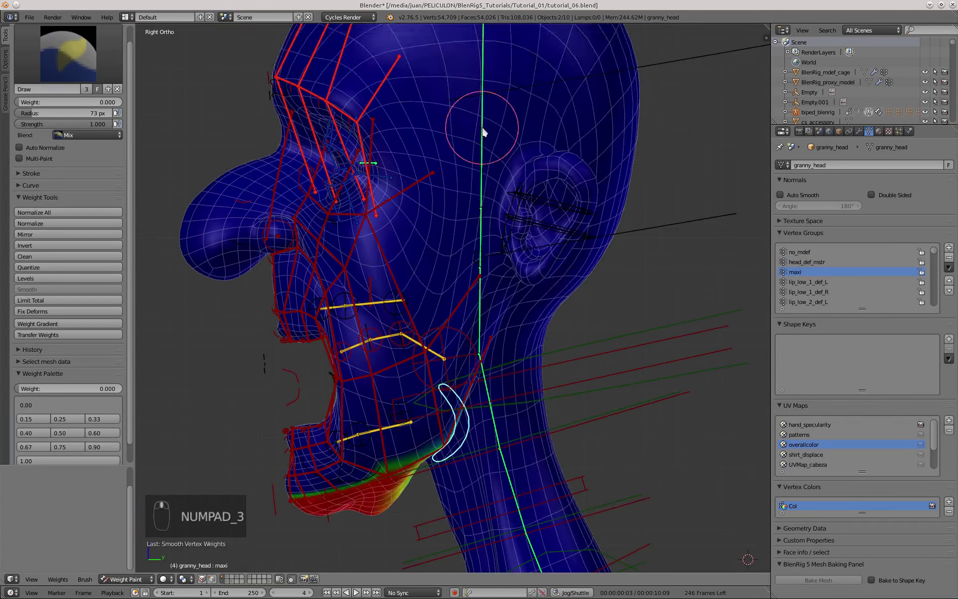
# Select the head control and paint weight 0.000 over the nose and cheek up to below the eye in head_def_mstr
pyautogui.rightClick(484, 133)
pyautogui.scroll(4, 380, 250)
pyautogui.moveTo(380, 250)
pyautogui.mouseDown(button='middle')
pyautogui.moveTo(268, 287)
pyautogui.moveTo(450, 332)
pyautogui.moveTo(413, 220)
pyautogui.moveTo(417, 310)
pyautogui.moveTo(344, 387)
pyautogui.moveTo(422, 250)
pyautogui.moveTo(421, 358)
pyautogui.moveTo(310, 225)
pyautogui.mouseUp(button='middle')
pyautogui.press('KP_3')
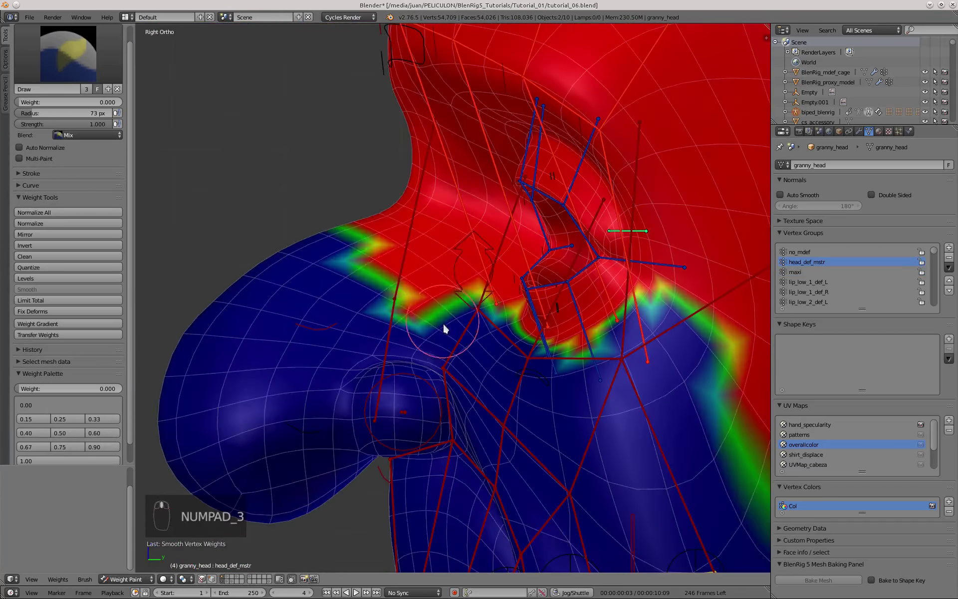
pyautogui.moveTo(437, 251)
pyautogui.mouseDown(button='middle')
pyautogui.moveTo(399, 200)
pyautogui.moveTo(428, 264)
pyautogui.mouseUp(button='middle')
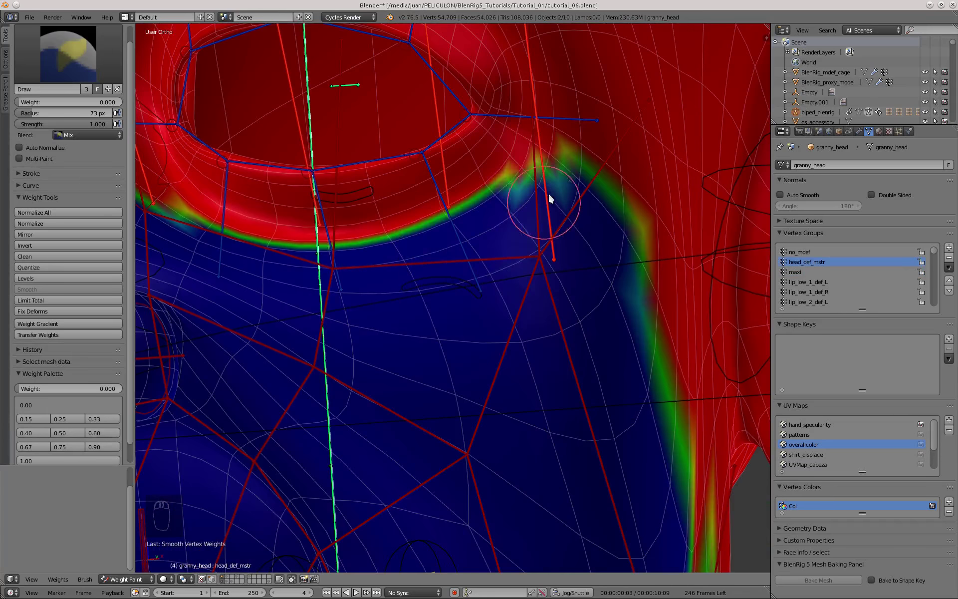
# Clean the zero-weight border across the nose bridge and under the eyes in head_def_mstr from the front
pyautogui.press('KP_1')
pyautogui.scroll(-5, 507, 224)
pyautogui.scroll(3, 507, 225)
pyautogui.moveTo(508, 225); pyautogui.dragTo(394, 342, button='middle')
pyautogui.press('KP_1')
pyautogui.scroll(-4, 398, 268)
pyautogui.keyDown('shift'); pyautogui.moveTo(398, 267); pyautogui.dragTo(354, 272, button='middle'); pyautogui.keyUp('shift')
pyautogui.scroll(3, 354, 319)
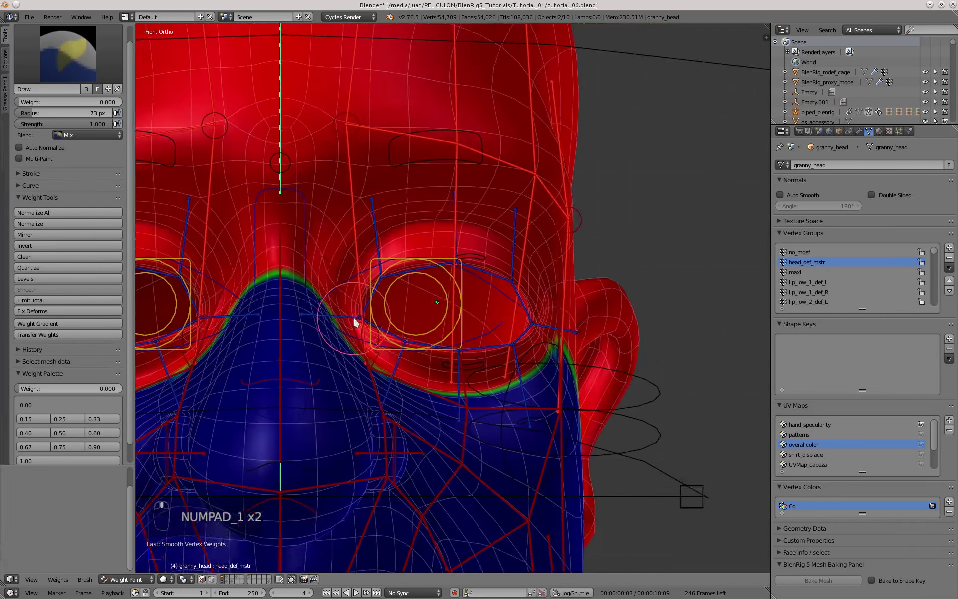
# Paint weight 0.000 along the upper eyelid in head_def_mstr
pyautogui.moveTo(414, 294); pyautogui.dragTo(359, 300, button='middle')
pyautogui.scroll(5, 390, 214)
pyautogui.moveTo(327, 202)
pyautogui.mouseDown()
pyautogui.moveTo(458, 137)
pyautogui.moveTo(574, 117)
pyautogui.mouseUp()
pyautogui.scroll(4, 379, 255)
pyautogui.moveTo(310, 253); pyautogui.dragTo(243, 399)
pyautogui.scroll(-5, 279, 330)
# Paint weight 0.000 over the inner rim of the upper eyelid in head_def_mstr
pyautogui.moveTo(317, 277)
pyautogui.mouseDown(button='middle')
pyautogui.moveTo(453, 342)
pyautogui.moveTo(511, 244)
pyautogui.mouseUp(button='middle')
pyautogui.moveTo(559, 120); pyautogui.dragTo(592, 363, button='middle')
pyautogui.scroll(1, 593, 363)
pyautogui.moveTo(589, 410)
pyautogui.mouseDown()
pyautogui.moveTo(537, 377)
pyautogui.moveTo(502, 304)
pyautogui.mouseUp()
pyautogui.moveTo(502, 305); pyautogui.dragTo(396, 353, button='middle')
pyautogui.keyDown('shift'); pyautogui.moveTo(454, 210); pyautogui.dragTo(487, 140, button='middle'); pyautogui.keyUp('shift')
pyautogui.scroll(2, 487, 139)
pyautogui.moveTo(507, 132); pyautogui.dragTo(437, 281)
pyautogui.scroll(-5, 486, 496)
pyautogui.moveTo(486, 496); pyautogui.dragTo(423, 257, button='middle')
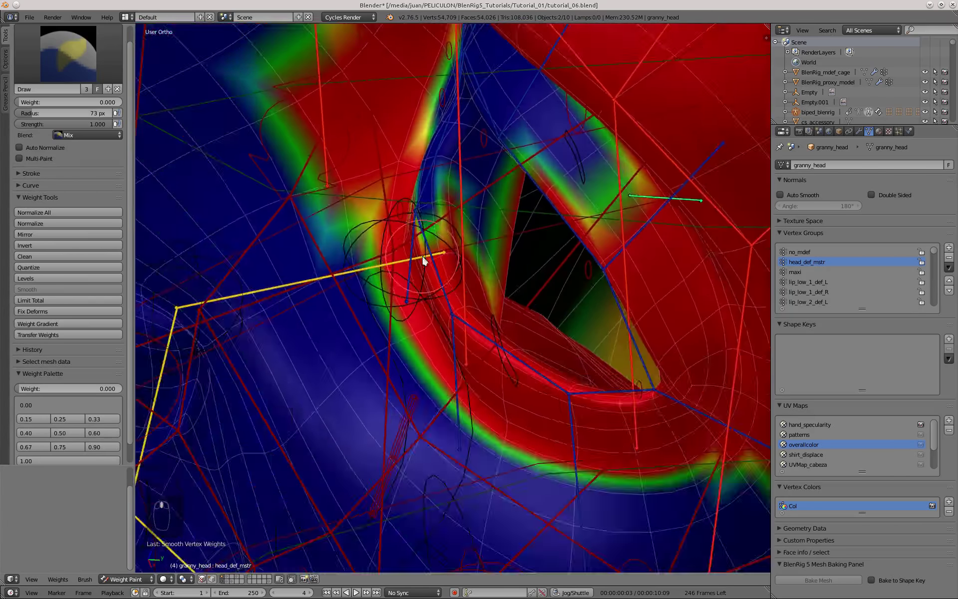
# Paint weight 0.000 at the eye corner and out along the upper eyelid fold in head_def_mstr
pyautogui.scroll(4, 424, 257)
pyautogui.moveTo(428, 150); pyautogui.dragTo(428, 292)
pyautogui.scroll(-6, 428, 292)
pyautogui.moveTo(389, 357); pyautogui.dragTo(414, 379, button='middle')
pyautogui.keyDown('shift'); pyautogui.moveTo(615, 326); pyautogui.dragTo(458, 234, button='middle'); pyautogui.keyUp('shift')
pyautogui.scroll(7, 458, 235)
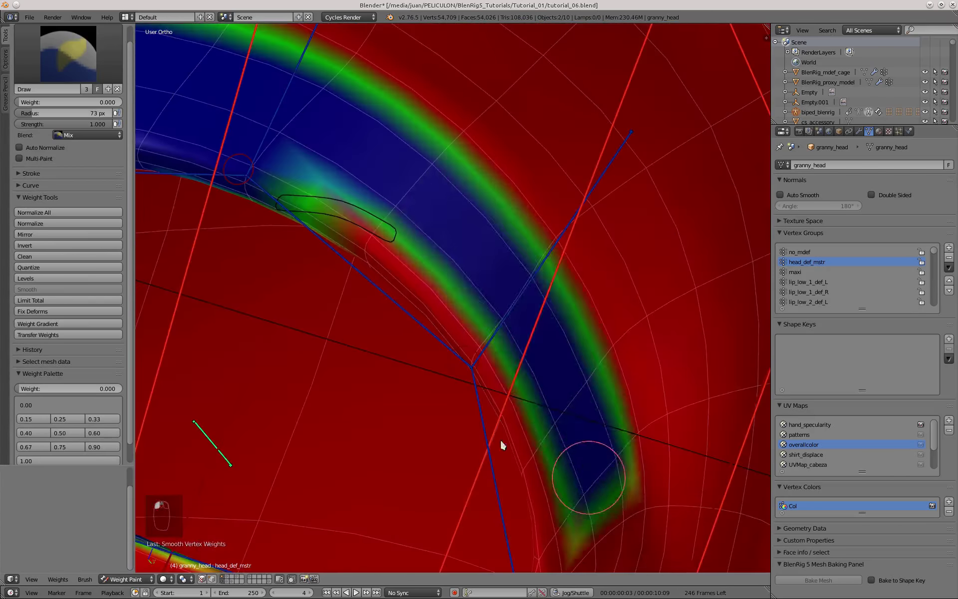
# Paint weight 0.000 on the leftover patch along the upper eyelid's edge in head_def_mstr
pyautogui.scroll(-5, 501, 441)
pyautogui.moveTo(501, 441)
pyautogui.mouseDown(button='middle')
pyautogui.moveTo(499, 378)
pyautogui.moveTo(449, 208)
pyautogui.mouseUp(button='middle')
pyautogui.scroll(4, 449, 207)
pyautogui.moveTo(486, 244)
pyautogui.mouseDown(button='middle')
pyautogui.moveTo(468, 374)
pyautogui.moveTo(439, 300)
pyautogui.mouseUp(button='middle')
pyautogui.scroll(2, 439, 299)
pyautogui.moveTo(434, 290); pyautogui.dragTo(402, 232)
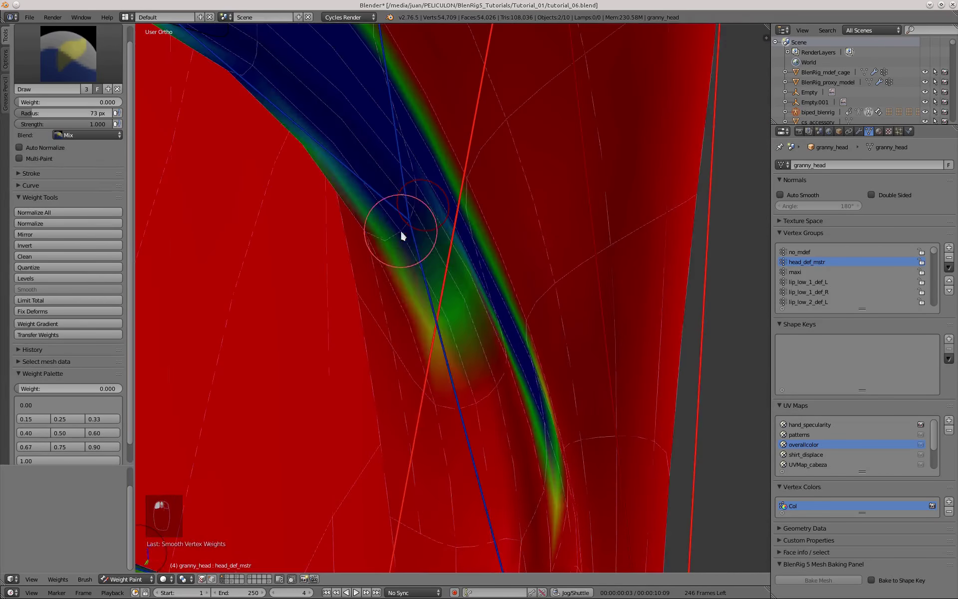
# Extend the 0.000 weight along the eyelid toward the outer eye corner in head_def_mstr
pyautogui.moveTo(493, 324); pyautogui.dragTo(487, 299, button='middle')
pyautogui.keyDown('shift'); pyautogui.moveTo(487, 299); pyautogui.dragTo(365, 264, button='middle'); pyautogui.keyUp('shift')
pyautogui.scroll(2, 365, 265)
pyautogui.scroll(-7, 370, 471)
pyautogui.moveTo(370, 470); pyautogui.dragTo(337, 384, button='middle')
pyautogui.scroll(4, 380, 188)
pyautogui.moveTo(452, 194); pyautogui.dragTo(390, 439)
# Paint weight 0.000 over the inner surface of the outer eye corner in head_def_mstr
pyautogui.moveTo(364, 415)
pyautogui.mouseDown(button='middle')
pyautogui.moveTo(402, 274)
pyautogui.moveTo(460, 313)
pyautogui.moveTo(435, 310)
pyautogui.mouseUp(button='middle')
pyautogui.scroll(-7, 460, 313)
pyautogui.scroll(6, 436, 310)
pyautogui.moveTo(442, 344)
pyautogui.mouseDown()
pyautogui.moveTo(424, 267)
pyautogui.moveTo(415, 330)
pyautogui.mouseUp()
pyautogui.scroll(-3, 439, 298)
pyautogui.scroll(3, 436, 241)
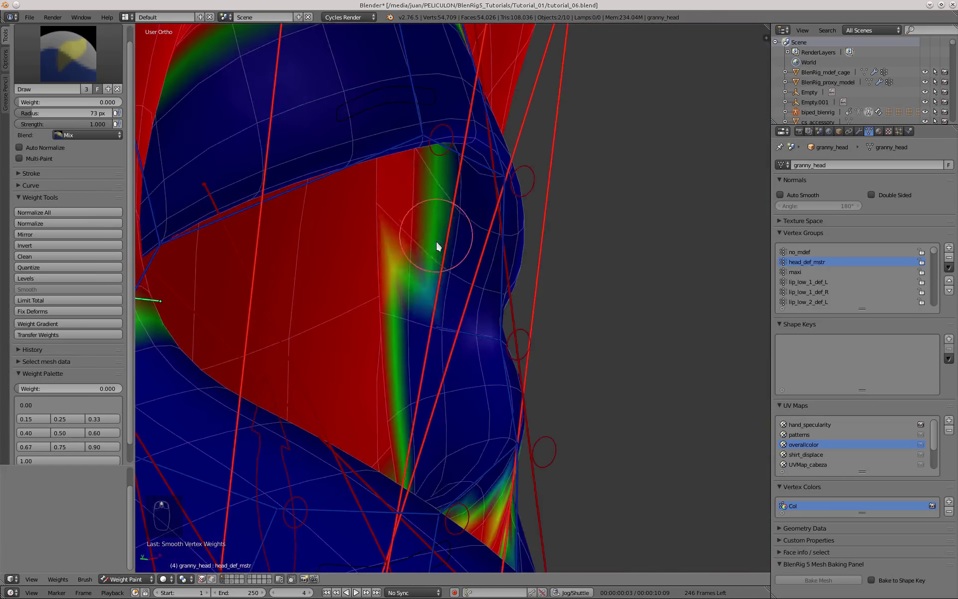
pyautogui.moveTo(436, 241); pyautogui.dragTo(422, 269)
# Remove the remaining head_def_mstr weight inside the eyelid rim with weight 0.000
pyautogui.moveTo(422, 269)
pyautogui.mouseDown(button='middle')
pyautogui.moveTo(427, 303)
pyautogui.moveTo(481, 385)
pyautogui.moveTo(397, 313)
pyautogui.mouseUp(button='middle')
pyautogui.scroll(-2, 427, 302)
pyautogui.scroll(5, 397, 313)
pyautogui.scroll(-5, 397, 313)
pyautogui.moveTo(498, 380)
pyautogui.mouseDown(button='middle')
pyautogui.moveTo(461, 327)
pyautogui.moveTo(361, 291)
pyautogui.mouseUp(button='middle')
pyautogui.scroll(5, 361, 292)
pyautogui.moveTo(360, 292); pyautogui.dragTo(374, 350)
# Clear the remaining head_def_mstr weight on the inner eyelid wall near the outer eye corner with weight 0.000
pyautogui.moveTo(394, 254)
pyautogui.mouseDown(button='middle')
pyautogui.moveTo(381, 294)
pyautogui.moveTo(428, 241)
pyautogui.moveTo(693, 240)
pyautogui.moveTo(381, 265)
pyautogui.moveTo(199, 324)
pyautogui.moveTo(574, 279)
pyautogui.mouseUp(button='middle')
pyautogui.scroll(-5, 694, 241)
pyautogui.scroll(-4, 199, 324)
pyautogui.scroll(4, 559, 225)
pyautogui.moveTo(520, 150)
pyautogui.mouseDown()
pyautogui.moveTo(501, 184)
pyautogui.moveTo(505, 215)
pyautogui.mouseUp()
pyautogui.scroll(-4, 544, 278)
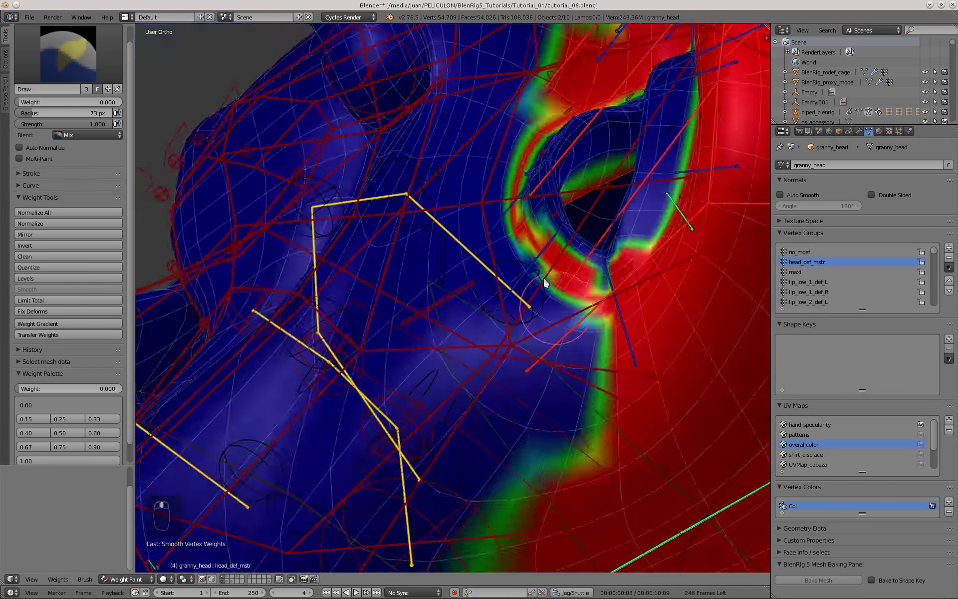
# Paint weight 0.000 on the leftover head_def_mstr patches along the lower eyelid
pyautogui.scroll(4, 544, 278)
pyautogui.moveTo(564, 209); pyautogui.dragTo(647, 277)
pyautogui.press('KP_1')
pyautogui.scroll(-5, 457, 248)
pyautogui.moveTo(420, 266); pyautogui.dragTo(393, 302, button='middle')
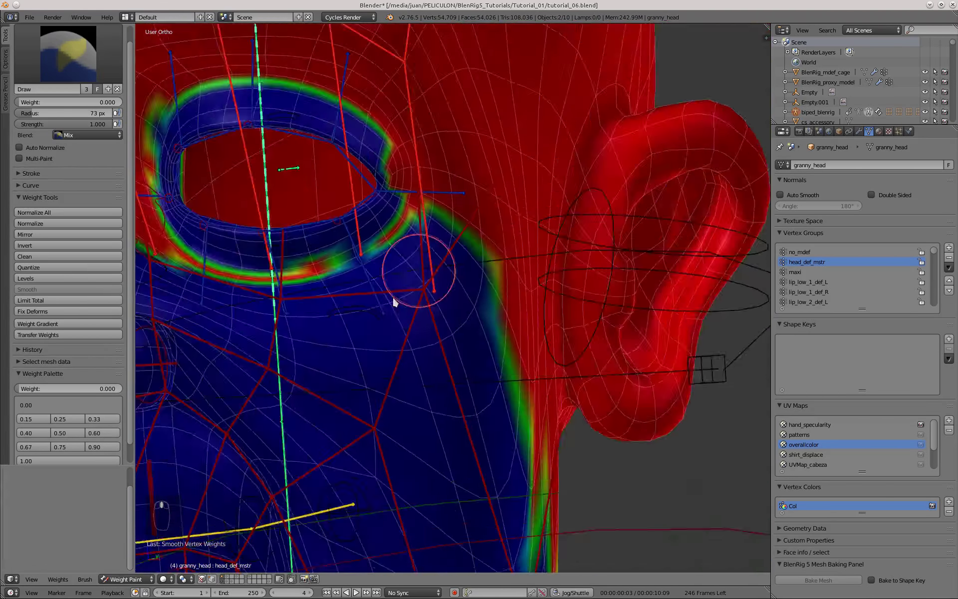
# Fill the gaps in the head_def_mstr band below the left eye with weight 1.000
pyautogui.scroll(4, 160, 257)
pyautogui.click(55, 461)
pyautogui.scroll(3, 591, 287)
pyautogui.click(505, 244)
pyautogui.scroll(-1, 505, 246)
pyautogui.click(546, 246)
pyautogui.scroll(-1, 532, 258)
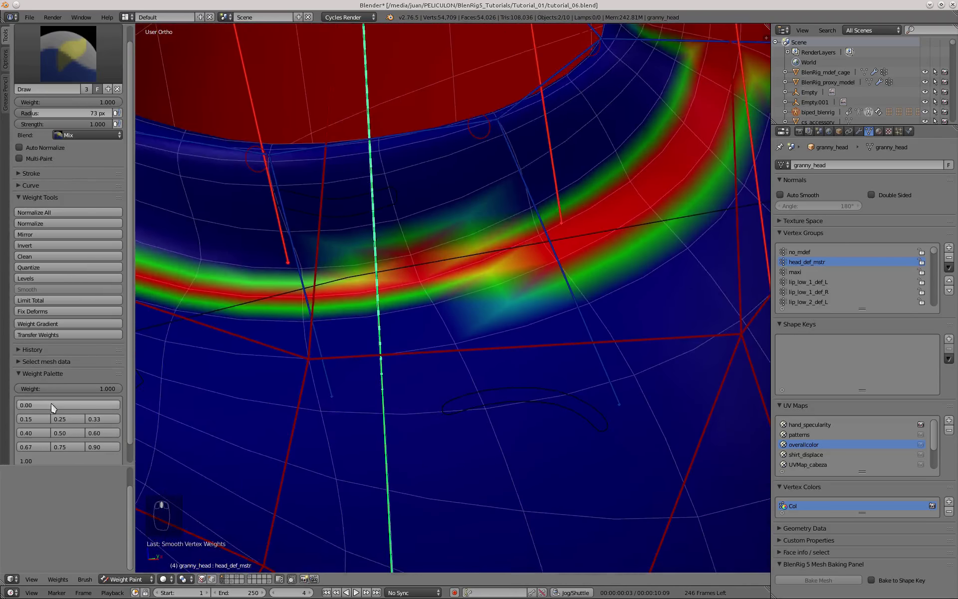
# Even out the band below the left eye, using weight 0.000 beside it and 1.000 along it
pyautogui.click(51, 405)
pyautogui.keyDown('shift'); pyautogui.moveTo(182, 325); pyautogui.dragTo(432, 377, button='middle'); pyautogui.keyUp('shift')
pyautogui.scroll(-1, 433, 378)
pyautogui.click(55, 461)
pyautogui.scroll(4, 360, 330)
pyautogui.keyDown('shift'); pyautogui.moveTo(664, 379); pyautogui.dragTo(279, 316, button='middle'); pyautogui.keyUp('shift')
pyautogui.moveTo(389, 320); pyautogui.dragTo(577, 313)
pyautogui.scroll(-7, 532, 364)
pyautogui.press('KP_1')
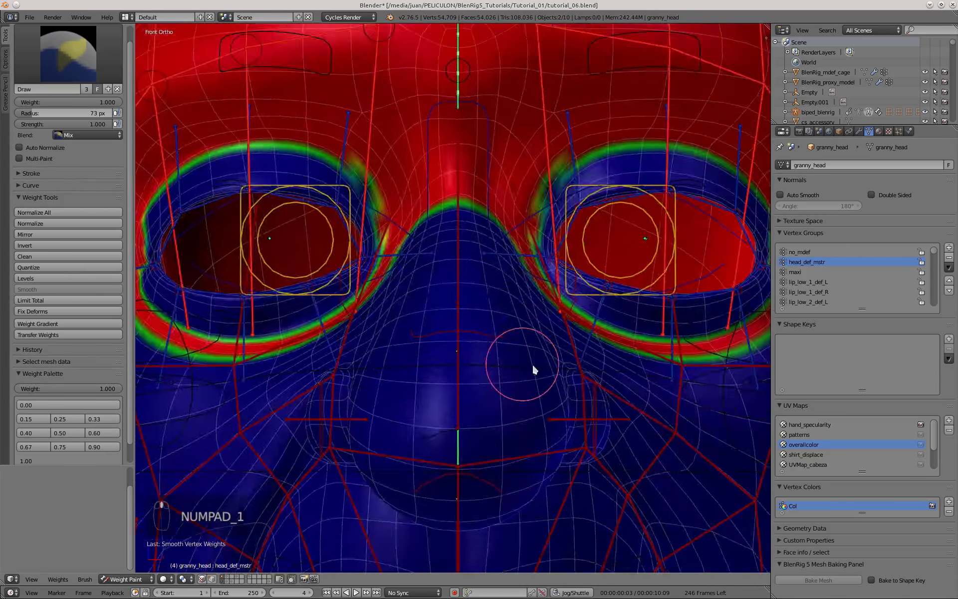
# Paint weight 0.000 in head_def_mstr up the nose bridge and across both eyebrows
pyautogui.moveTo(532, 363)
pyautogui.mouseDown(button='middle')
pyautogui.moveTo(445, 235)
pyautogui.moveTo(554, 223)
pyautogui.mouseUp(button='middle')
pyautogui.scroll(-1, 554, 223)
pyautogui.click(51, 405)
pyautogui.keyDown('shift'); pyautogui.moveTo(499, 252); pyautogui.dragTo(424, 316, button='middle'); pyautogui.keyUp('shift')
pyautogui.scroll(4, 424, 316)
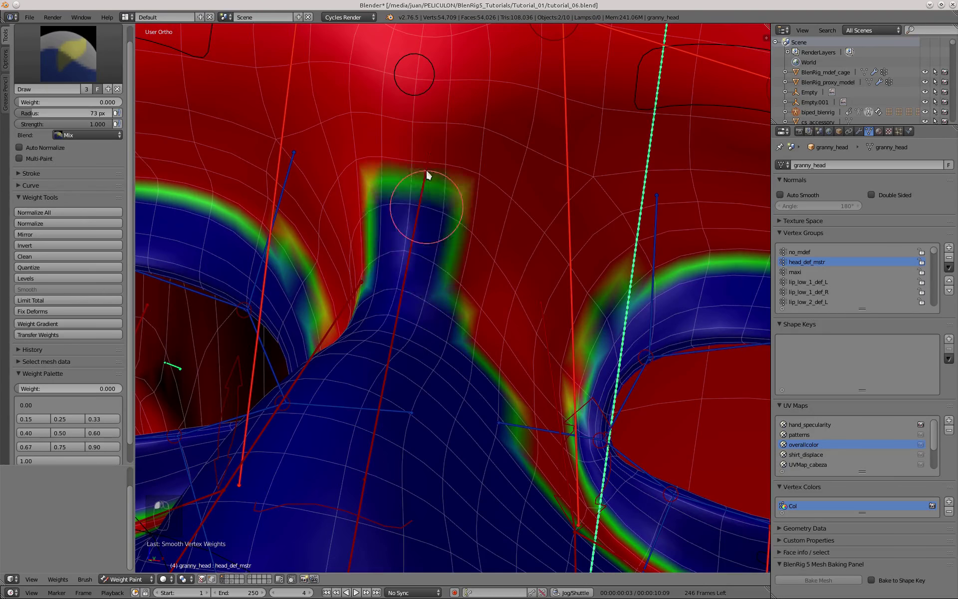
pyautogui.moveTo(427, 175); pyautogui.dragTo(381, 238, button='middle')
pyautogui.scroll(-4, 460, 215)
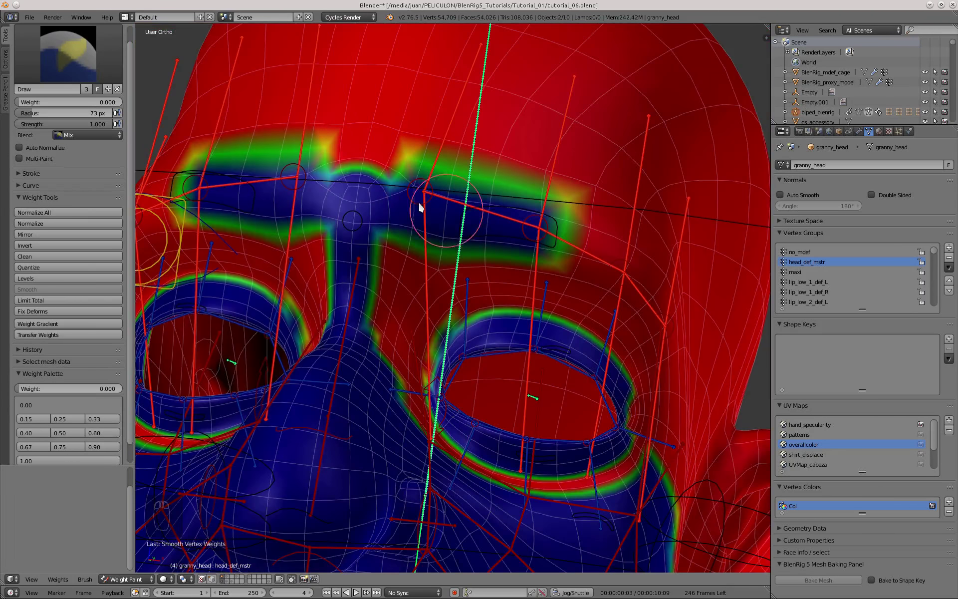
# Paint weight 0.500 along the upper edge of the eyebrows at the centre of the forehead
pyautogui.click(64, 432)
pyautogui.scroll(5, 348, 148)
pyautogui.moveTo(211, 221); pyautogui.dragTo(467, 188)
pyautogui.scroll(-5, 287, 177)
pyautogui.click(68, 460)
pyautogui.scroll(2, 424, 239)
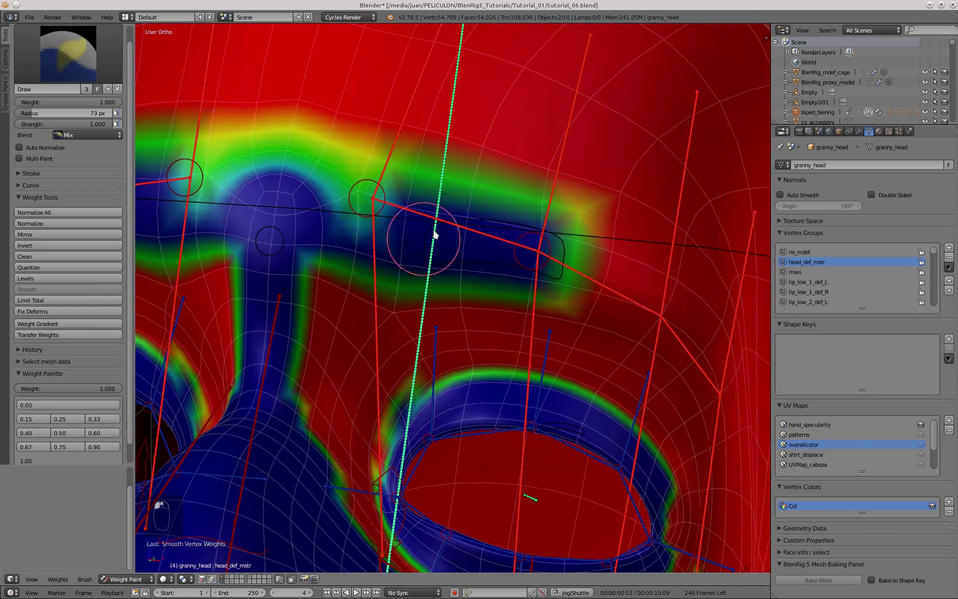
# Paint weight 0.000 between the eyebrow and the upper eyelid, leaving a weighted ring around the eye
pyautogui.scroll(-5, 628, 283)
pyautogui.moveTo(628, 283); pyautogui.dragTo(561, 280, button='middle')
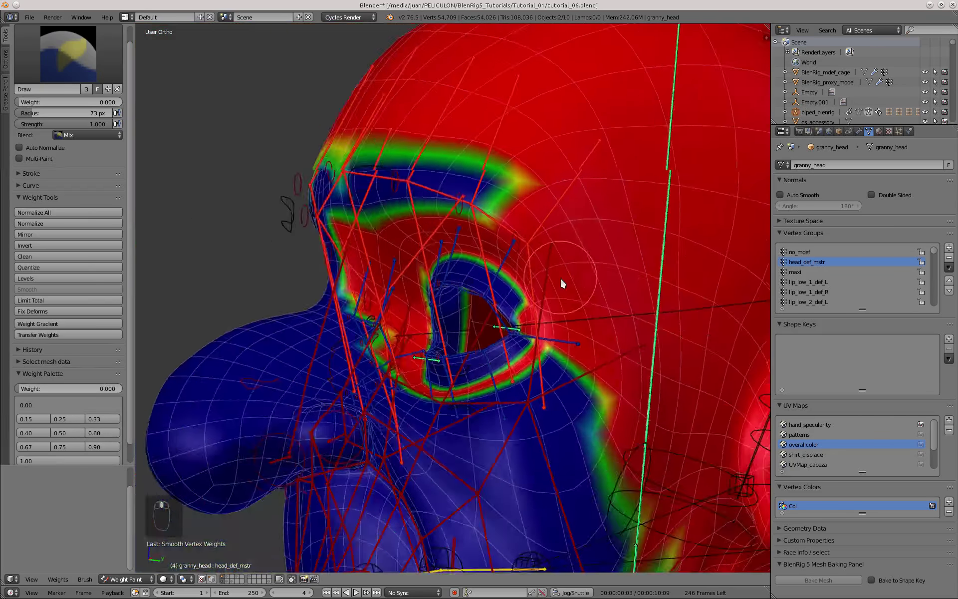
pyautogui.scroll(4, 492, 197)
pyautogui.moveTo(515, 242); pyautogui.dragTo(485, 192, button='middle')
pyautogui.moveTo(406, 220); pyautogui.dragTo(472, 152, button='middle')
pyautogui.moveTo(219, 186); pyautogui.dragTo(292, 305, button='middle')
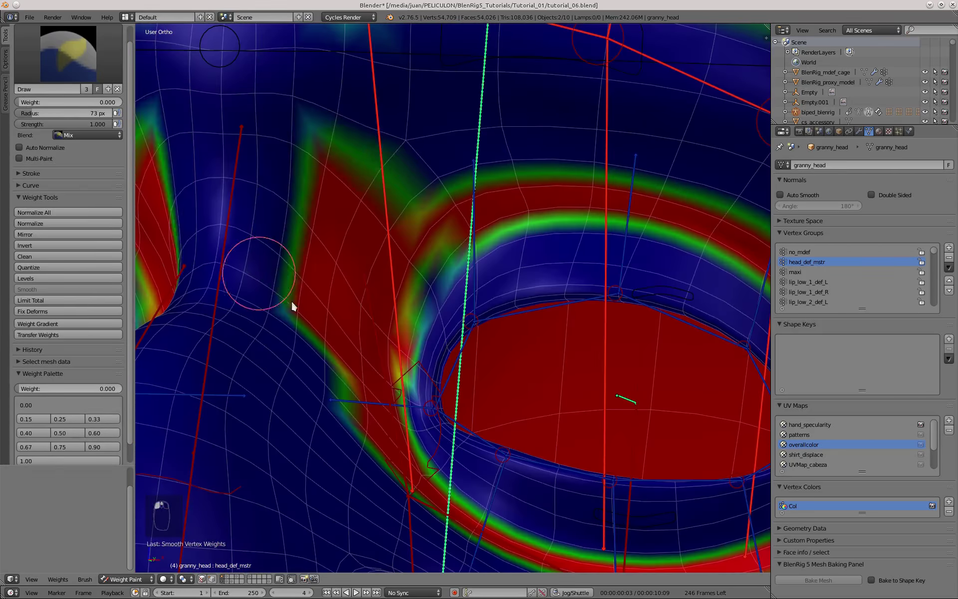
# Extend the 0.000 weight beside the nose at the inner eye corner and out toward the temple
pyautogui.scroll(-5, 454, 273)
pyautogui.moveTo(324, 242)
pyautogui.mouseDown(button='middle')
pyautogui.moveTo(455, 273)
pyautogui.moveTo(430, 239)
pyautogui.mouseUp(button='middle')
pyautogui.scroll(5, 454, 274)
pyautogui.scroll(-4, 431, 240)
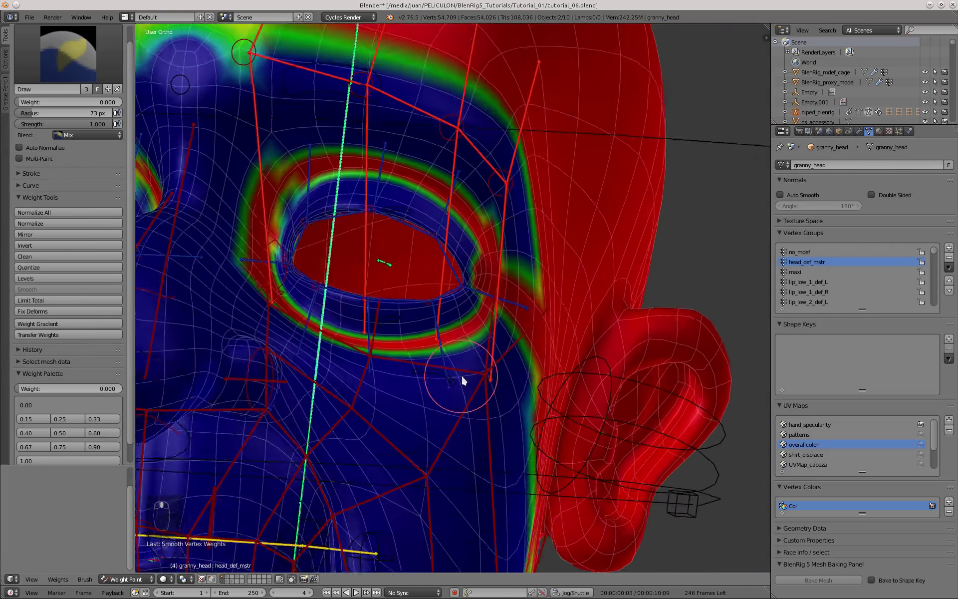
# Restore weight 1.000 on the head_def_mstr ring near the inner corner of the left eye
pyautogui.moveTo(476, 371); pyautogui.dragTo(348, 140, button='middle')
pyautogui.scroll(6, 471, 355)
pyautogui.scroll(-4, 505, 306)
pyautogui.scroll(3, 348, 139)
pyautogui.click(70, 460)
pyautogui.scroll(2, 419, 175)
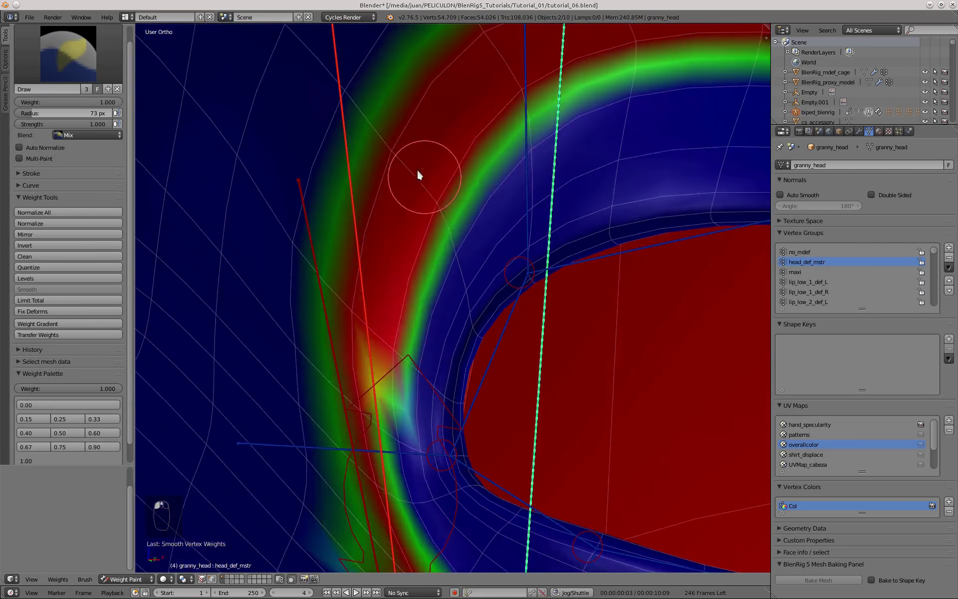
# Paint weight 0.000 on the jagged cheek border in front of the left ear
pyautogui.scroll(-10, 494, 317)
pyautogui.scroll(6, 381, 329)
pyautogui.moveTo(493, 316); pyautogui.dragTo(475, 282, button='middle')
pyautogui.scroll(-5, 474, 282)
pyautogui.scroll(3, 421, 317)
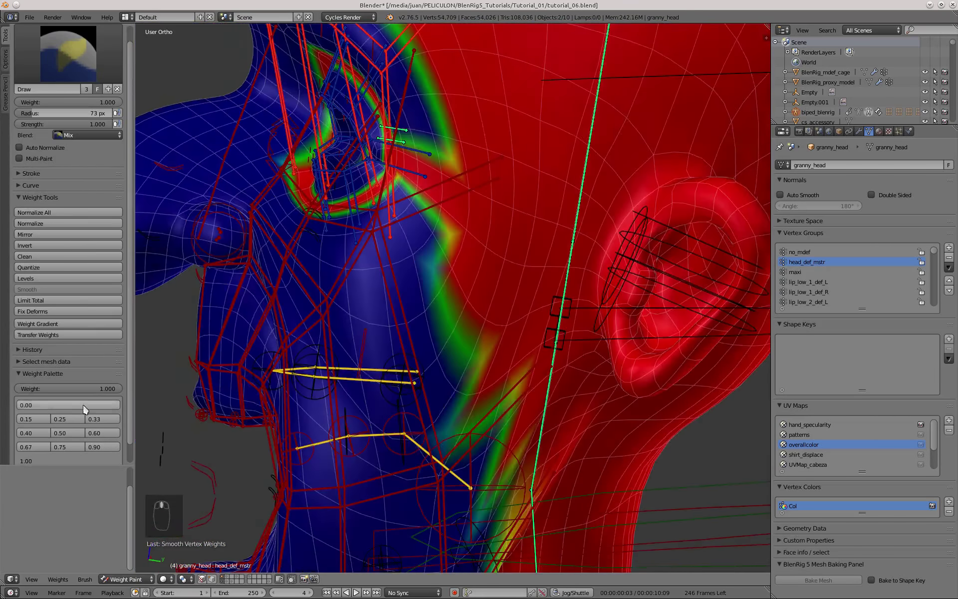
pyautogui.click(83, 405)
pyautogui.keyDown('shift'); pyautogui.moveTo(446, 364); pyautogui.dragTo(429, 330, button='middle'); pyautogui.keyUp('shift')
pyautogui.click(429, 329)
pyautogui.scroll(-1, 449, 299)
# Paint weight 1.000 on the head side of the cheek border in front of the left ear
pyautogui.click(80, 461)
pyautogui.scroll(2, 457, 359)
pyautogui.moveTo(476, 313); pyautogui.dragTo(471, 299)
pyautogui.keyDown('shift'); pyautogui.moveTo(473, 304); pyautogui.dragTo(475, 387, button='middle'); pyautogui.keyUp('shift')
pyautogui.moveTo(444, 350); pyautogui.dragTo(470, 249)
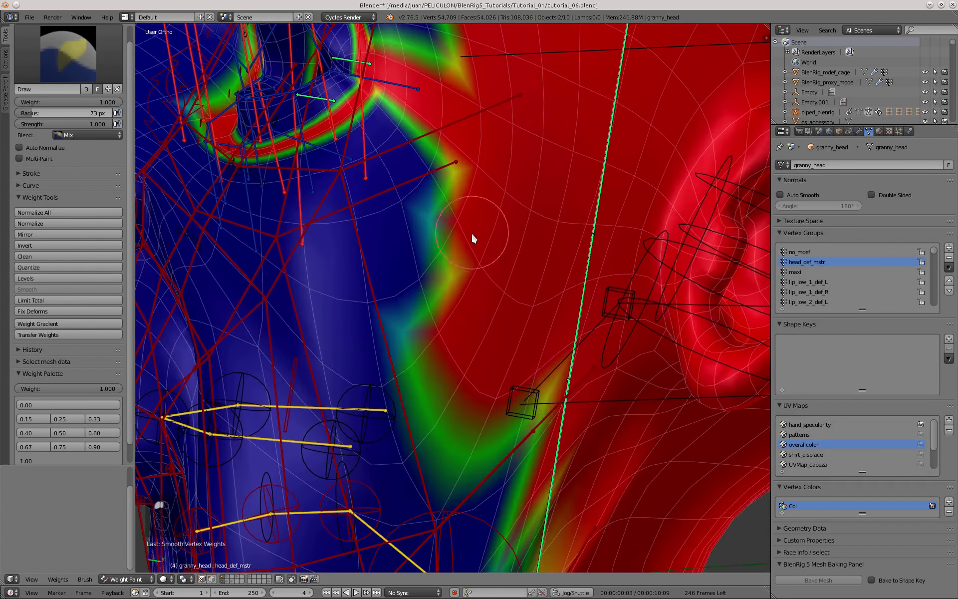
# Sample the cheek's 0.000 weight and use it to straighten the border along the temple and cheek
pyautogui.keyDown('ctrl'); pyautogui.click(415, 294); pyautogui.keyUp('ctrl')
pyautogui.scroll(-5, 420, 312)
pyautogui.moveTo(417, 312)
pyautogui.mouseDown(button='middle')
pyautogui.moveTo(451, 310)
pyautogui.moveTo(417, 320)
pyautogui.mouseUp(button='middle')
pyautogui.scroll(3, 416, 319)
pyautogui.scroll(-3, 440, 283)
# Smooth the head_def_mstr weights across the face using vertex selection masking
pyautogui.moveTo(437, 280); pyautogui.dragTo(406, 247, button='middle')
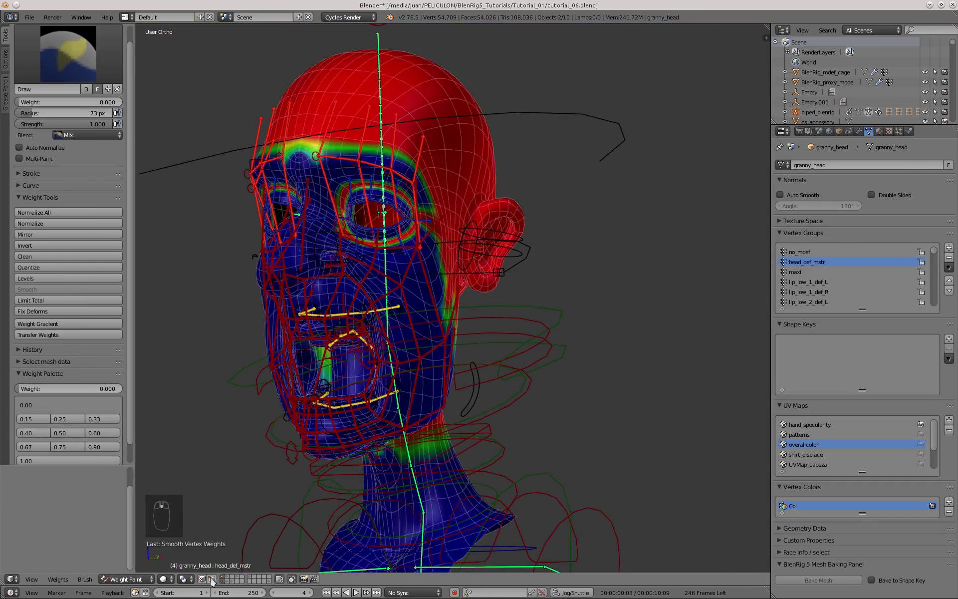
pyautogui.click(209, 580)
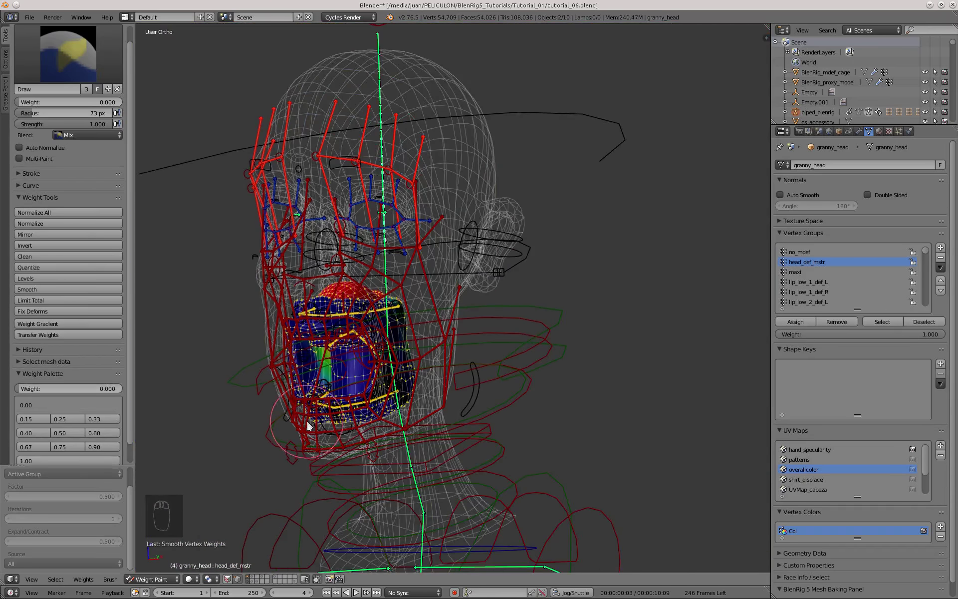
pyautogui.click(238, 579)
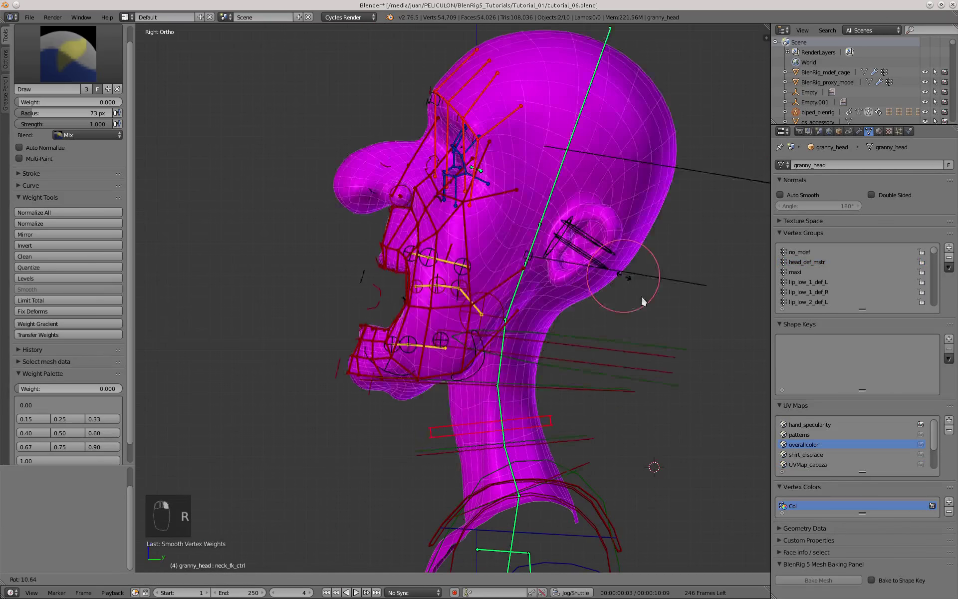
# Cancel the test rotation of neck_fk_ctrl and make head_def_mstr the active vertex group
pyautogui.rightClick(545, 167)
pyautogui.scroll(3, 424, 327)
pyautogui.moveTo(424, 327); pyautogui.dragTo(479, 327, button='middle')
pyautogui.click(817, 261)
# Paint weight 0.000 in head_def_mstr over the front of the left ear
pyautogui.moveTo(400, 349); pyautogui.dragTo(487, 353, button='middle')
pyautogui.scroll(3, 444, 186)
pyautogui.moveTo(430, 186); pyautogui.dragTo(447, 185, button='middle')
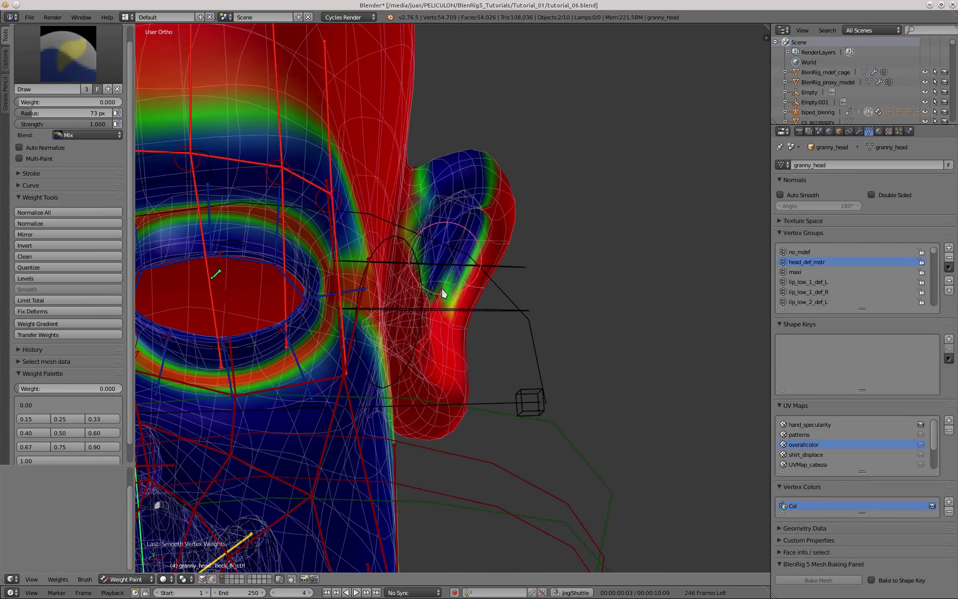
pyautogui.moveTo(447, 412); pyautogui.dragTo(354, 363, button='middle')
pyautogui.click(291, 579)
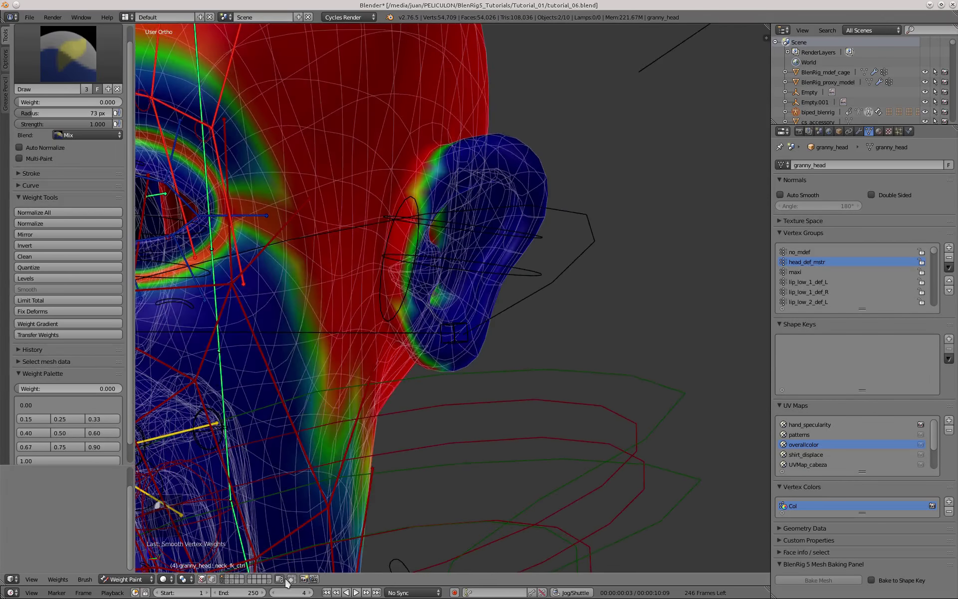
# Paint weight 0.000 over the inner folds and outer rim of the left ear
pyautogui.moveTo(467, 269); pyautogui.dragTo(304, 240, button='middle')
pyautogui.scroll(6, 540, 271)
pyautogui.moveTo(540, 270); pyautogui.dragTo(368, 268, button='middle')
pyautogui.moveTo(368, 269); pyautogui.dragTo(335, 355)
pyautogui.scroll(-4, 452, 304)
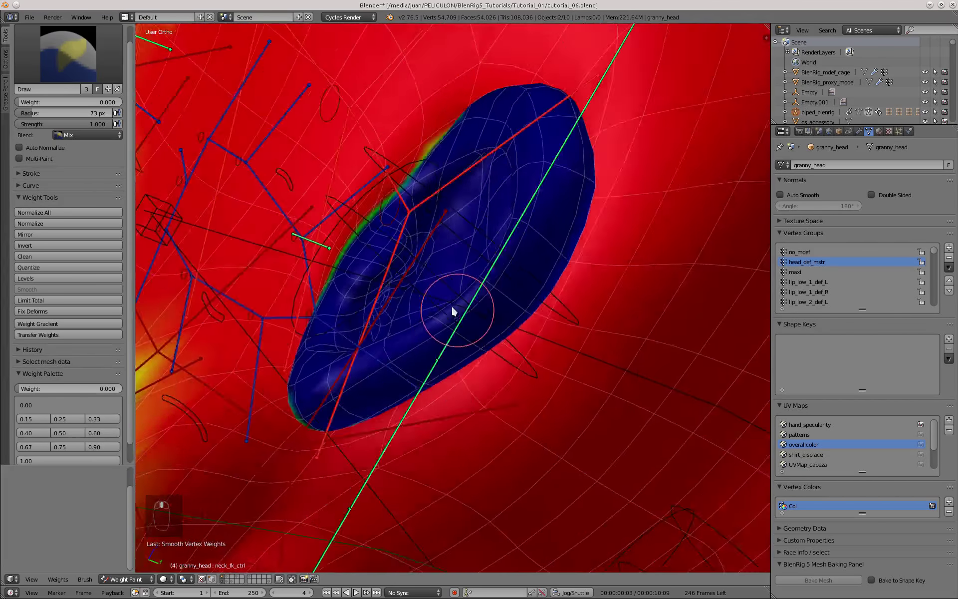
# Clear the head_def_mstr weight from the rest of the left ear down to the earlobe with weight 0.000
pyautogui.moveTo(452, 305)
pyautogui.mouseDown(button='middle')
pyautogui.moveTo(338, 253)
pyautogui.moveTo(347, 286)
pyautogui.moveTo(445, 319)
pyautogui.mouseUp(button='middle')
pyautogui.scroll(2, 444, 319)
pyautogui.moveTo(428, 212)
pyautogui.mouseDown()
pyautogui.moveTo(401, 328)
pyautogui.moveTo(403, 400)
pyautogui.mouseUp()
pyautogui.moveTo(414, 444); pyautogui.dragTo(458, 419, button='middle')
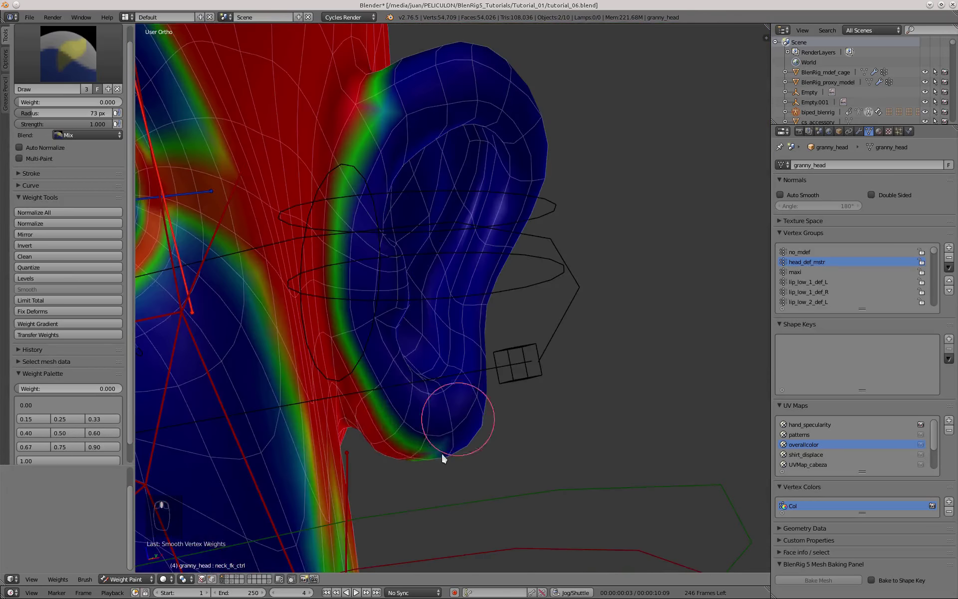
# Paint weight 0.000 on the back of the left ear and around its lower attachment to the head
pyautogui.scroll(-4, 389, 408)
pyautogui.moveTo(388, 408); pyautogui.dragTo(216, 368, button='middle')
pyautogui.scroll(8, 245, 369)
pyautogui.moveTo(293, 330); pyautogui.dragTo(274, 333, button='middle')
pyautogui.moveTo(249, 205); pyautogui.dragTo(220, 430)
pyautogui.scroll(-3, 219, 429)
pyautogui.moveTo(220, 429)
pyautogui.keyDown('shift'); pyautogui.mouseDown(button='middle')
pyautogui.moveTo(310, 314)
pyautogui.moveTo(353, 320)
pyautogui.moveTo(417, 376)
pyautogui.mouseUp(button='middle'); pyautogui.keyUp('shift')
pyautogui.scroll(-4, 310, 310)
pyautogui.scroll(8, 499, 280)
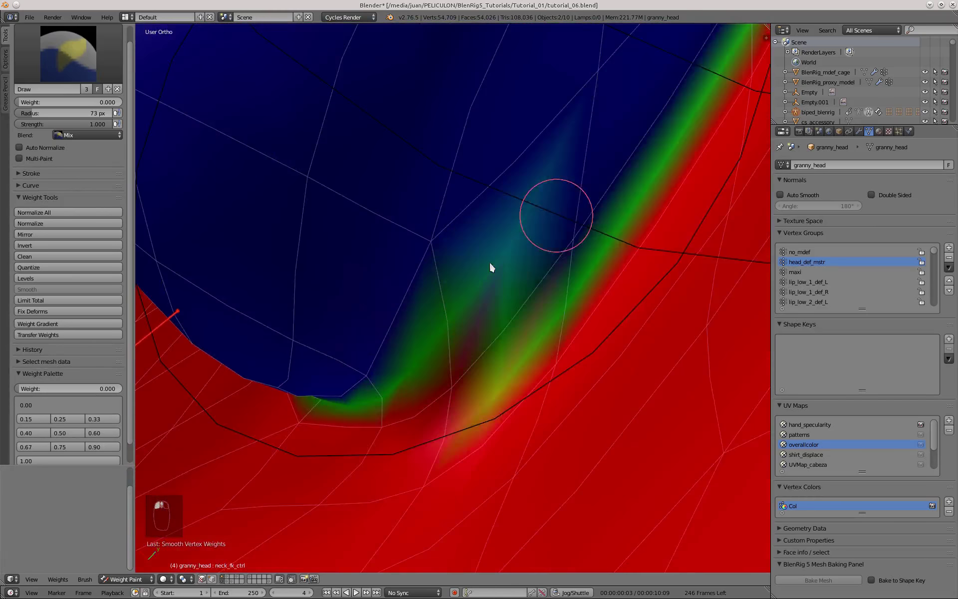
# Select all head vertices and smooth the head_def_mstr weights, leaving vertex masking off
pyautogui.scroll(-10, 489, 261)
pyautogui.moveTo(489, 262); pyautogui.dragTo(595, 327, button='middle')
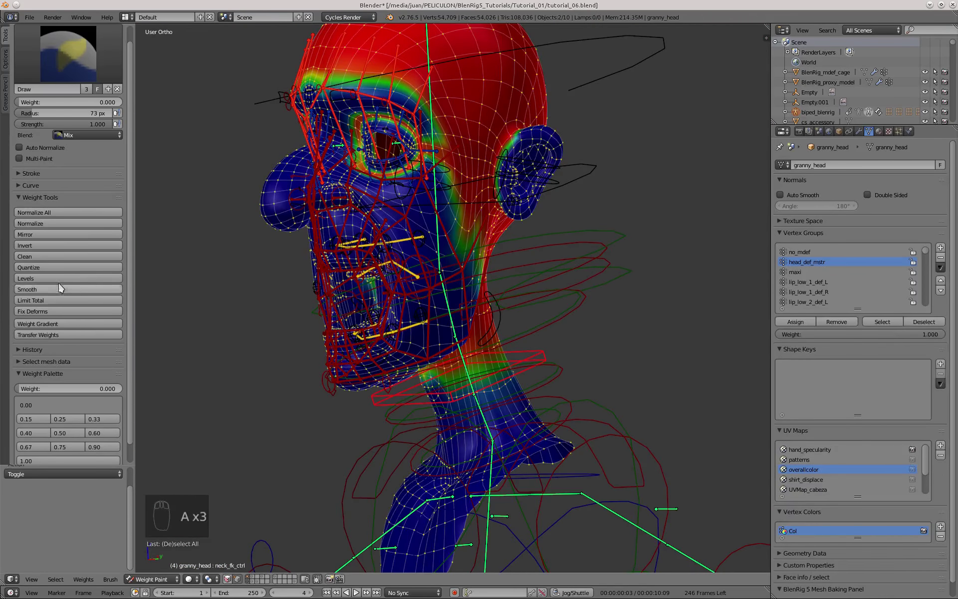
pyautogui.moveTo(295, 334); pyautogui.dragTo(262, 534, button='middle')
pyautogui.click(237, 580)
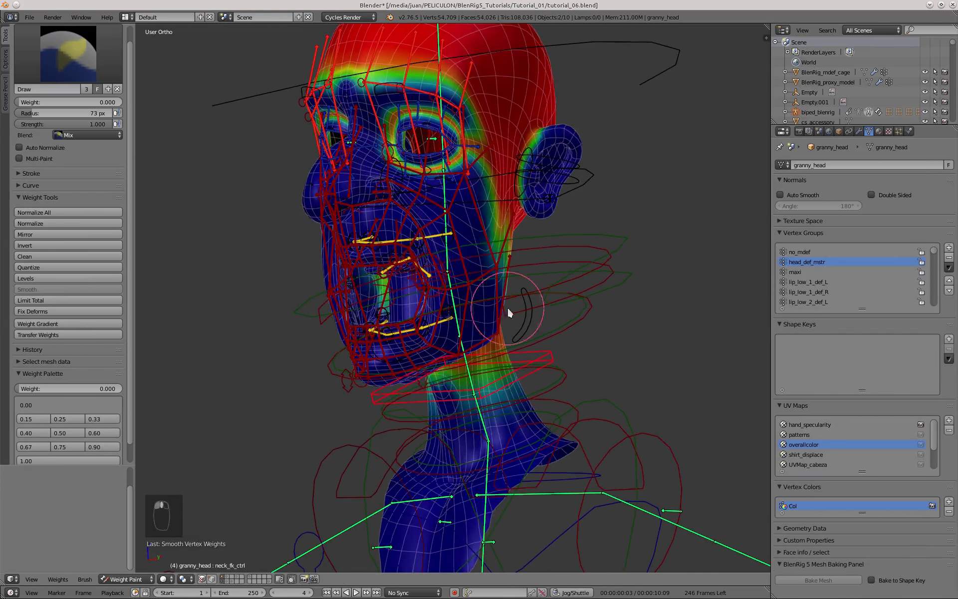
# Reset the location, rotation and scale of all pose bones and deselect them
pyautogui.press('a')
pyautogui.press('a')
pyautogui.press('a')
pyautogui.hotkey('alt', 'g')
pyautogui.hotkey('alt', 'r')
pyautogui.hotkey('alt', 's')
pyautogui.press('a')
# Test-move the left cheek control cheek_ctrl_L to check the cheek deformation
pyautogui.scroll(2, 502, 359)
pyautogui.moveTo(492, 185); pyautogui.dragTo(524, 178, button='middle')
pyautogui.rightClick(525, 182)
pyautogui.scroll(2, 525, 182)
pyautogui.press('g')
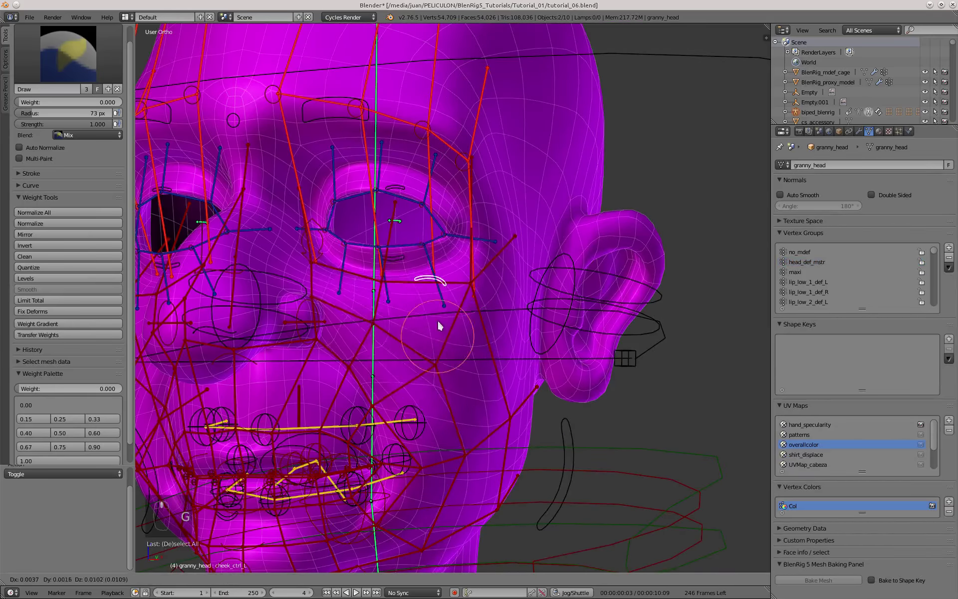
# Leave weight painting and continue posing with the biped_blenrig armature active
pyautogui.hotkey('ctrl', 'Tab')
pyautogui.scroll(-2, 422, 284)
pyautogui.rightClick(422, 285)
pyautogui.scroll(3, 400, 400)
pyautogui.moveTo(422, 285); pyautogui.dragTo(522, 277, button='middle')
# Test the left mouth corner control mouth_corner_L by moving it around, and clear its location
pyautogui.rightClick(369, 405)
pyautogui.press('g')
pyautogui.click(496, 338)
pyautogui.rightClick(498, 331)
pyautogui.press('g')
pyautogui.click(439, 214)
pyautogui.press('g')
pyautogui.press('g')
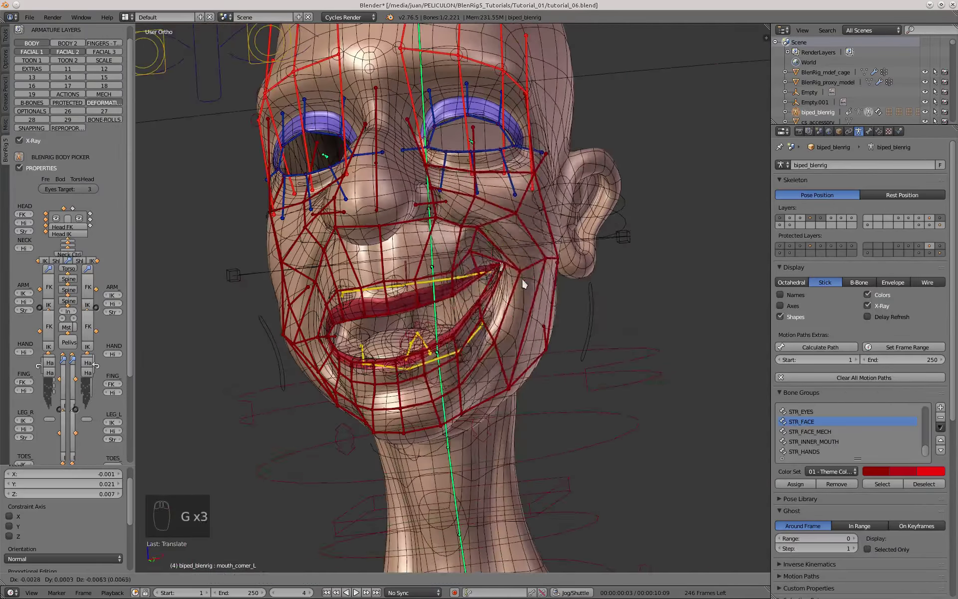
pyautogui.hotkey('alt', 'g')
# Test-move the facial controls below the left eye and clear the pose location
pyautogui.rightClick(464, 214)
pyautogui.press('g')
pyautogui.rightClick(466, 240)
pyautogui.rightClick(458, 169)
pyautogui.press('g')
pyautogui.press('g')
pyautogui.moveTo(469, 170); pyautogui.dragTo(331, 335, button='middle')
pyautogui.hotkey('alt', 'g')
# Test-move the nose control nose_ctrl and a neighbouring control on the nose to check the deformation
pyautogui.rightClick(372, 350)
pyautogui.press('r')
pyautogui.press('g')
pyautogui.press('g')
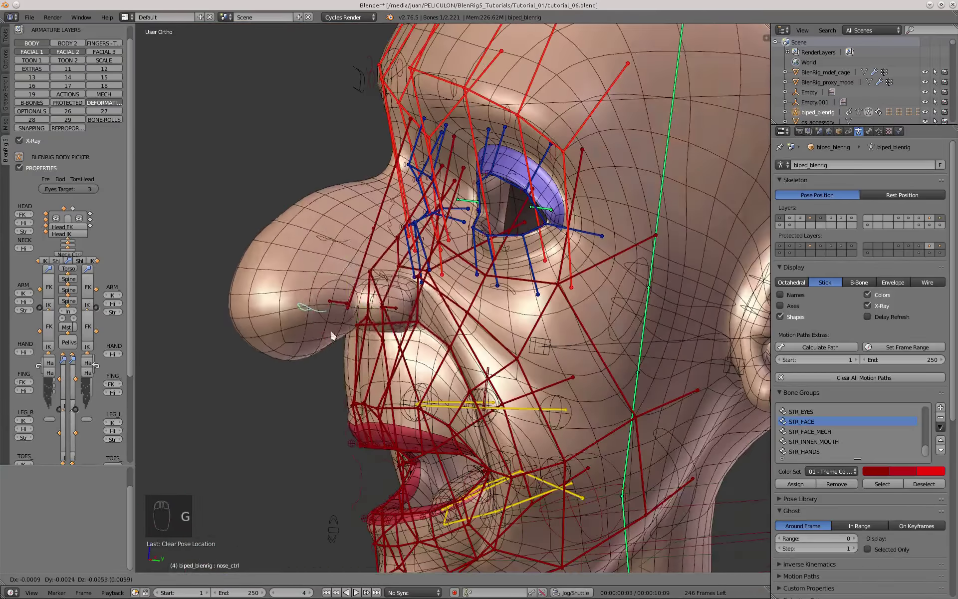
pyautogui.click(332, 336)
pyautogui.click(393, 242)
pyautogui.moveTo(393, 242); pyautogui.dragTo(320, 225, button='middle')
pyautogui.rightClick(320, 220)
pyautogui.press('g')
pyautogui.click(309, 214)
# Switch the granny_head mesh to weight painting in the right side view and choose the Blur brush for nose_bridge_1_def
pyautogui.rightClick(299, 234)
pyautogui.click(145, 579)
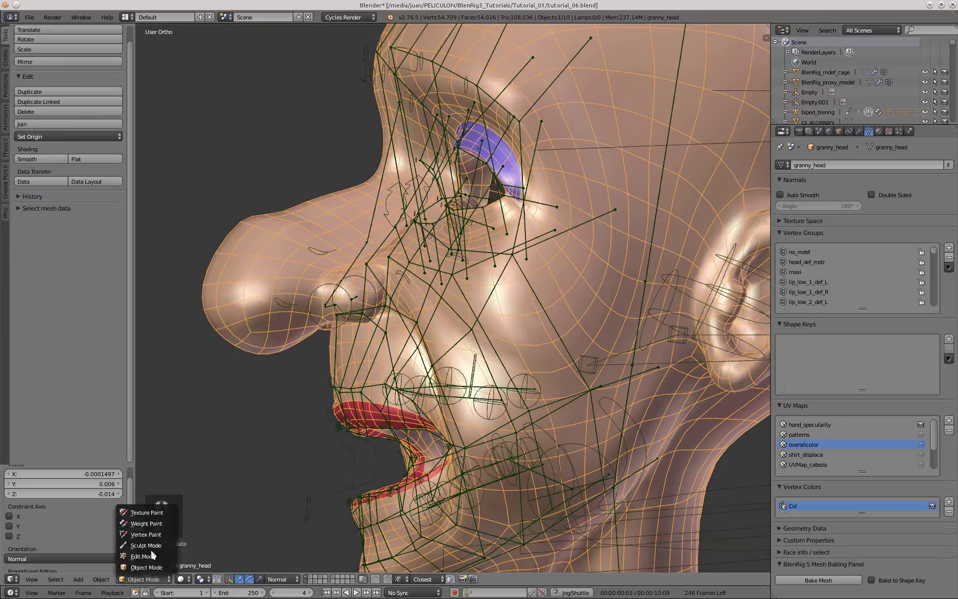
pyautogui.click(145, 523)
pyautogui.press('KP_3')
pyautogui.click(68, 54)
pyautogui.click(75, 118)
pyautogui.scroll(-3, 347, 280)
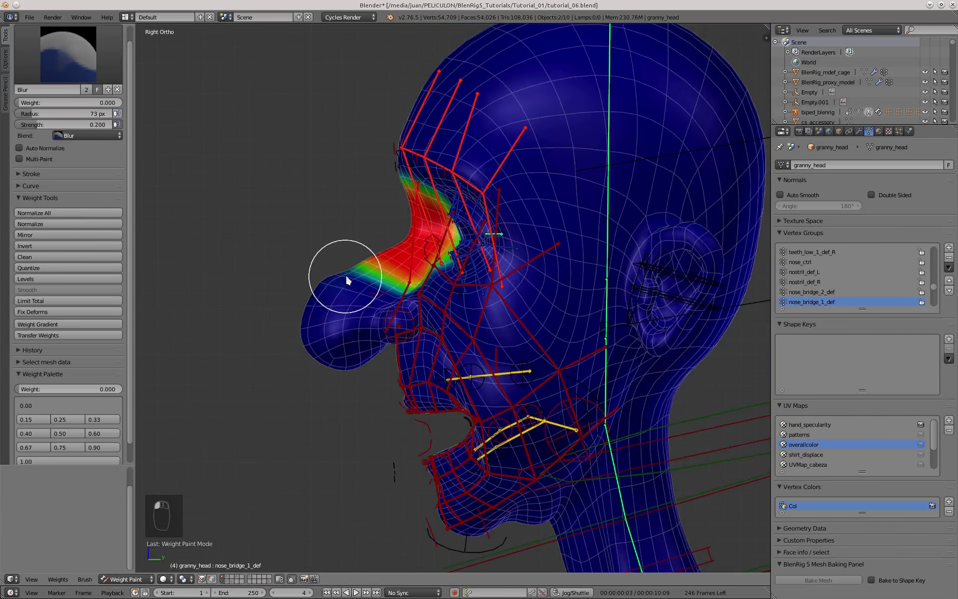
# Switch to the Add brush for extending the nose_bridge_1_def weights down the nose
pyautogui.scroll(1, 347, 280)
pyautogui.click(68, 54)
pyautogui.click(37, 118)
pyautogui.scroll(-1, 335, 250)
pyautogui.scroll(2, 341, 252)
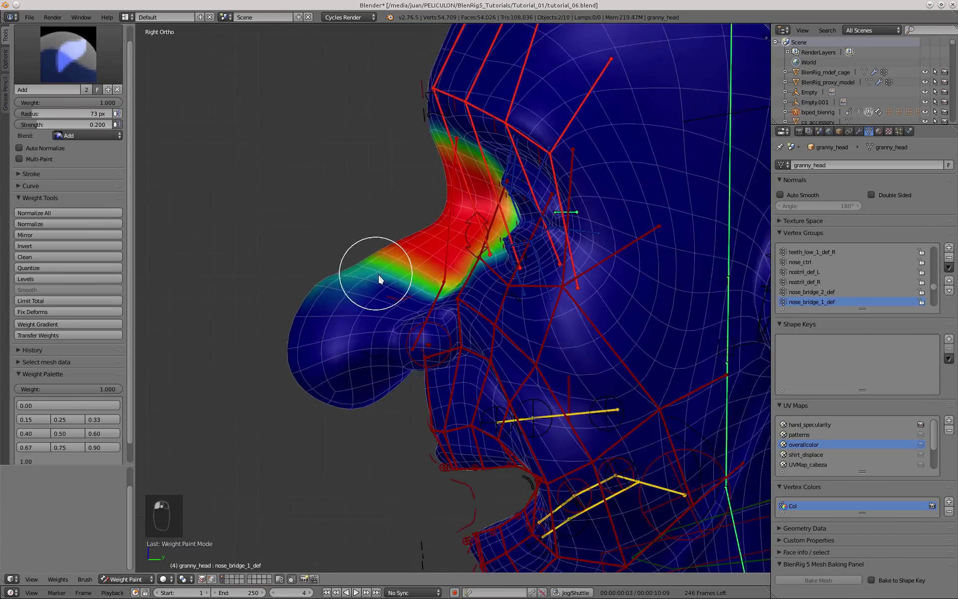
# Display the bone weights around the left nostril and examine the nostril_def_L group
pyautogui.moveTo(414, 265); pyautogui.dragTo(512, 308, button='middle')
pyautogui.scroll(2, 513, 308)
pyautogui.rightClick(516, 314)
pyautogui.rightClick(534, 225)
pyautogui.scroll(1, 535, 225)
pyautogui.moveTo(463, 343); pyautogui.dragTo(310, 332, button='middle')
pyautogui.rightClick(310, 331)
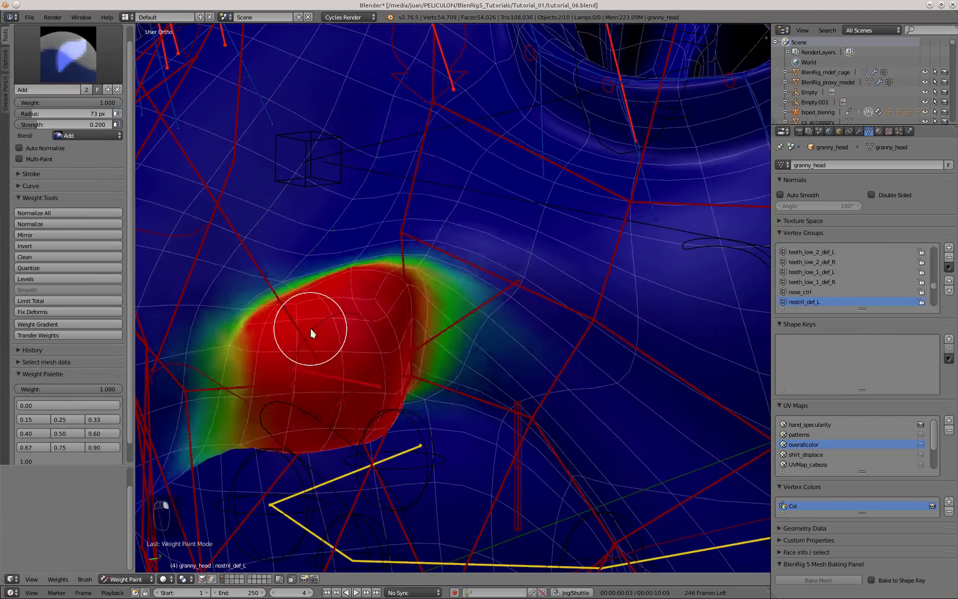
# Select nose_frown_2_def_L and paint weight 0.00 along the upper edge of the left nostril with the Draw brush
pyautogui.rightClick(436, 214)
pyautogui.rightClick(411, 239)
pyautogui.click(68, 405)
pyautogui.scroll(3, 340, 244)
pyautogui.click(68, 54)
pyautogui.click(191, 118)
pyautogui.moveTo(260, 262); pyautogui.dragTo(409, 272)
pyautogui.scroll(-3, 414, 262)
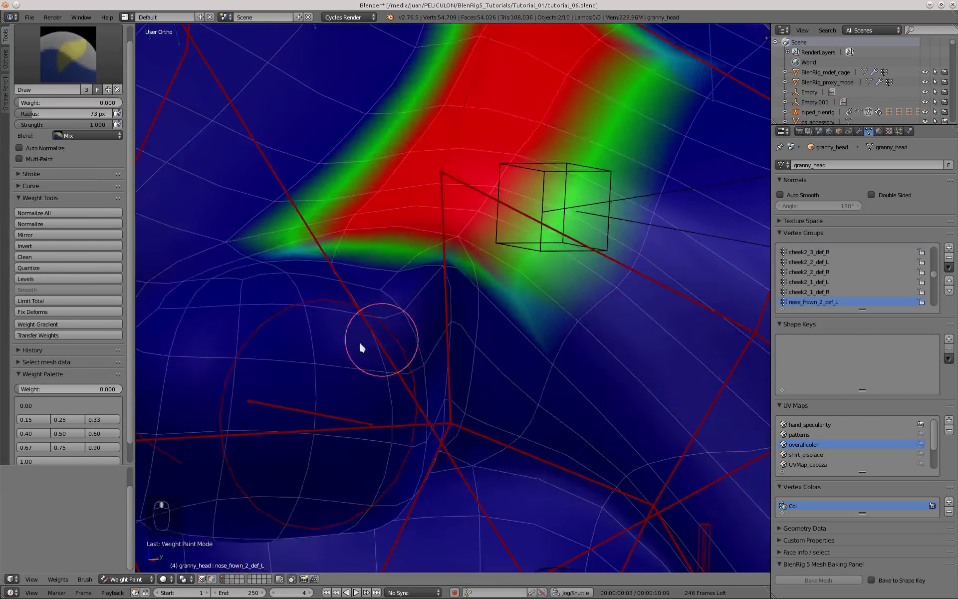
# Select cheek2_1_def_L and paint weight 0 on the stray vertices above the left nostril
pyautogui.scroll(-4, 425, 379)
pyautogui.rightClick(432, 367)
pyautogui.rightClick(434, 364)
pyautogui.rightClick(442, 319)
pyautogui.rightClick(430, 267)
pyautogui.scroll(1, 428, 273)
pyautogui.scroll(5, 424, 305)
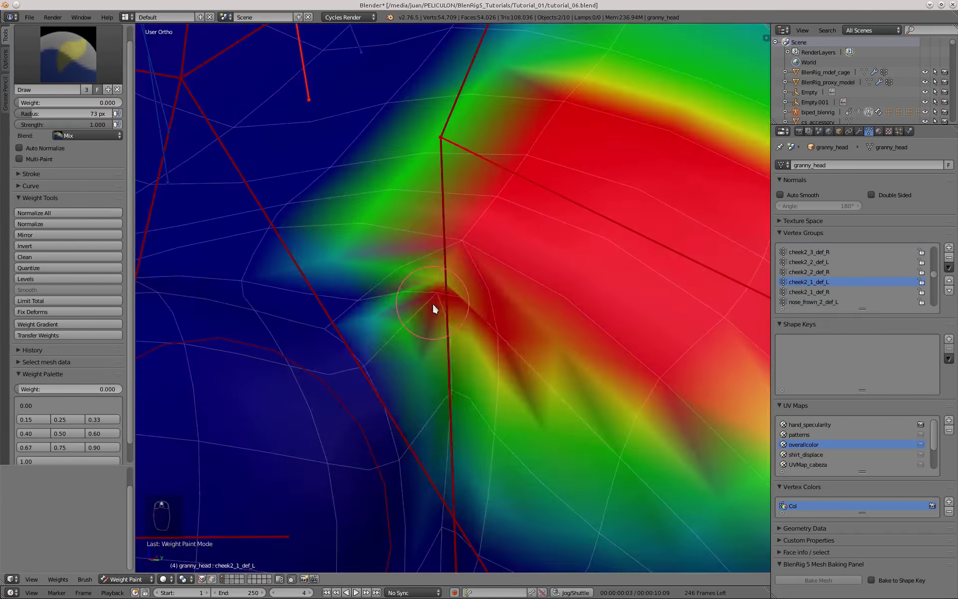
pyautogui.click(433, 308)
# Sample a brush weight of 0.250 from the mesh beside the nostril and display the cheek_2_def_R group
pyautogui.rightClick(434, 272)
pyautogui.moveTo(419, 251); pyautogui.dragTo(428, 240, button='middle')
pyautogui.keyDown('ctrl'); pyautogui.click(428, 240); pyautogui.keyUp('ctrl')
pyautogui.scroll(-3, 459, 309)
pyautogui.rightClick(473, 215)
pyautogui.scroll(-5, 426, 325)
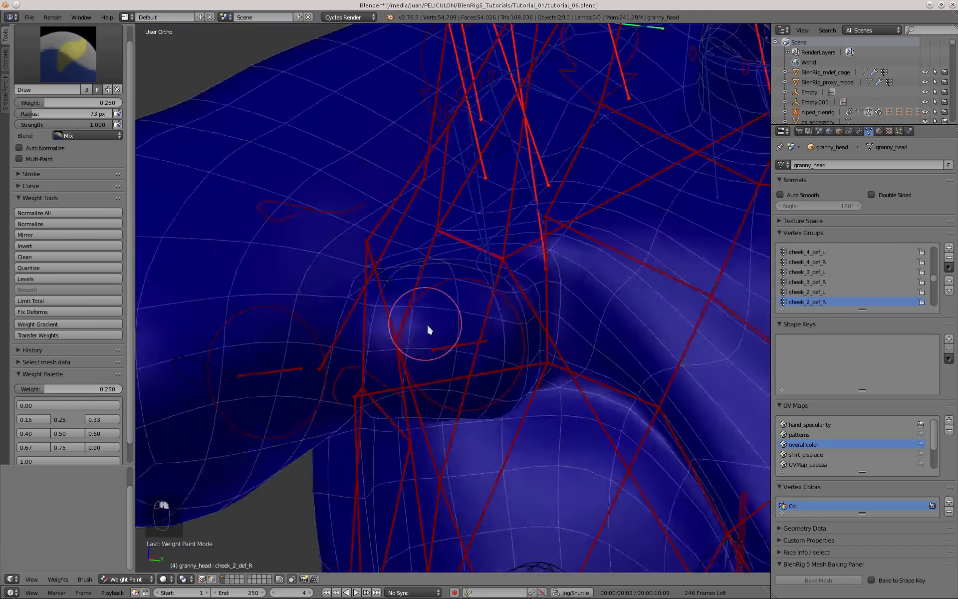
# Go through the bones beside the left nostril and examine the lip_up3_2_def_L weights
pyautogui.rightClick(504, 263)
pyautogui.rightClick(492, 280)
pyautogui.scroll(4, 471, 309)
pyautogui.rightClick(470, 312)
pyautogui.scroll(3, 462, 334)
pyautogui.moveTo(471, 313); pyautogui.dragTo(439, 363, button='middle')
pyautogui.scroll(-7, 462, 334)
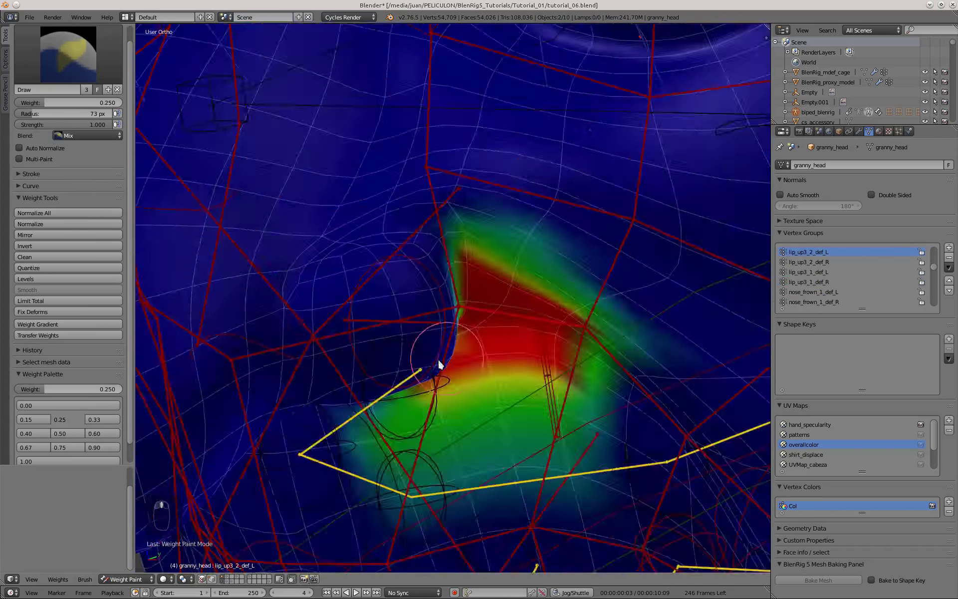
# Test-move the bone beside the left nostril and the nose control nose_ctrl to check their weights
pyautogui.rightClick(452, 345)
pyautogui.press('g')
pyautogui.click(488, 319)
pyautogui.moveTo(489, 319); pyautogui.dragTo(312, 315, button='middle')
pyautogui.rightClick(334, 319)
pyautogui.press('g')
pyautogui.click(353, 272)
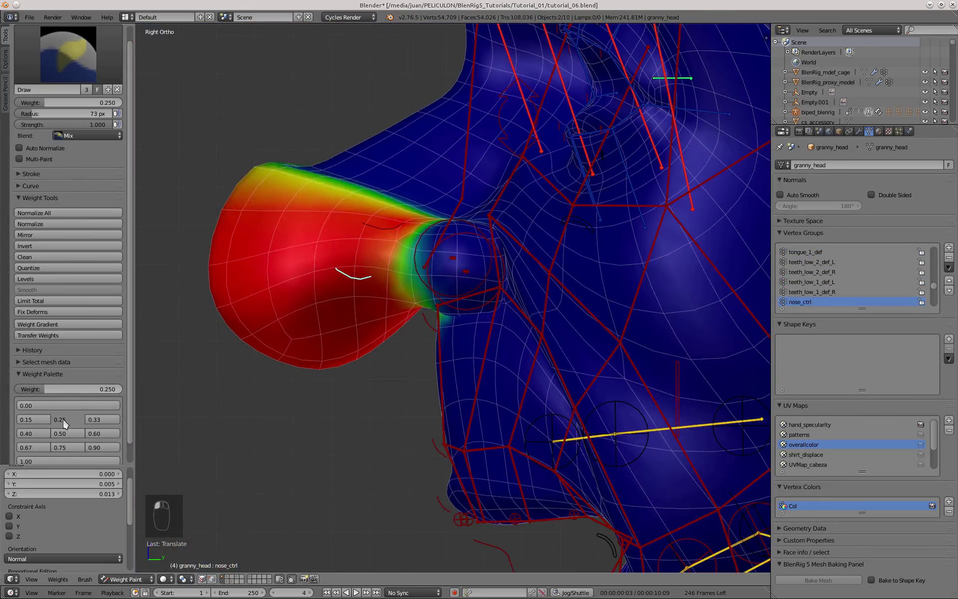
# Paint the nose_ctrl weights along the top of the nose using the Add brush at weight 0.250
pyautogui.click(68, 54)
pyautogui.click(38, 95)
pyautogui.scroll(-2, 299, 165)
pyautogui.moveTo(305, 167); pyautogui.dragTo(322, 177)
pyautogui.moveTo(370, 187); pyautogui.dragTo(380, 344, button='middle')
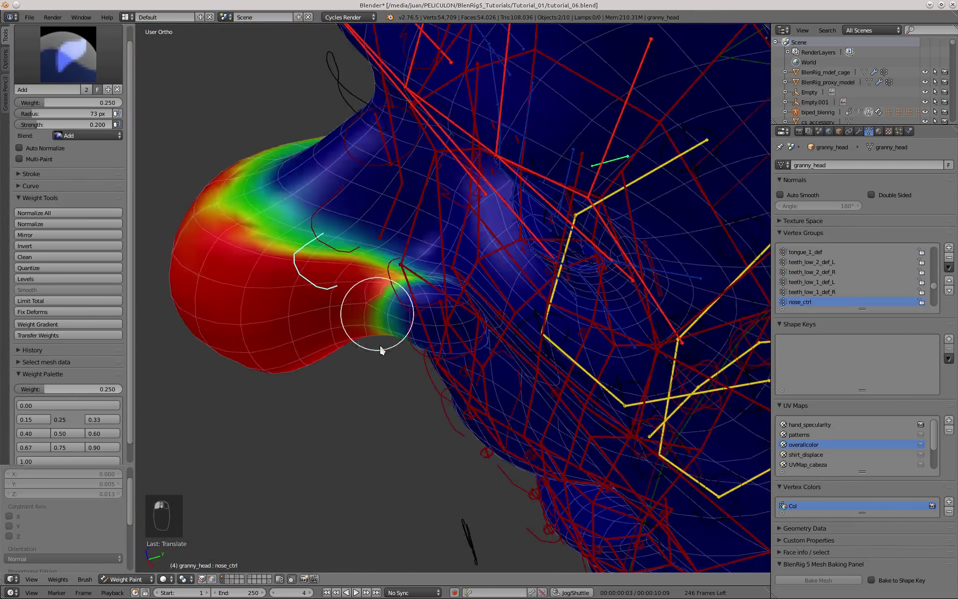
# Select nose_bridge_1_def and add weight over the upper side of the nose from the right side view
pyautogui.rightClick(395, 240)
pyautogui.press('KP_3')
pyautogui.scroll(-2, 319, 172)
pyautogui.scroll(2, 339, 184)
pyautogui.rightClick(418, 156)
pyautogui.scroll(-2, 299, 162)
pyautogui.moveTo(315, 144); pyautogui.dragTo(343, 169)
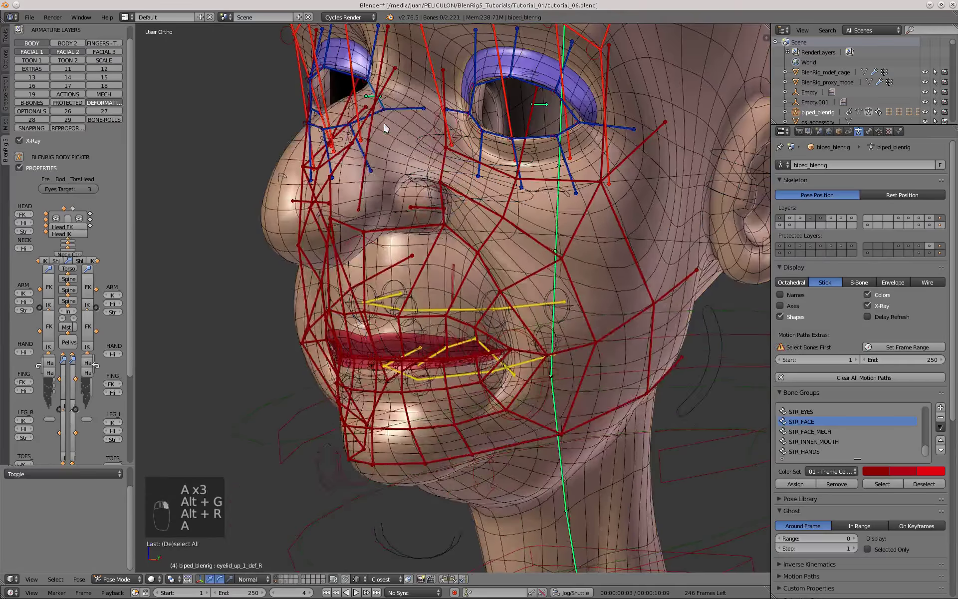
# Select the nose_frown_2_def_R group beside the nose and set the brush weight to 0.00
pyautogui.scroll(4, 402, 287)
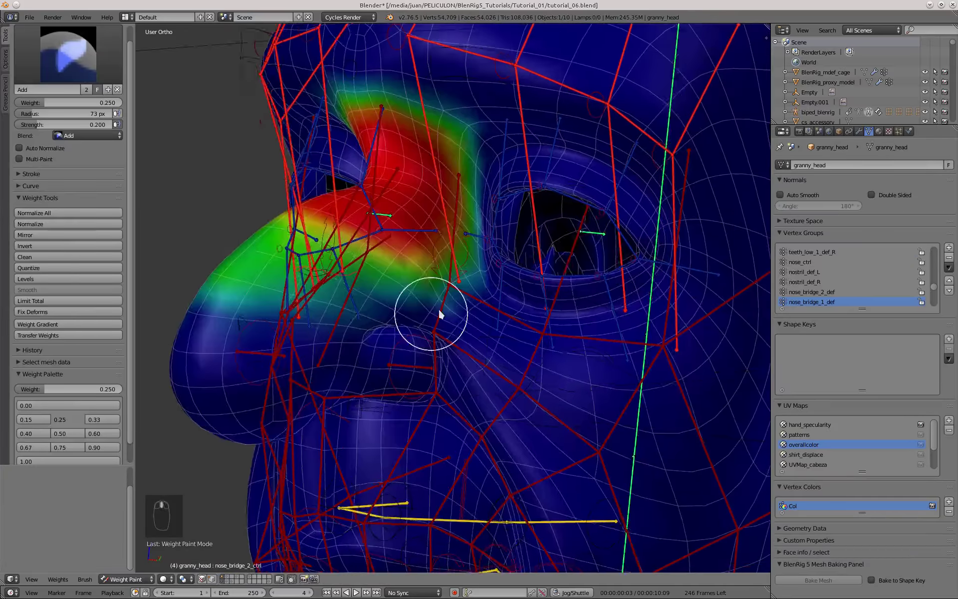
pyautogui.rightClick(454, 299)
pyautogui.scroll(3, 444, 303)
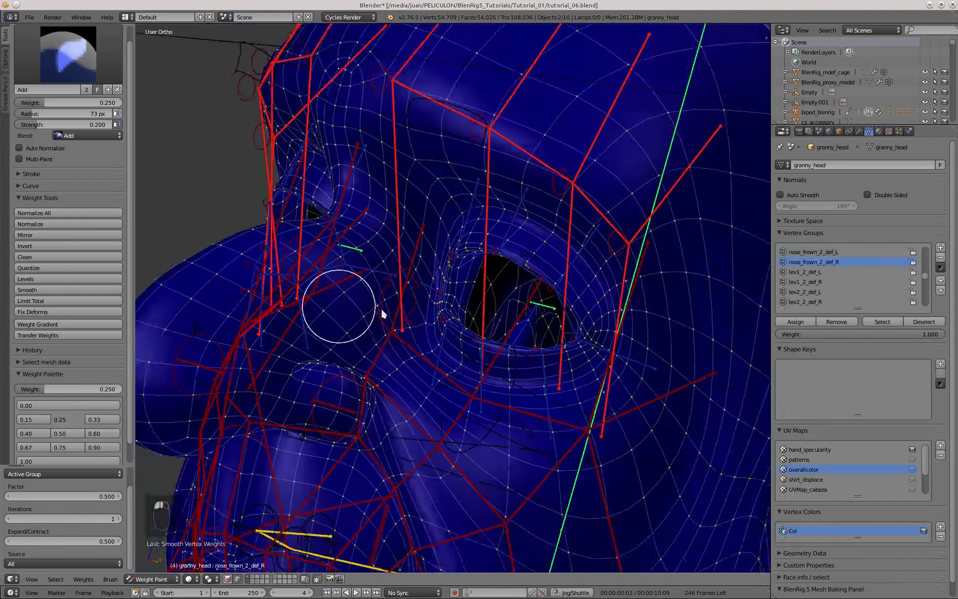
pyautogui.click(53, 403)
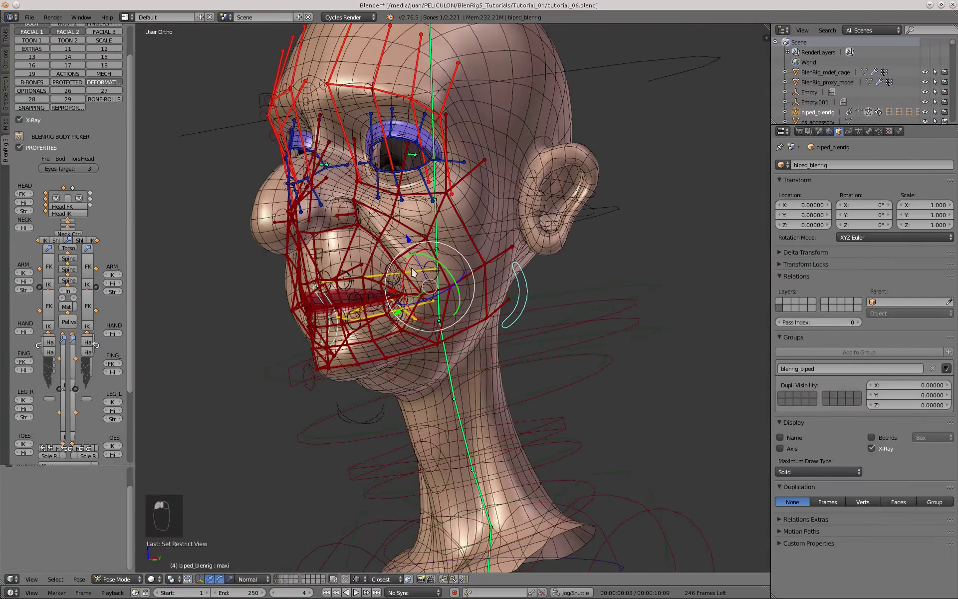
# Test-rotate head_top_ctrl and test-move the head control behind the ear in the right side view
pyautogui.press('KP_3')
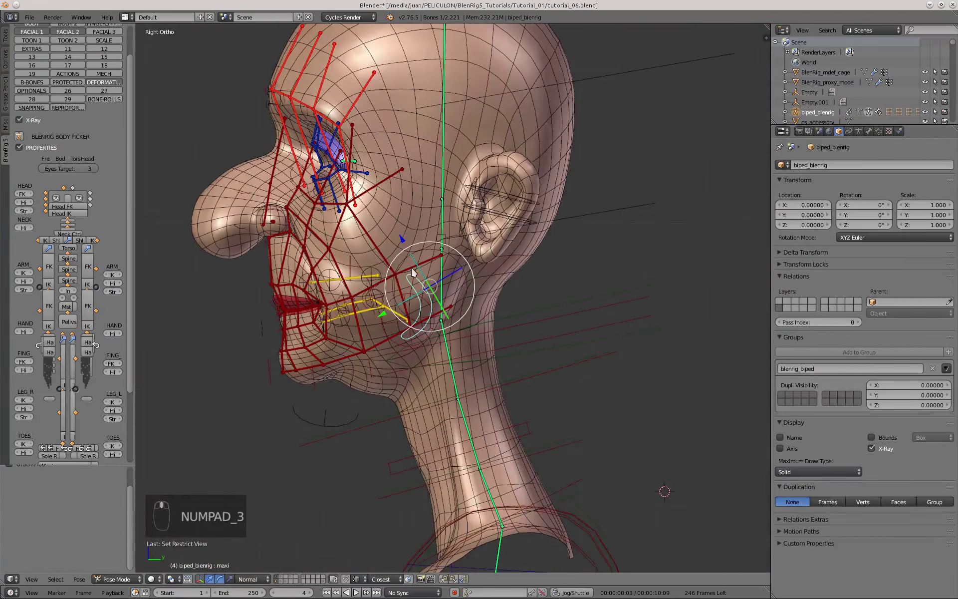
pyautogui.scroll(2, 604, 164)
pyautogui.rightClick(604, 165)
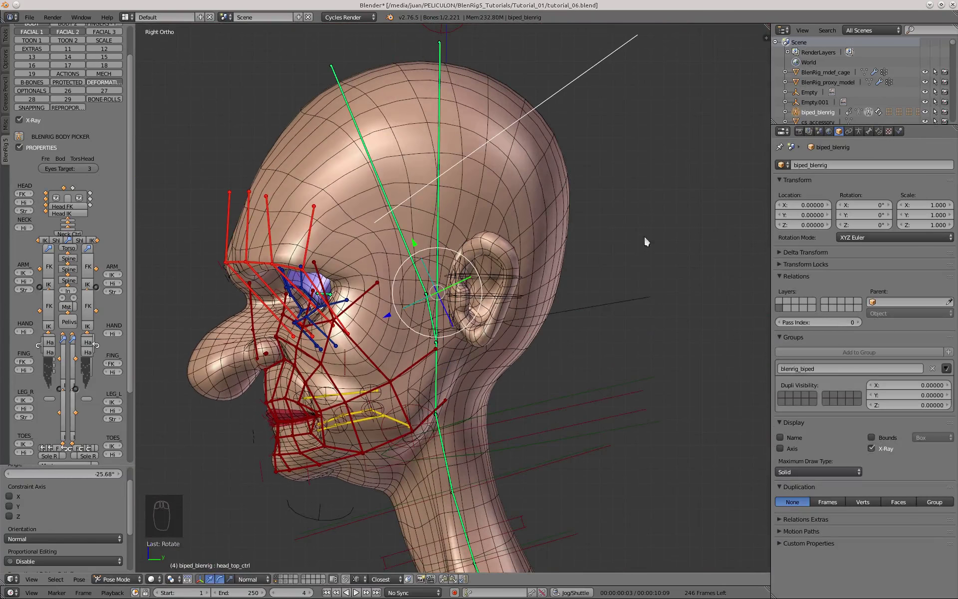
pyautogui.rightClick(539, 312)
pyautogui.rightClick(541, 314)
pyautogui.press('g')
pyautogui.click(526, 302)
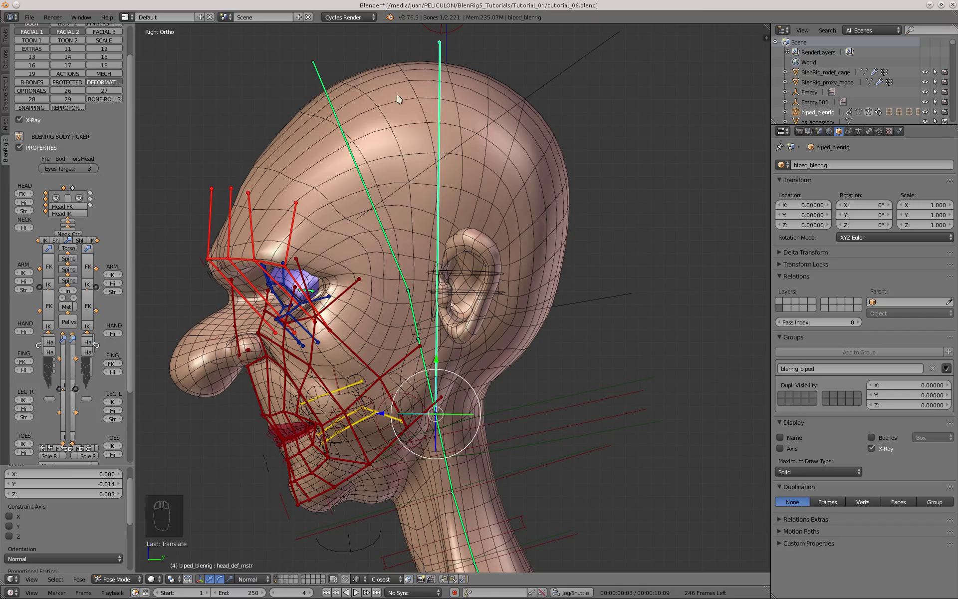
# Clear the location, rotation and scale of all the pose bones and deselect them
pyautogui.hotkey('alt', 'g')
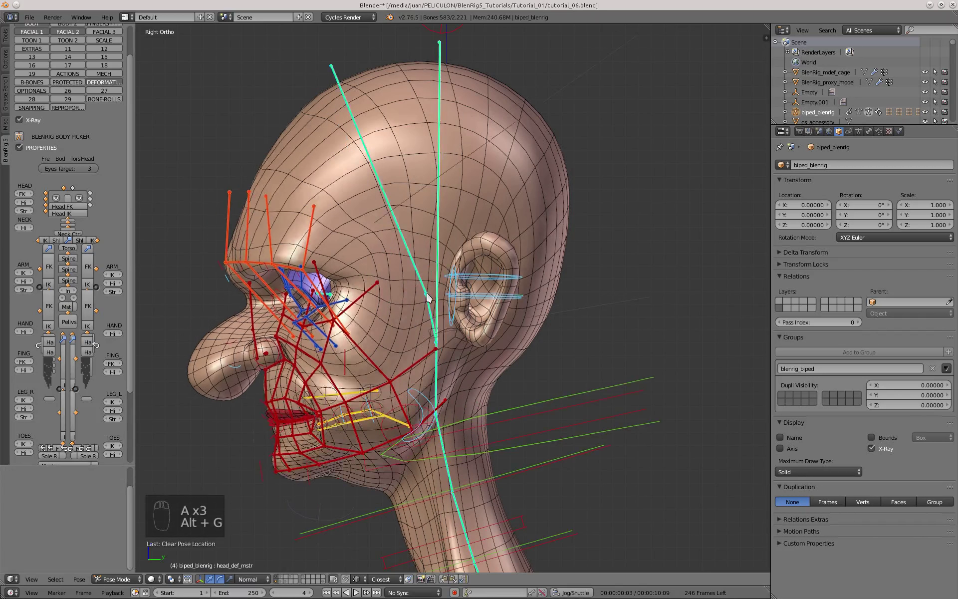
pyautogui.hotkey('alt', 'r')
pyautogui.hotkey('alt', 's')
pyautogui.press('a')
# Switch granny_head to weight painting and examine the head_def_mstr weights across the skull, ear and neck
pyautogui.rightClick(487, 226)
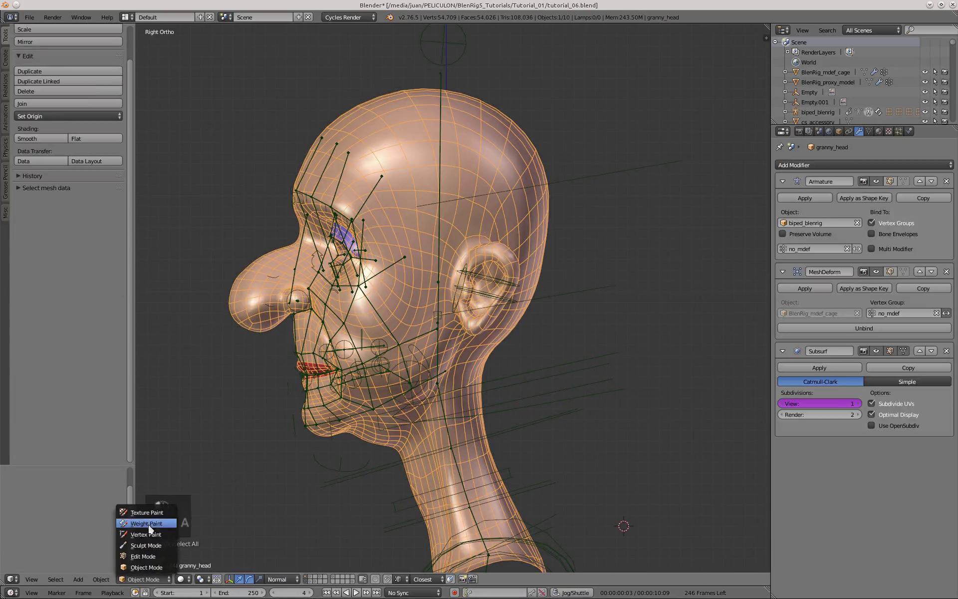
pyautogui.click(148, 524)
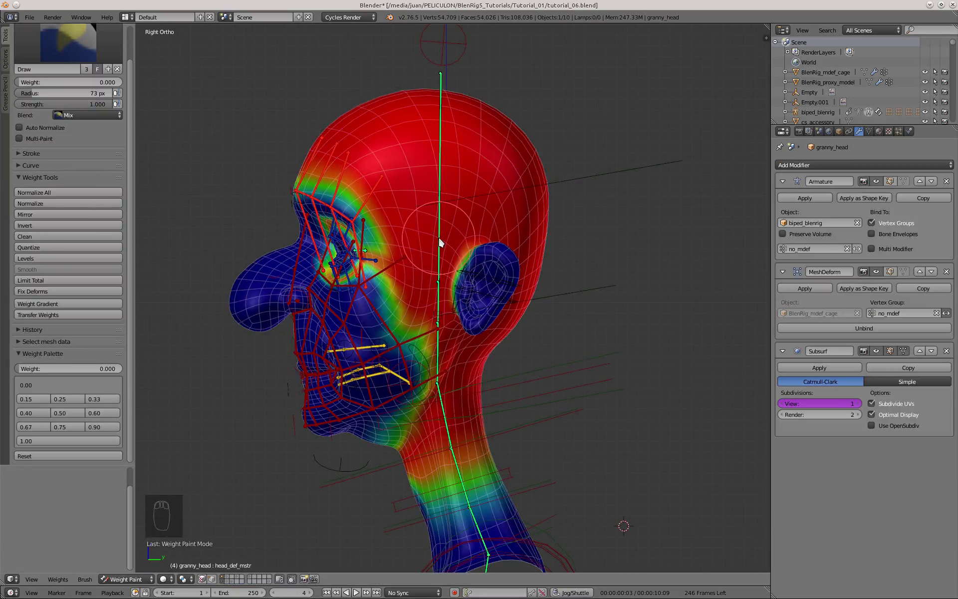
pyautogui.scroll(-2, 456, 214)
pyautogui.scroll(2, 453, 216)
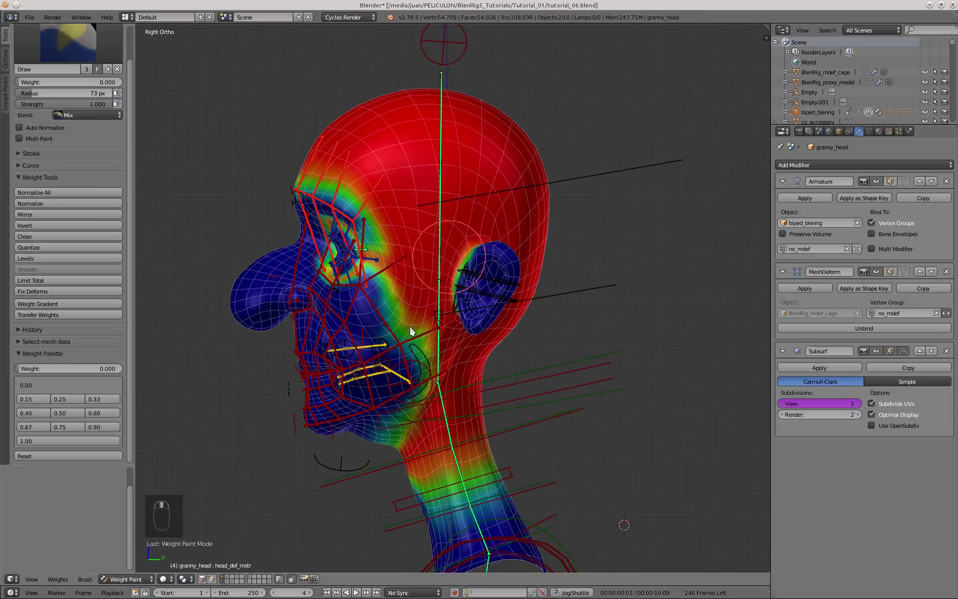
pyautogui.scroll(2, 438, 356)
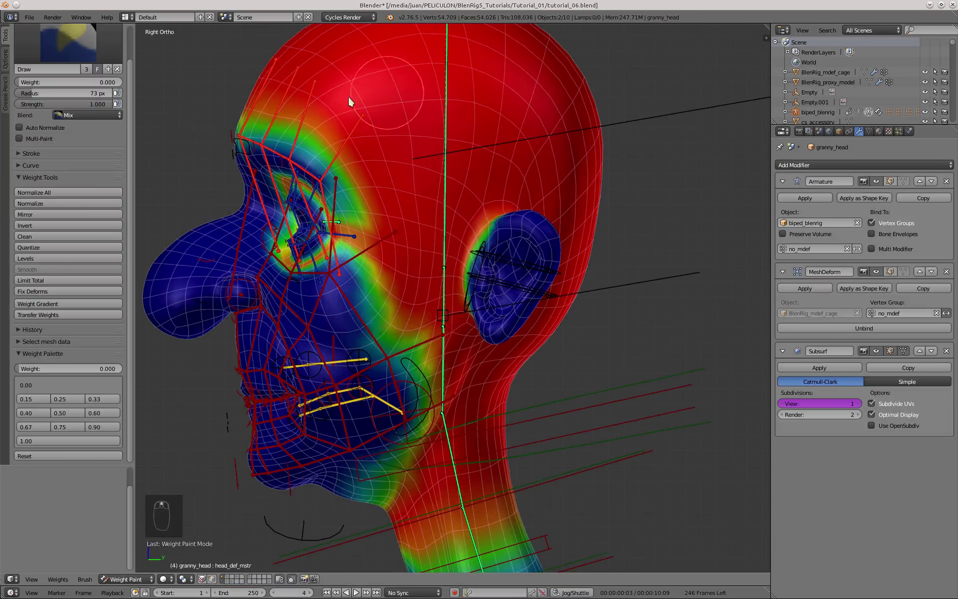
pyautogui.scroll(-2, 469, 271)
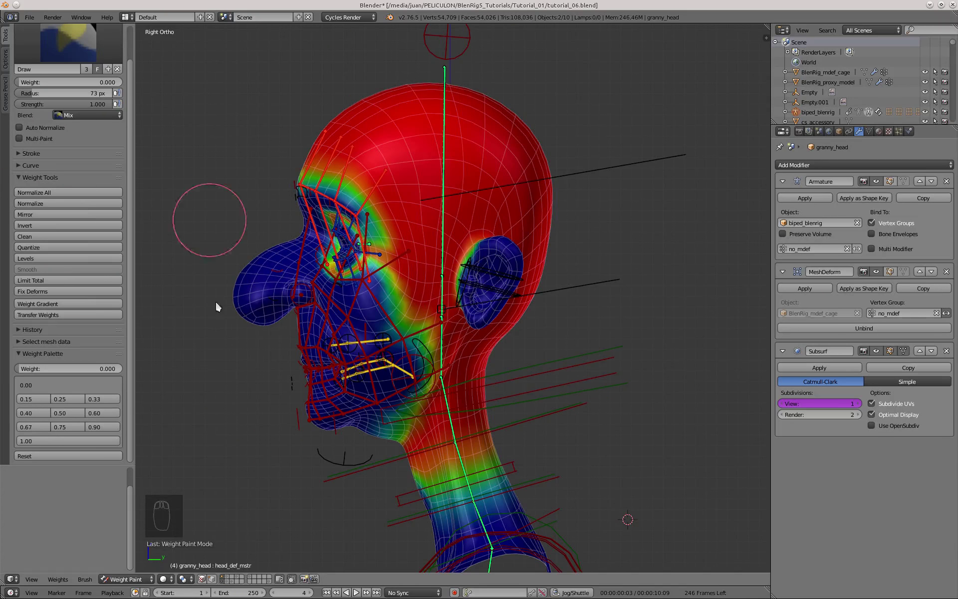